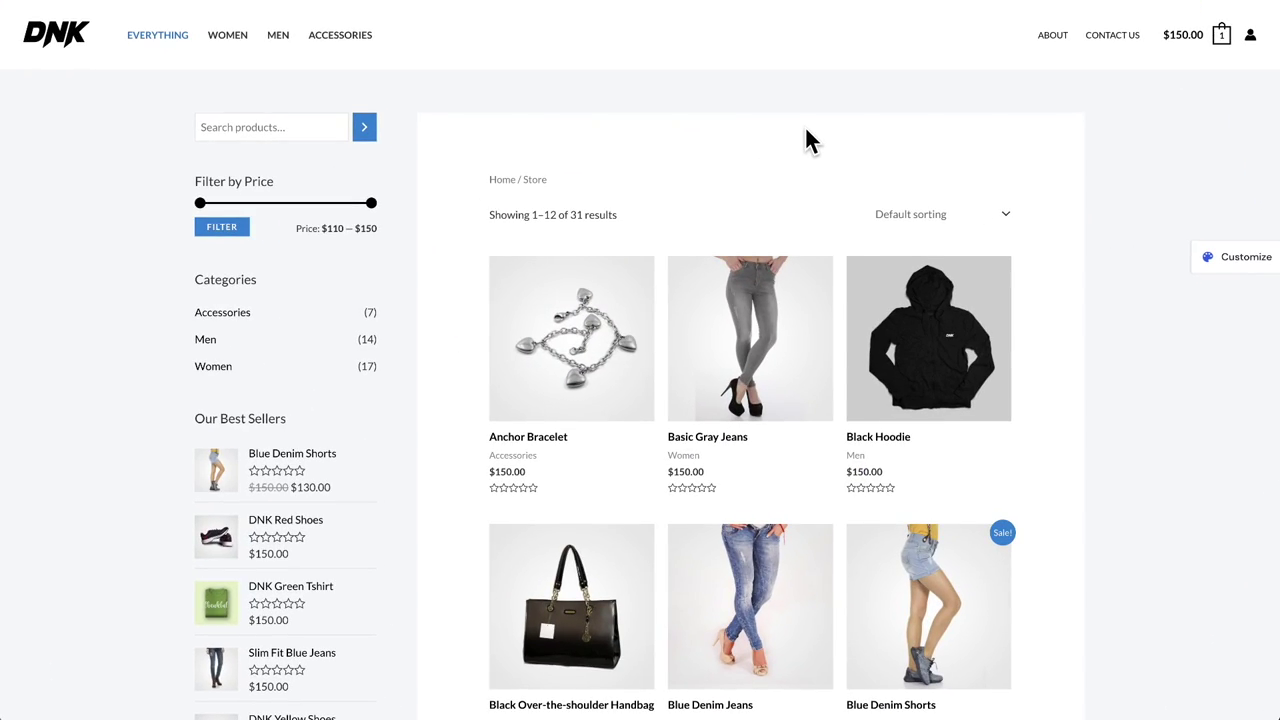
Toggle the price and stock filter panel on the original store's shop page.
click(868, 110)
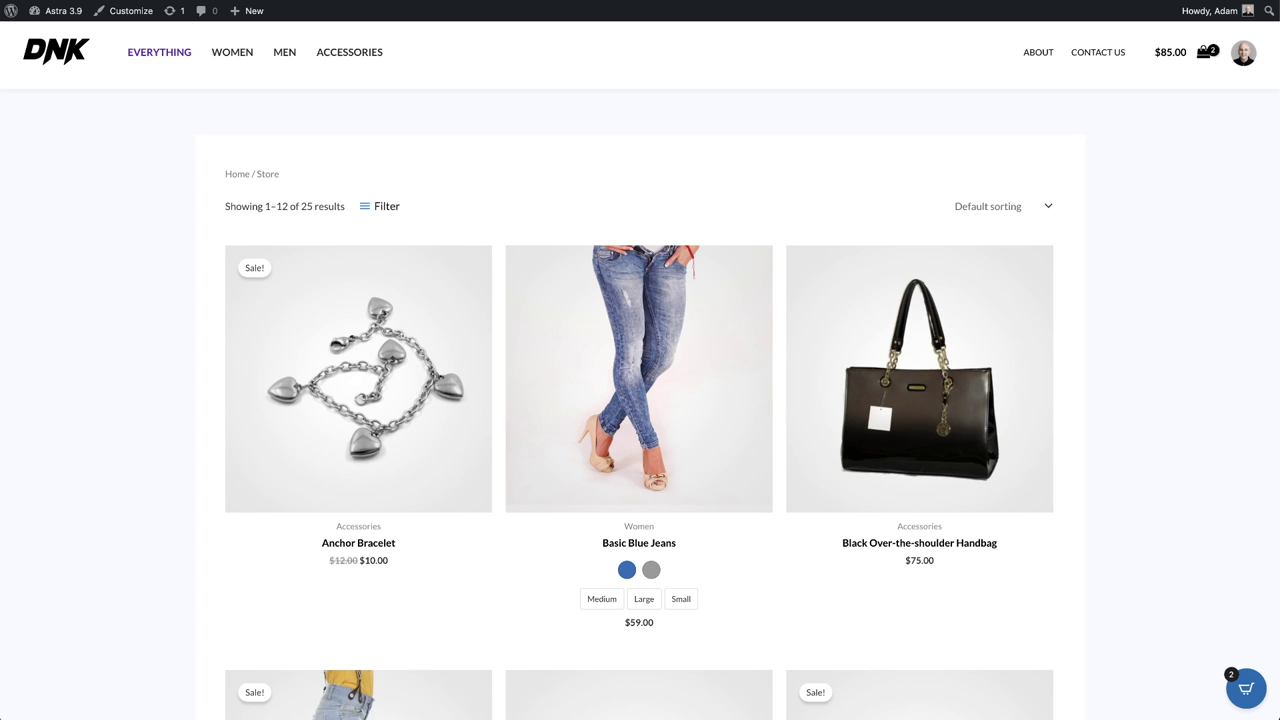
click(1116, 160)
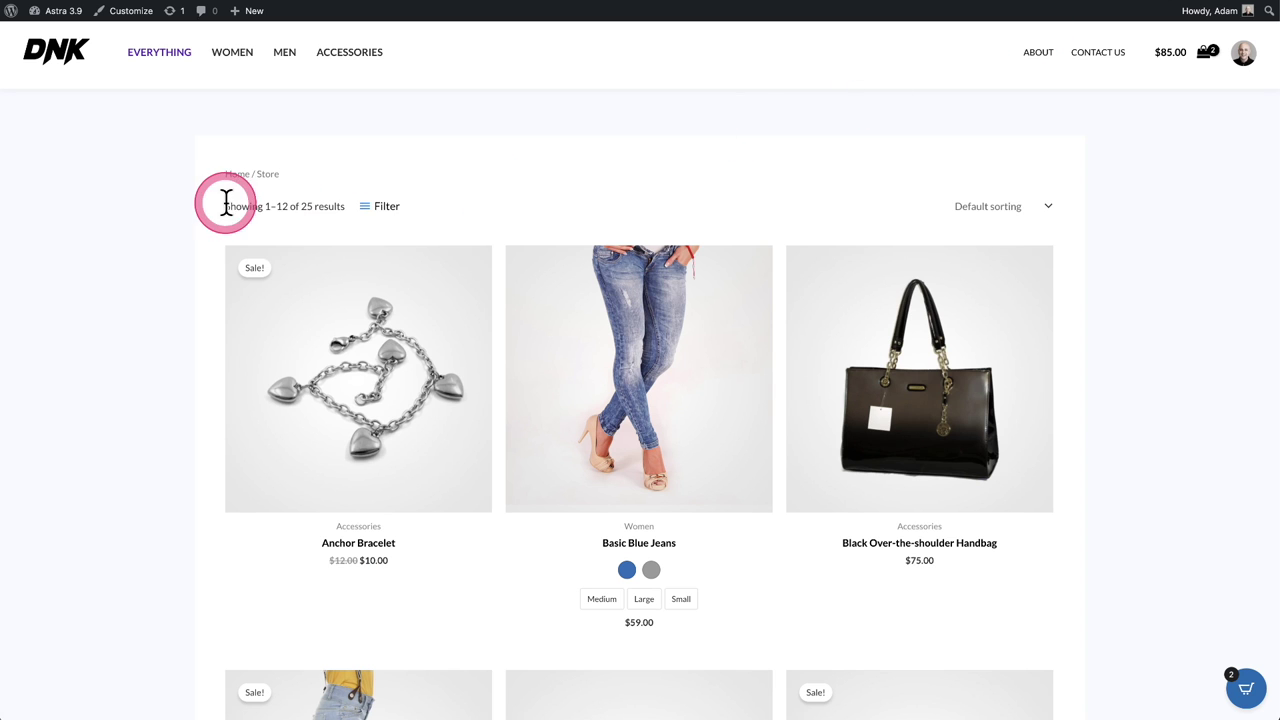
click(373, 212)
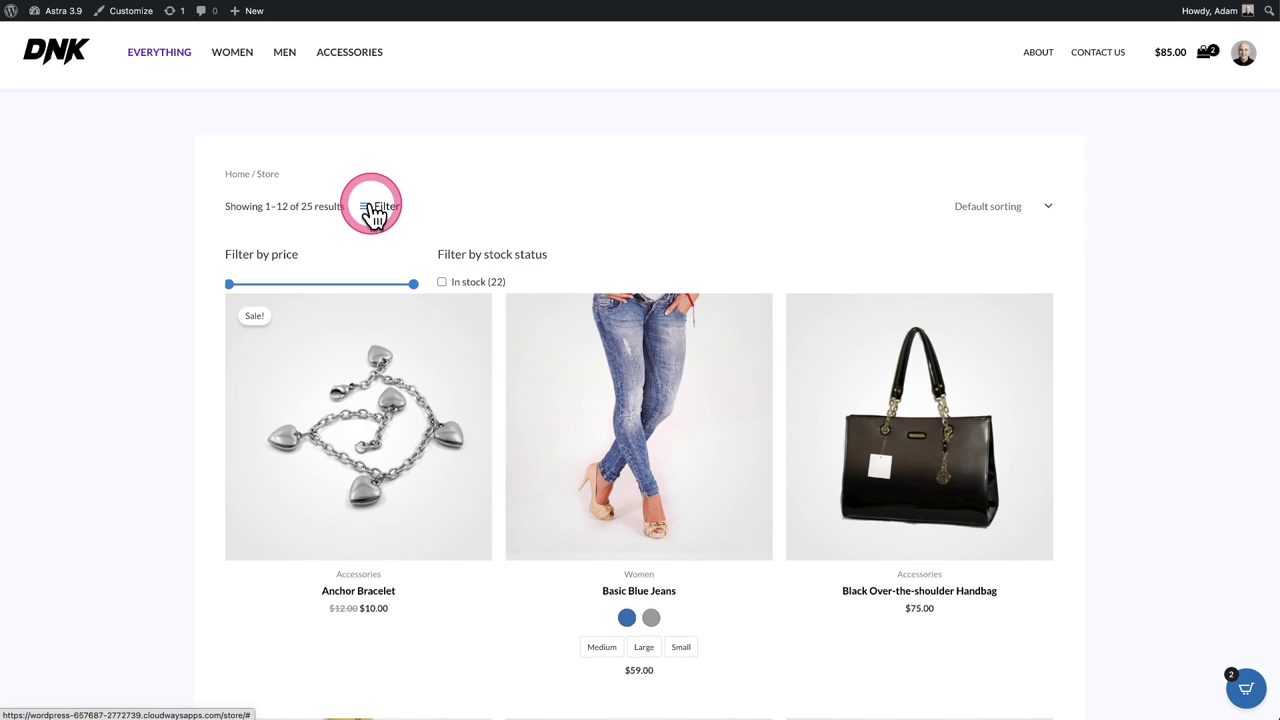
click(373, 212)
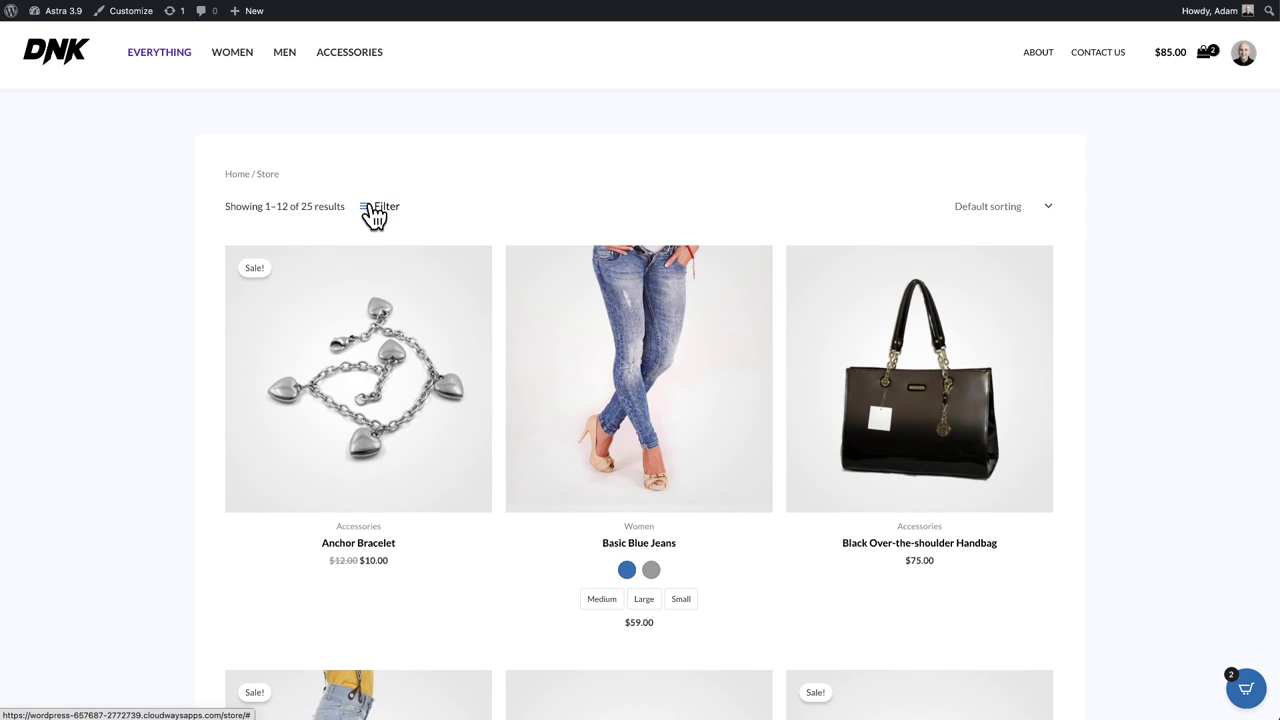
click(374, 212)
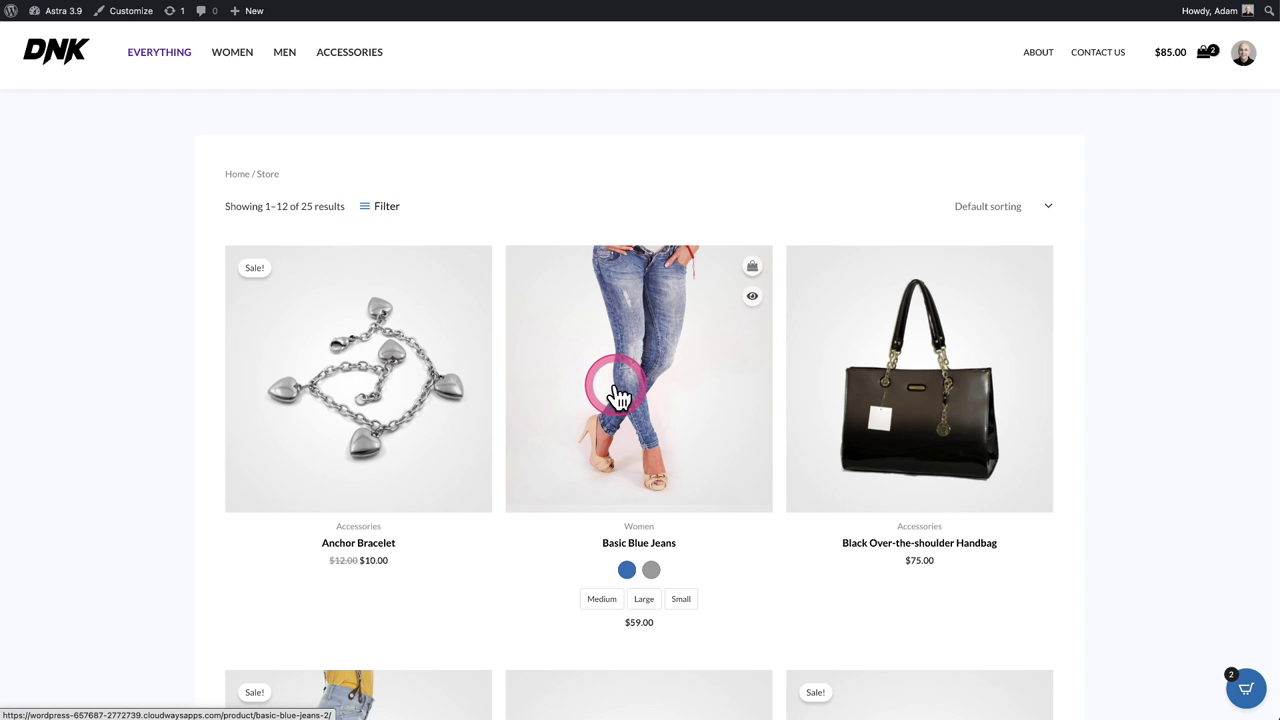
click(895, 400)
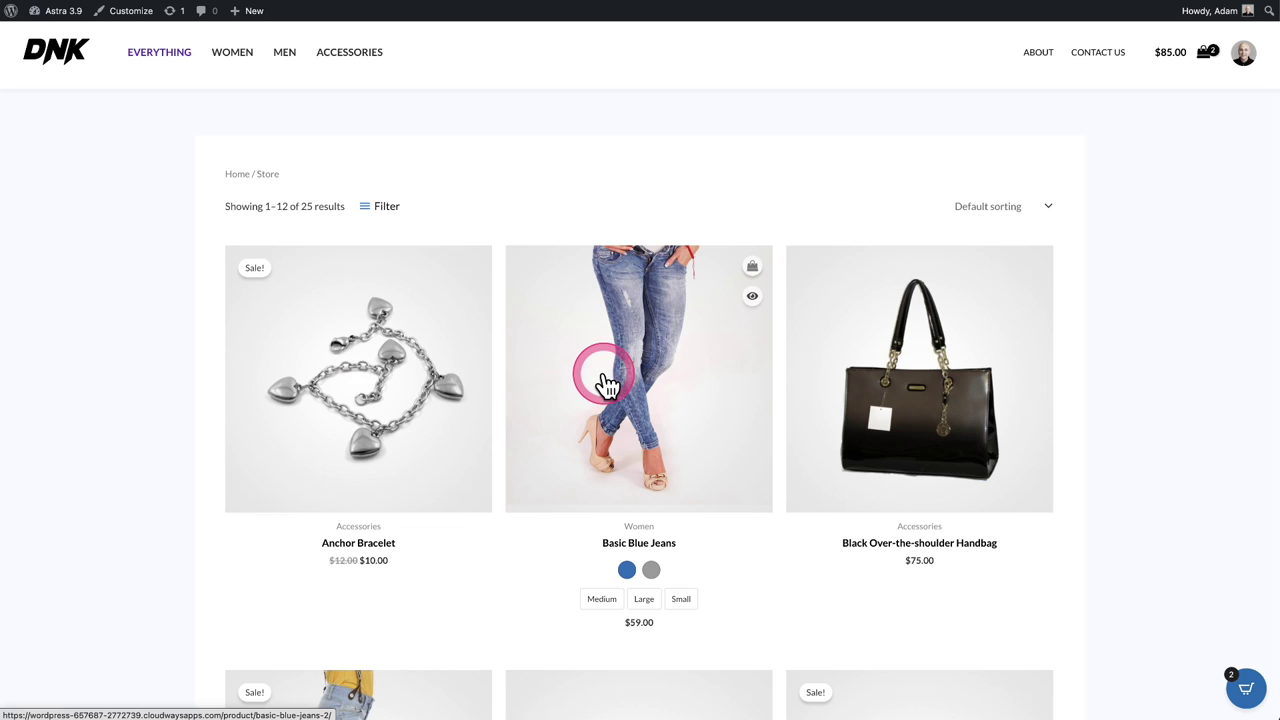
Scroll the shop and open the Blue Denim Jeans product page ($150.00, free shipping).
scroll(607, 385, down, 1)
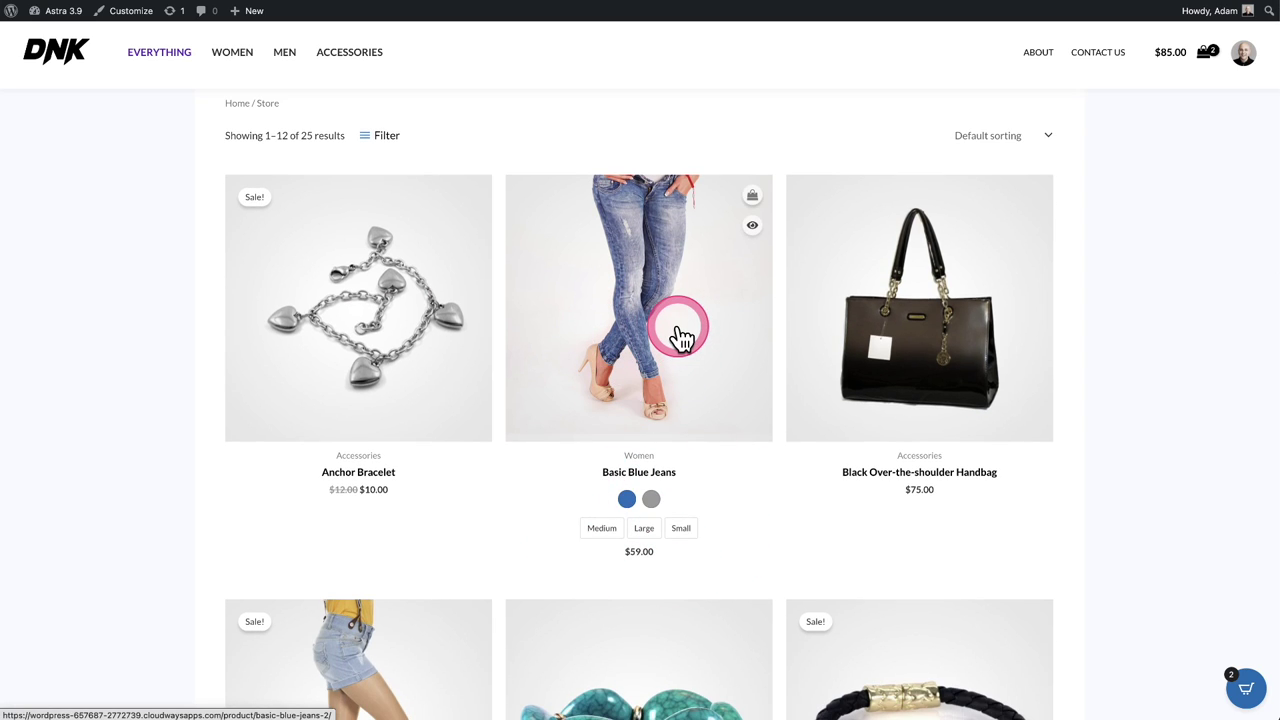
click(351, 400)
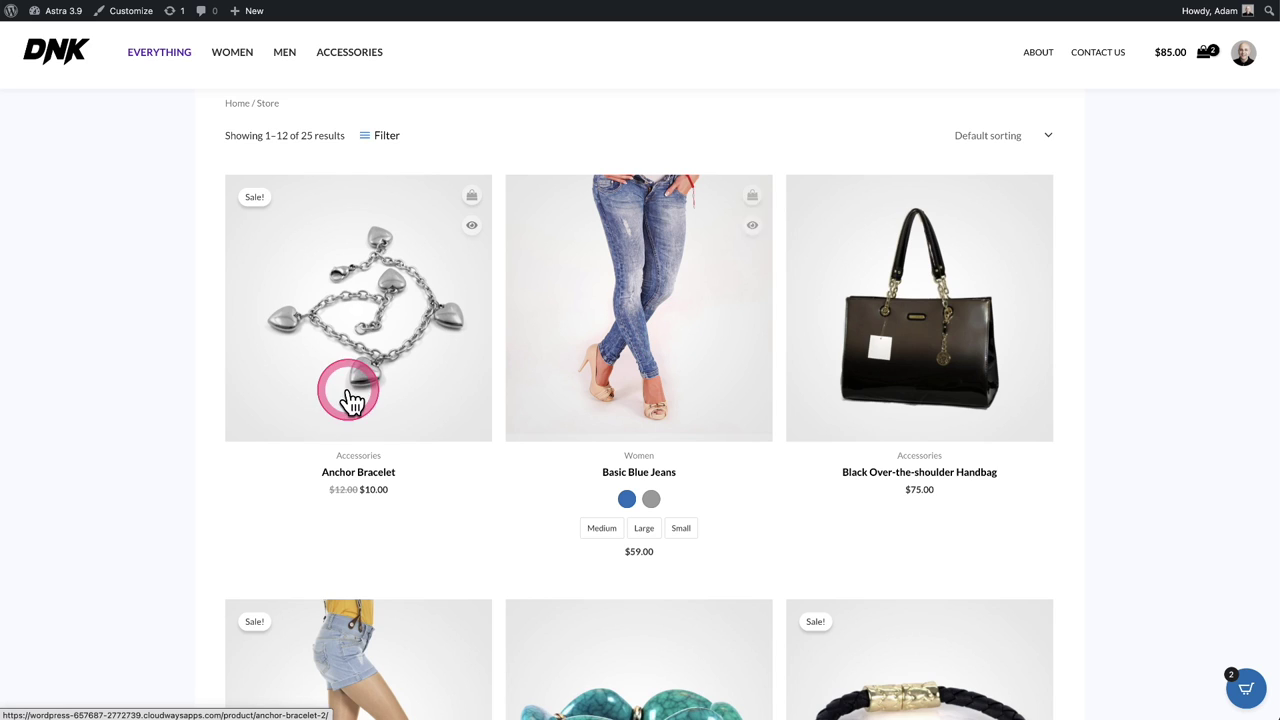
click(716, 466)
click(747, 430)
click(709, 502)
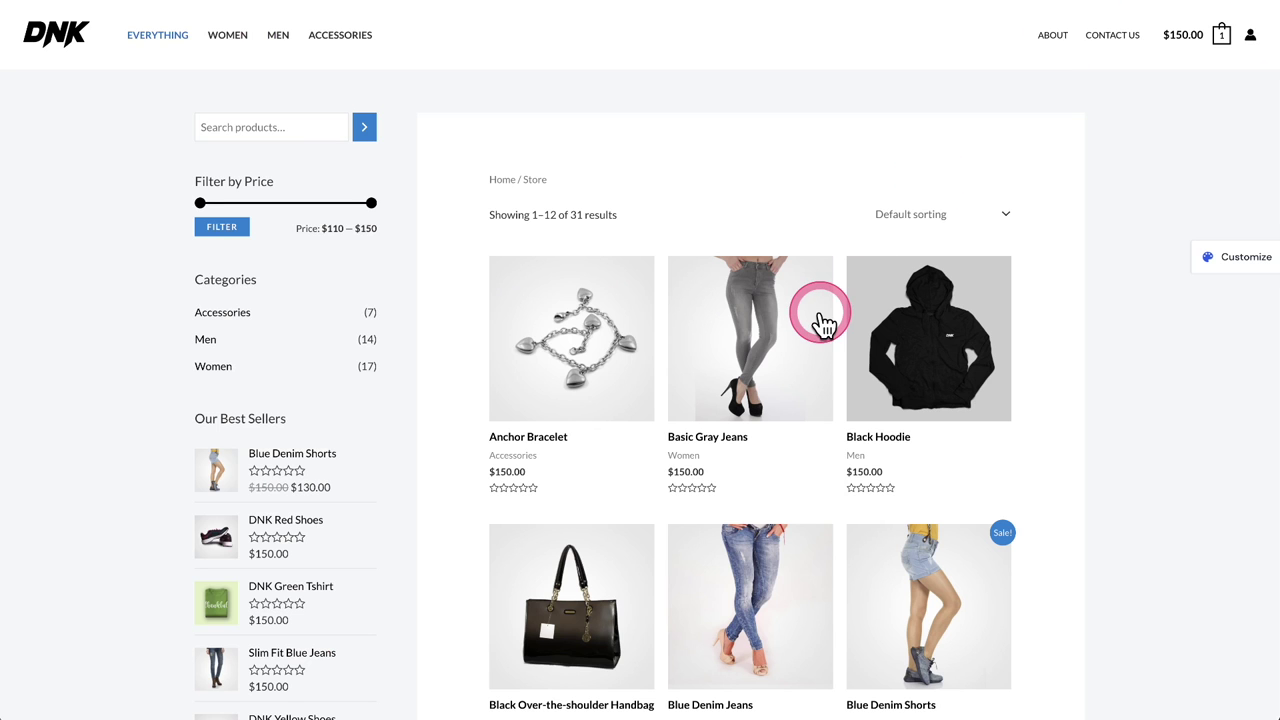
scroll(823, 323, down, 5)
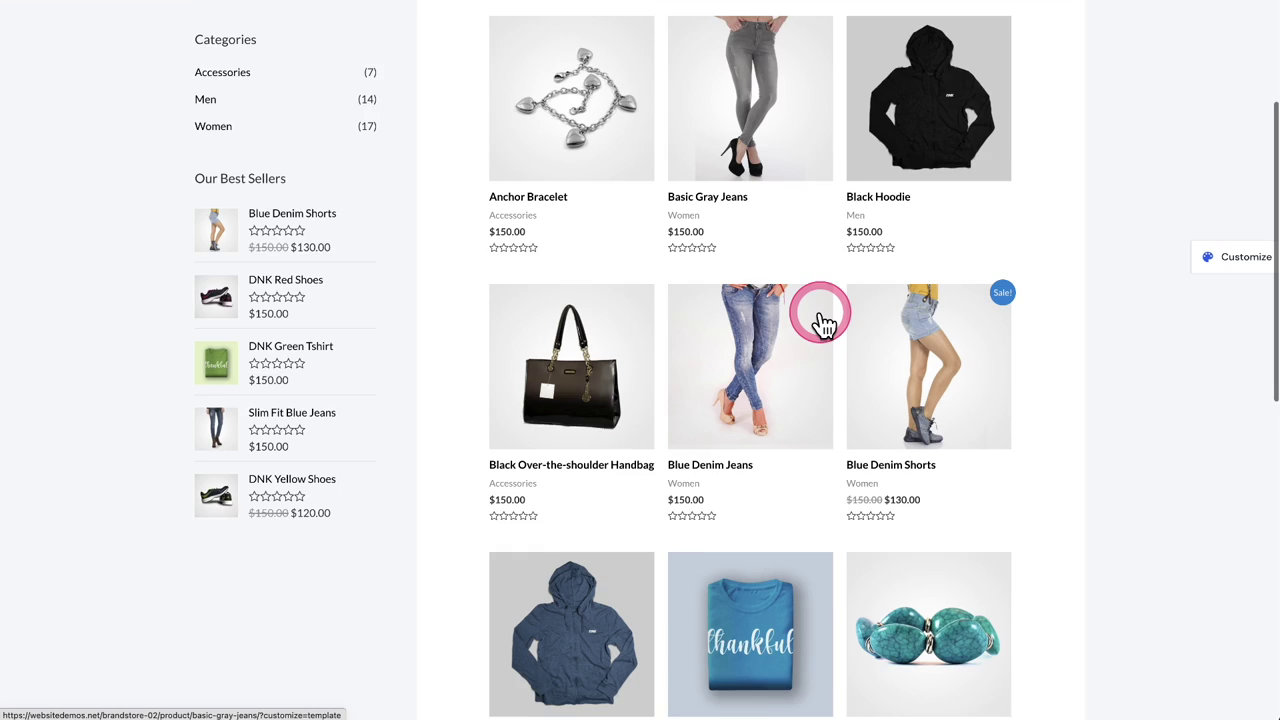
scroll(822, 323, up, 3)
scroll(822, 323, up, 2)
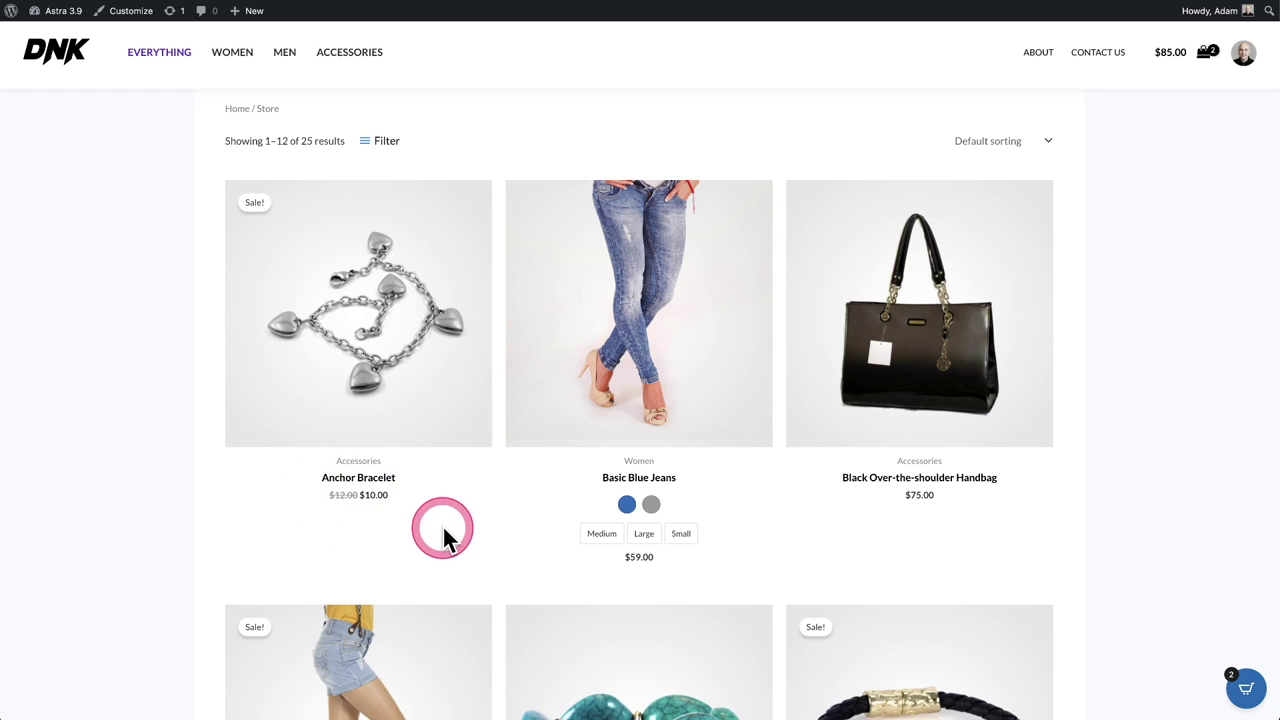
scroll(403, 506, down, 3)
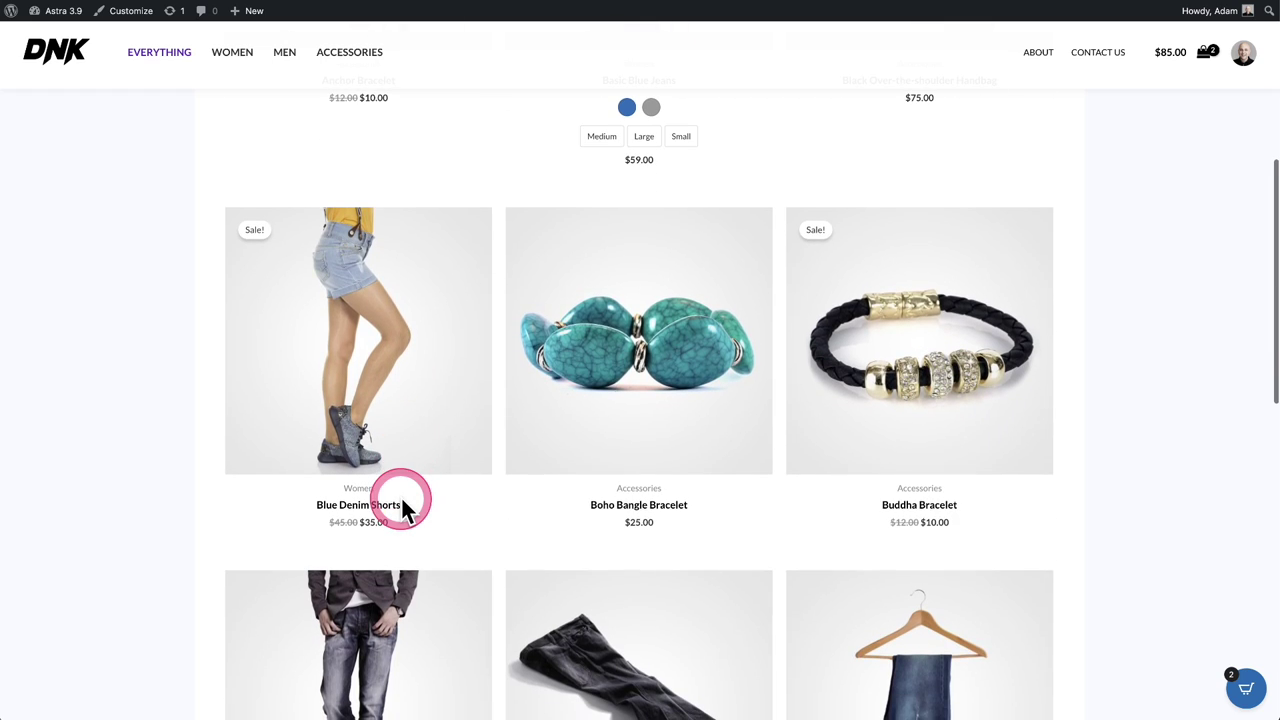
scroll(405, 506, down, 3)
scroll(414, 510, up, 5)
scroll(418, 510, up, 3)
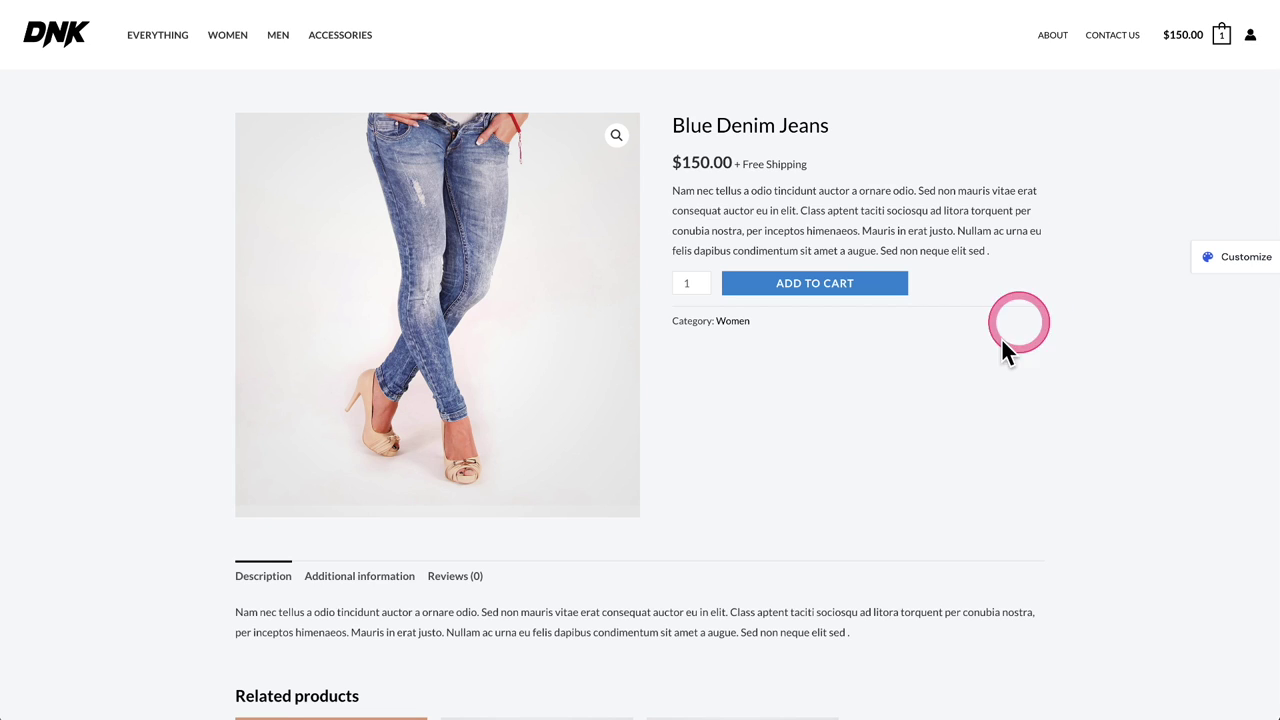
Open the restyled Basic Blue Jeans page ($59.00) and try its blue colour swatch.
scroll(849, 409, down, 2)
scroll(849, 409, up, 2)
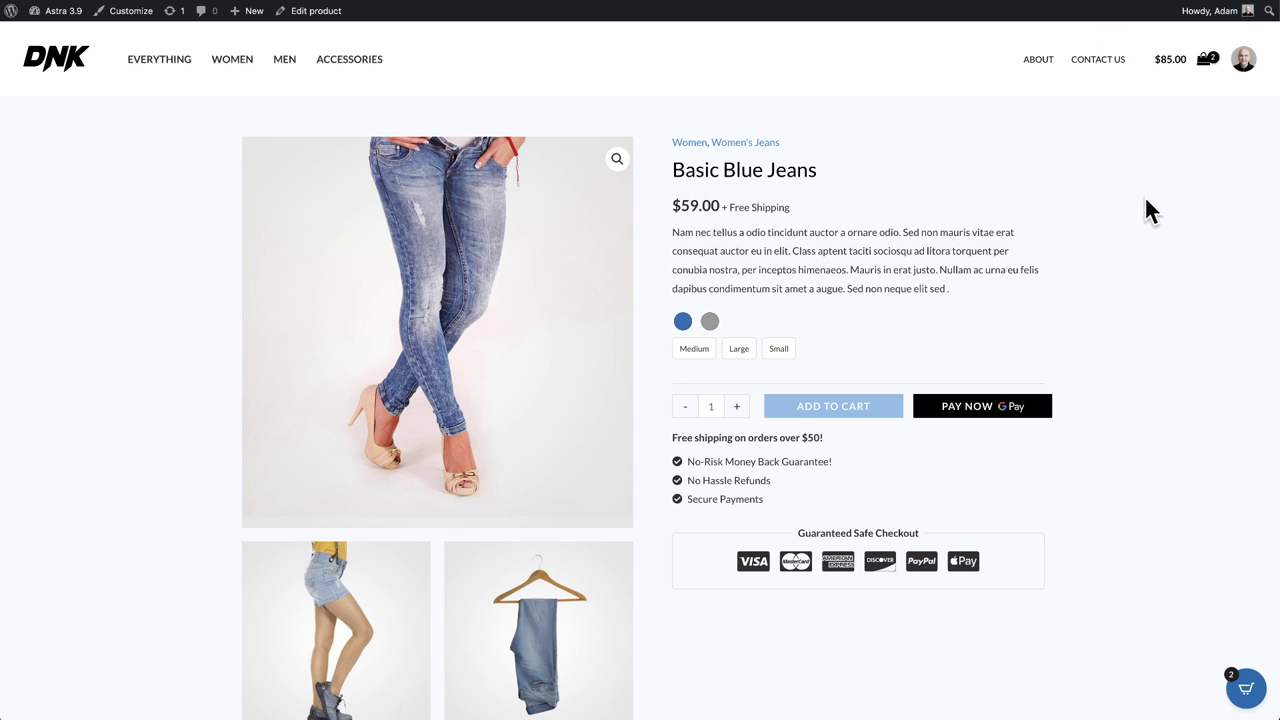
click(1040, 249)
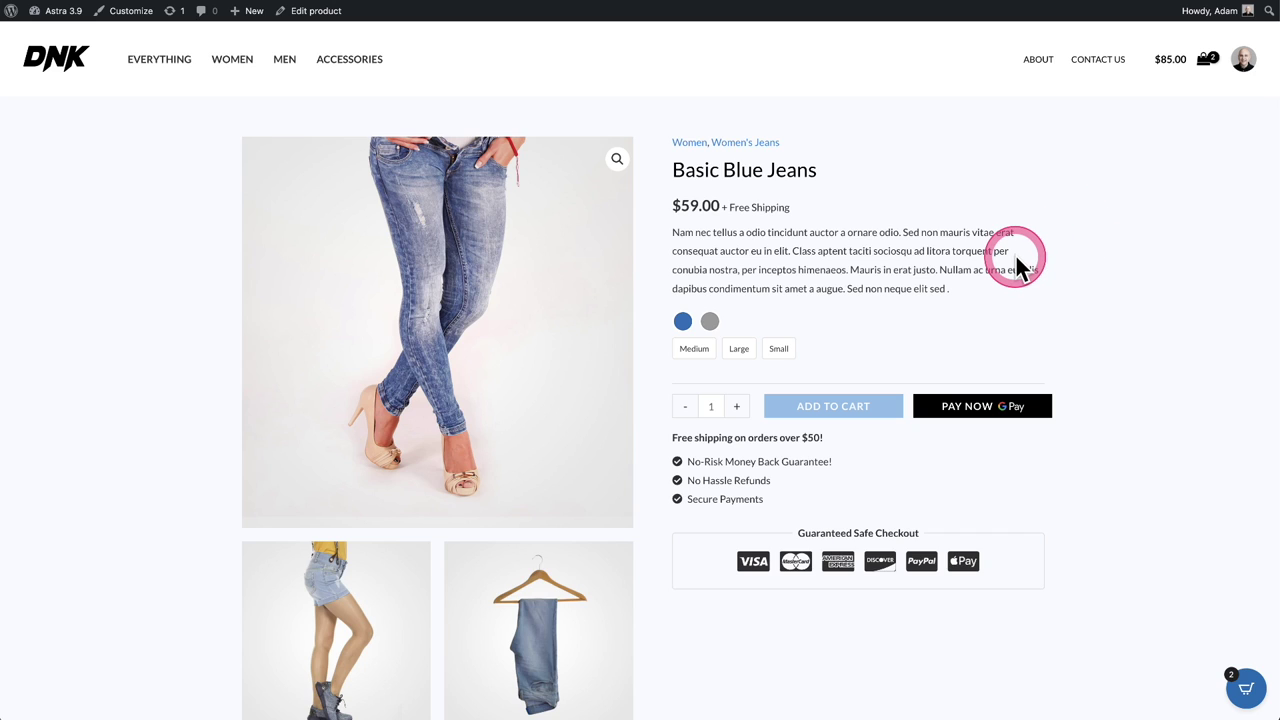
scroll(671, 283, down, 1)
click(669, 275)
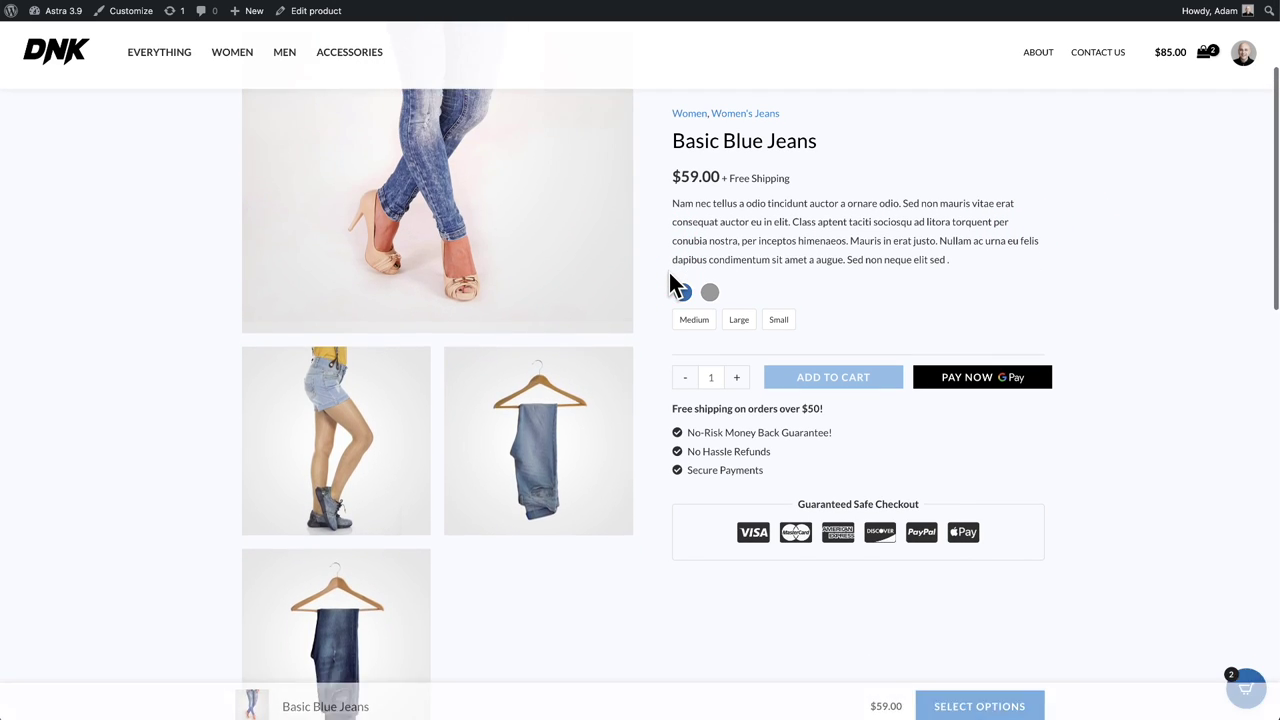
click(669, 275)
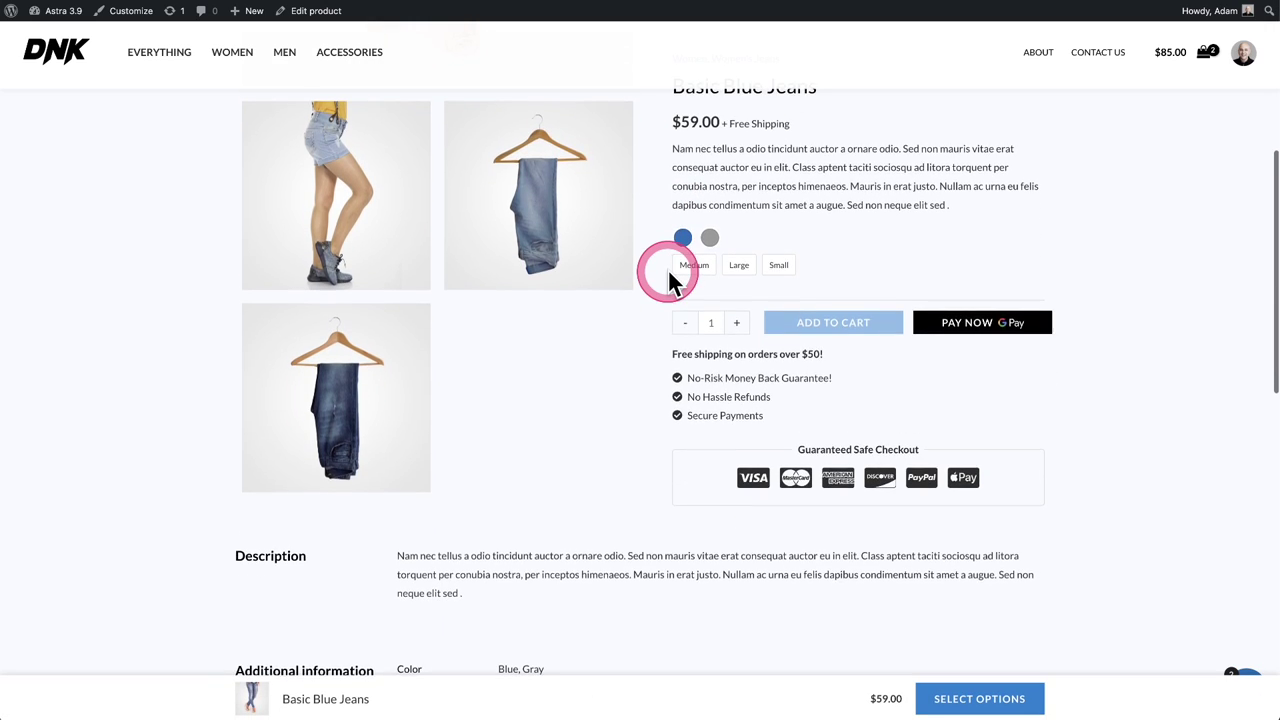
scroll(667, 268, up, 1)
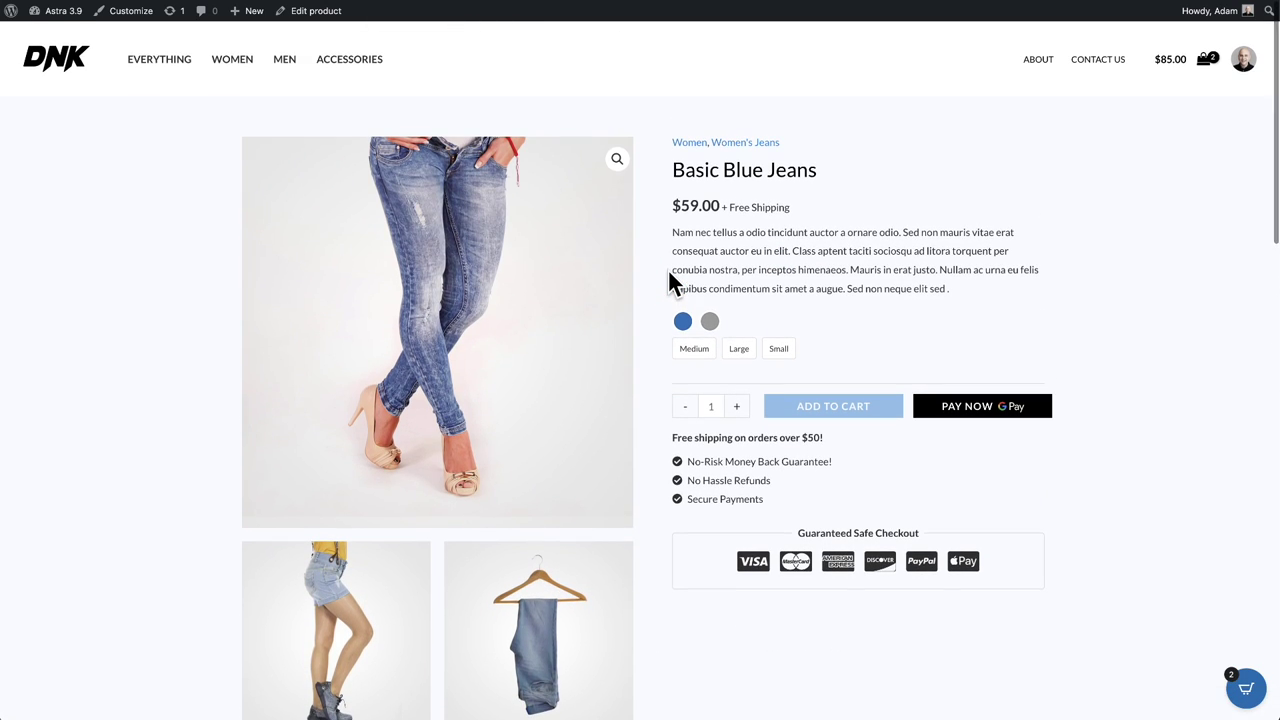
scroll(667, 268, down, 1)
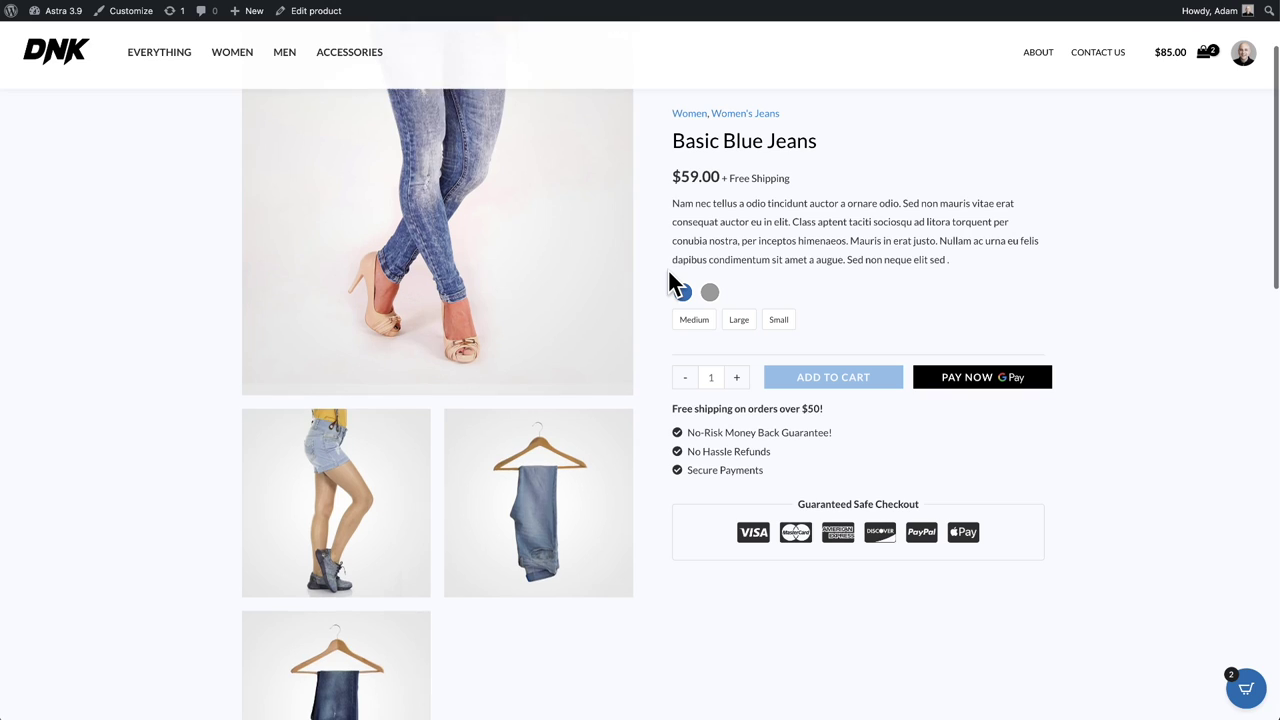
click(667, 268)
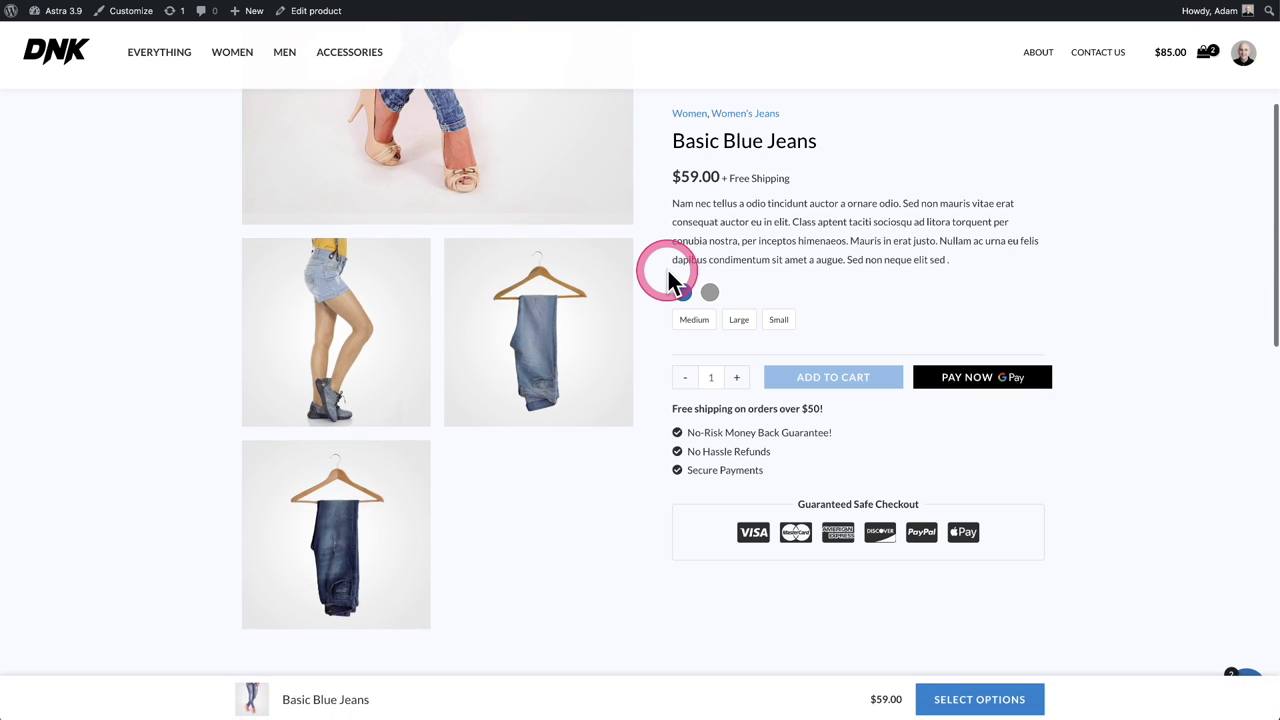
Scroll through the Pay Now button, guarantees and safe-checkout card logos.
scroll(665, 266, up, 1)
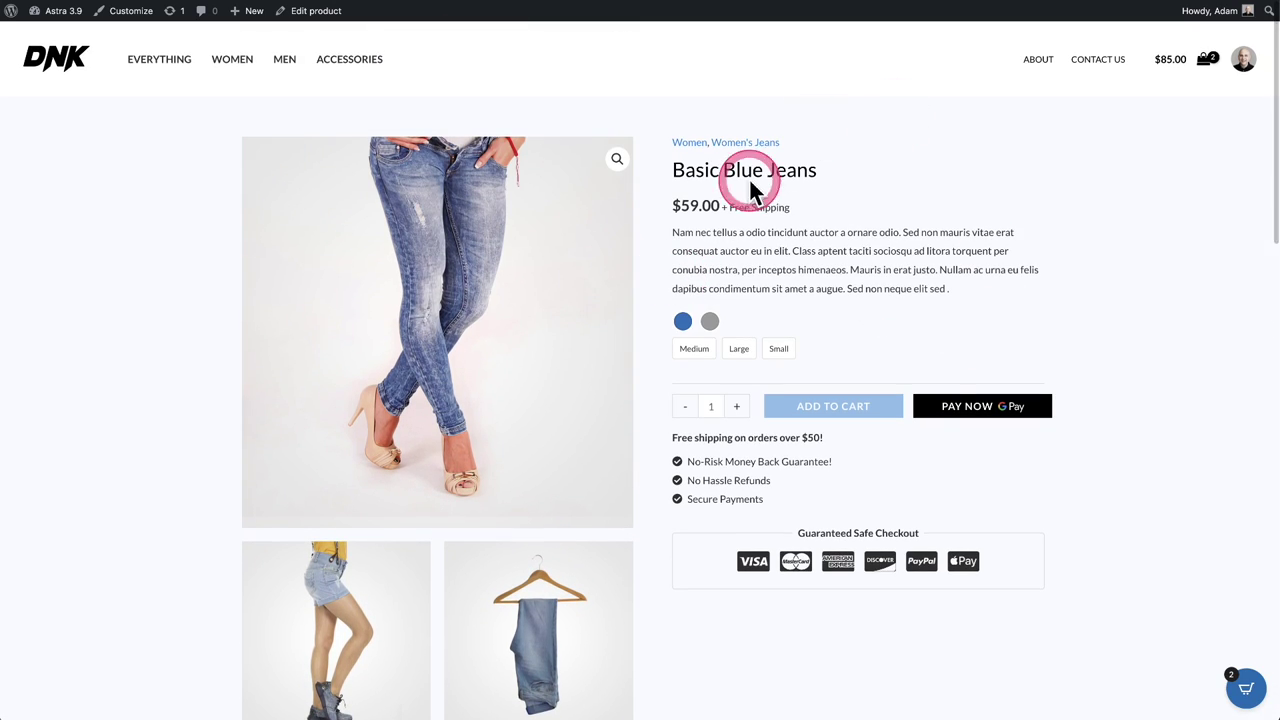
scroll(648, 250, down, 1)
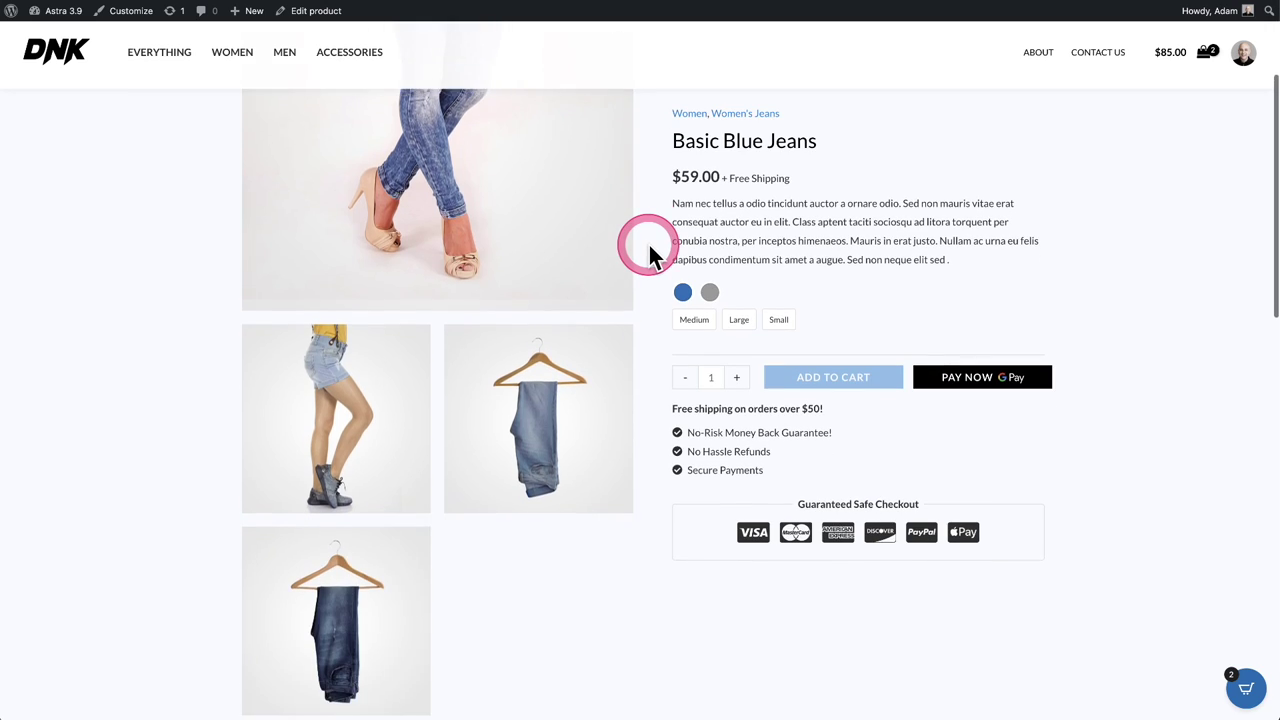
scroll(650, 250, down, 3)
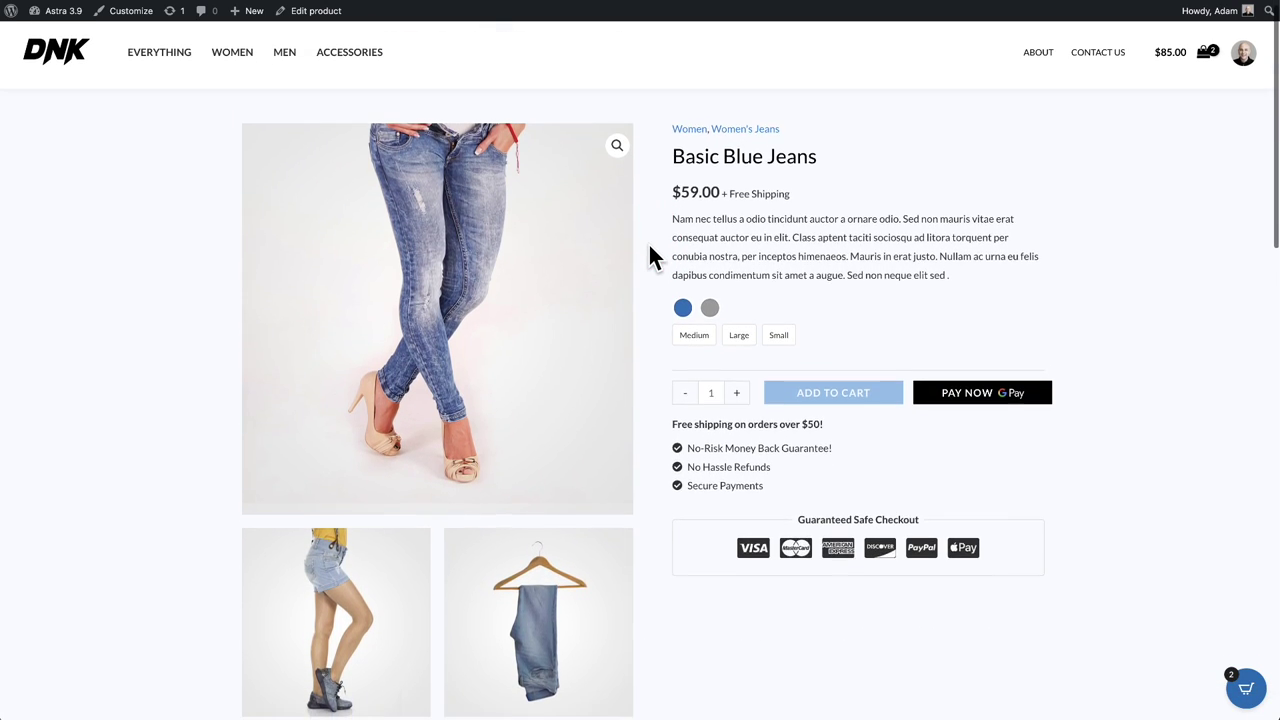
scroll(650, 258, up, 1)
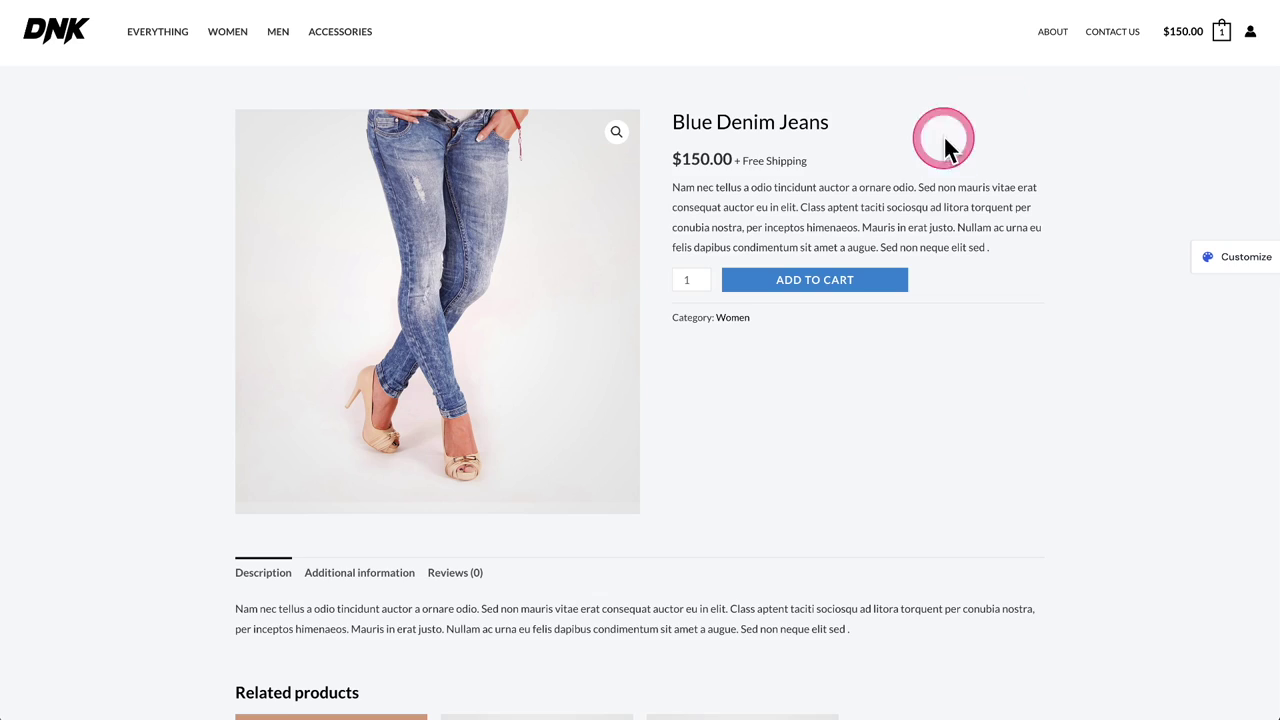
scroll(909, 167, down, 3)
scroll(909, 167, up, 4)
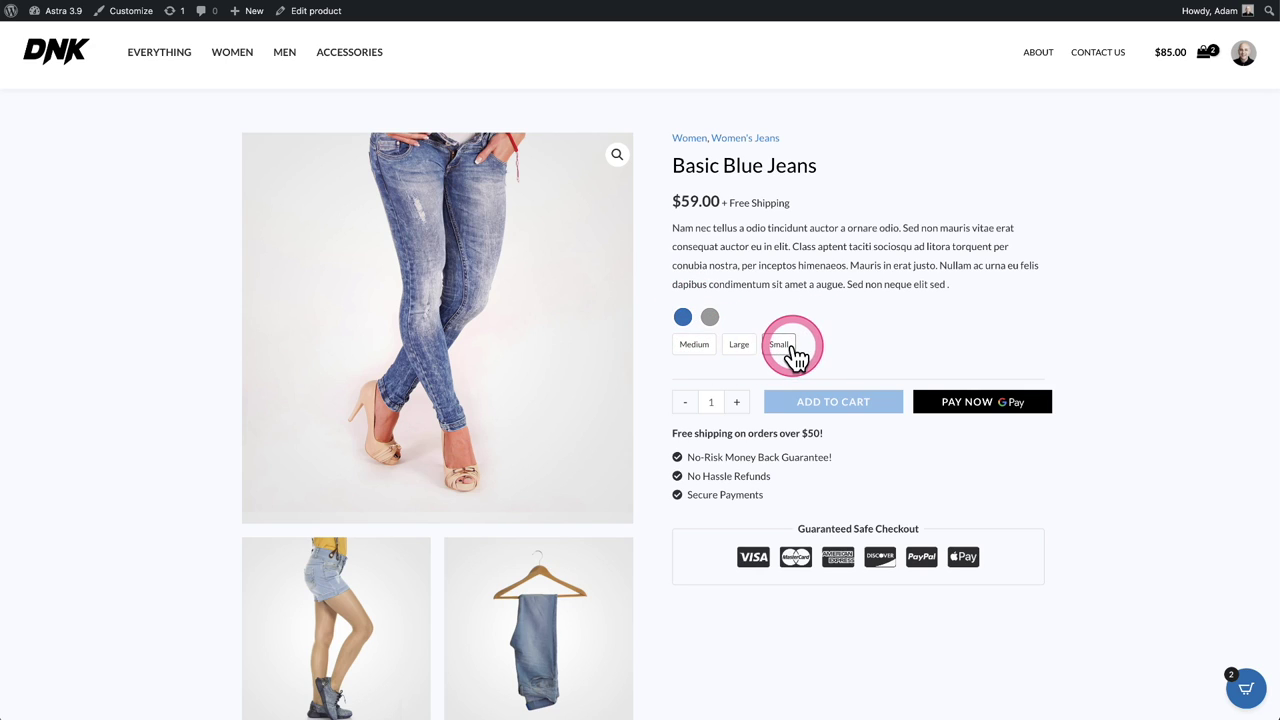
Choose blue colour and Large size so Add to Cart and Pay Now activate.
click(684, 318)
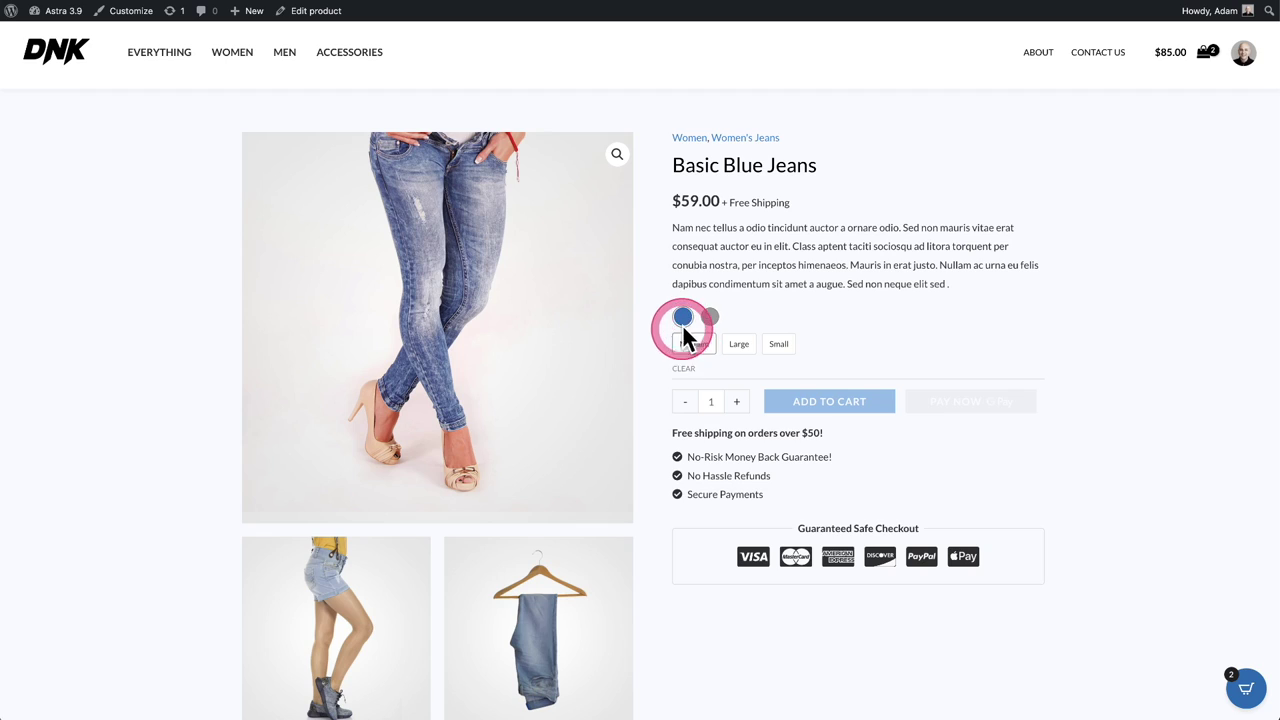
click(745, 346)
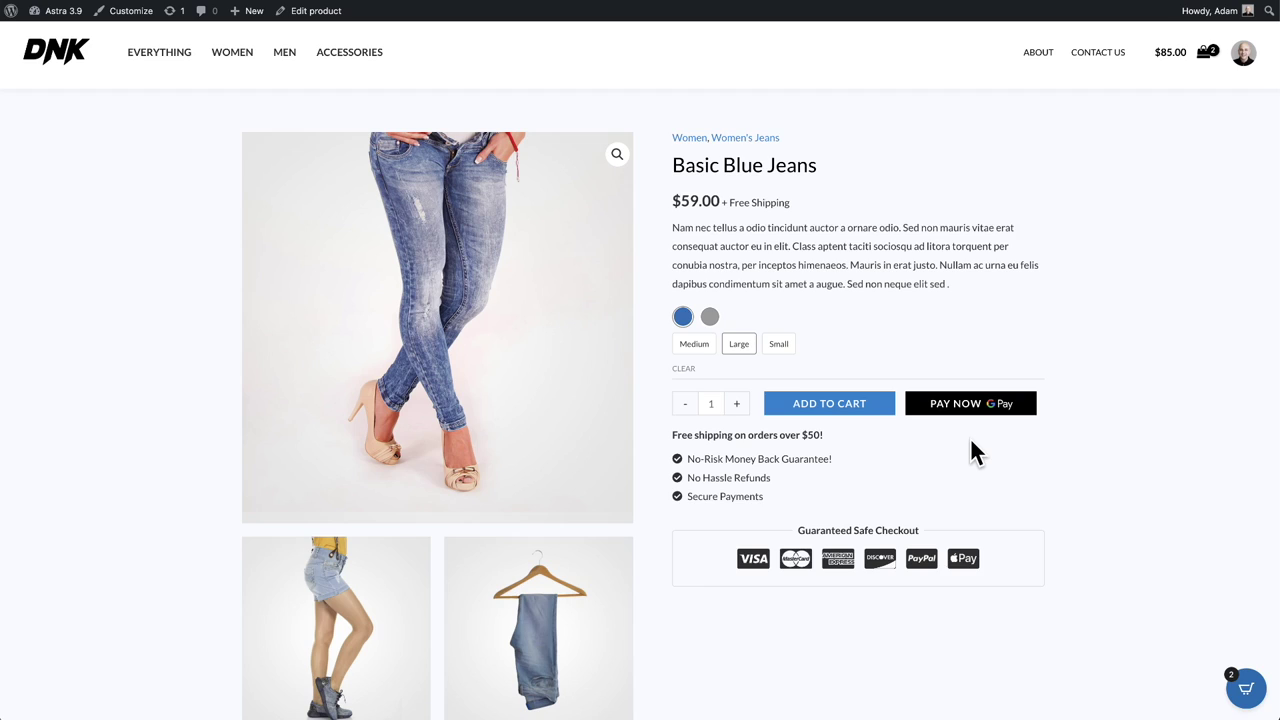
click(945, 412)
Return to the original Blue Denim Jeans page and highlight its free shipping and guarantee lines.
click(1096, 55)
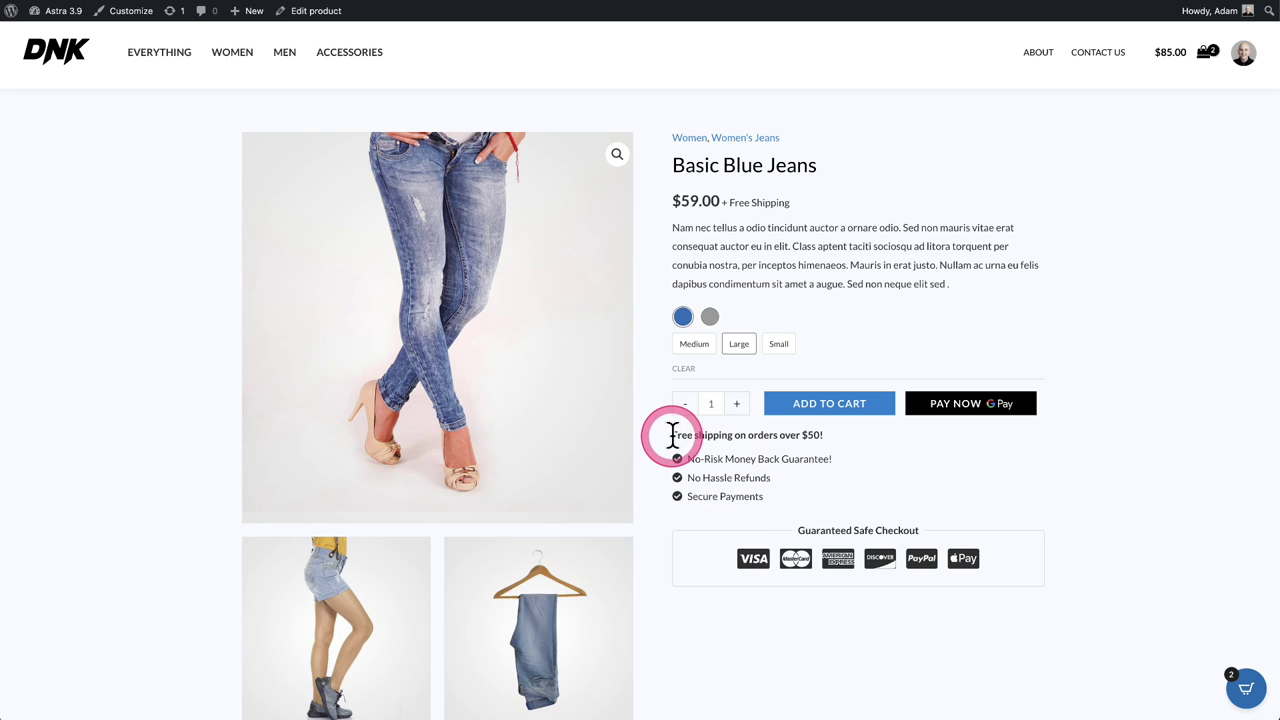
drag(673, 432, 820, 491)
click(818, 497)
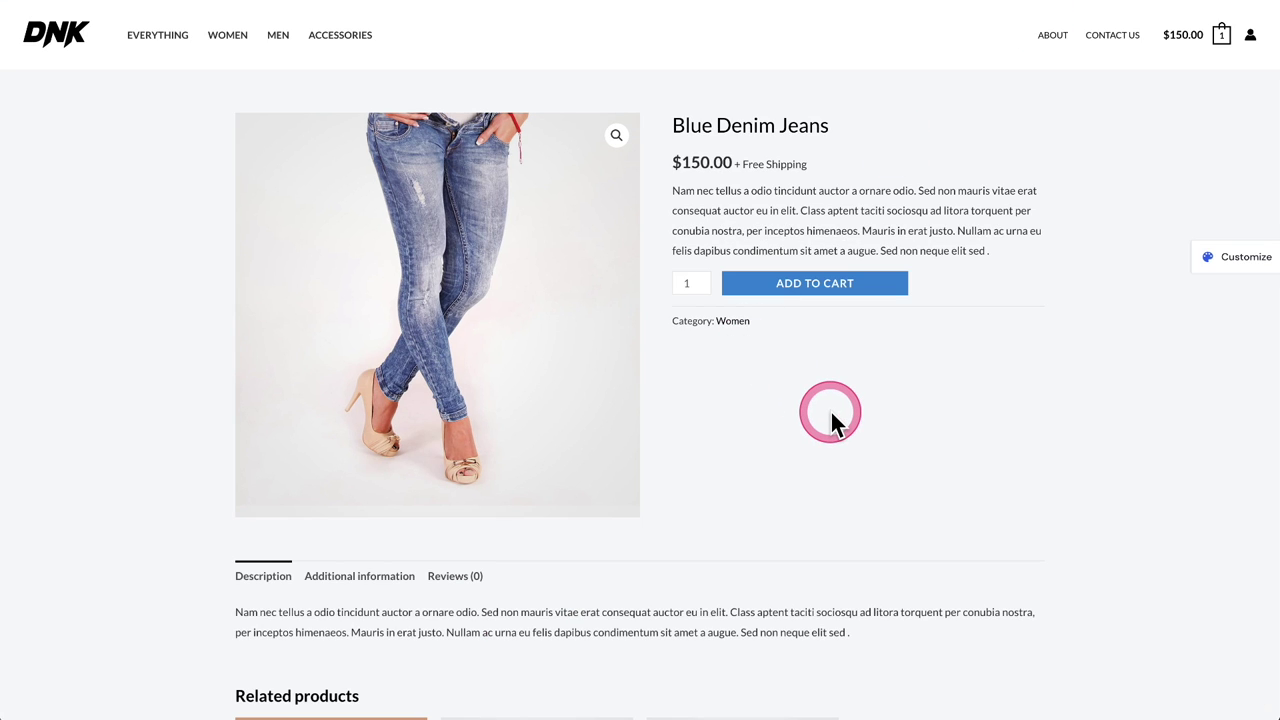
Cycle through the Basic Blue Jeans page's Additional information, Reviews and Description tabs.
scroll(835, 418, down, 5)
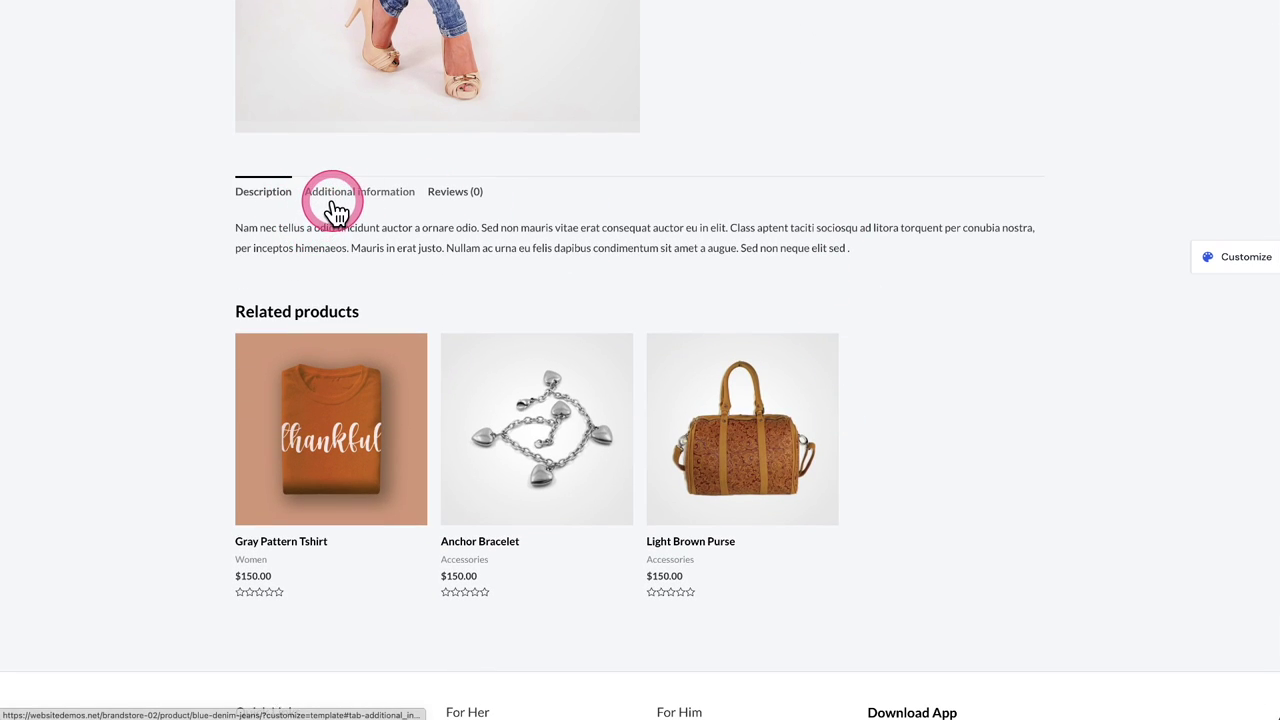
click(334, 203)
click(470, 212)
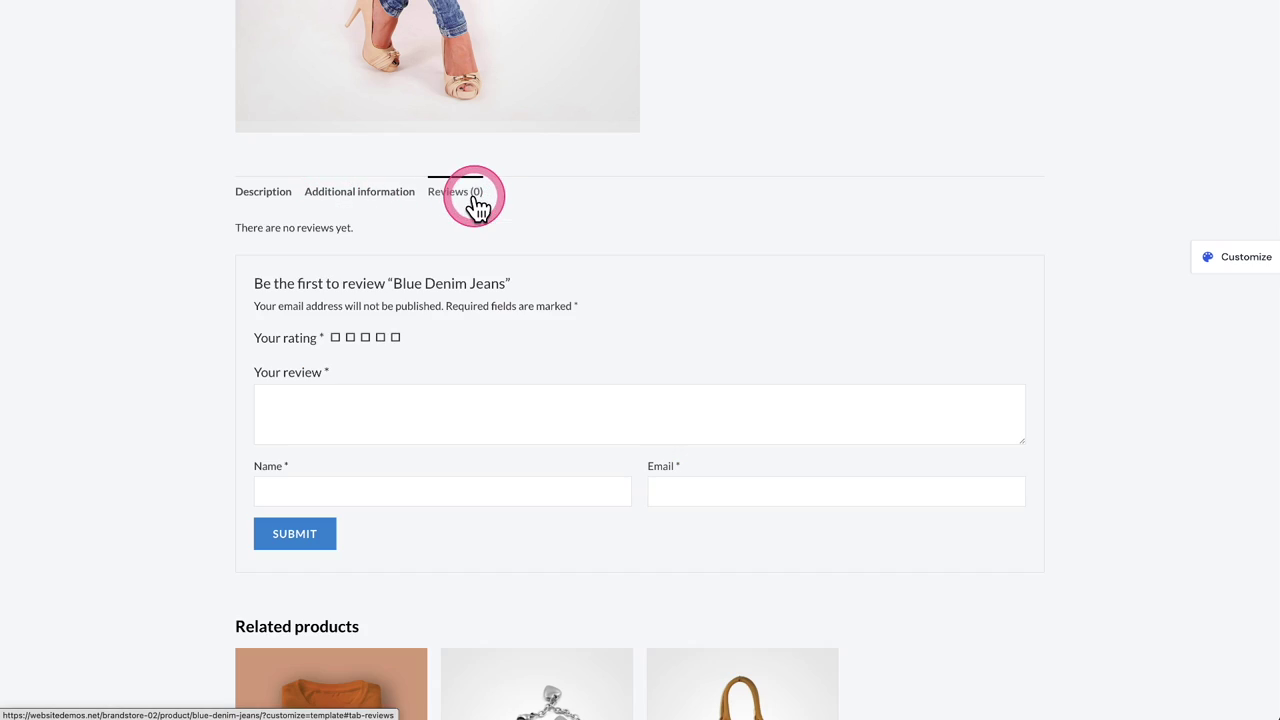
click(272, 200)
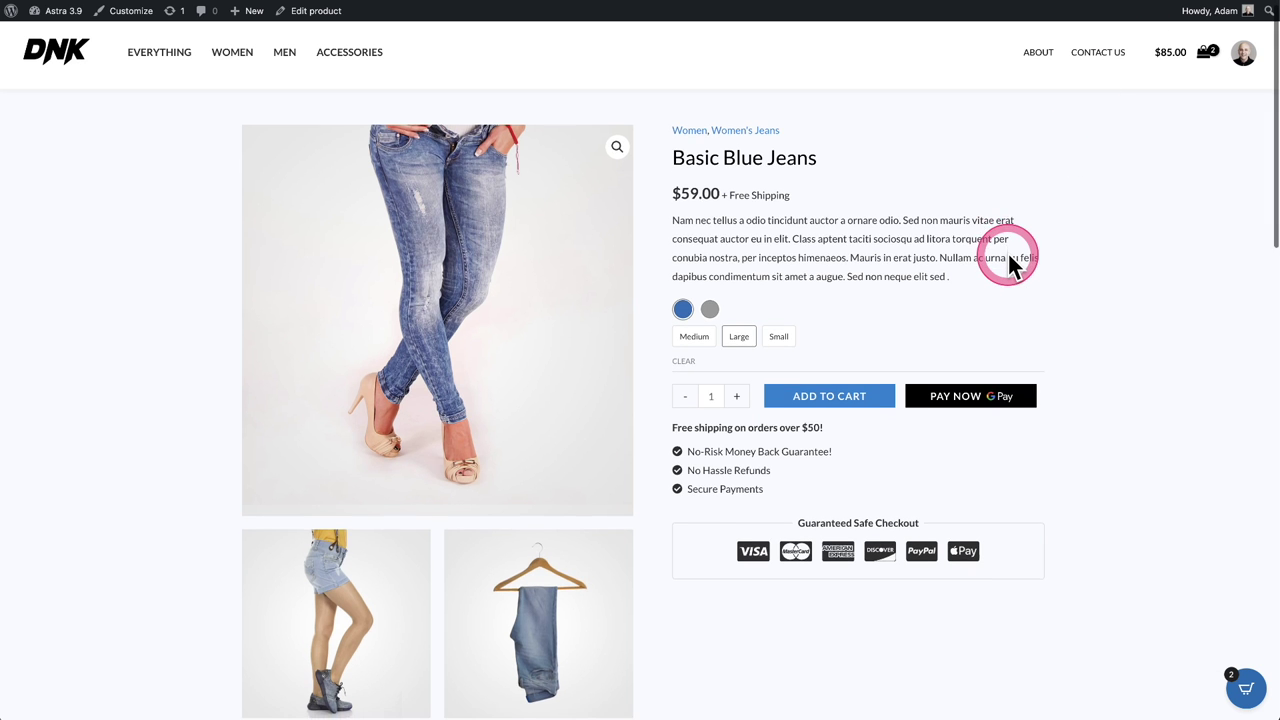
On the default Blue Denim Jeans page, view the Additional information, Reviews and Description tabs.
scroll(1007, 258, down, 4)
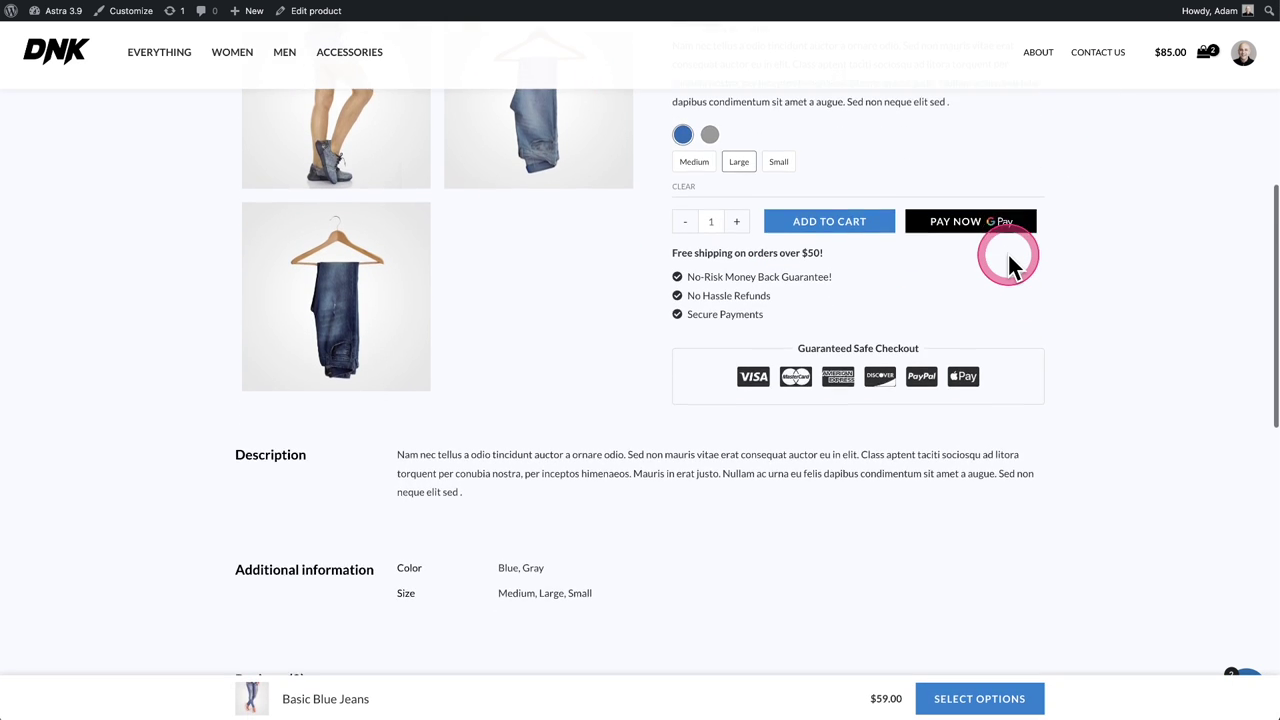
scroll(1007, 258, down, 1)
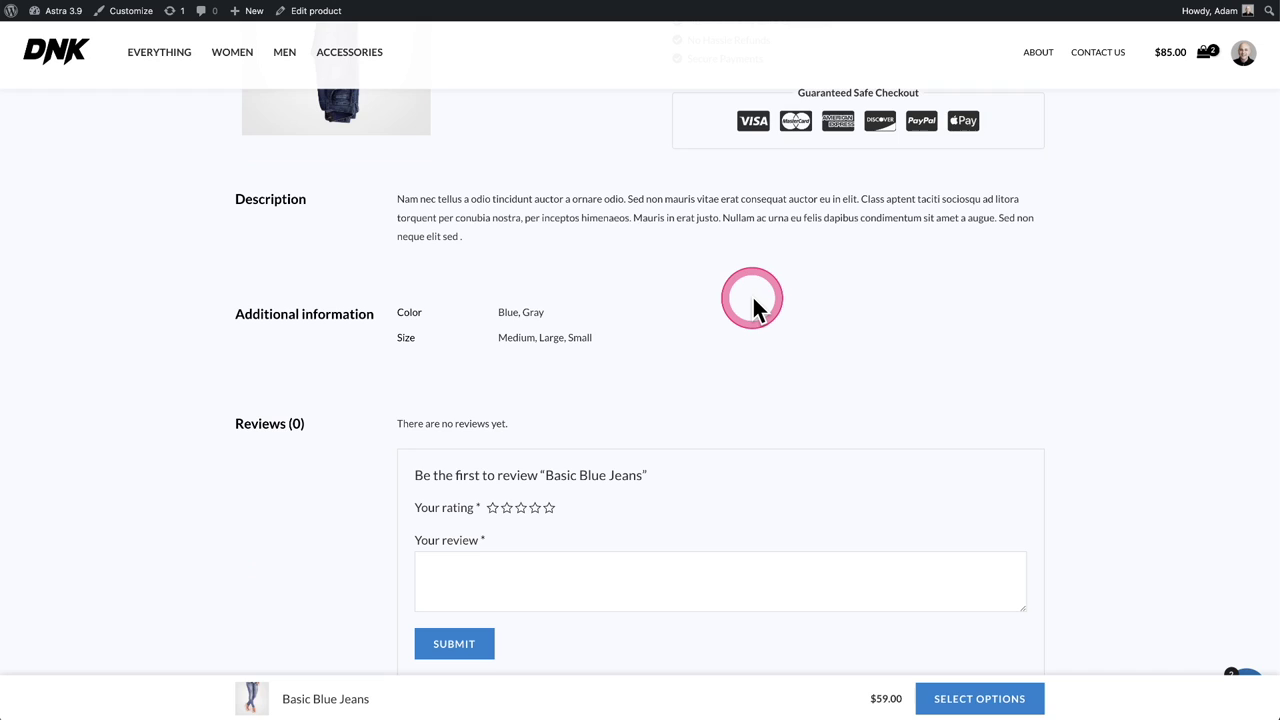
scroll(753, 296, down, 1)
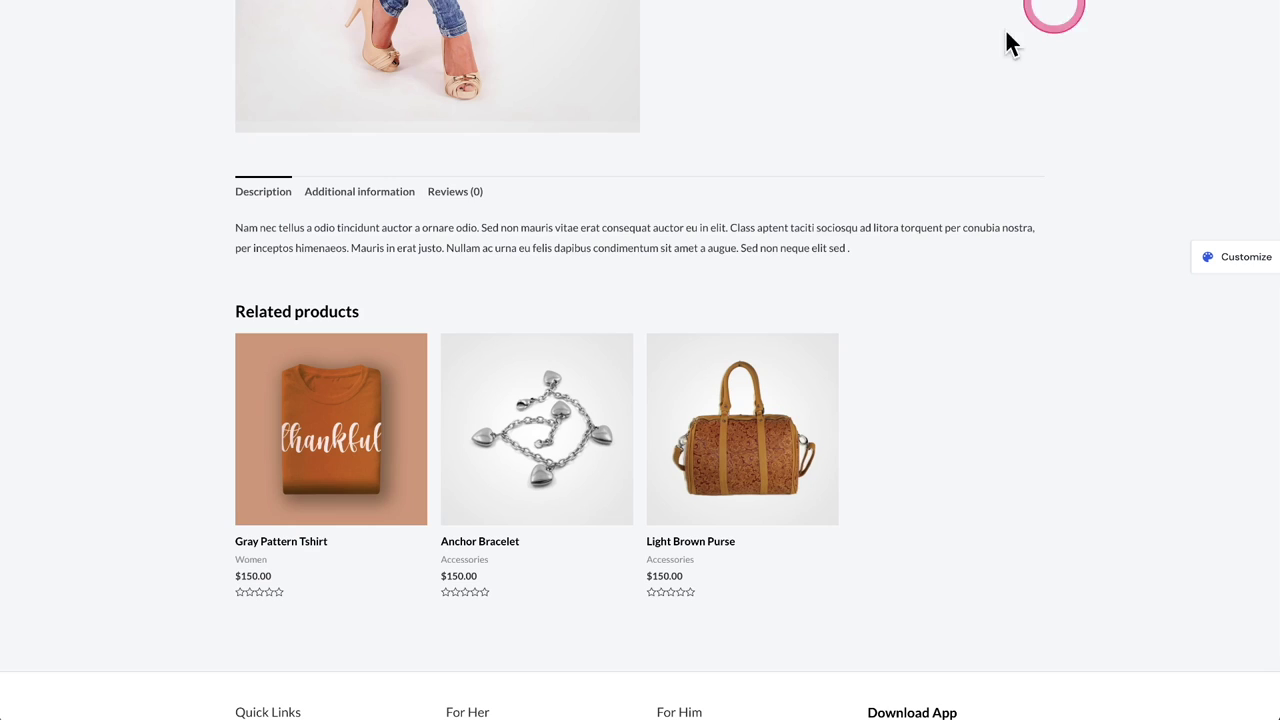
click(382, 190)
click(440, 192)
click(263, 191)
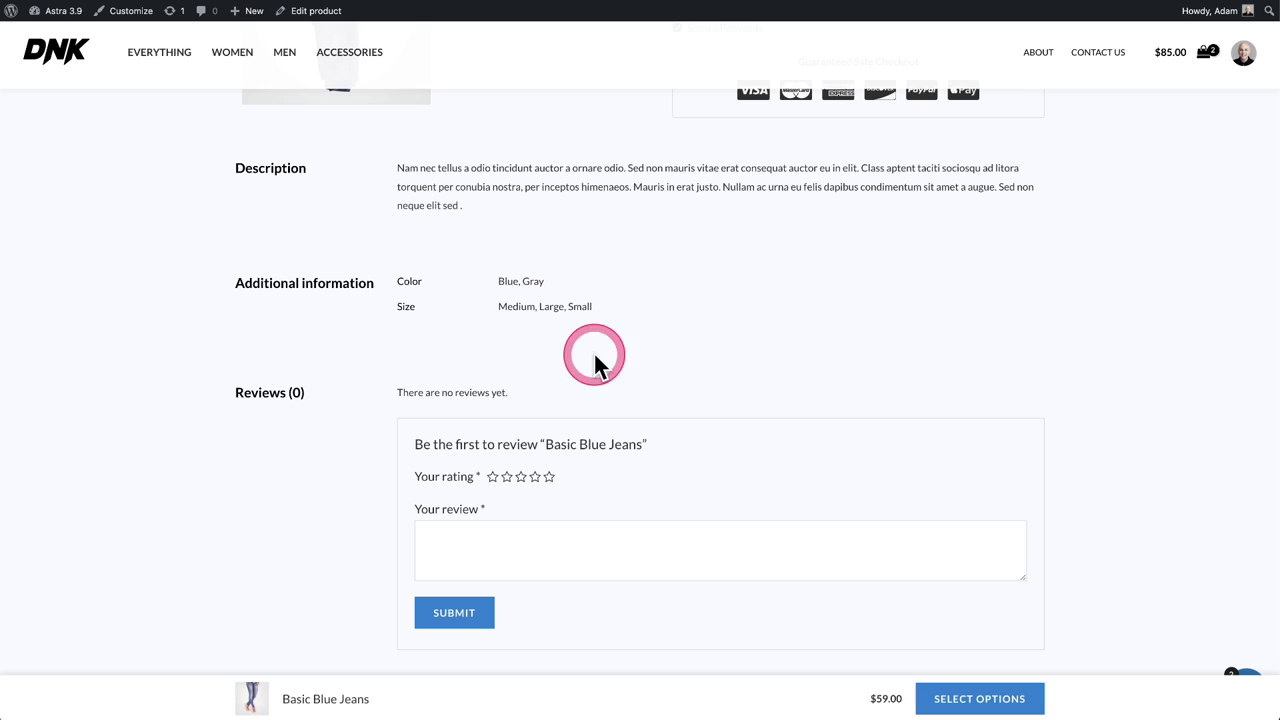
Scroll the Blue Denim Jeans page up and down past the related products.
scroll(661, 305, down, 2)
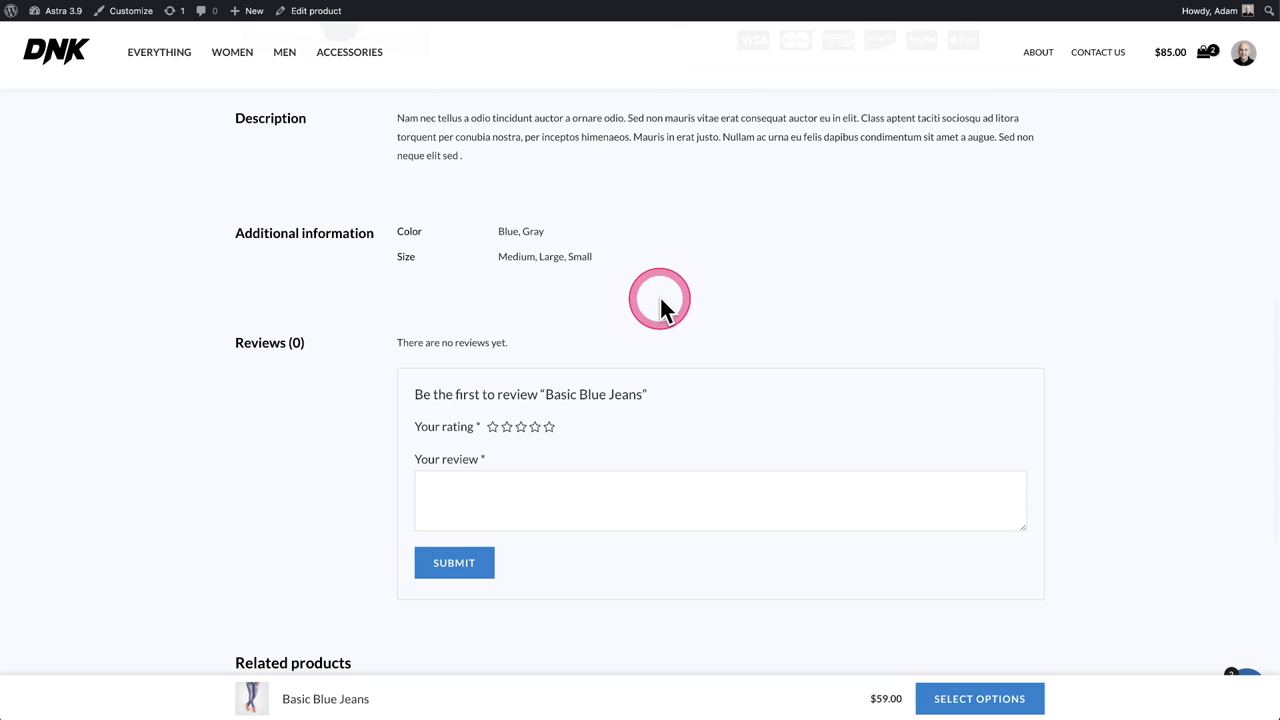
scroll(659, 295, up, 10)
scroll(659, 294, down, 4)
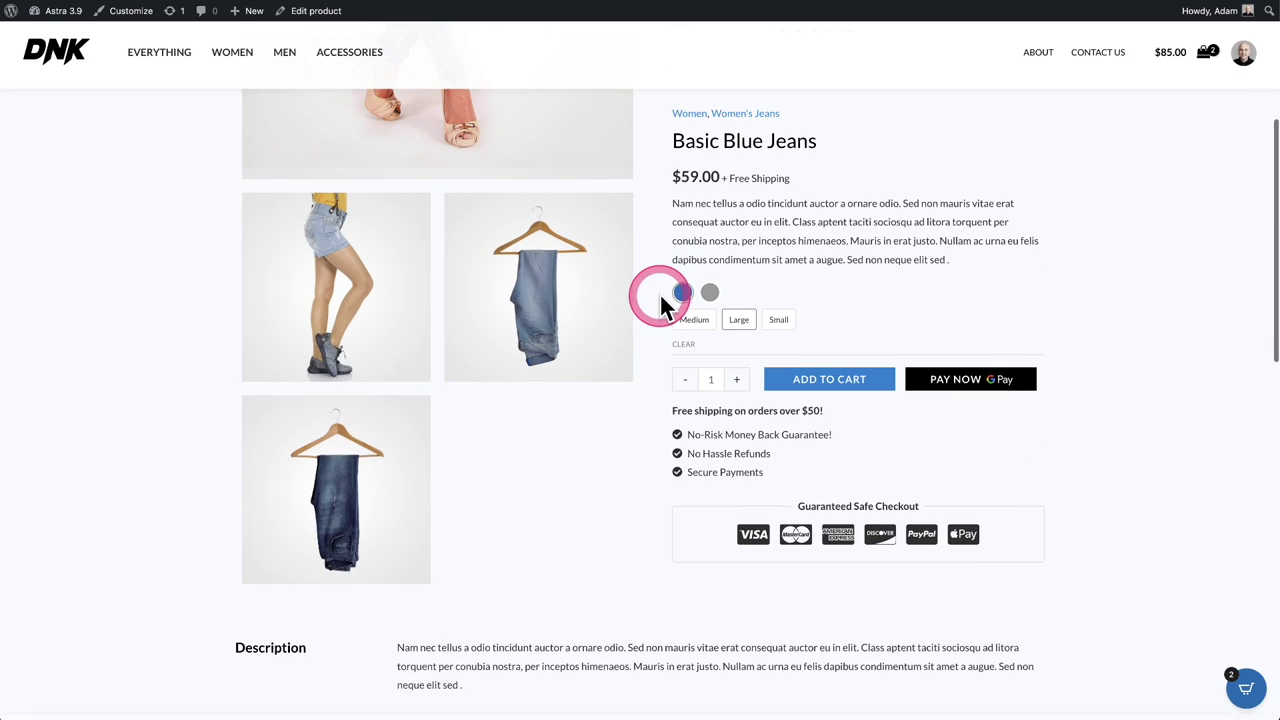
scroll(659, 292, up, 4)
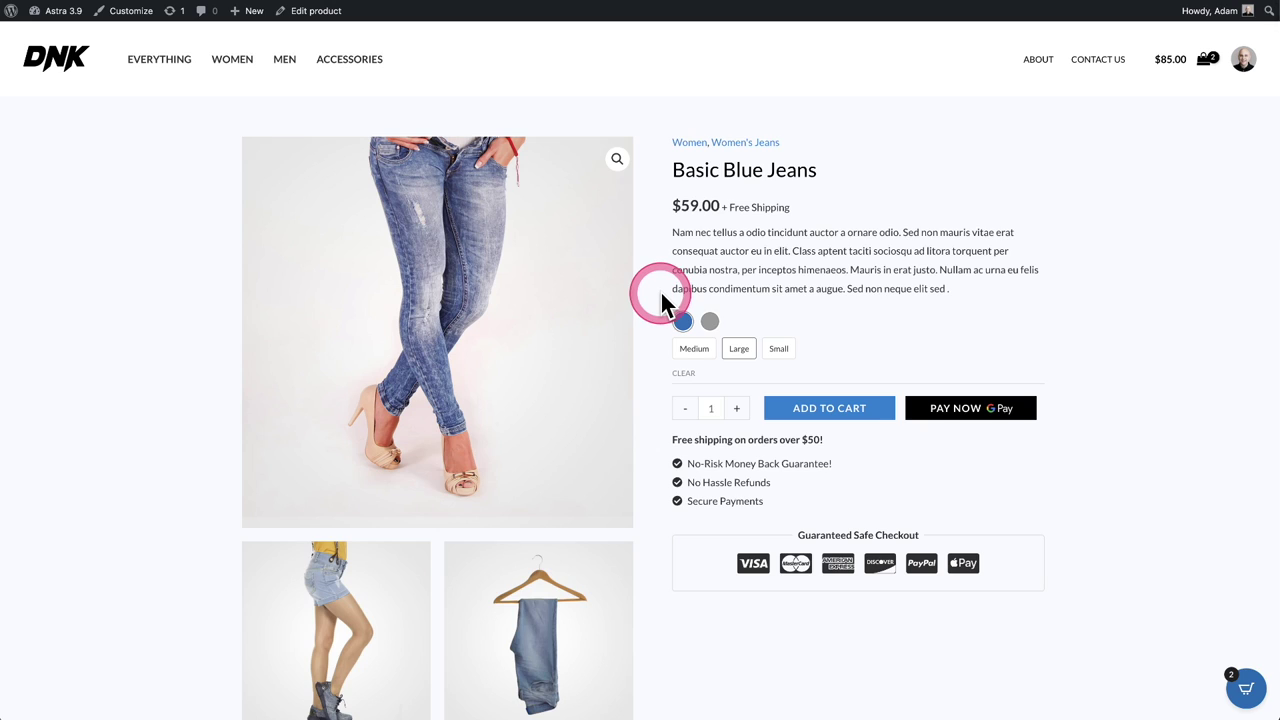
scroll(662, 295, down, 6)
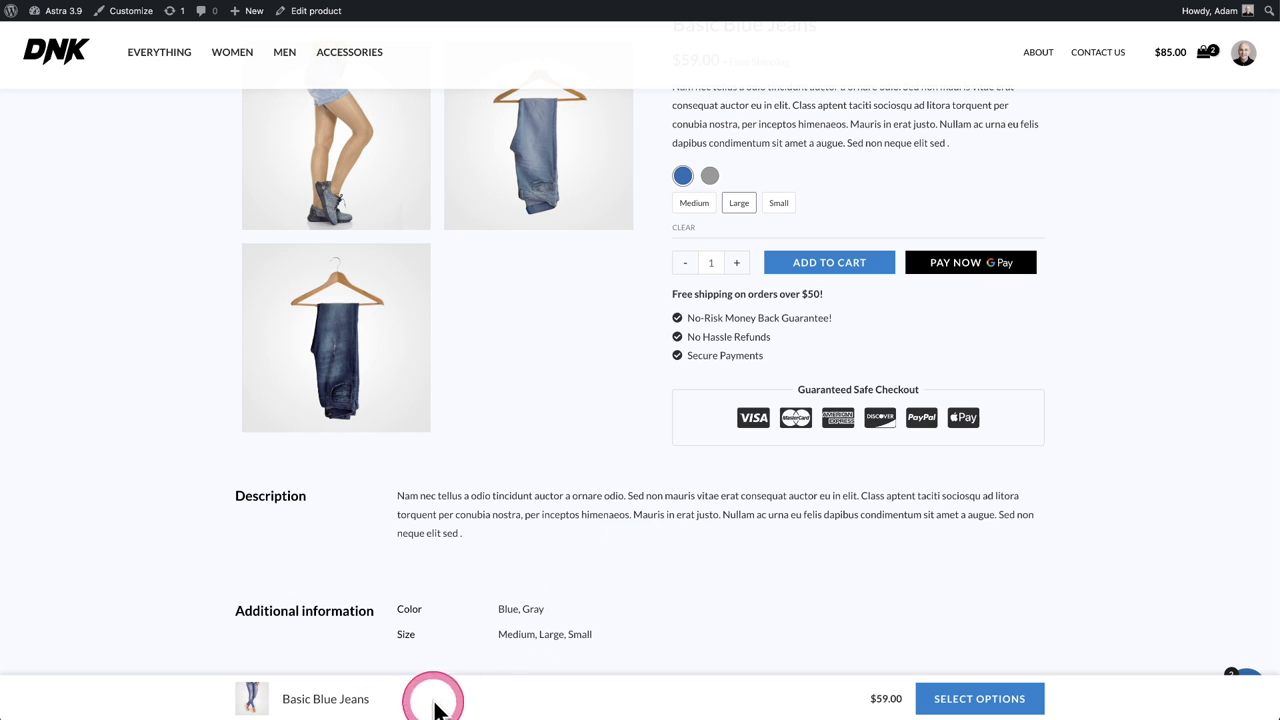
scroll(647, 555, up, 5)
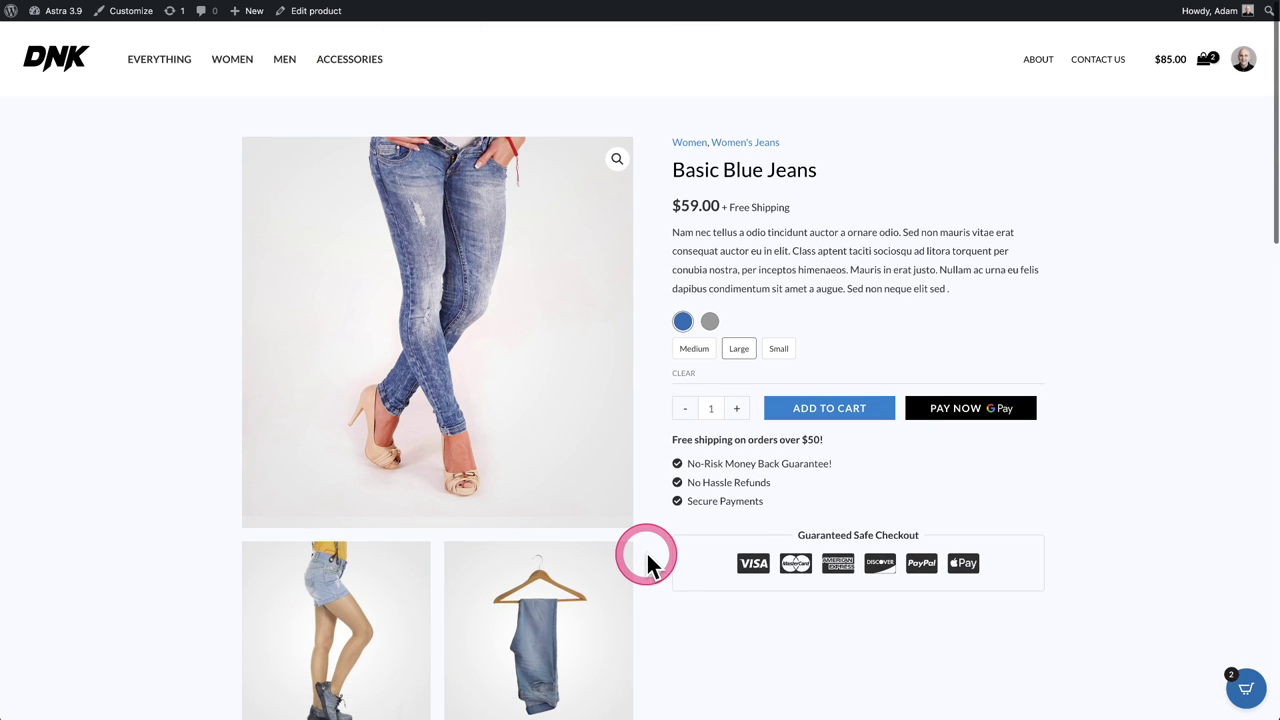
scroll(647, 550, down, 5)
scroll(647, 549, up, 5)
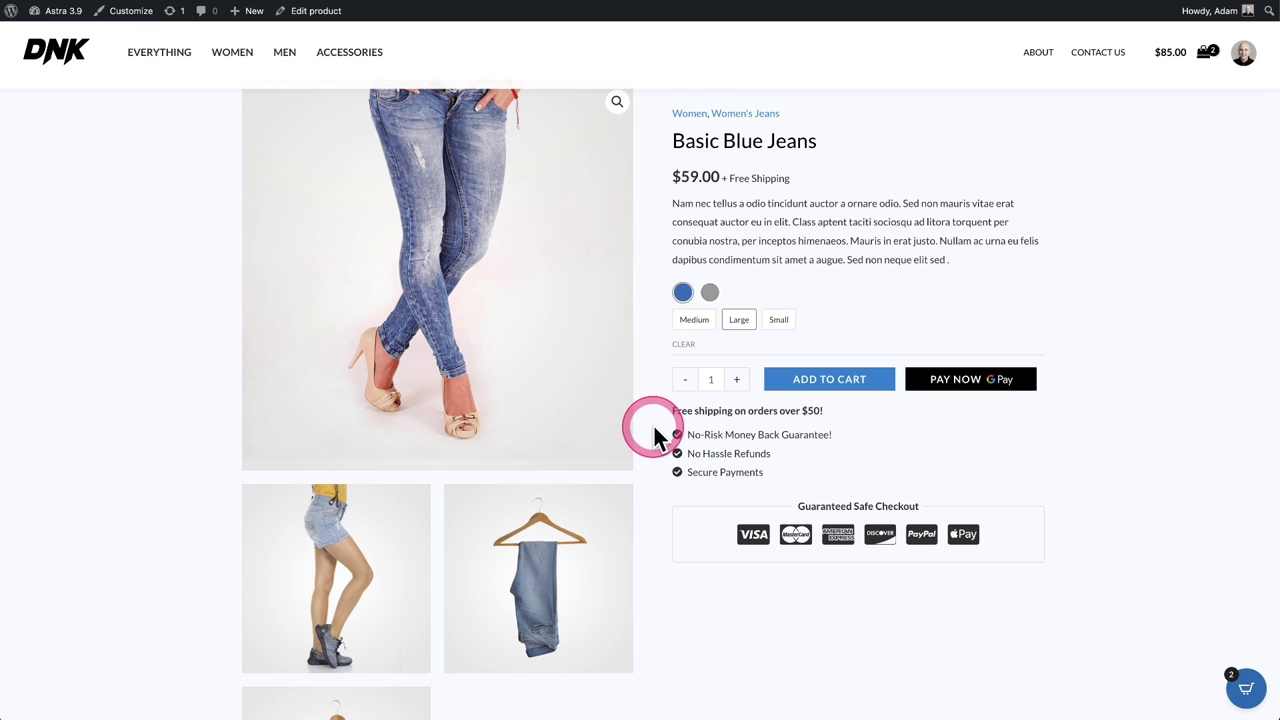
scroll(654, 428, down, 5)
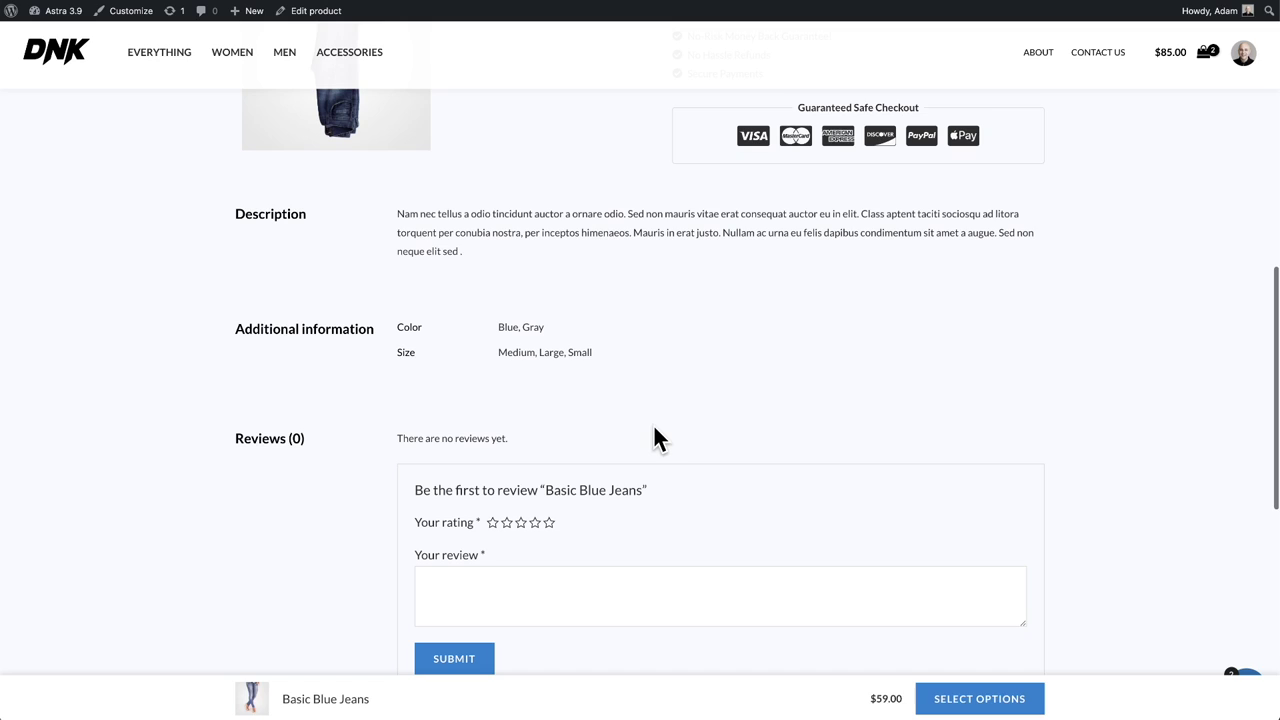
scroll(658, 421, up, 5)
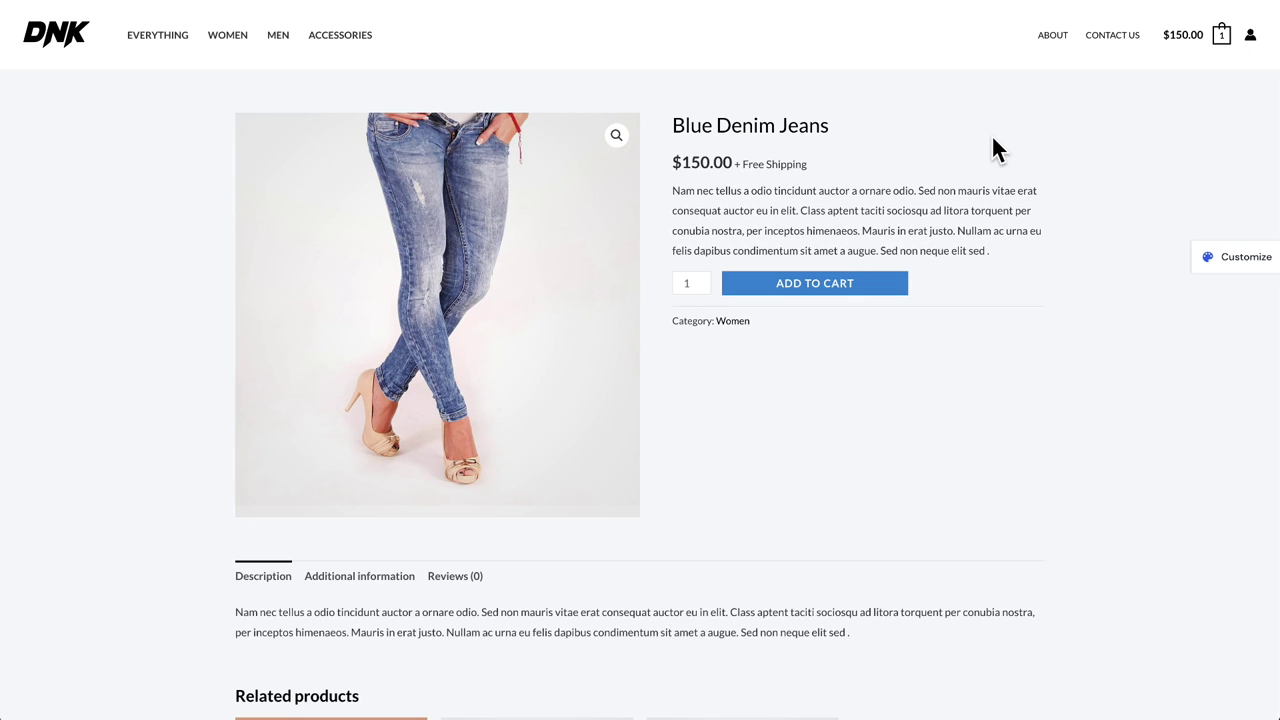
Open and close the default Shopping Cart drawer twice, then return to the Basic Blue Jeans page.
click(1183, 35)
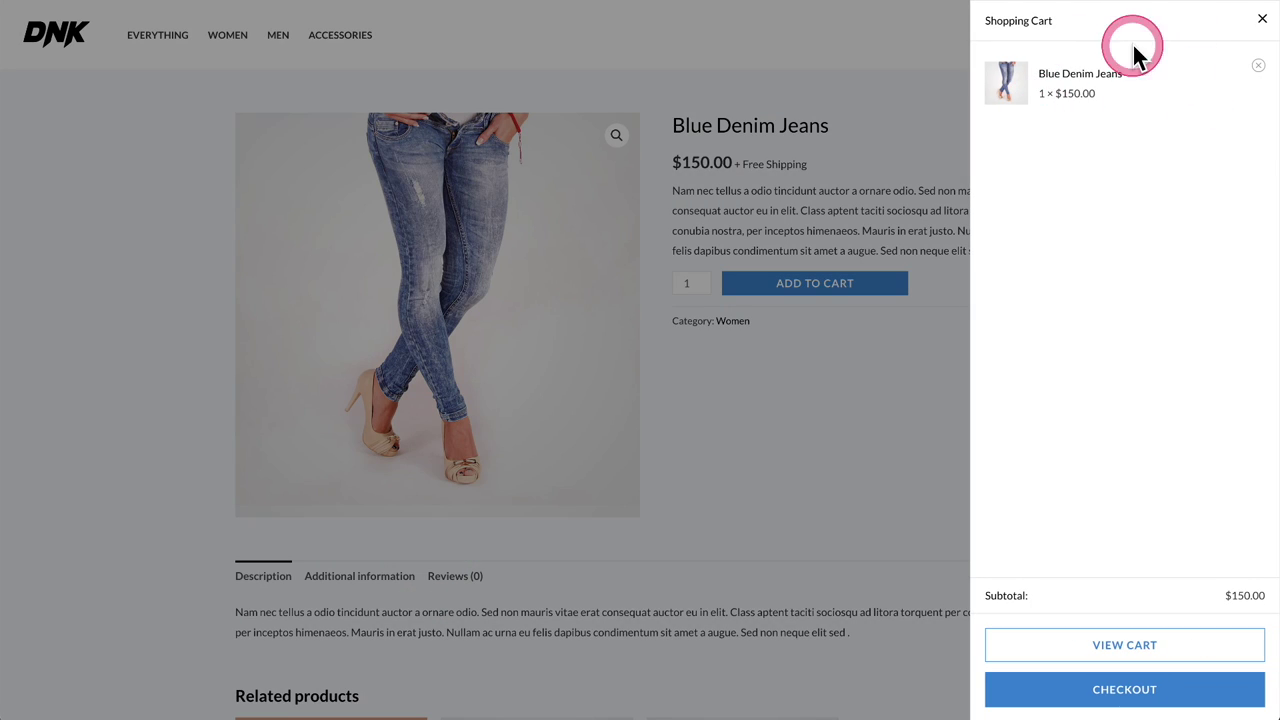
click(879, 404)
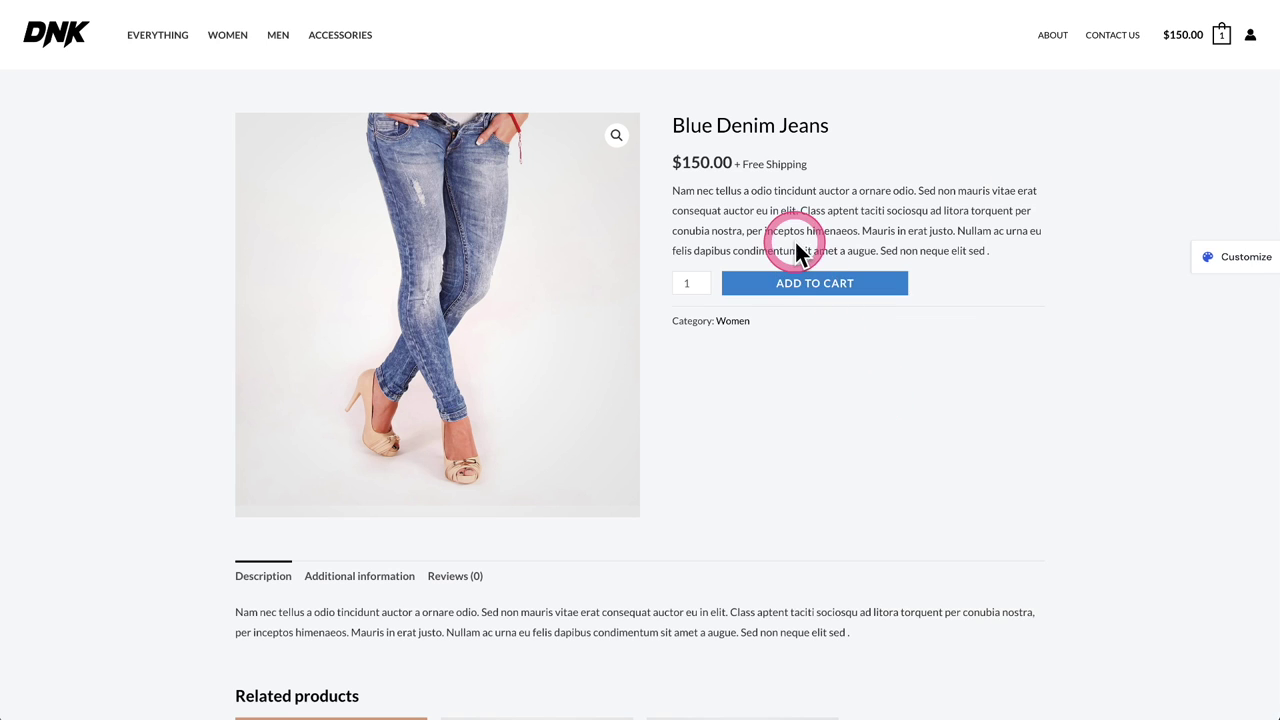
click(1222, 38)
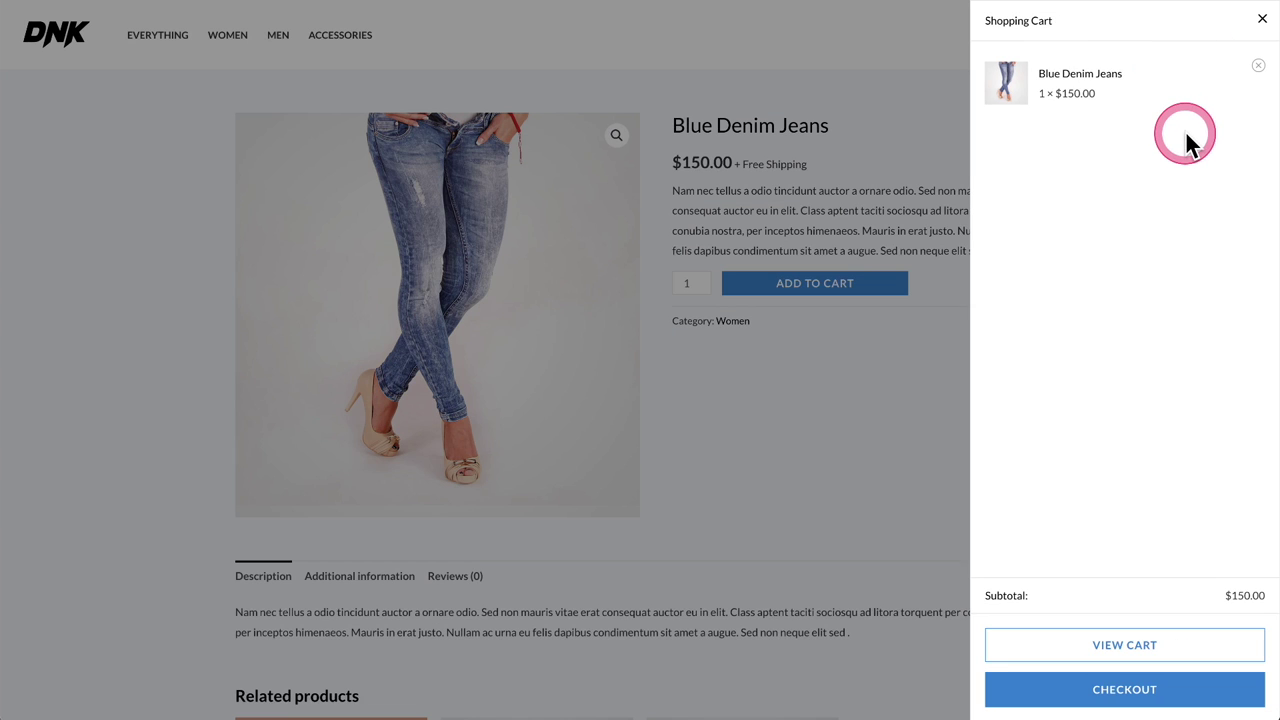
click(933, 430)
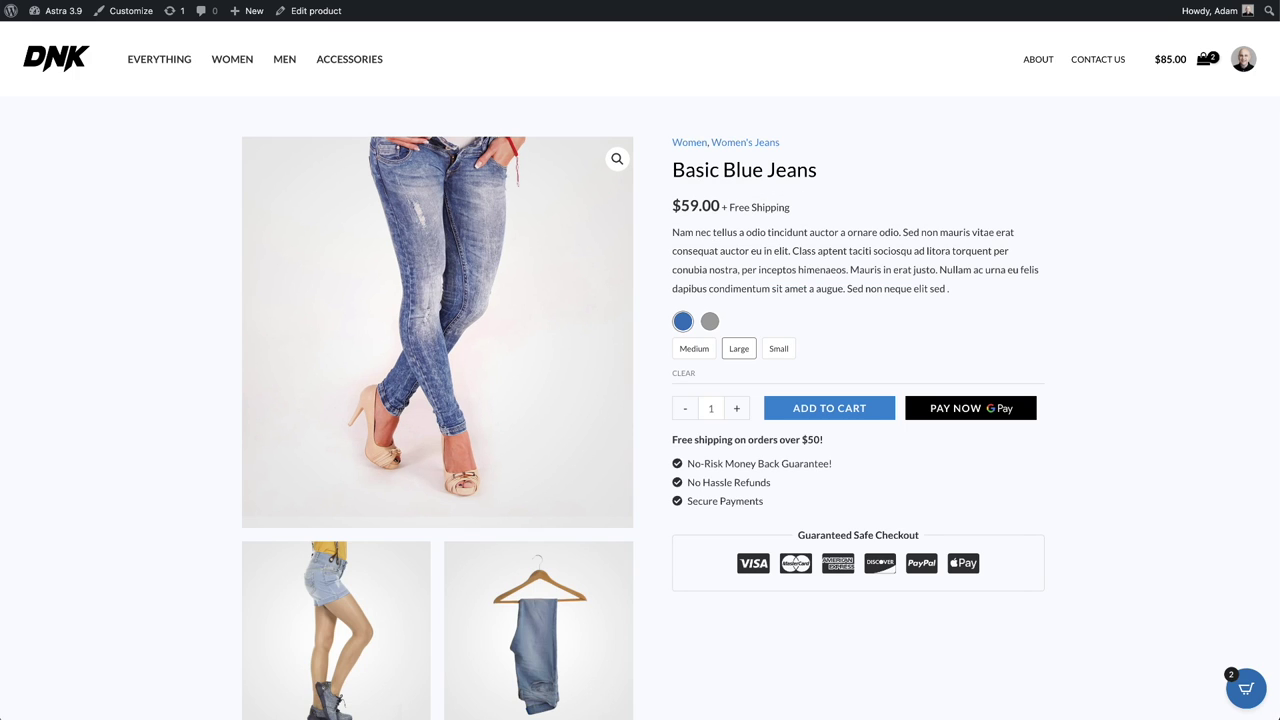
click(1121, 190)
Open the Review Your Cart panel ($85.00 subtotal, upsells) and compare it with the default cart drawer.
click(1245, 690)
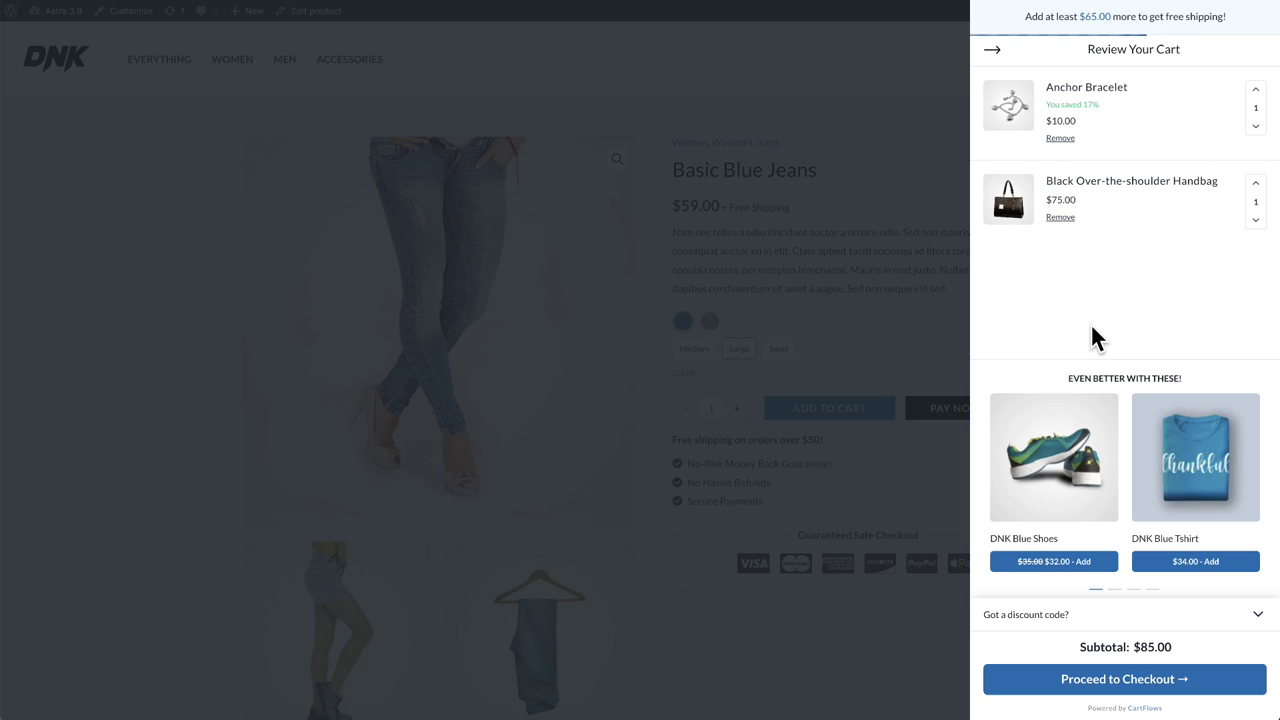
click(1078, 48)
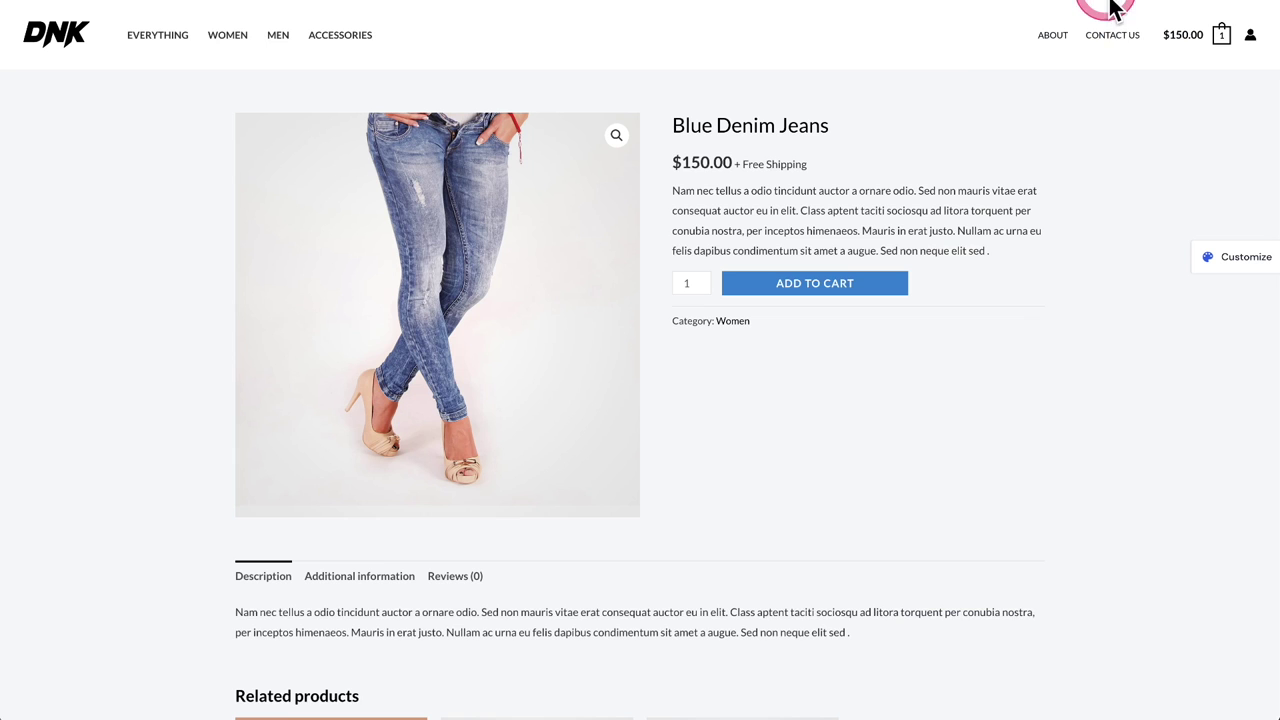
click(1170, 40)
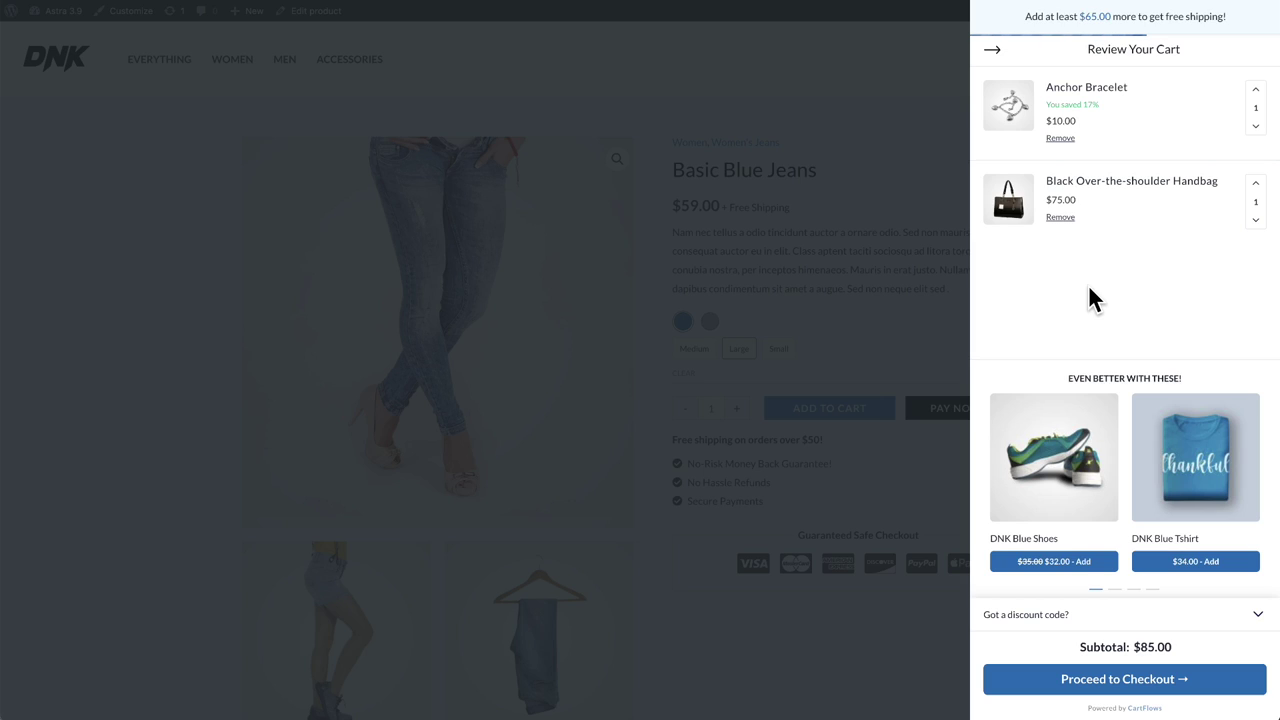
mouse_move(1067, 54)
mouse_down()
mouse_move(1048, 30)
mouse_move(1086, 34)
mouse_move(1110, 65)
mouse_move(1128, 314)
mouse_move(1152, 130)
mouse_move(1142, 104)
mouse_move(1159, 240)
mouse_move(1242, 198)
mouse_up()
click(1060, 150)
mouse_move(1117, 399)
mouse_down()
mouse_move(1057, 480)
mouse_move(1164, 486)
mouse_move(1174, 500)
mouse_move(1066, 377)
mouse_move(1197, 386)
mouse_move(1172, 457)
mouse_move(1088, 420)
mouse_move(1071, 383)
mouse_move(1169, 391)
mouse_move(1171, 380)
mouse_up()
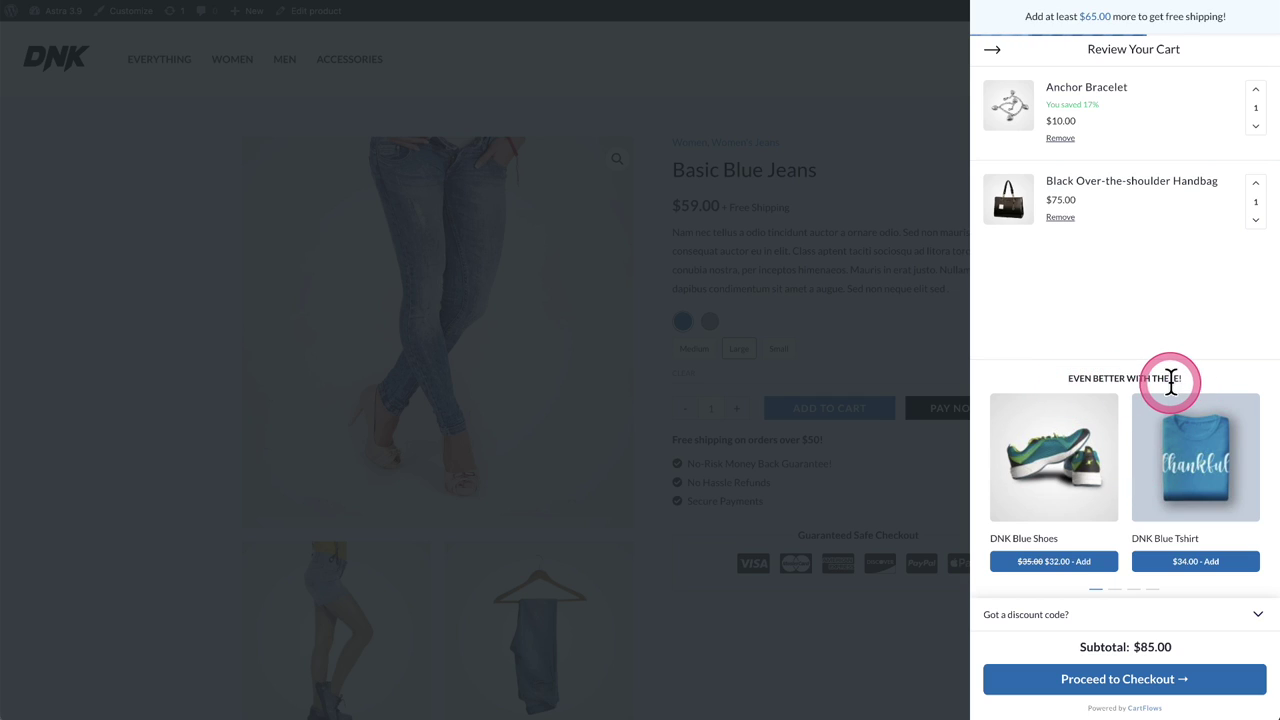
Page through the recommended products carousel and back to the first set.
click(1120, 592)
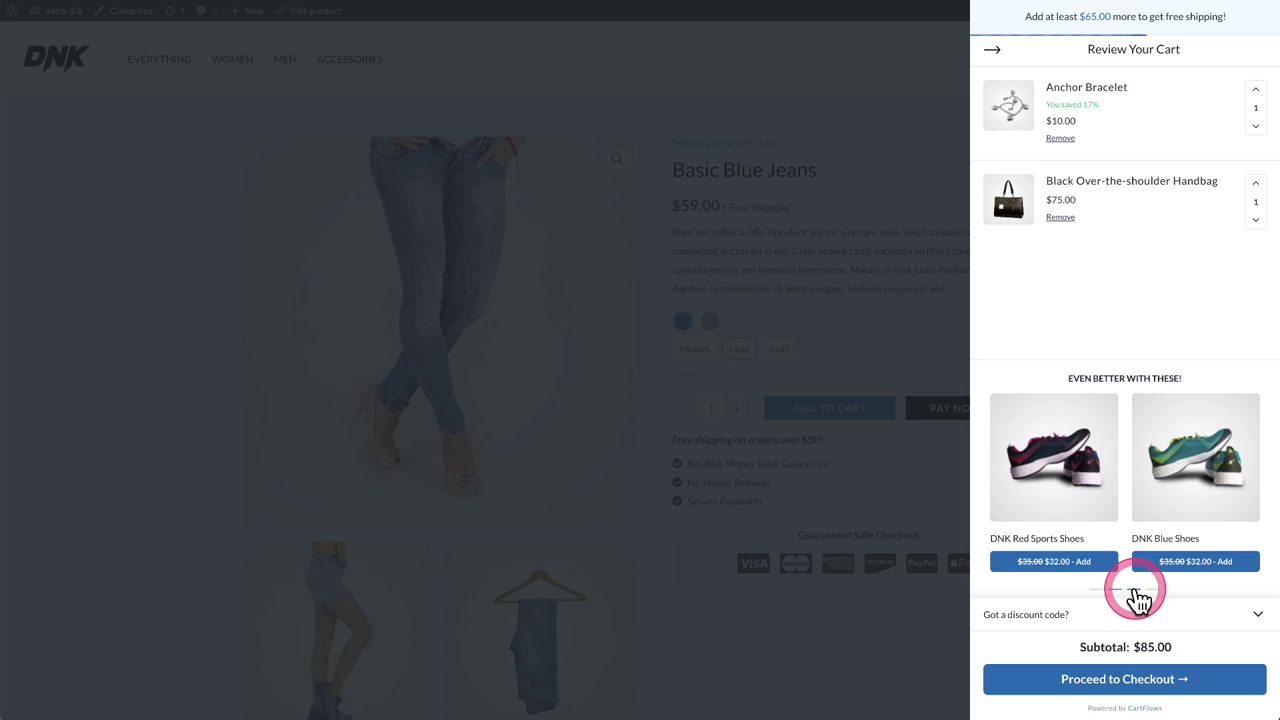
click(1132, 592)
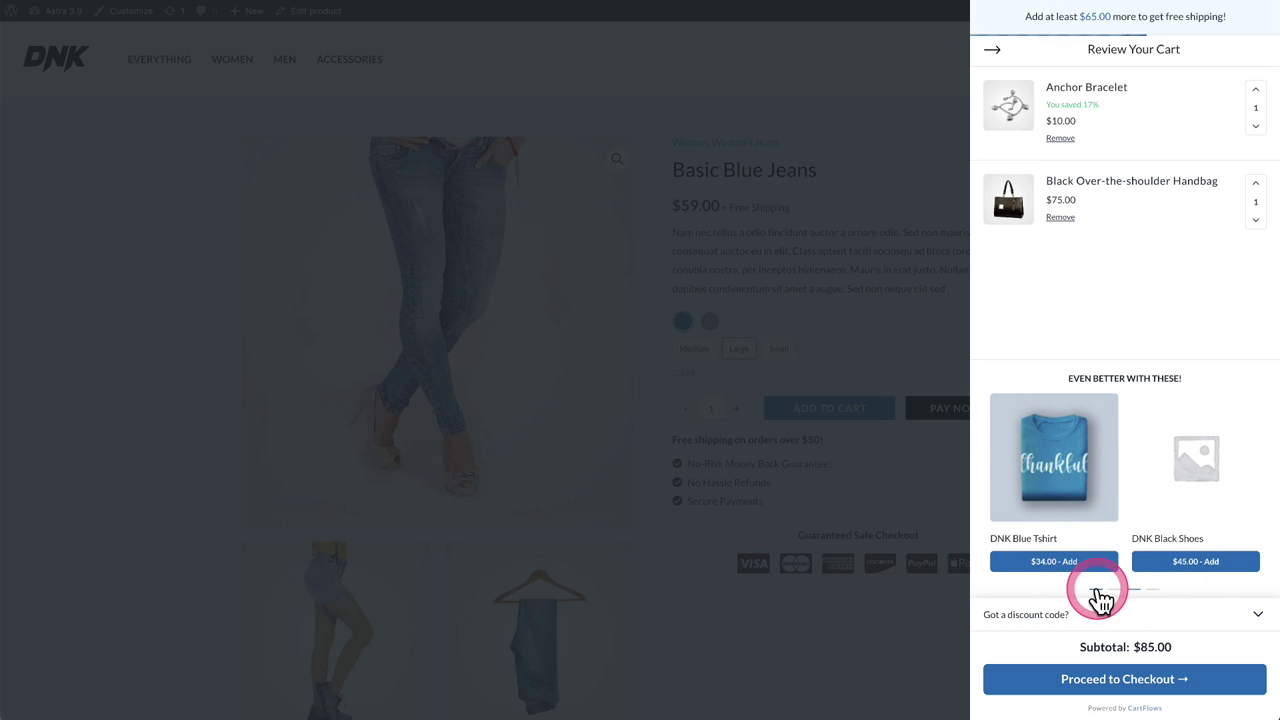
click(1097, 592)
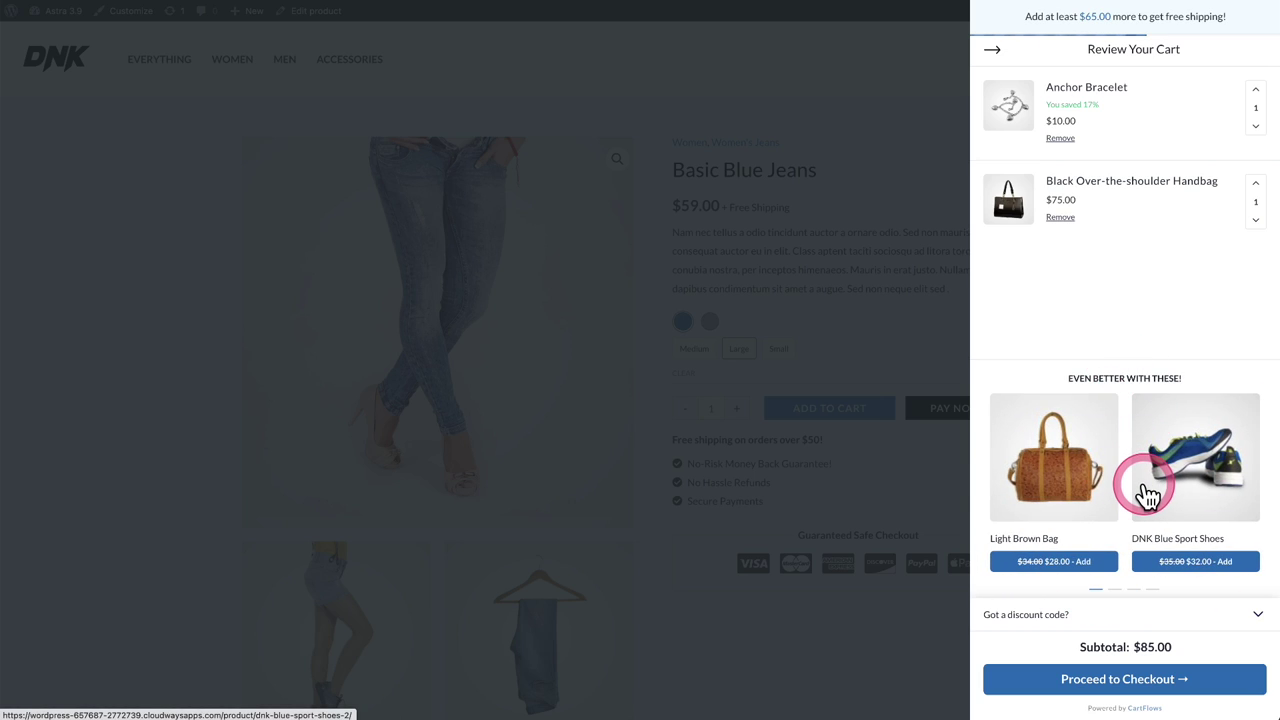
Expand and collapse the 'Got a discount code?' section twice.
click(1050, 616)
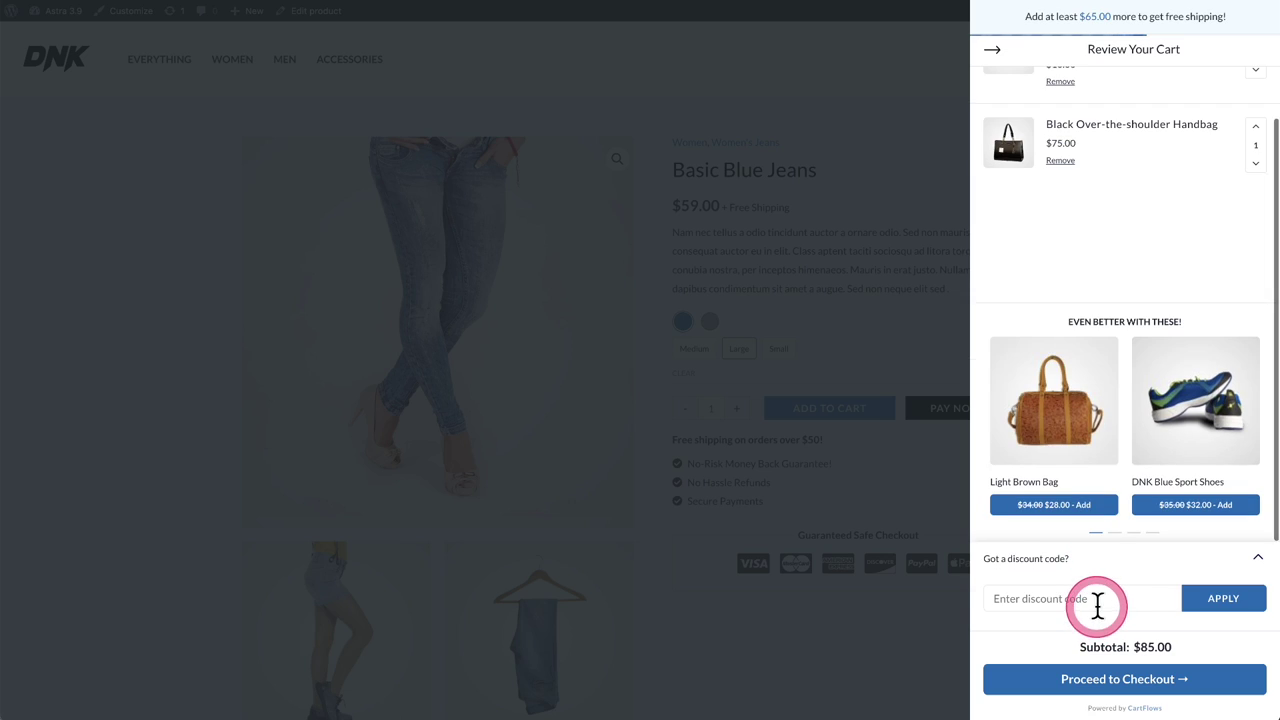
click(1117, 570)
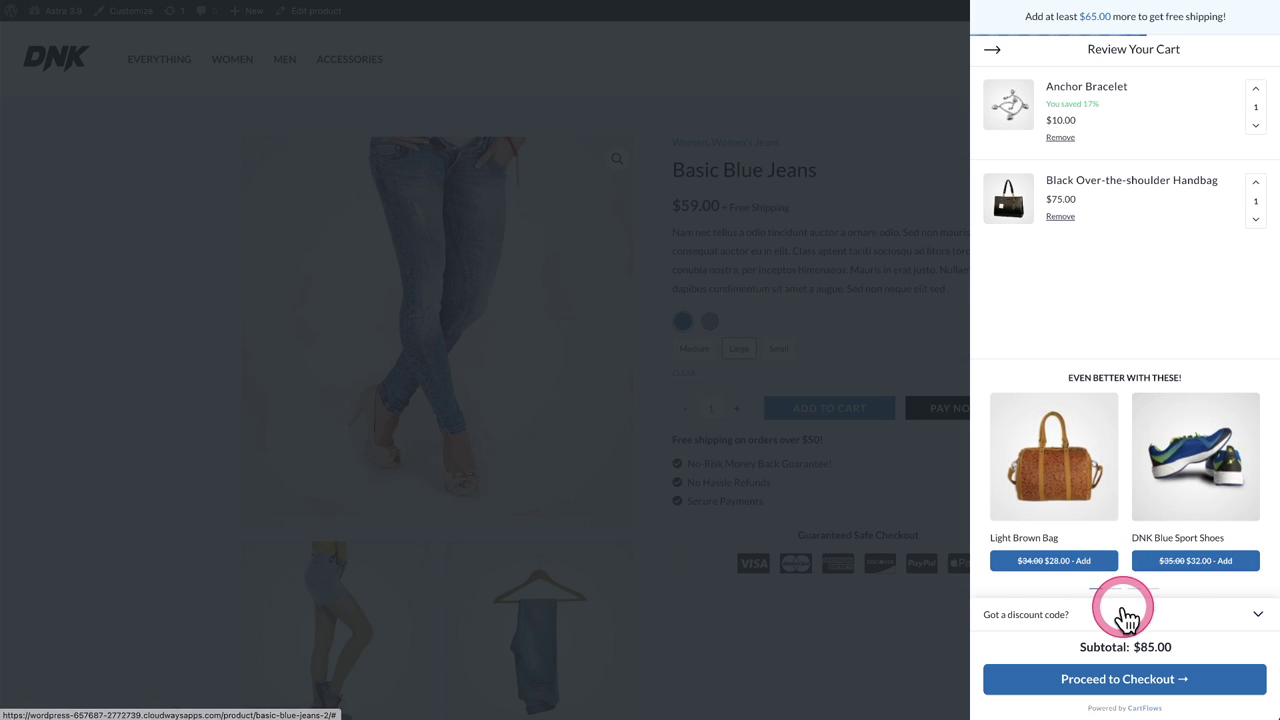
click(1123, 615)
click(1130, 568)
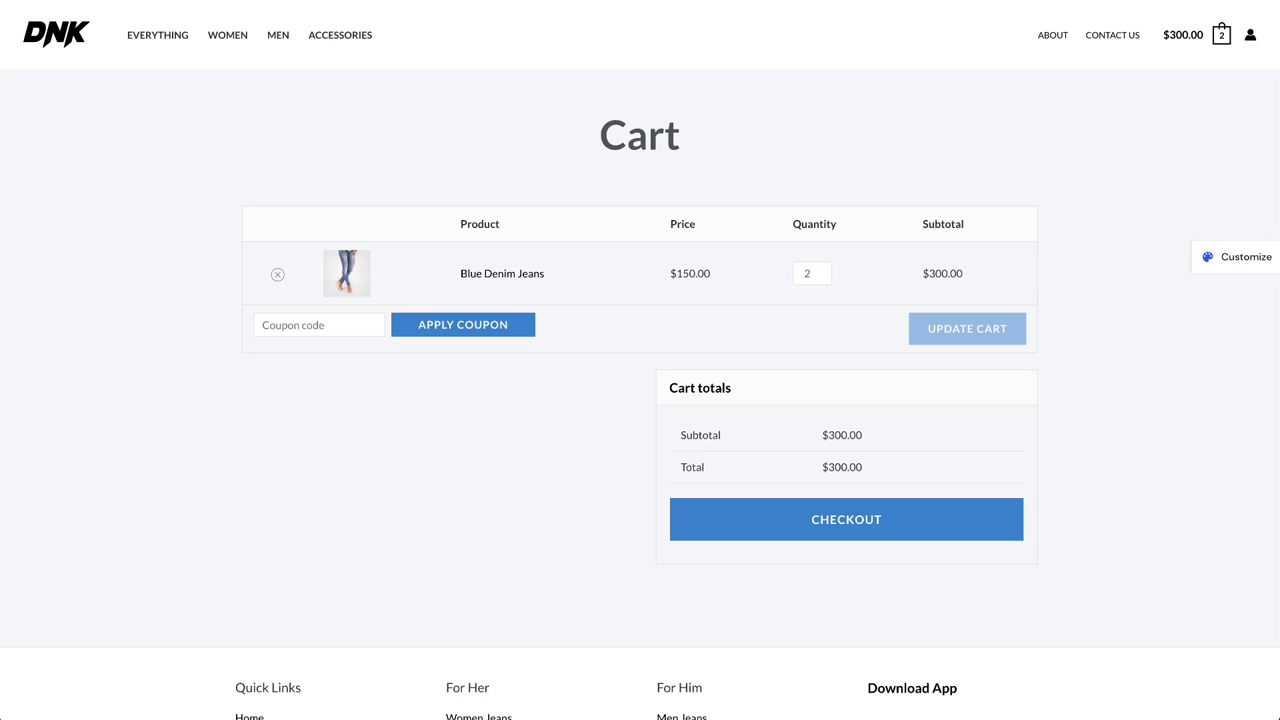
click(823, 269)
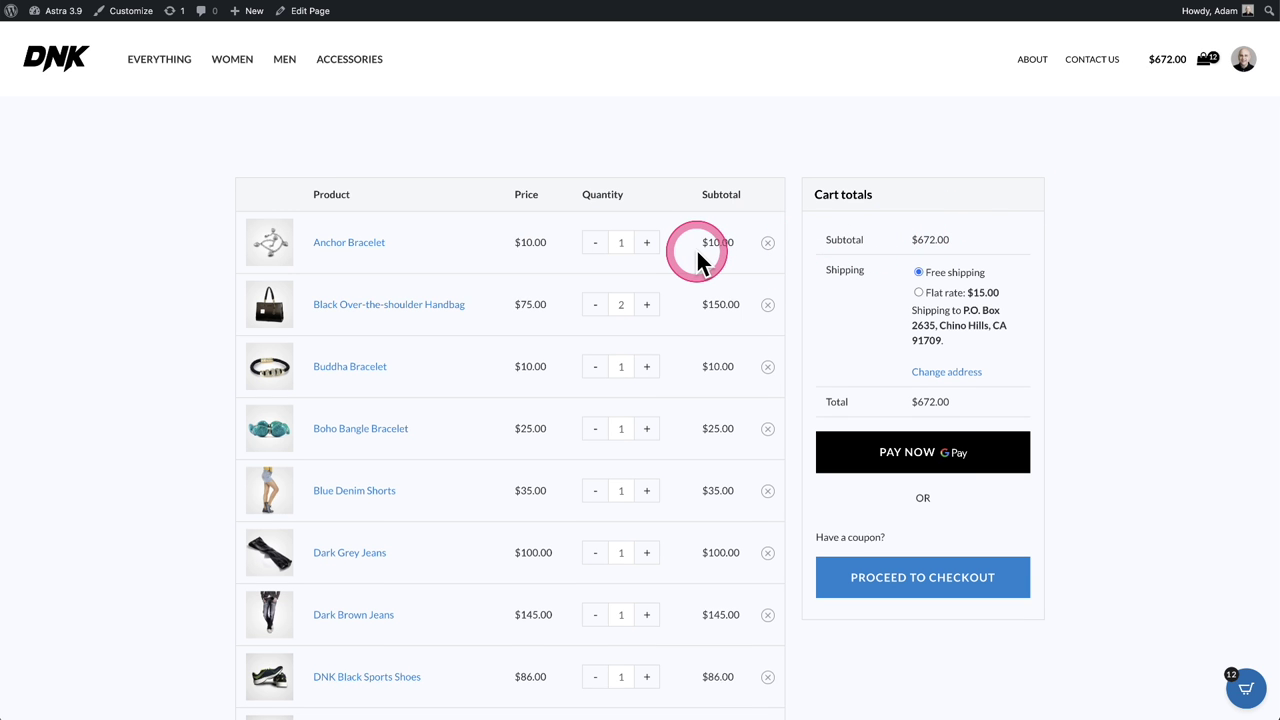
scroll(700, 257, down, 3)
scroll(699, 257, down, 3)
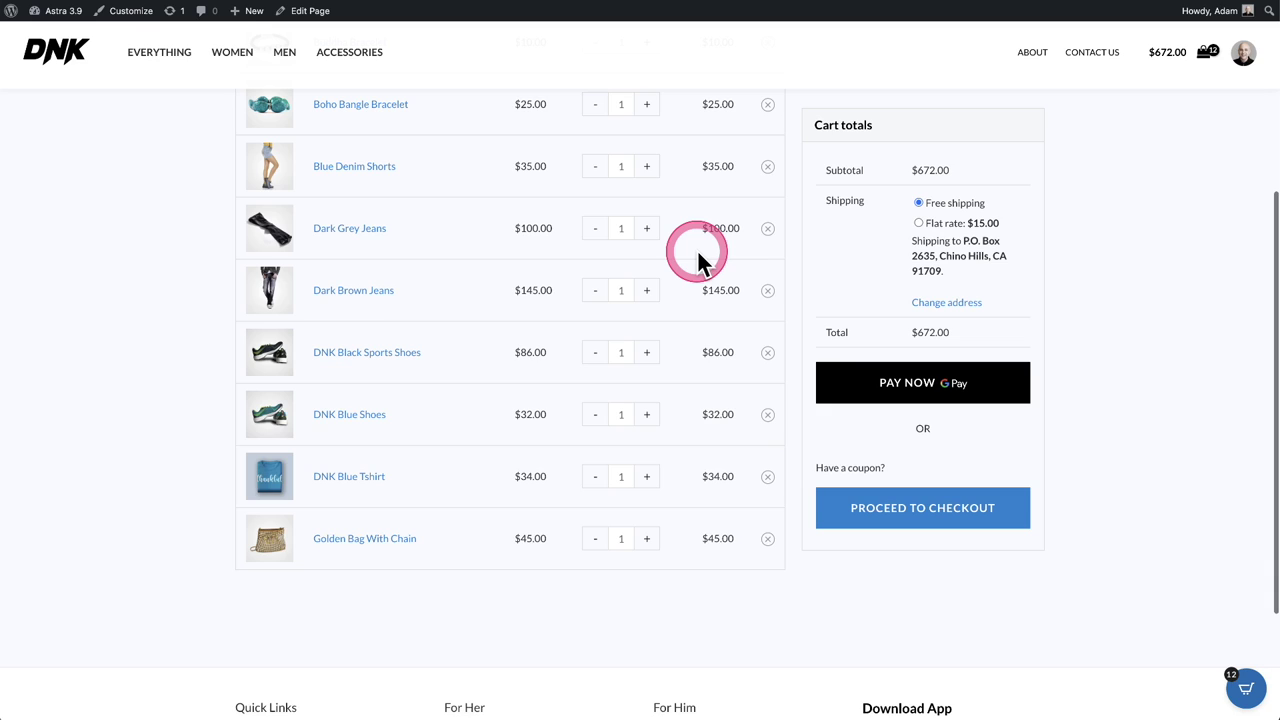
scroll(699, 257, up, 4)
scroll(700, 257, up, 3)
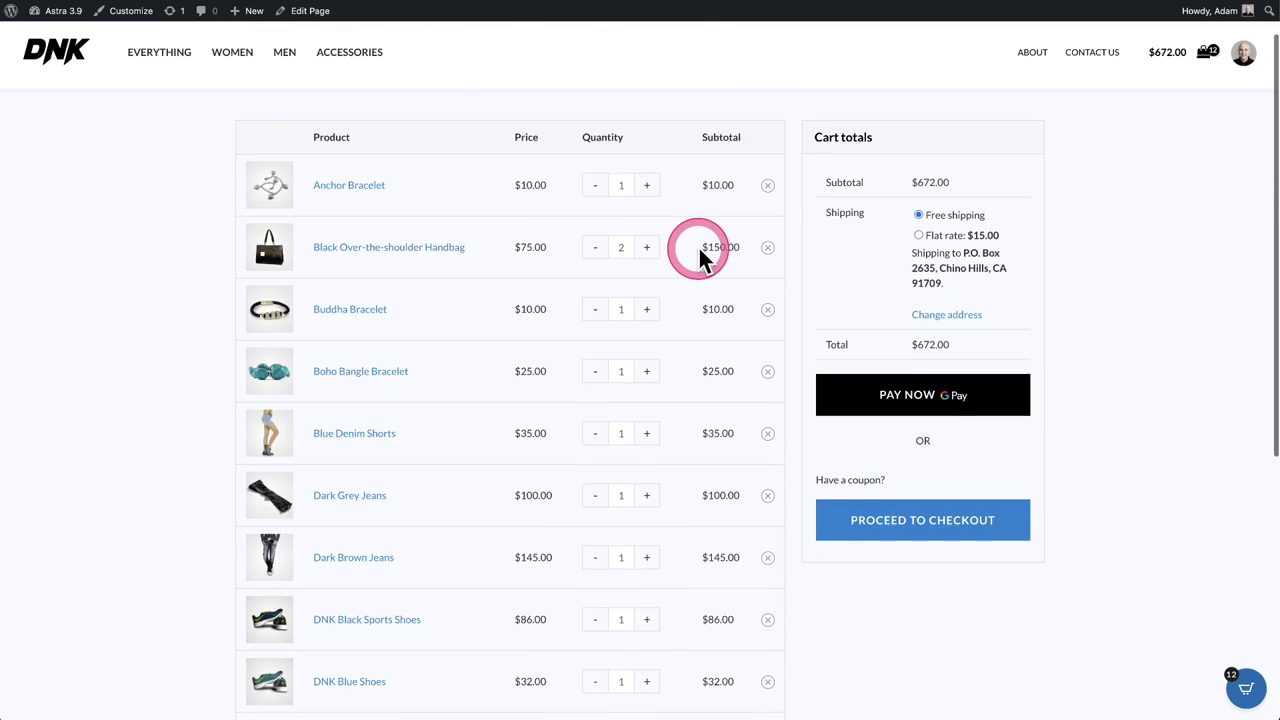
click(648, 242)
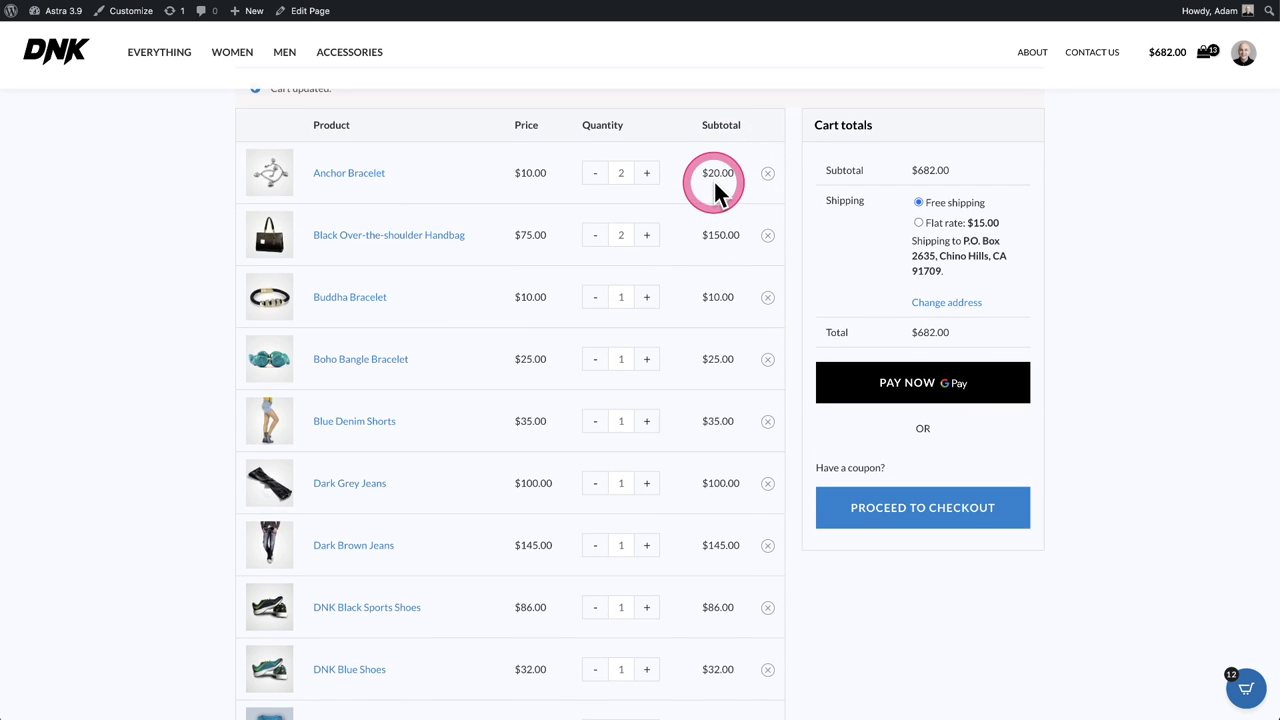
scroll(729, 340, down, 3)
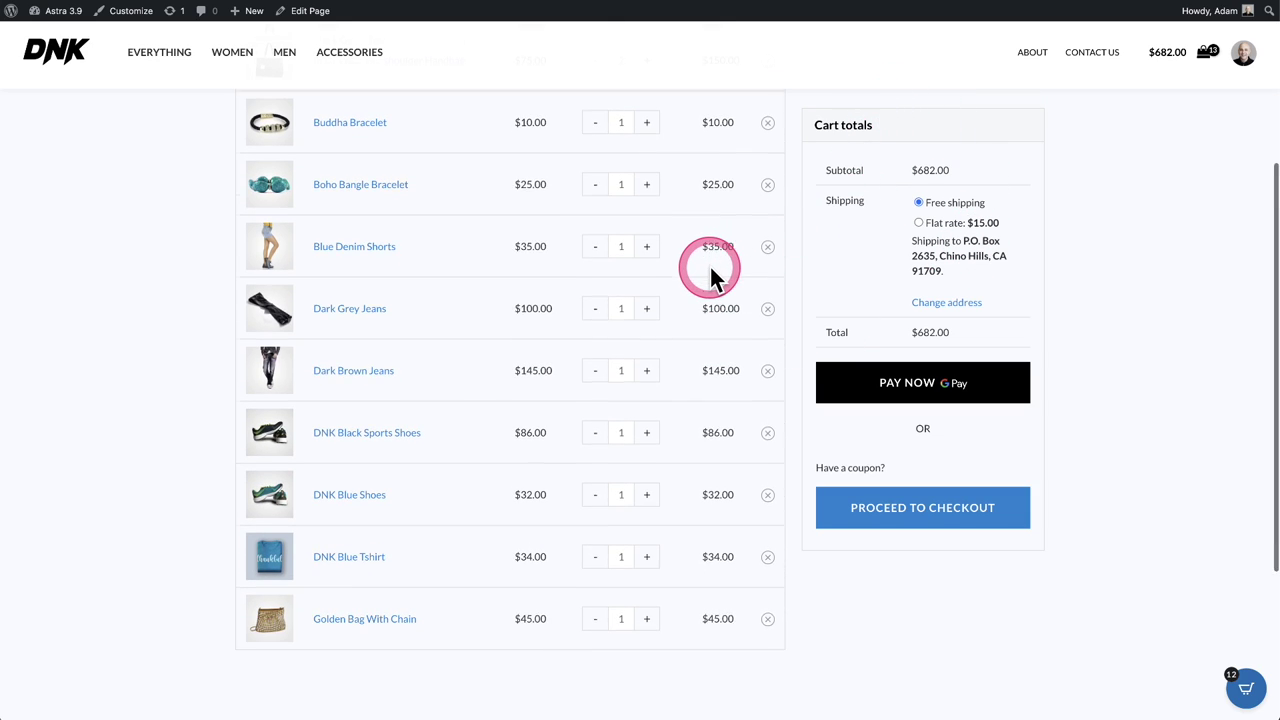
scroll(709, 264, down, 2)
scroll(709, 264, up, 5)
scroll(709, 264, down, 2)
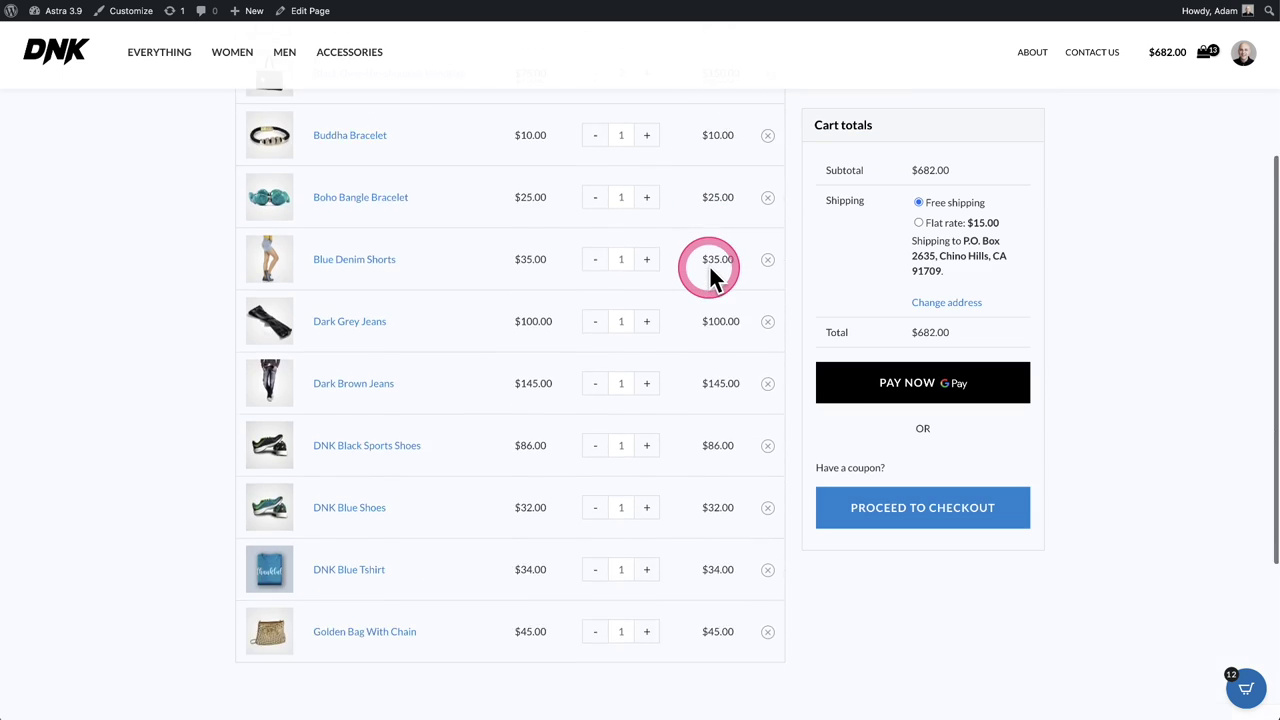
scroll(709, 270, up, 2)
scroll(709, 270, down, 2)
scroll(709, 270, up, 2)
scroll(711, 275, down, 2)
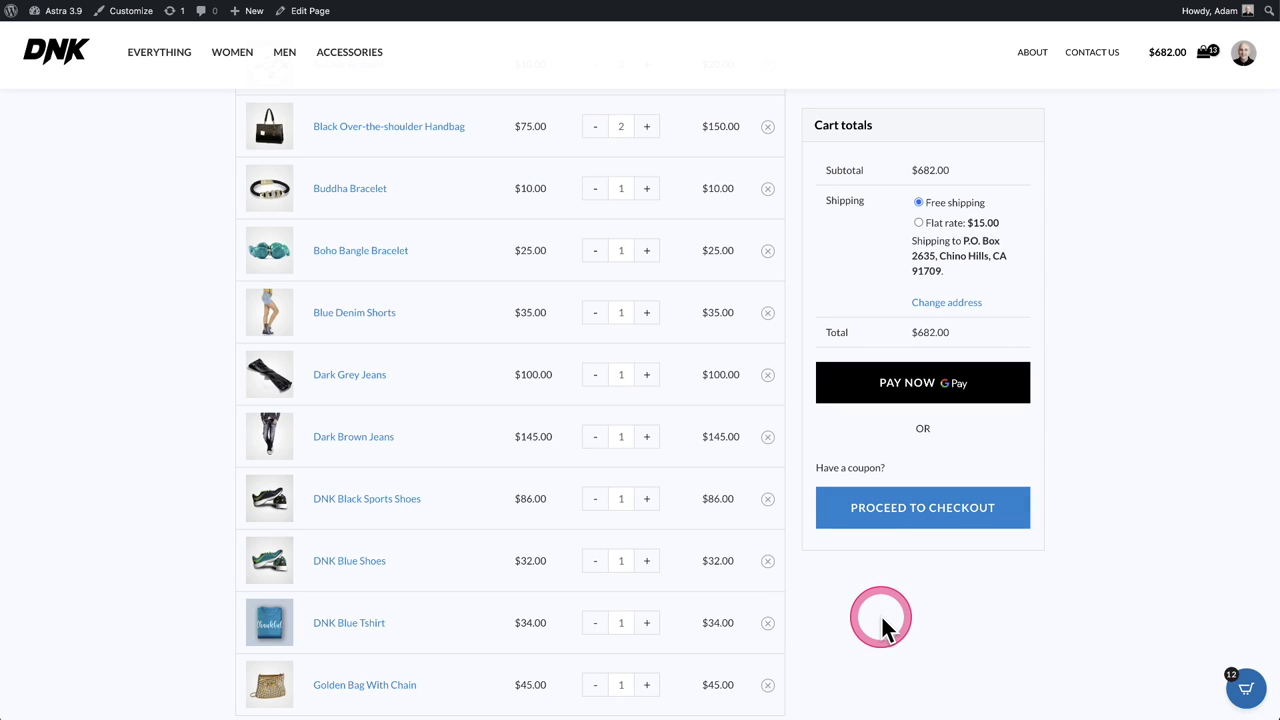
scroll(829, 614, down, 3)
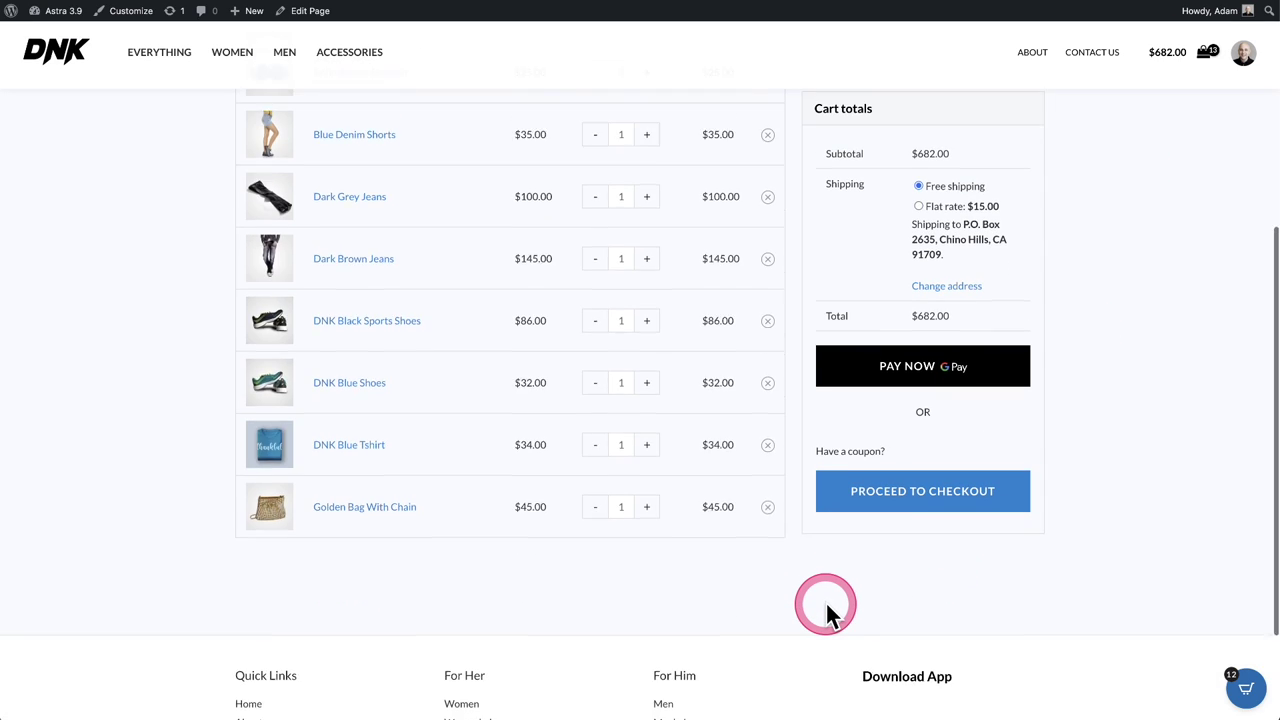
scroll(826, 612, up, 5)
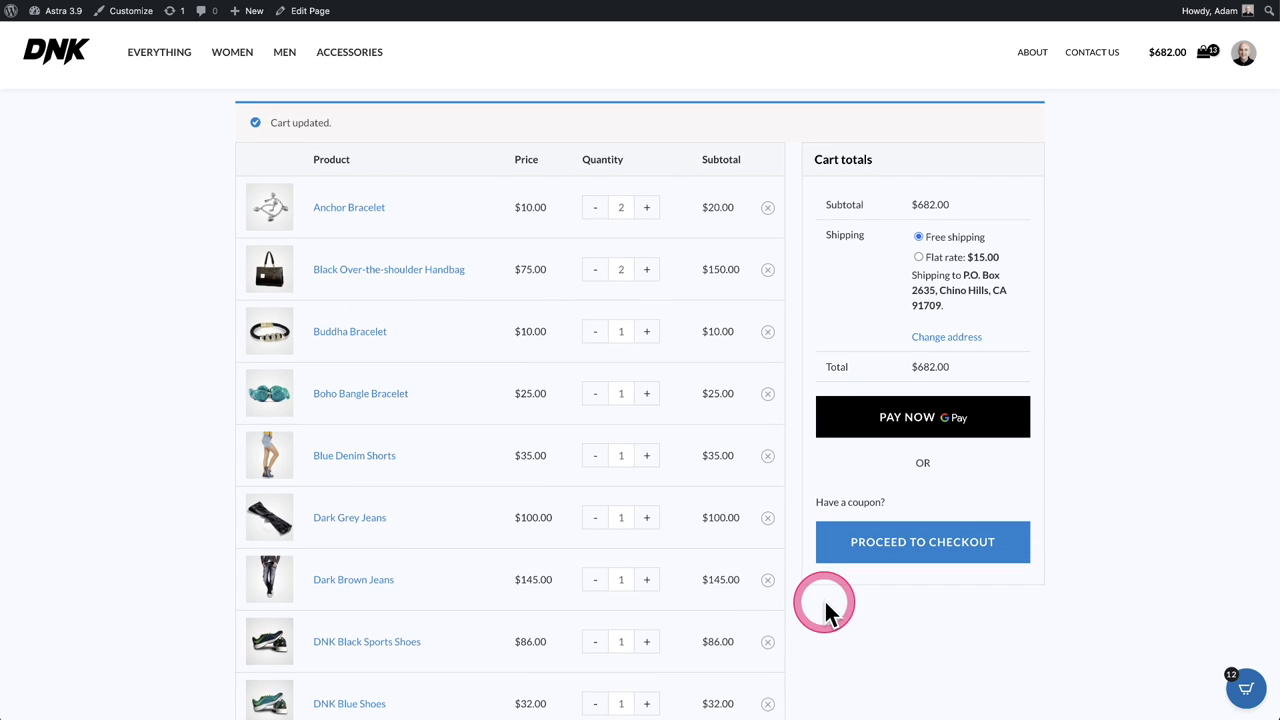
scroll(826, 608, down, 1)
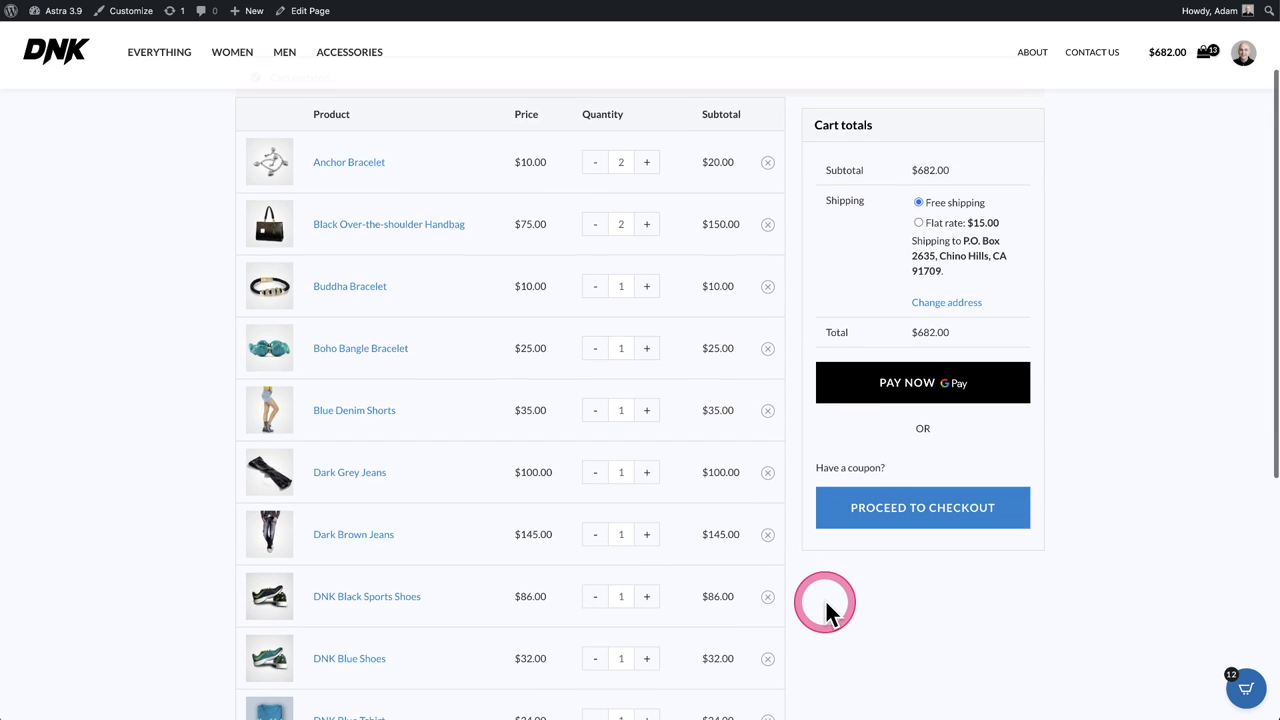
scroll(826, 612, up, 1)
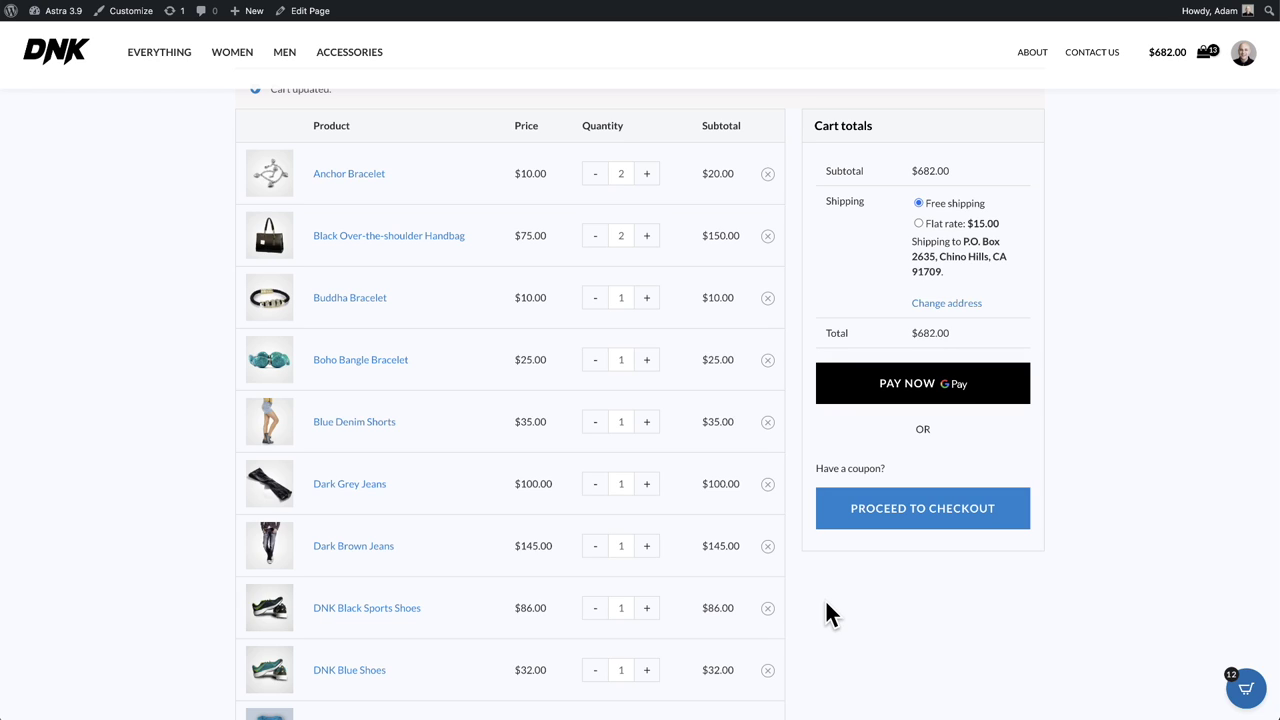
Update the default cart to 3 Blue Denim Jeans ($450.00) and add one more handbag in the Astra cart.
click(1042, 254)
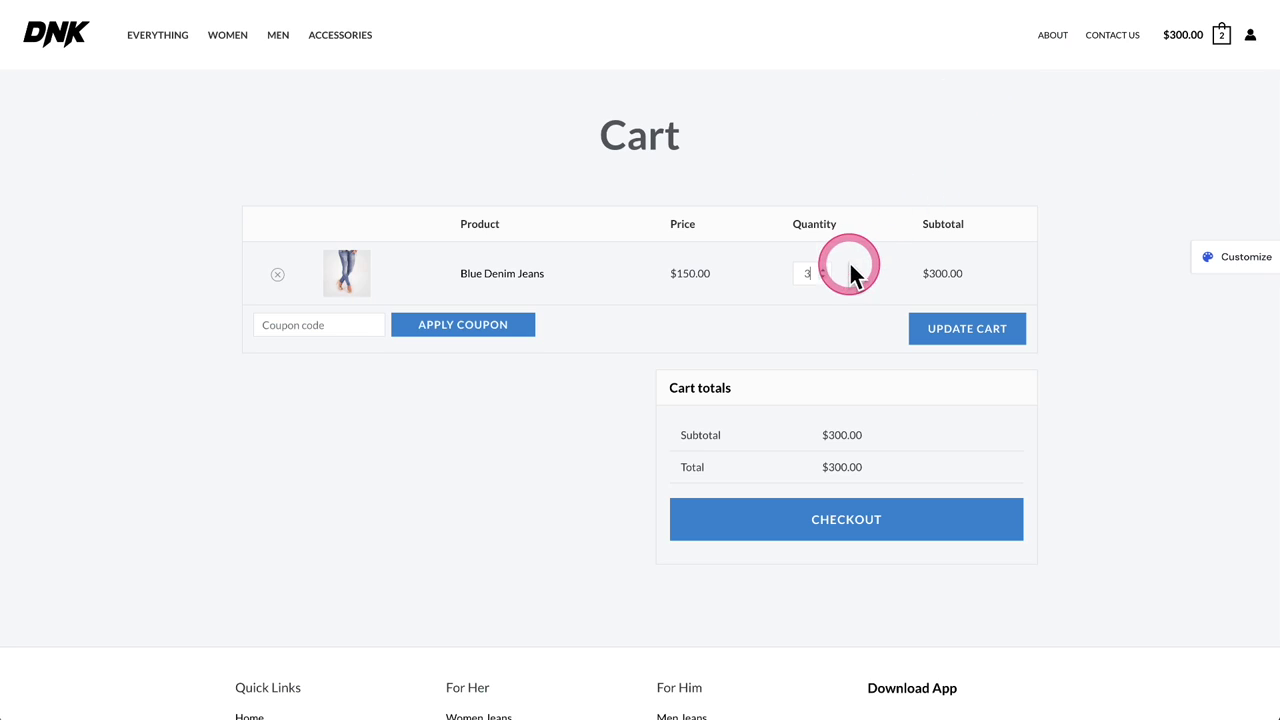
double_click(810, 272)
text(3)
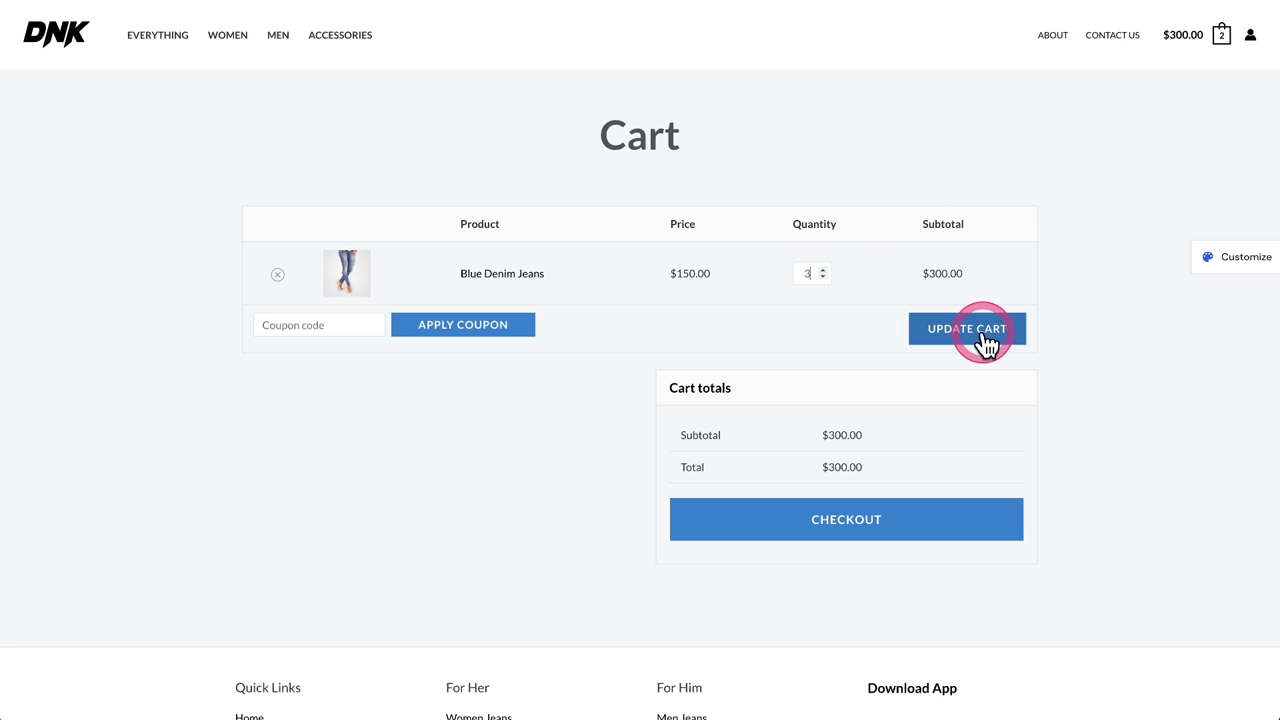
click(964, 332)
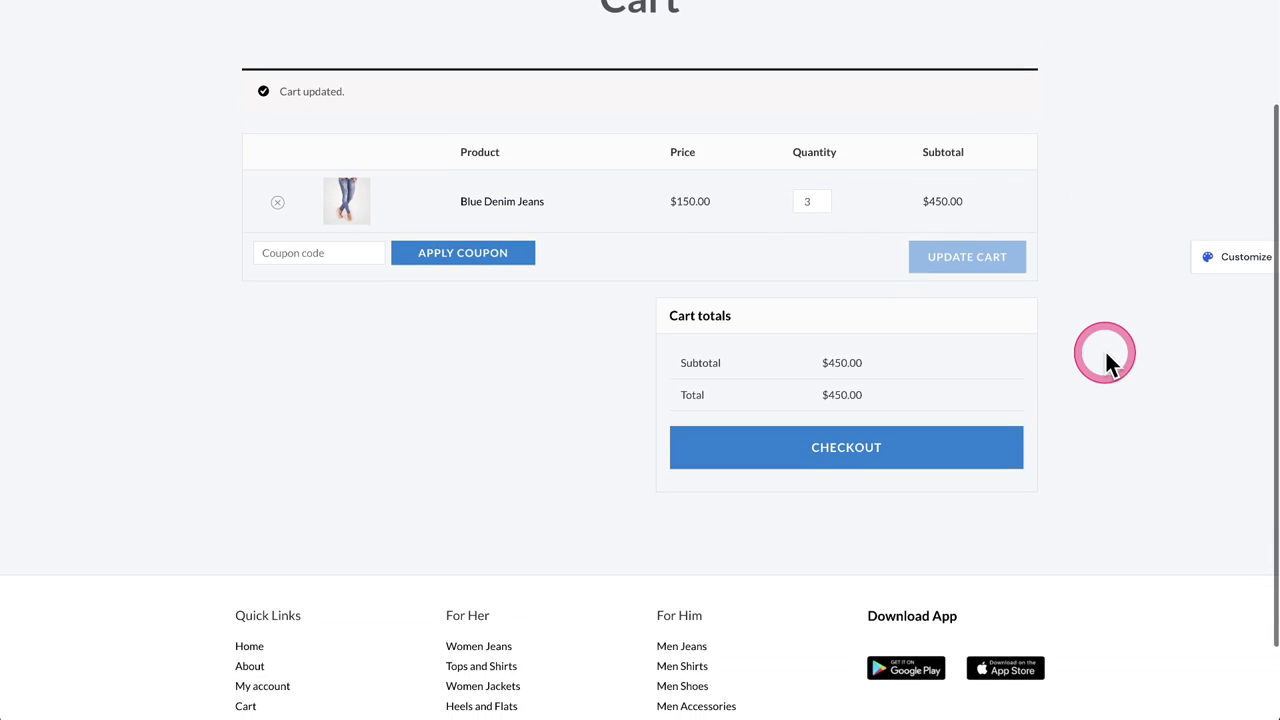
drag(1109, 345, 1160, 57)
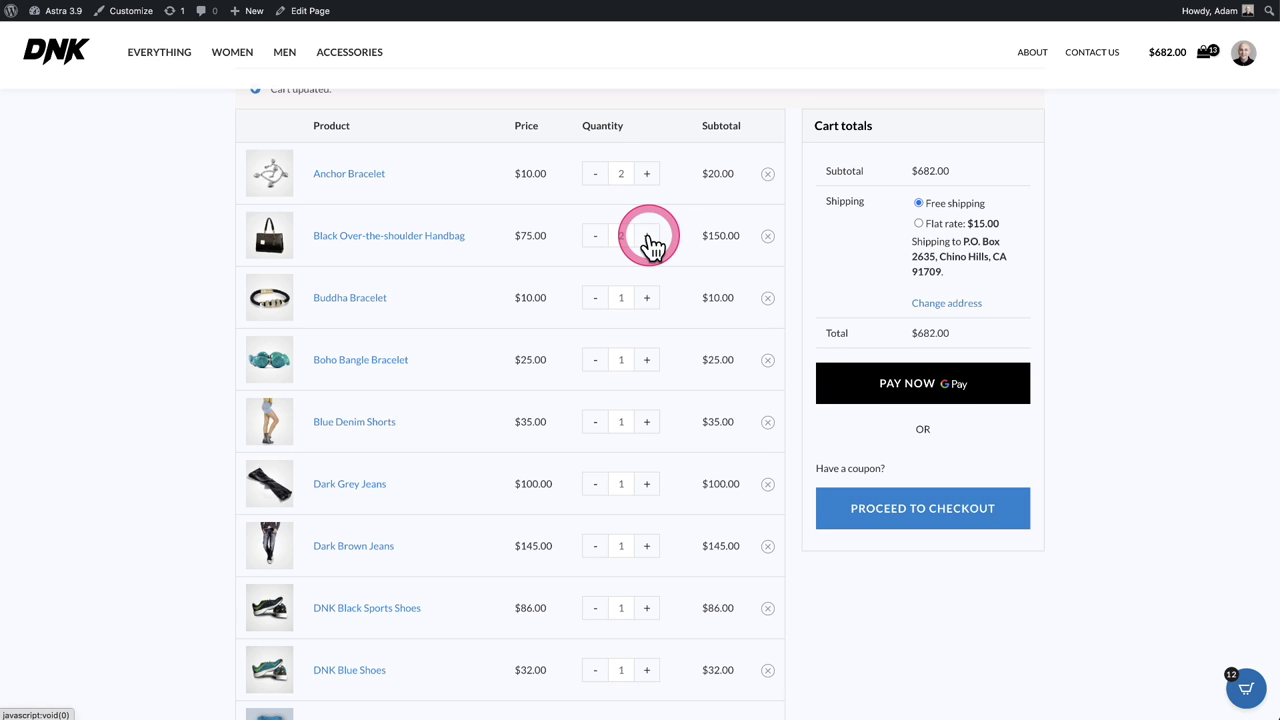
click(650, 245)
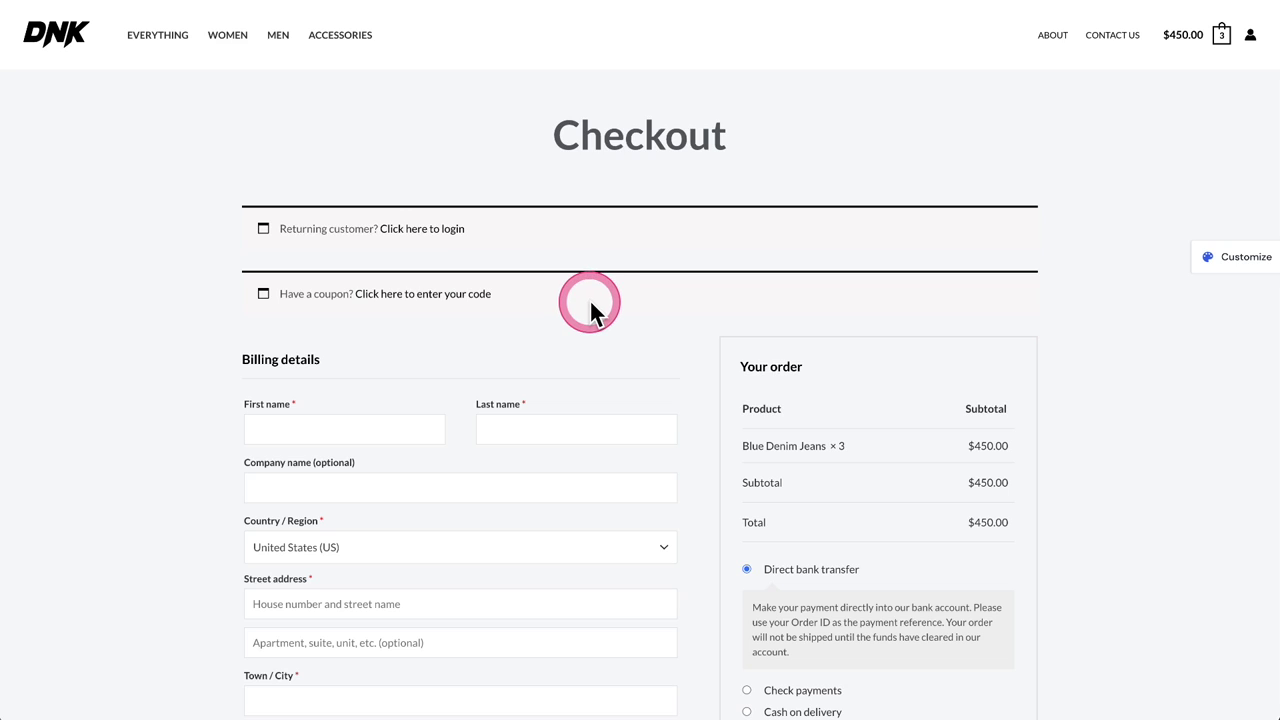
Try Check payments, Cash on delivery and PayPal on the plain checkout, leaving PayPal selected.
scroll(590, 310, down, 5)
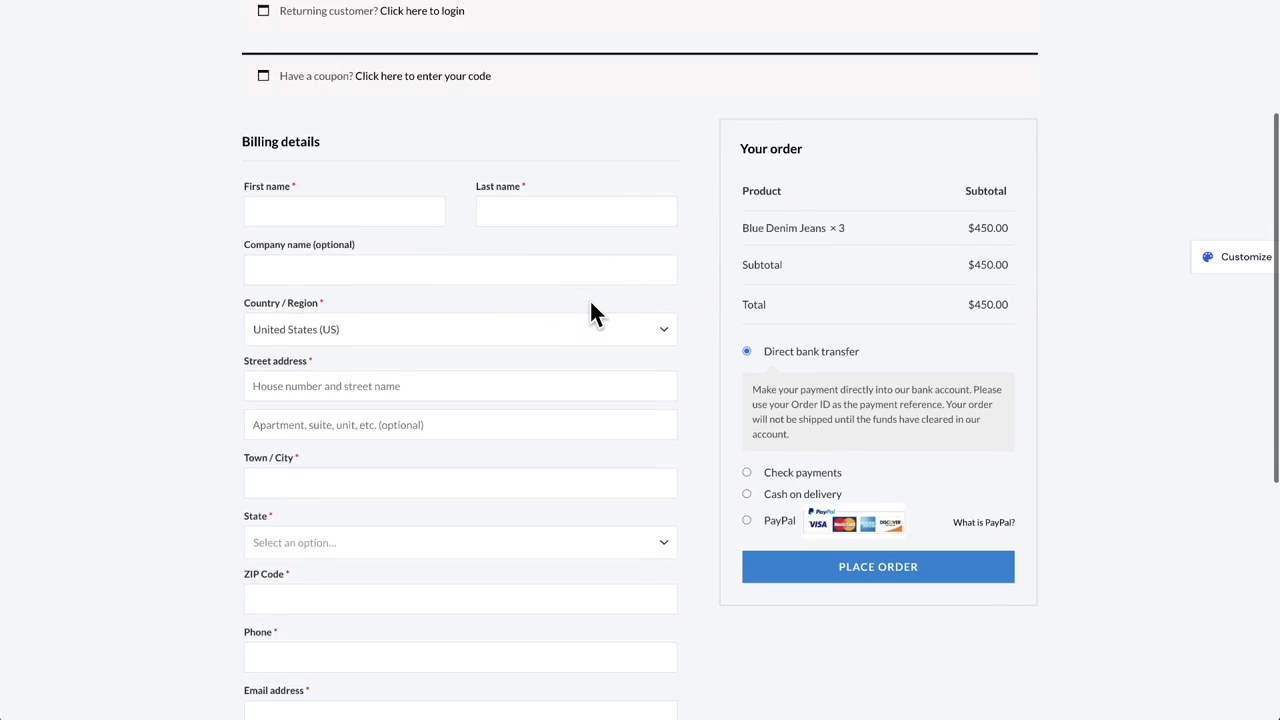
scroll(591, 308, down, 5)
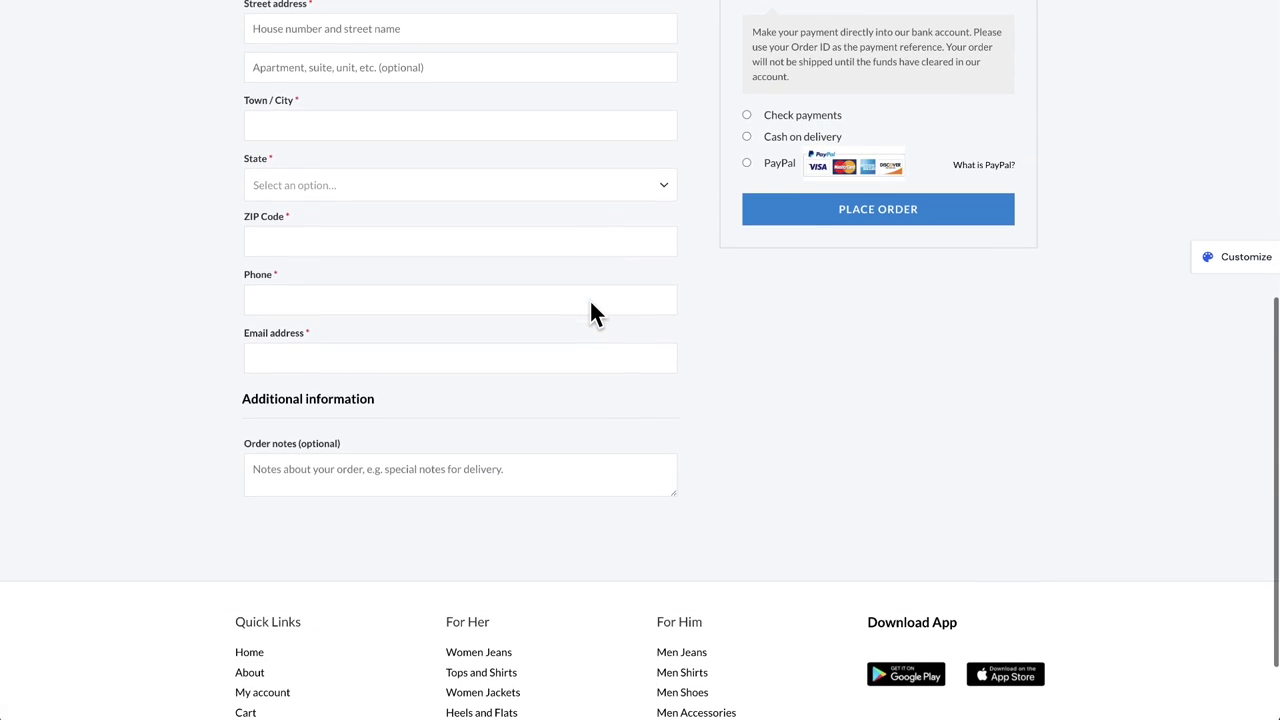
scroll(591, 308, up, 4)
scroll(591, 310, up, 1)
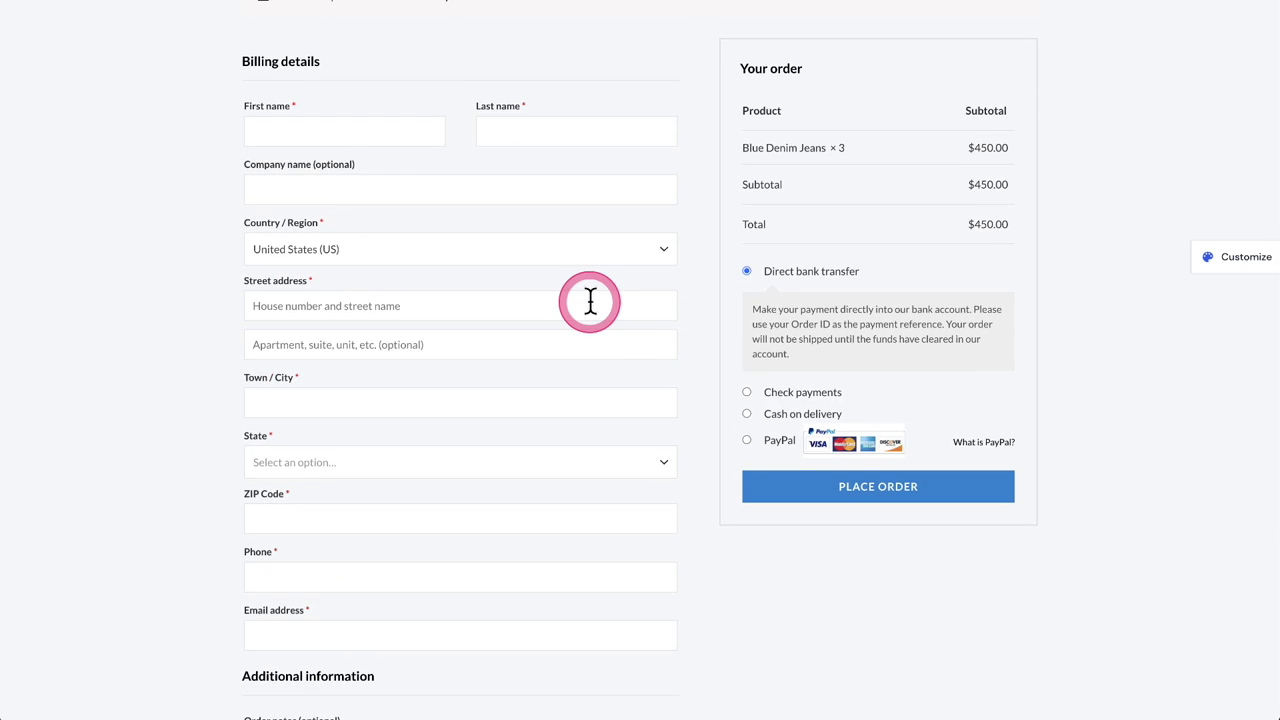
click(767, 393)
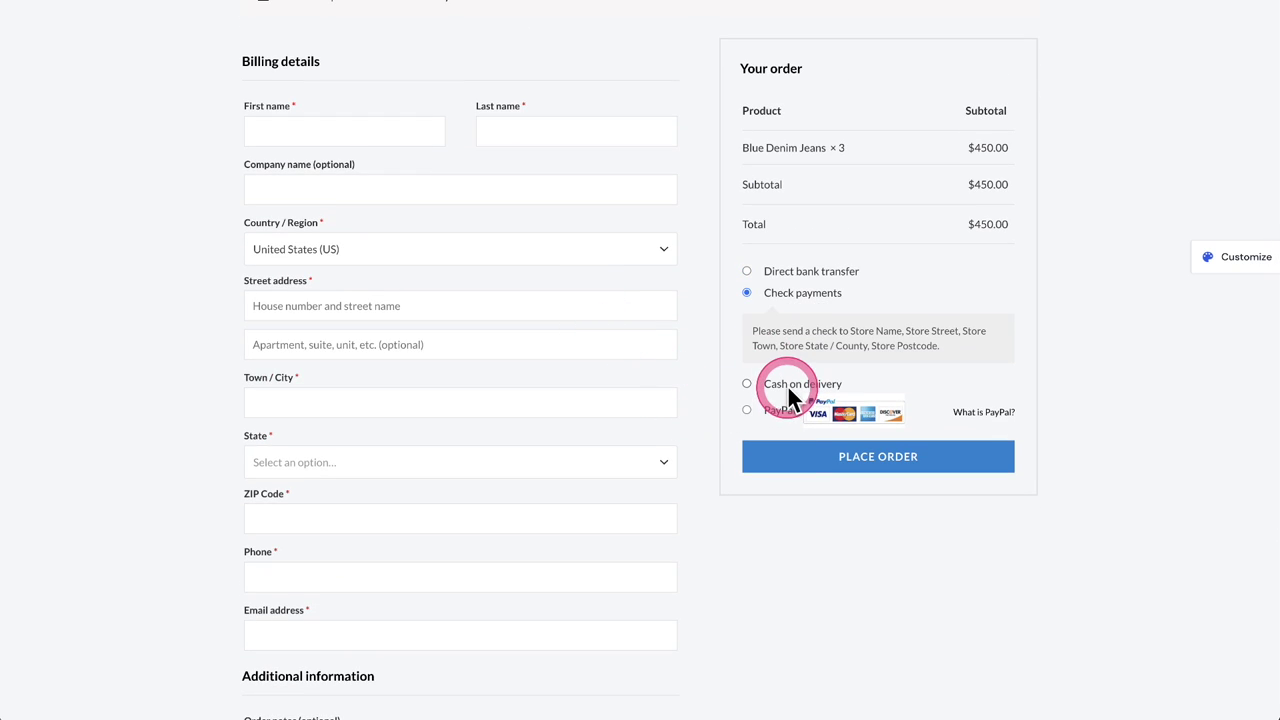
click(787, 384)
click(747, 396)
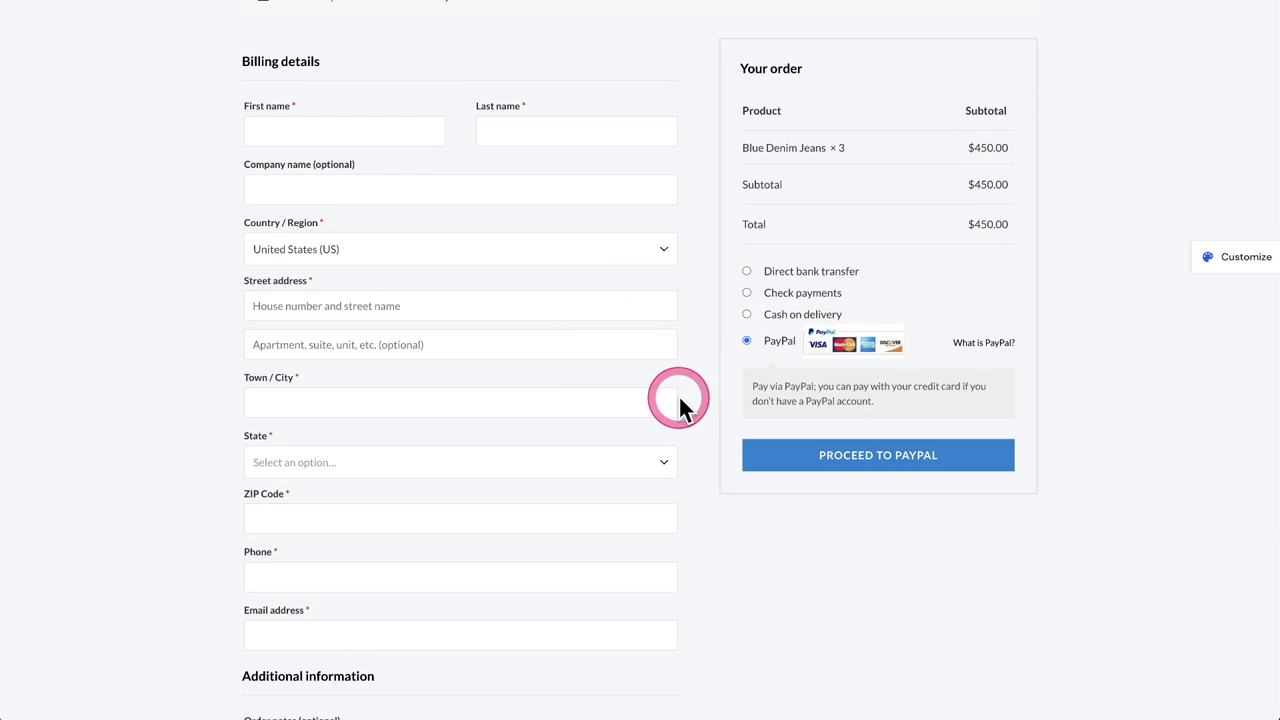
scroll(706, 400, up, 3)
scroll(705, 400, down, 5)
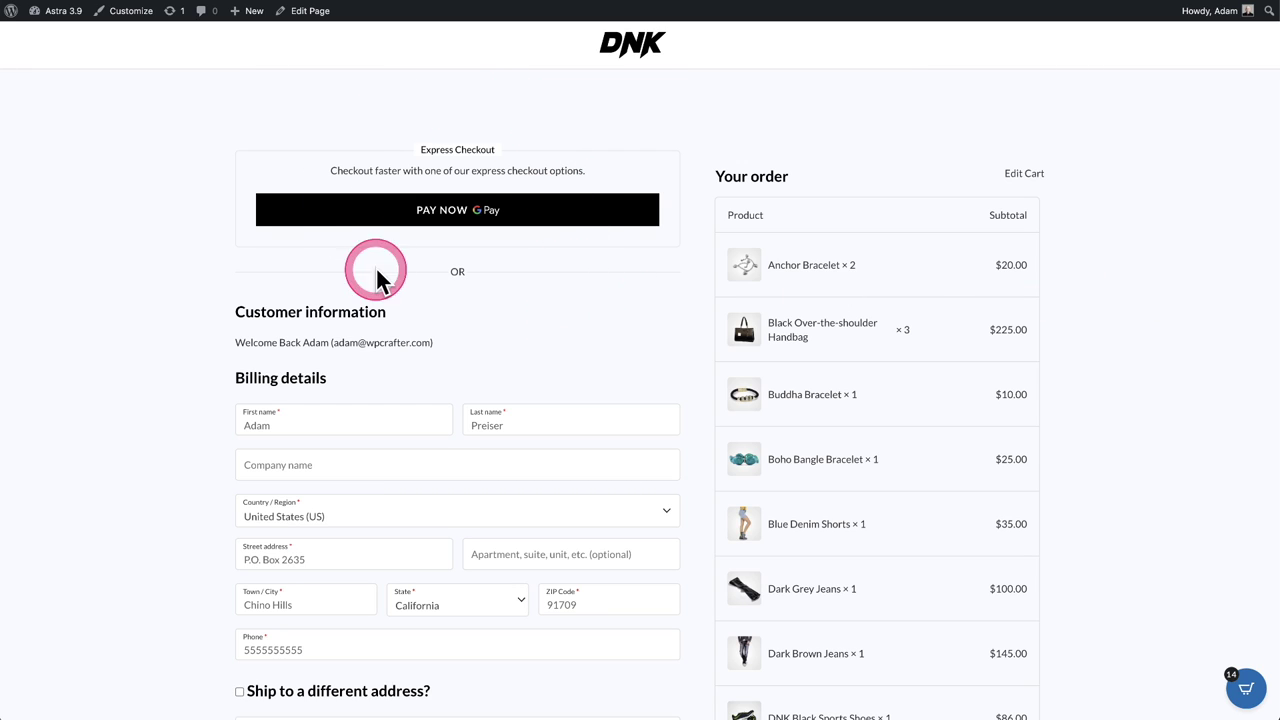
scroll(570, 318, down, 2)
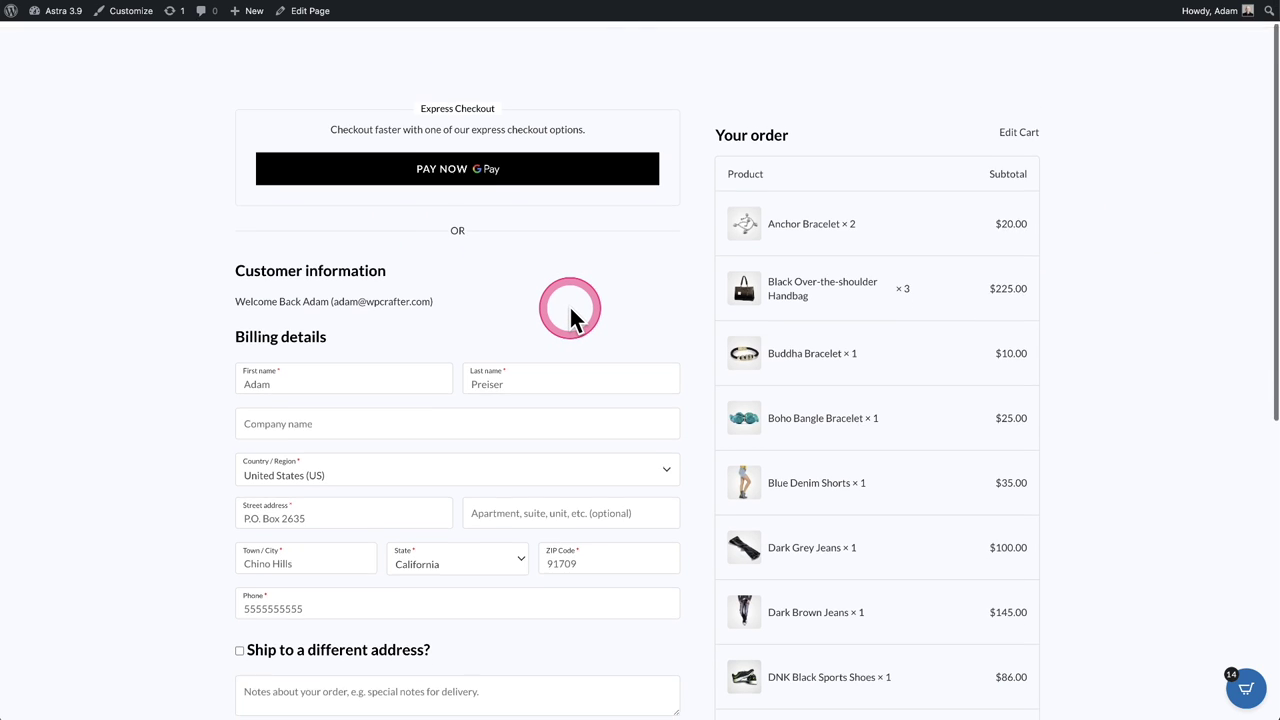
scroll(570, 318, up, 1)
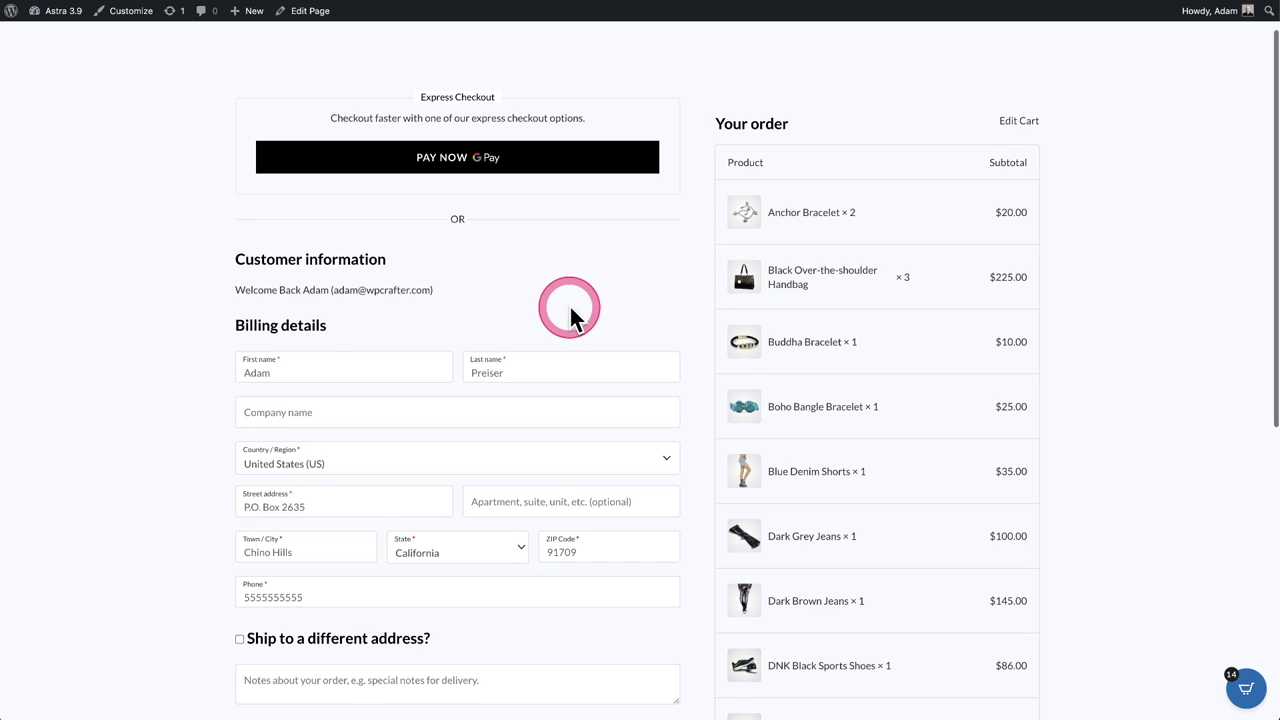
scroll(571, 314, up, 1)
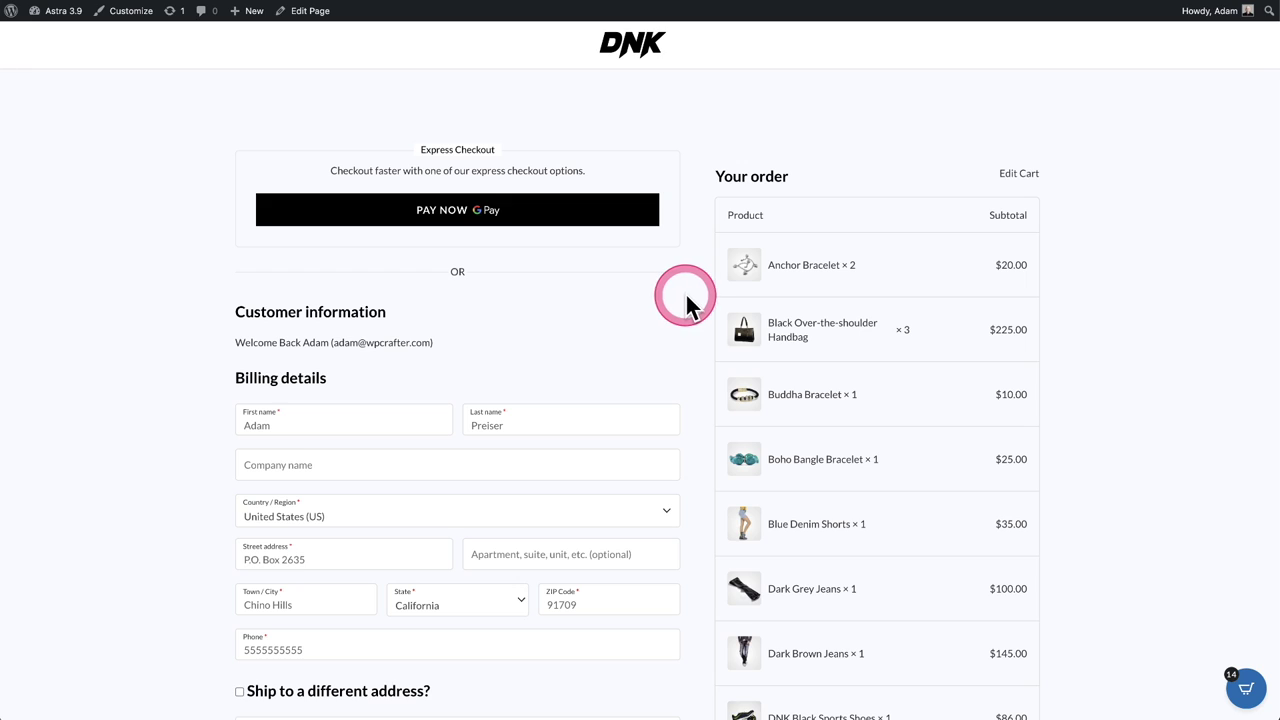
scroll(695, 300, down, 3)
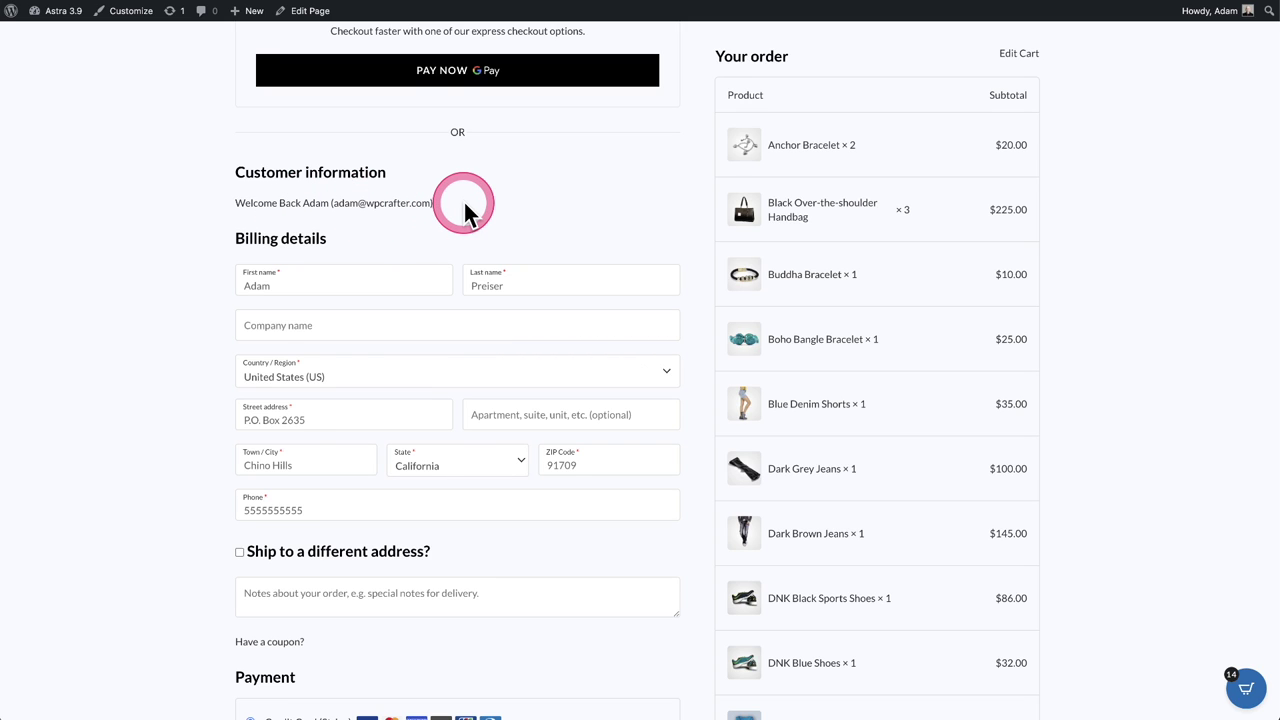
scroll(464, 203, down, 1)
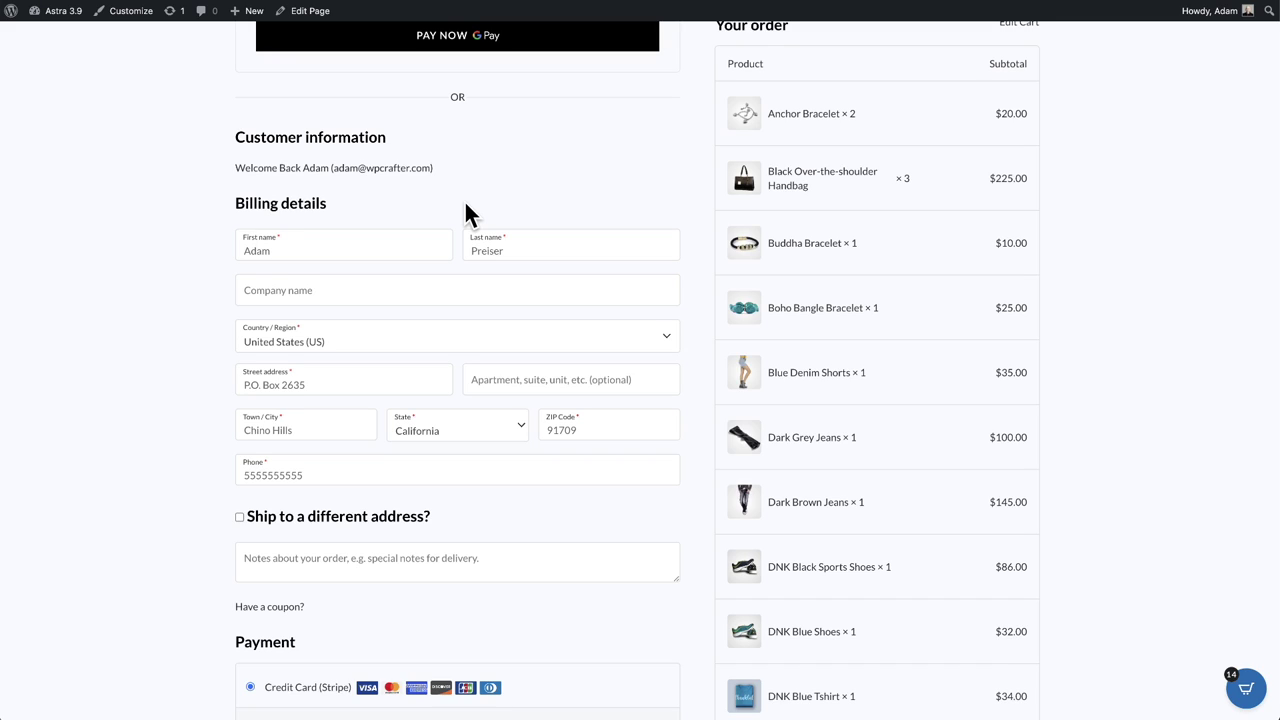
scroll(468, 210, down, 1)
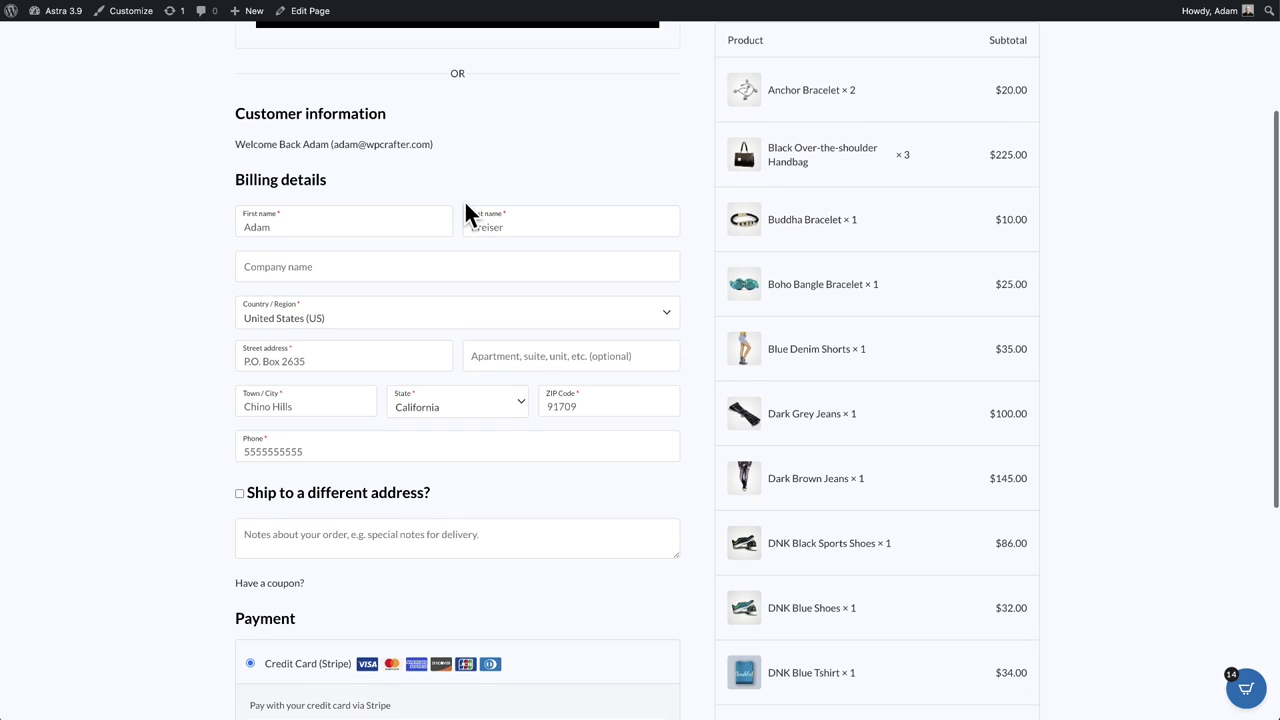
click(464, 259)
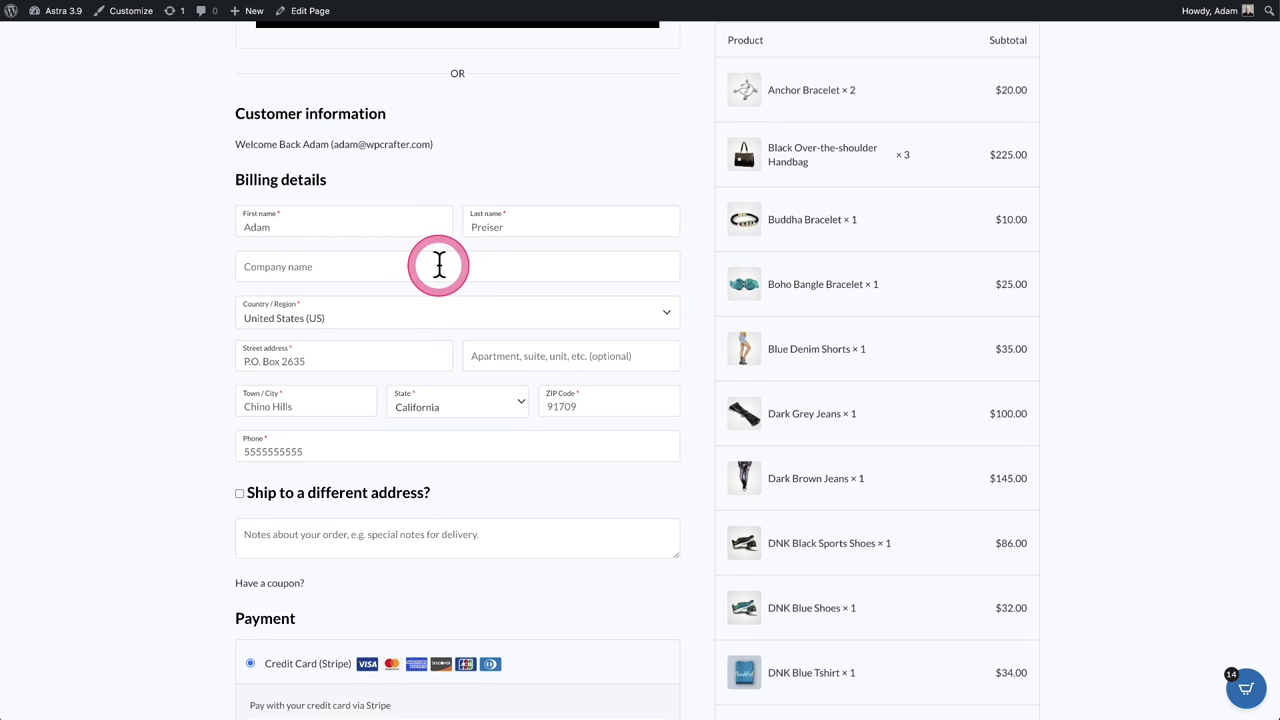
click(386, 271)
text(d)
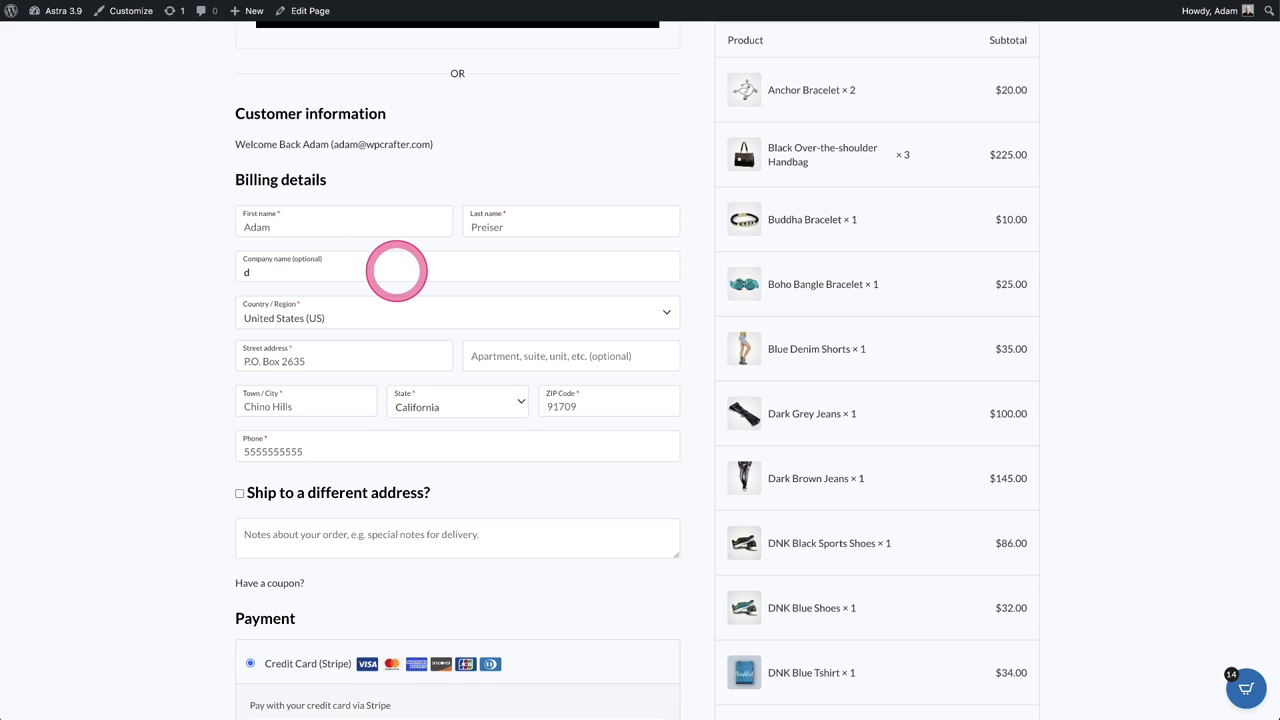
text(dd)
key(BackSpace)
key(BackSpace)
key(BackSpace)
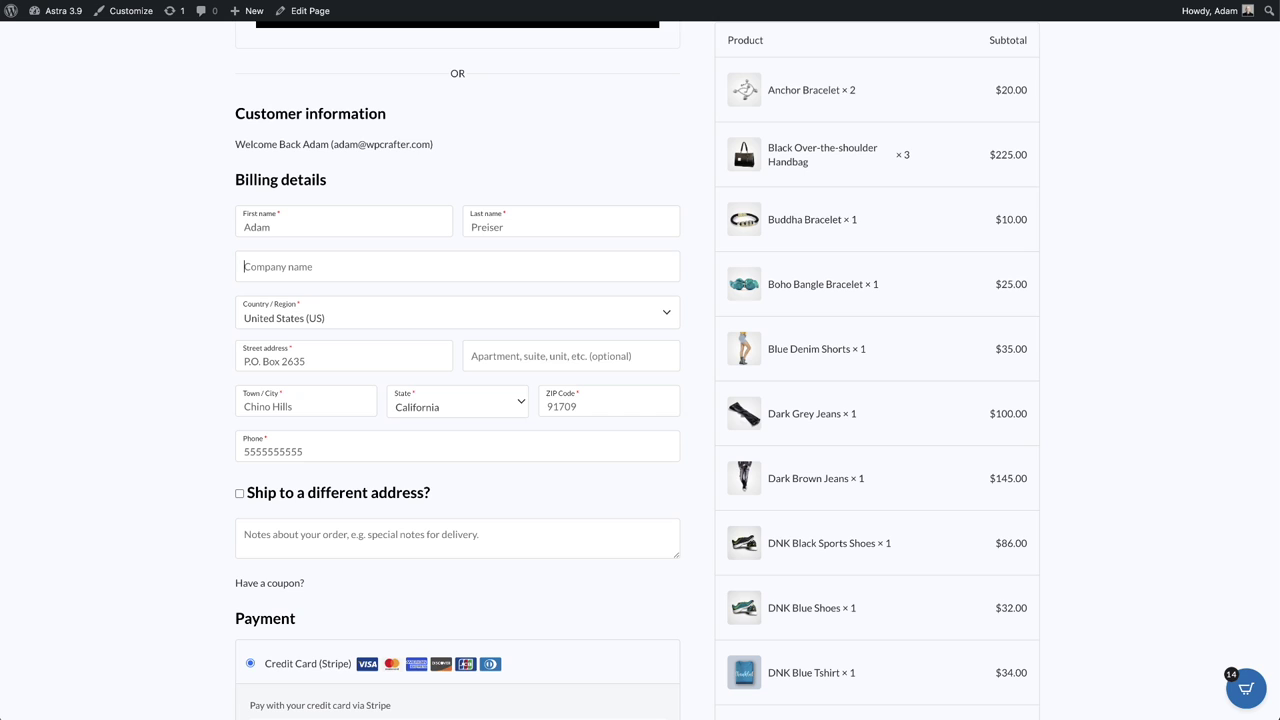
scroll(365, 358, down, 6)
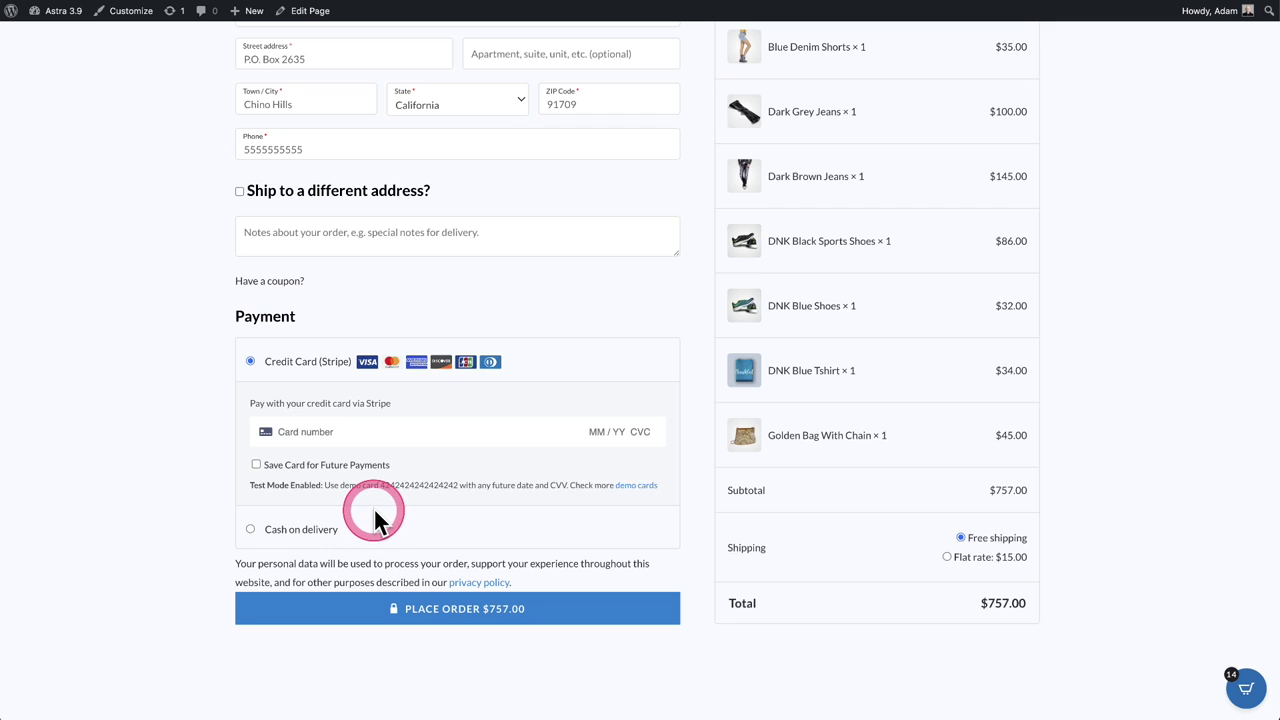
click(323, 533)
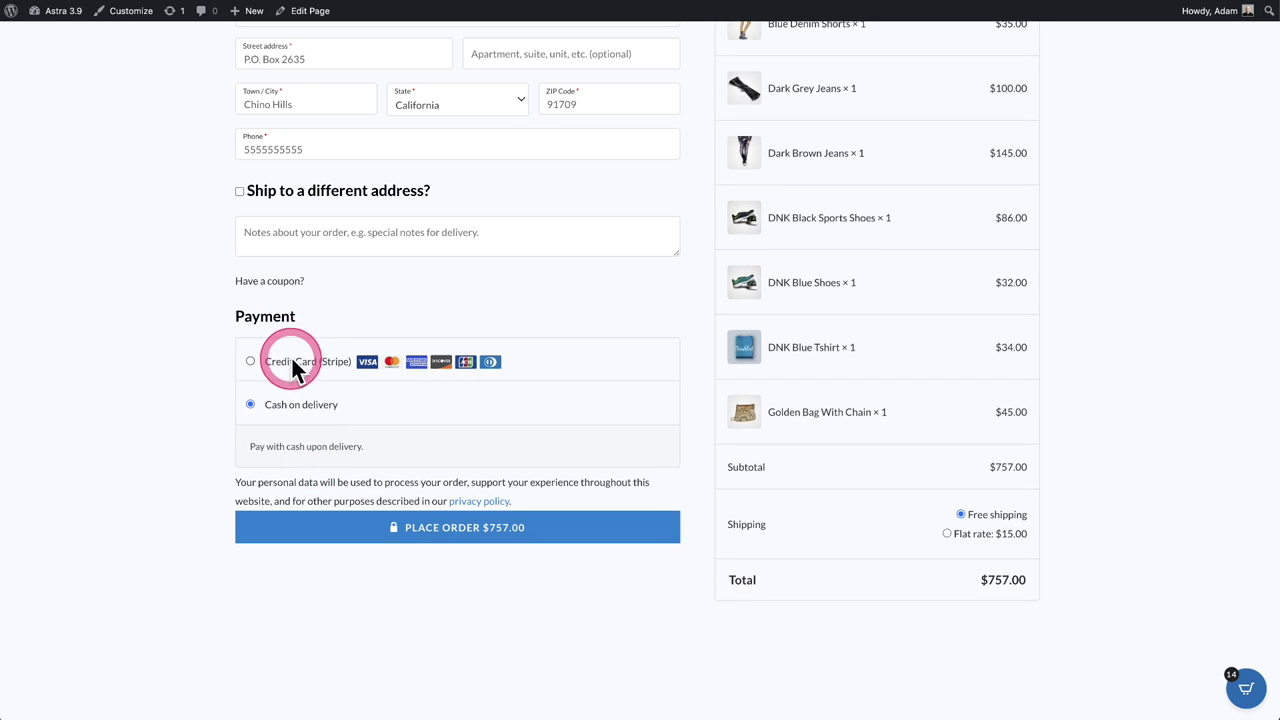
click(293, 362)
scroll(482, 310, down, 1)
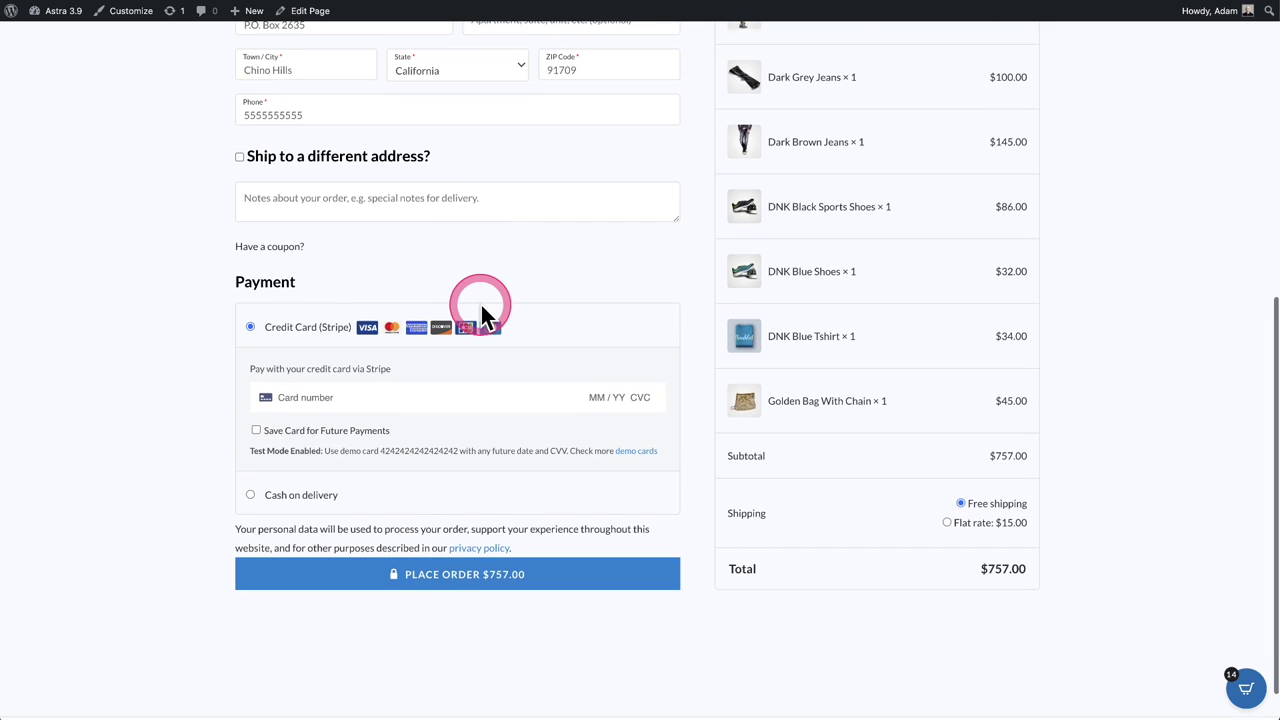
scroll(416, 585, down, 1)
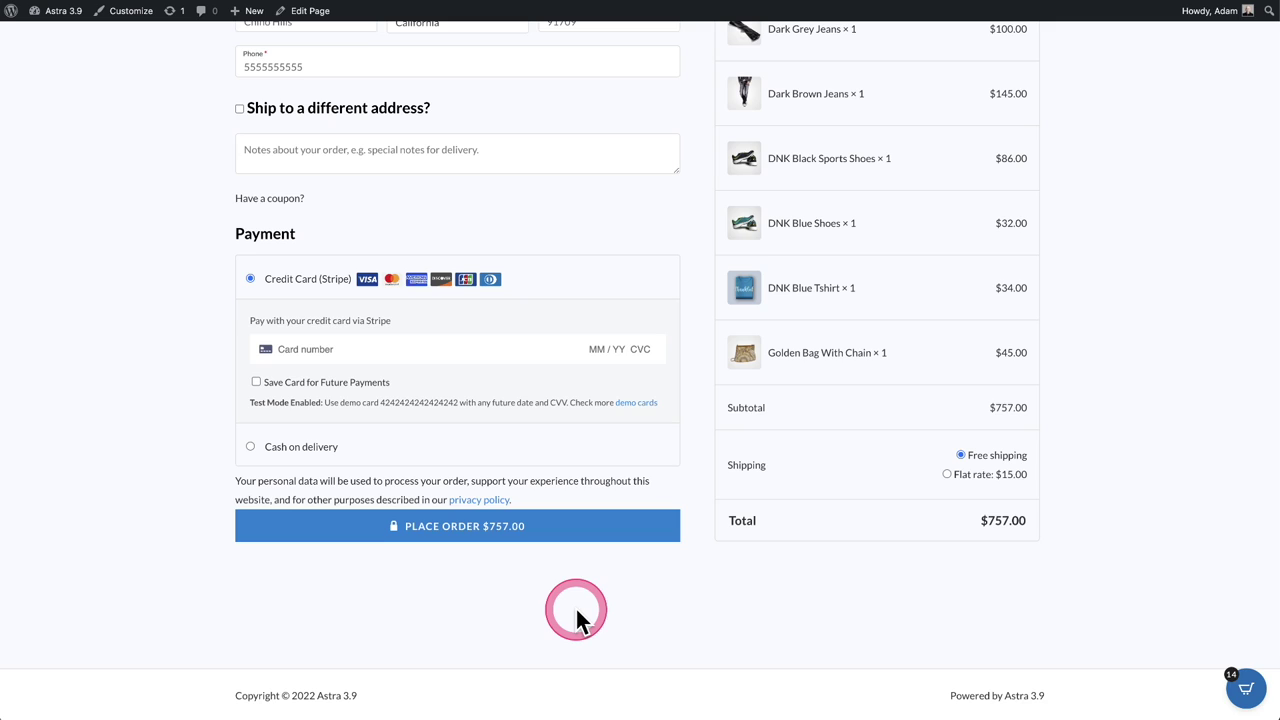
scroll(766, 600, up, 5)
scroll(763, 594, up, 2)
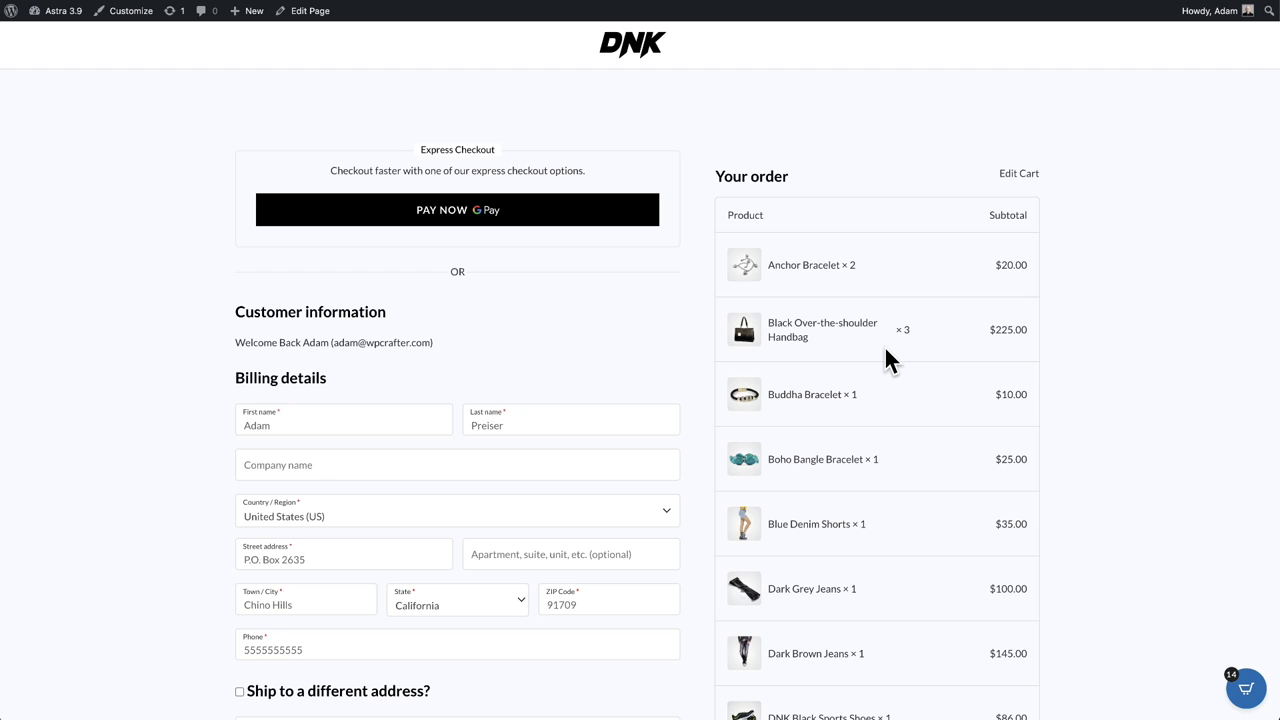
Go back from the checkout to edit the cart.
click(885, 341)
click(928, 268)
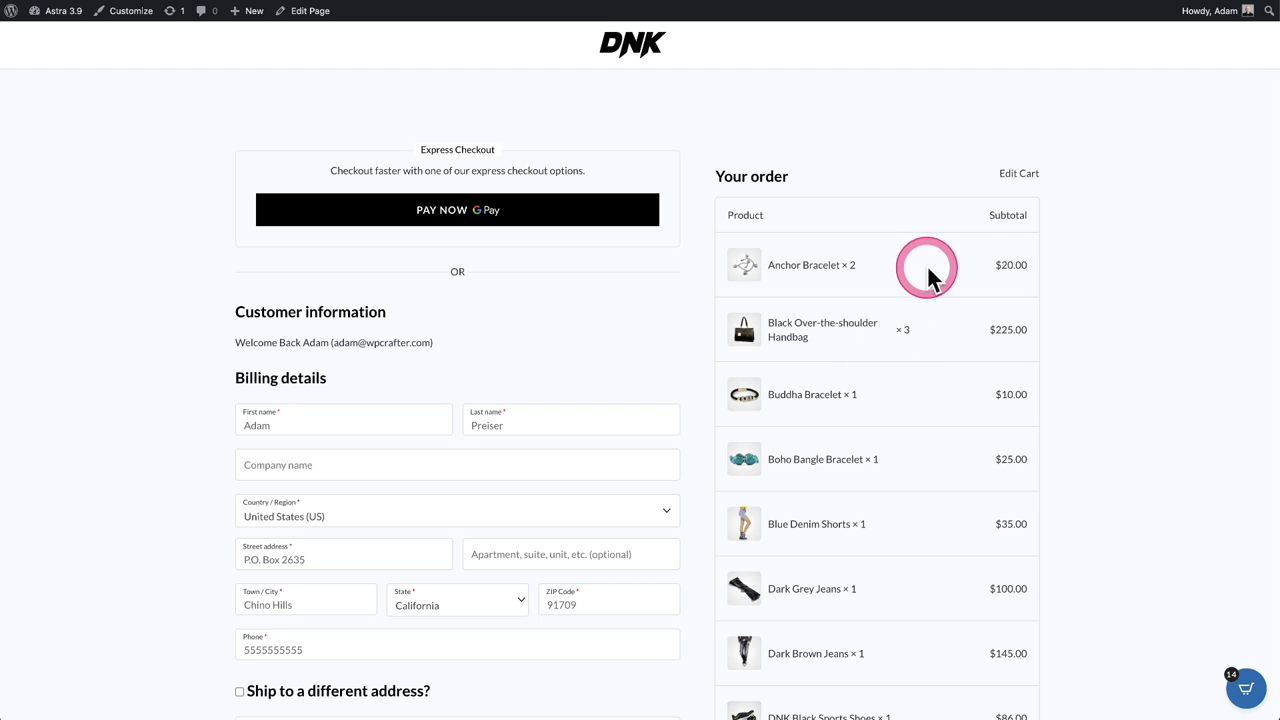
click(997, 175)
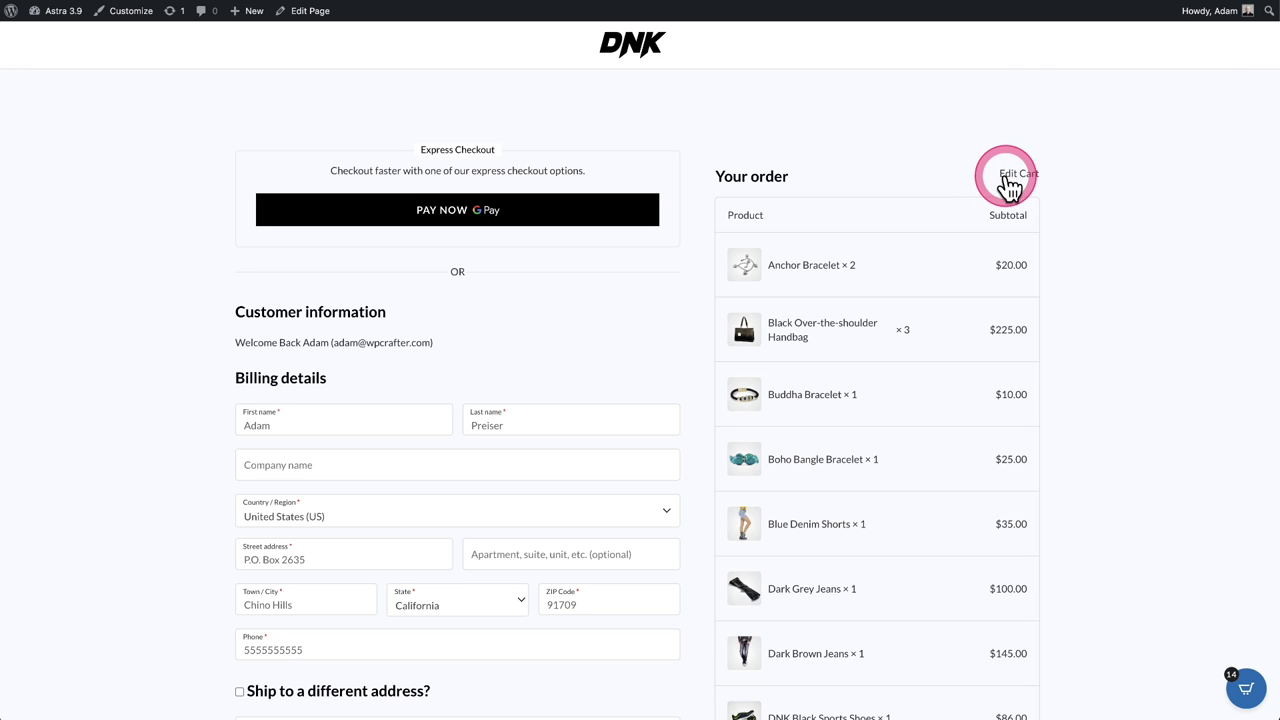
scroll(929, 200, down, 5)
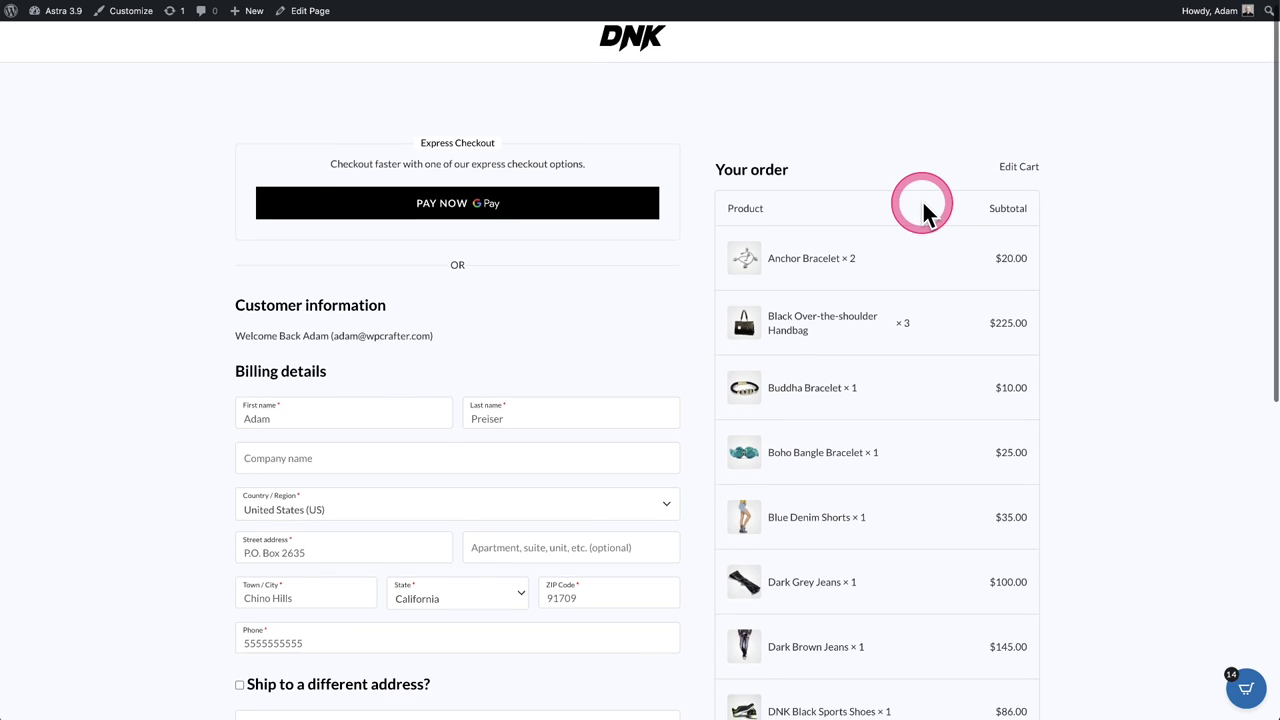
scroll(926, 212, up, 5)
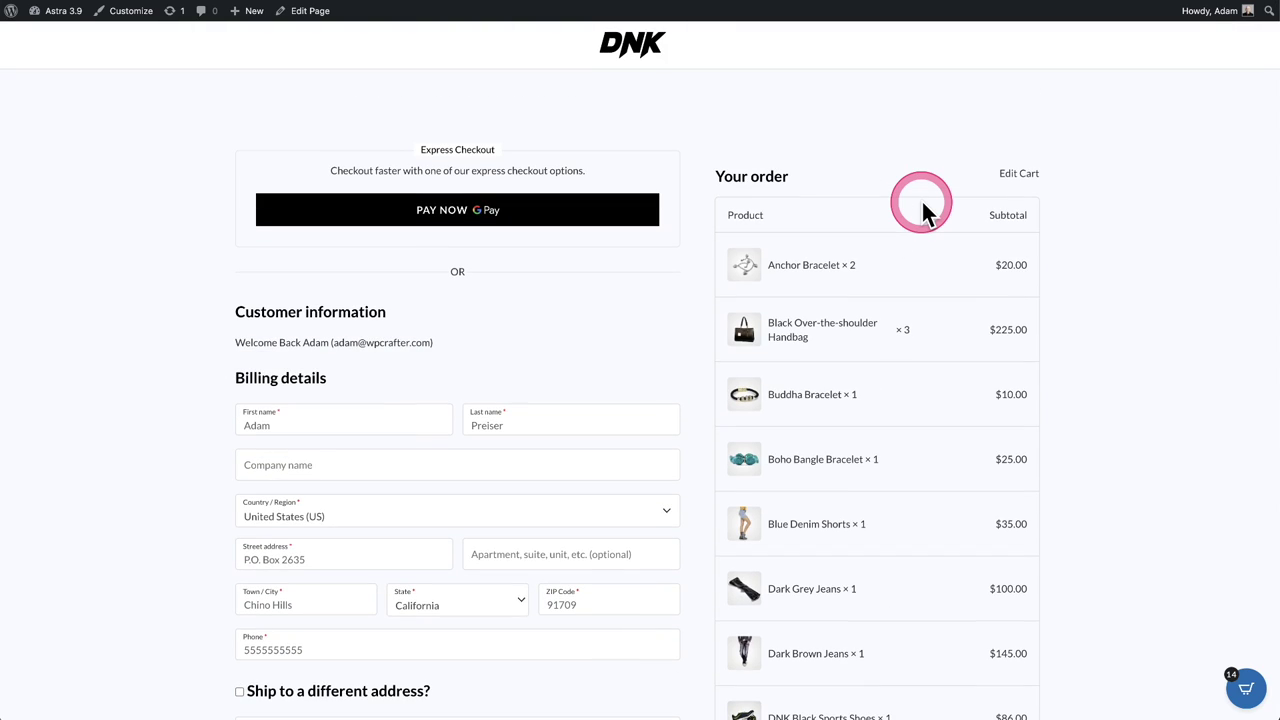
Remove the Black Over-the-shoulder Handbag in the Review Your Cart drawer, then close it.
click(1008, 176)
scroll(1100, 277, down, 4)
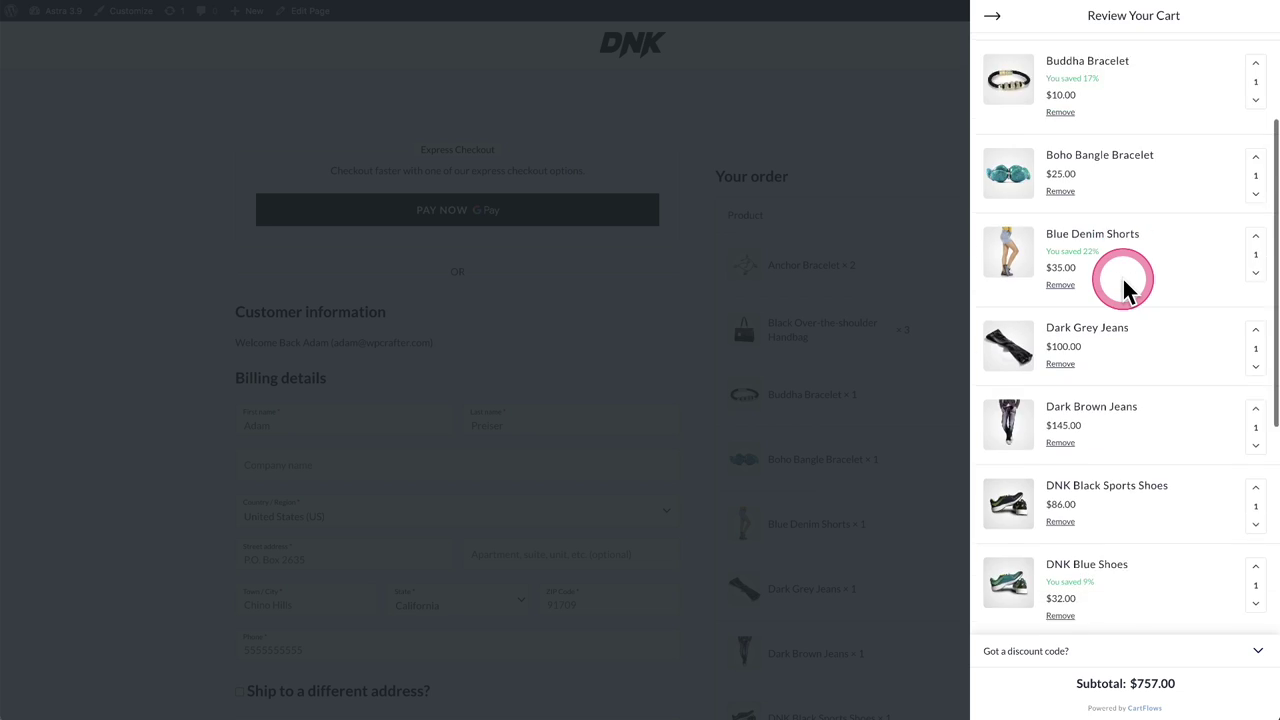
scroll(1124, 287, down, 2)
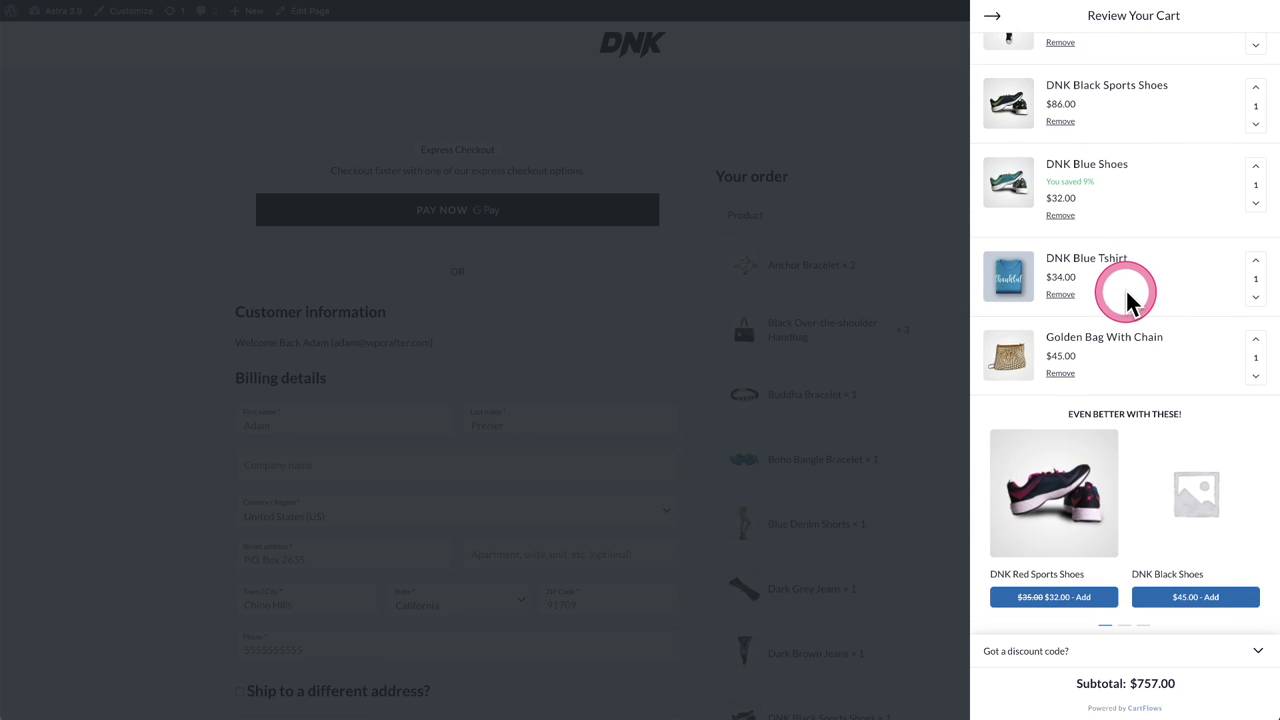
scroll(1124, 290, up, 6)
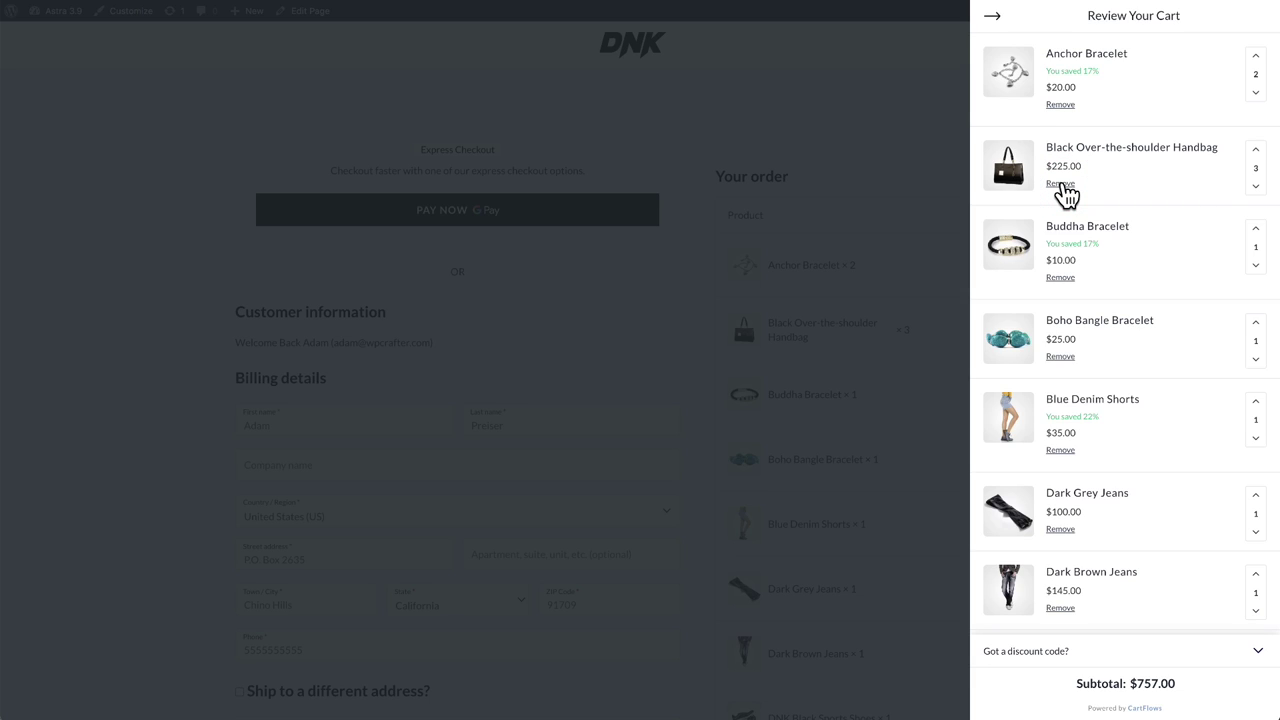
click(1061, 184)
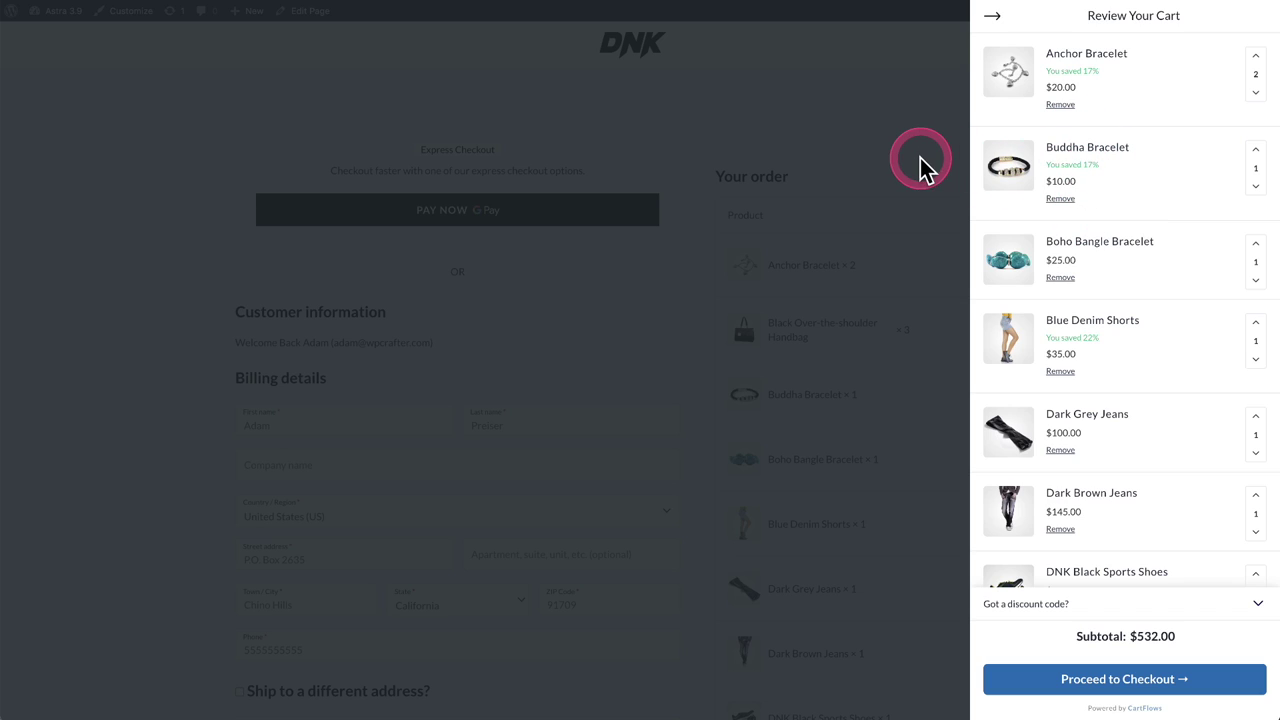
click(888, 153)
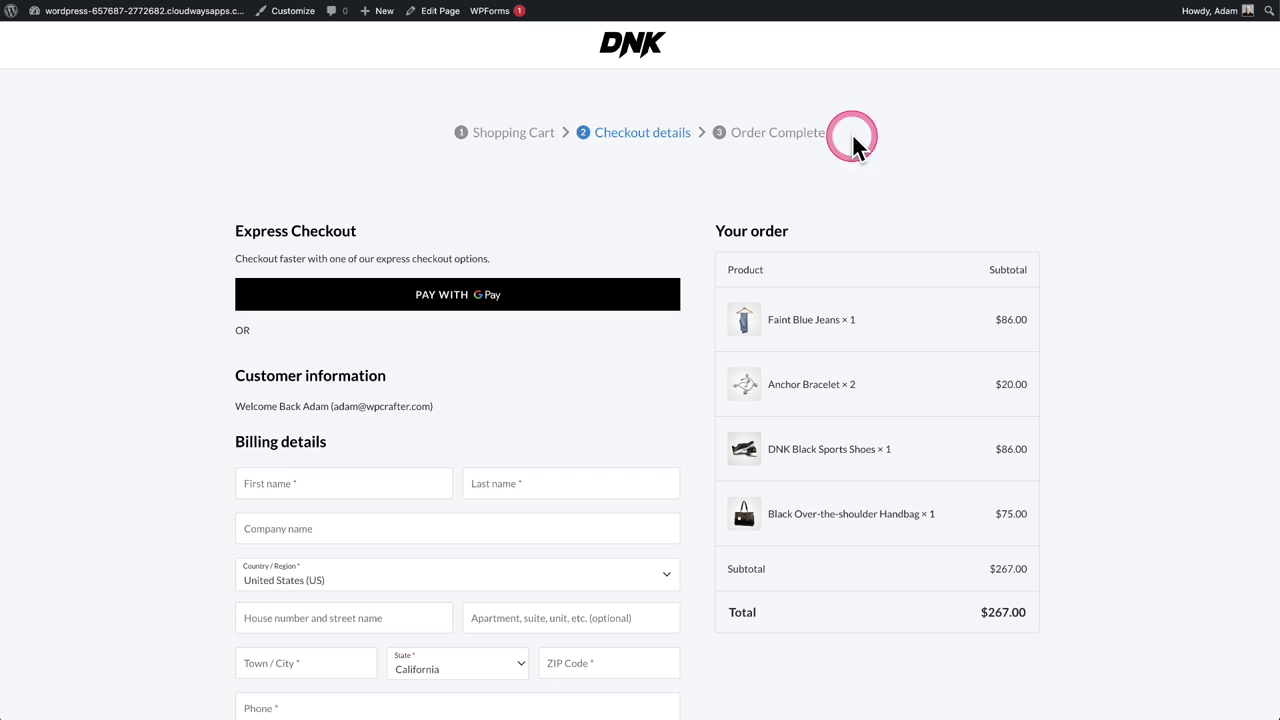
Highlight the Shopping Cart > Checkout details > Order Complete breadcrumb text, then deselect it.
drag(851, 134, 374, 143)
click(445, 158)
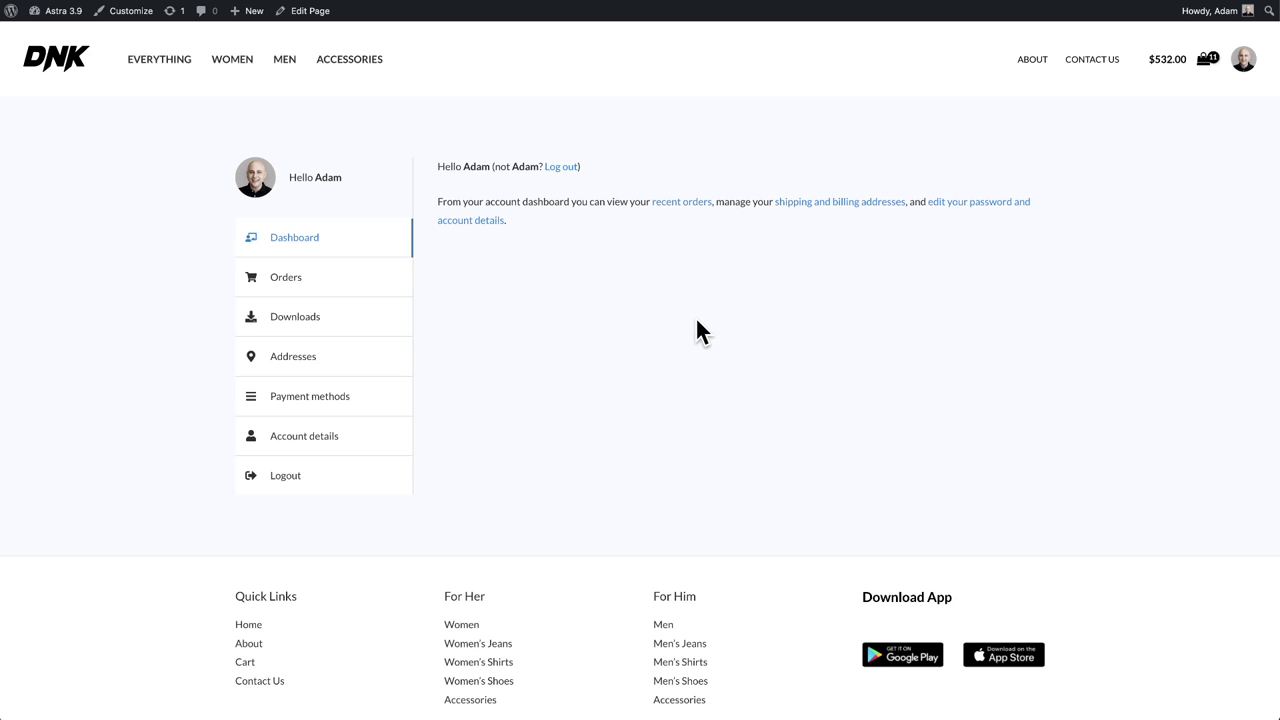
Open My Account's Orders section listing the July 23, 2022 $360.00 order for 8 items.
click(546, 305)
click(494, 257)
click(491, 296)
click(491, 294)
click(418, 258)
click(500, 268)
click(271, 190)
click(252, 195)
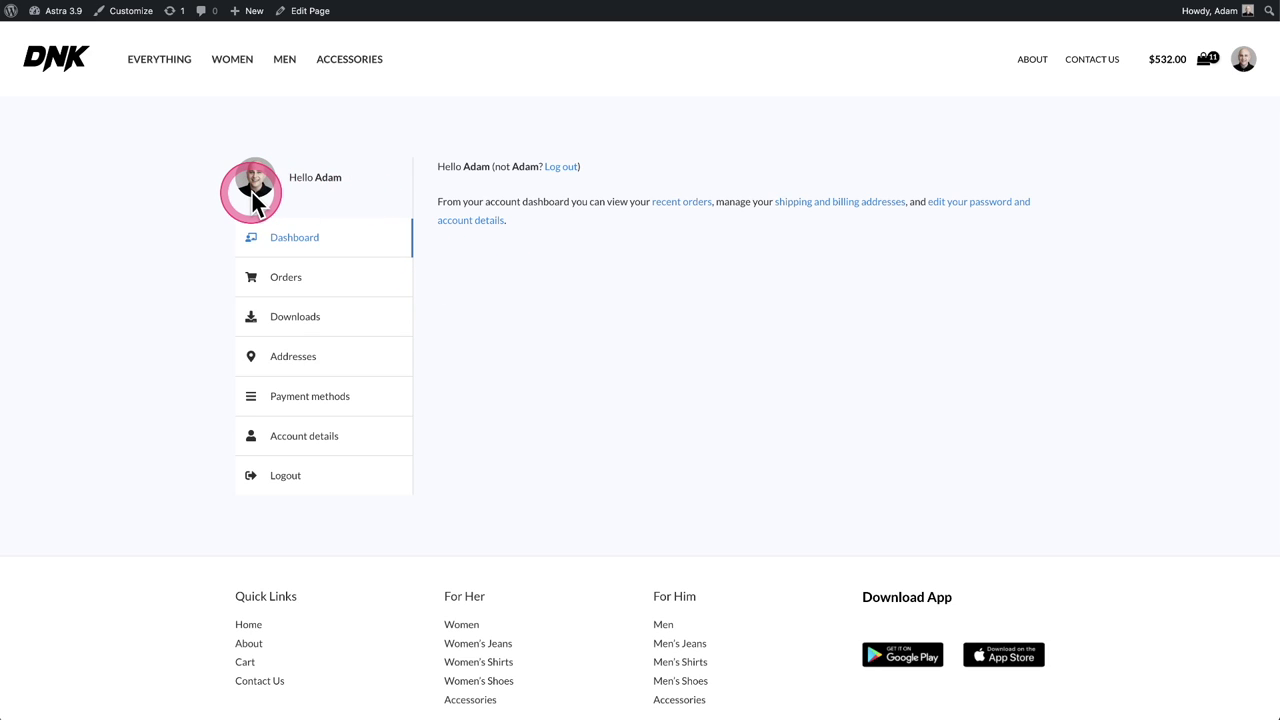
click(272, 190)
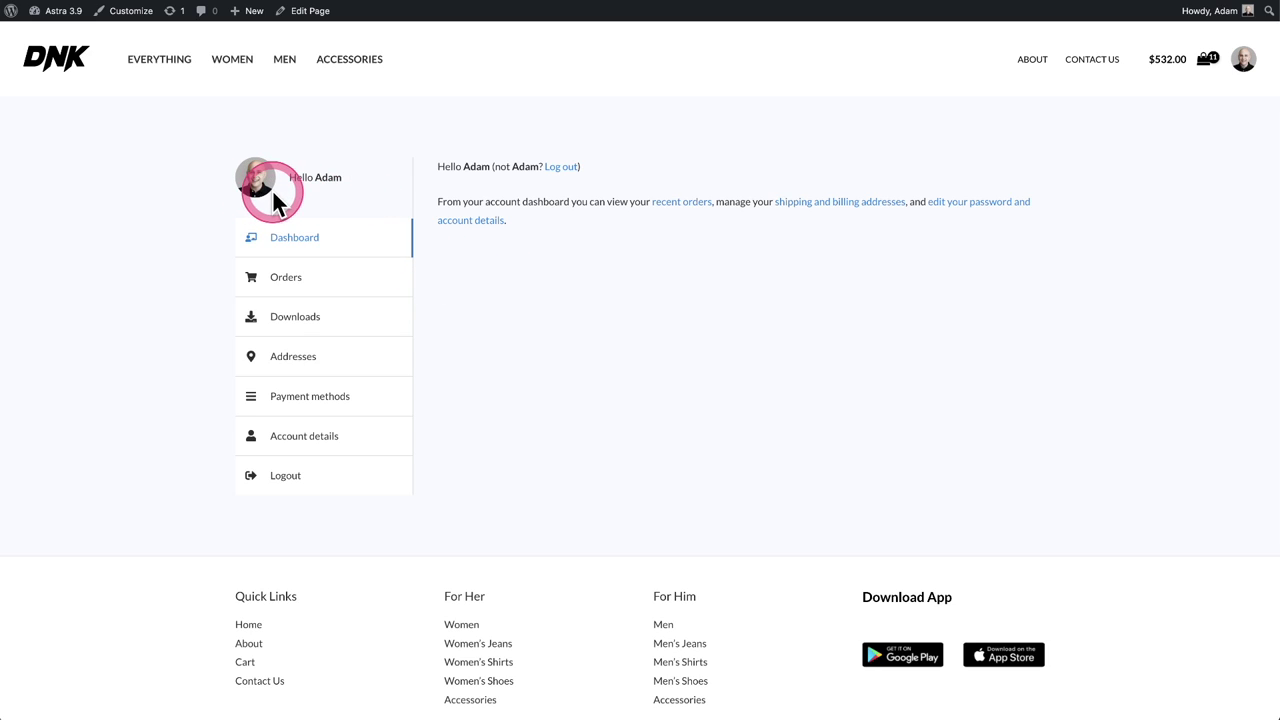
click(316, 187)
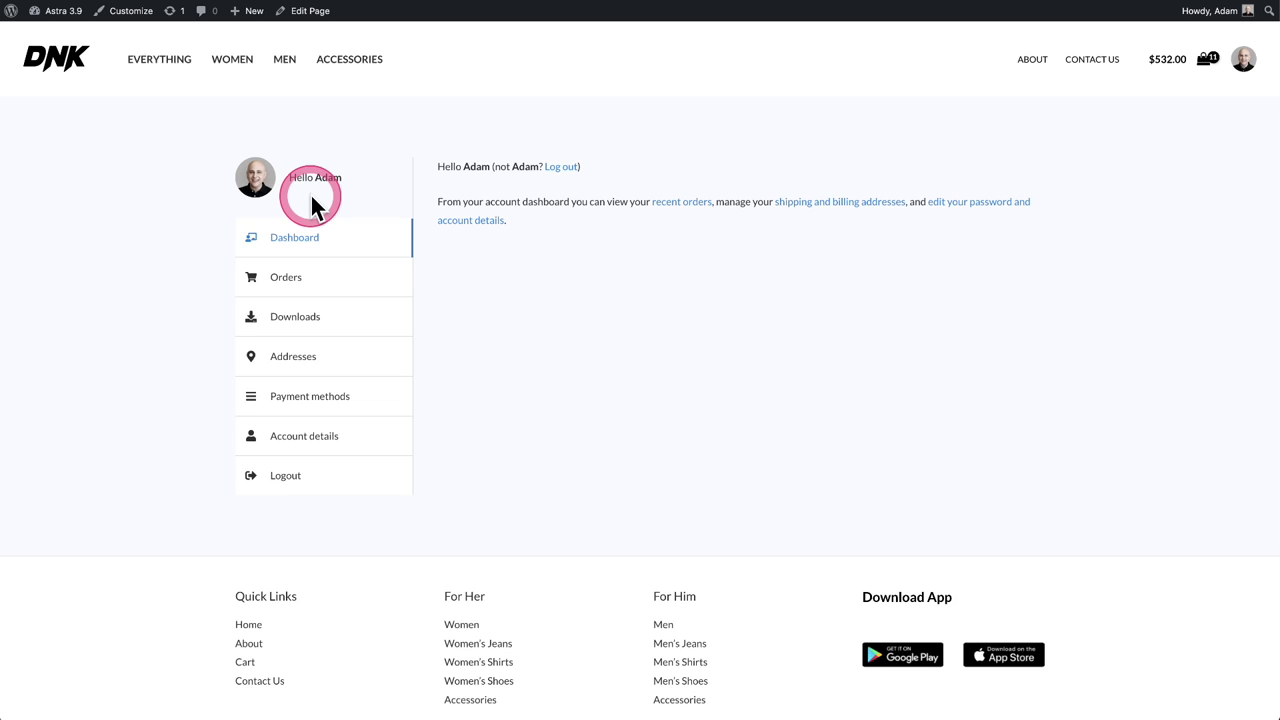
click(318, 290)
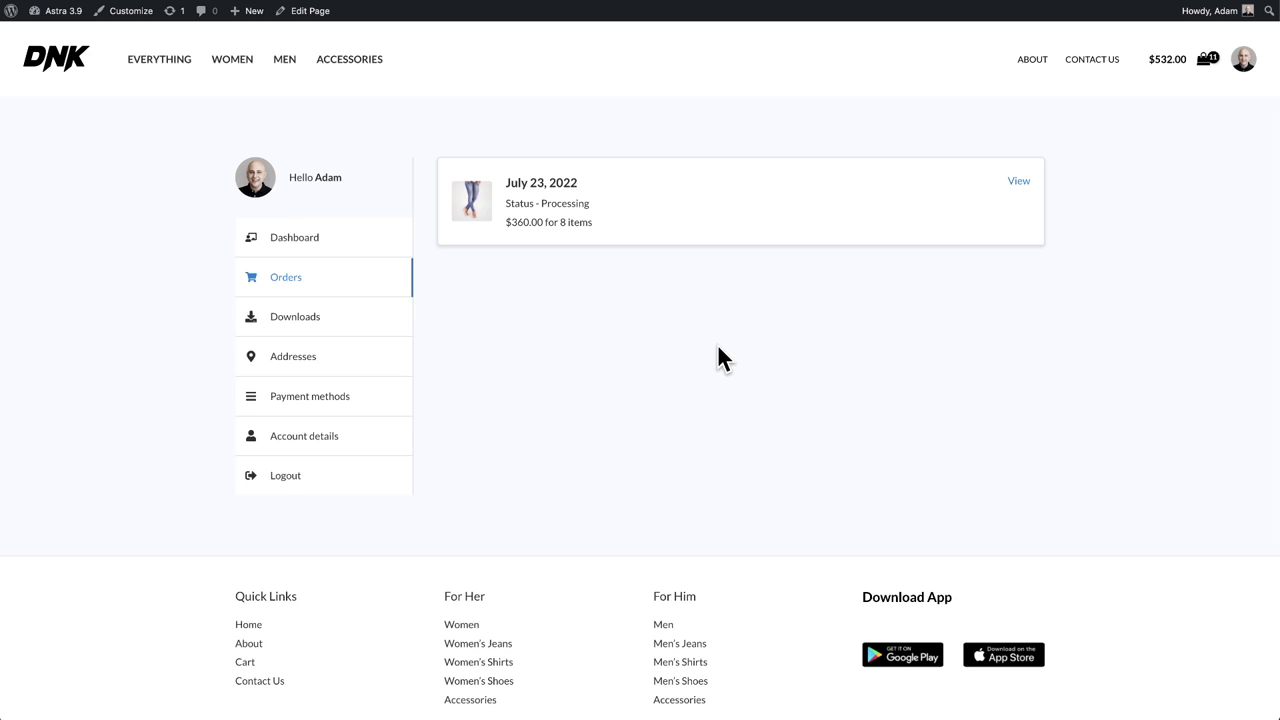
Open the July 23, 2022 order card from the order history.
click(780, 228)
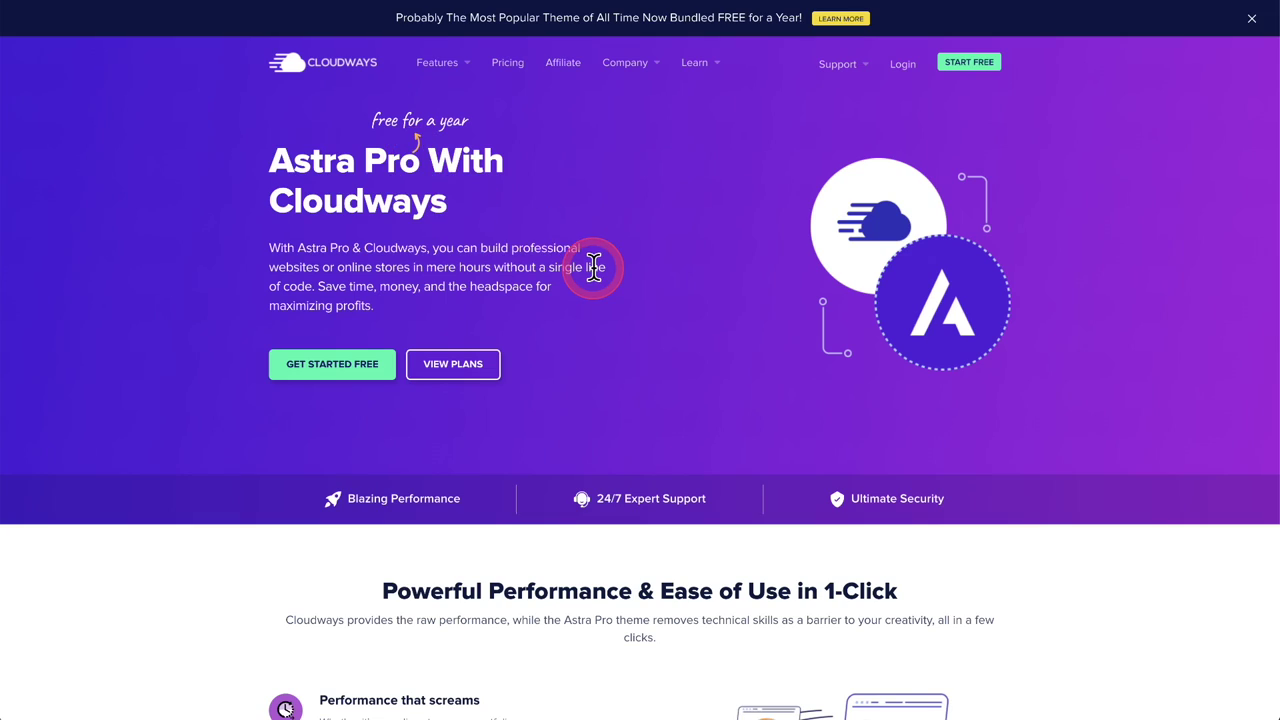
Browse the Choose a Plan section, then start the free Astra Pro offer with GET STARTED FREE.
scroll(593, 265, down, 5)
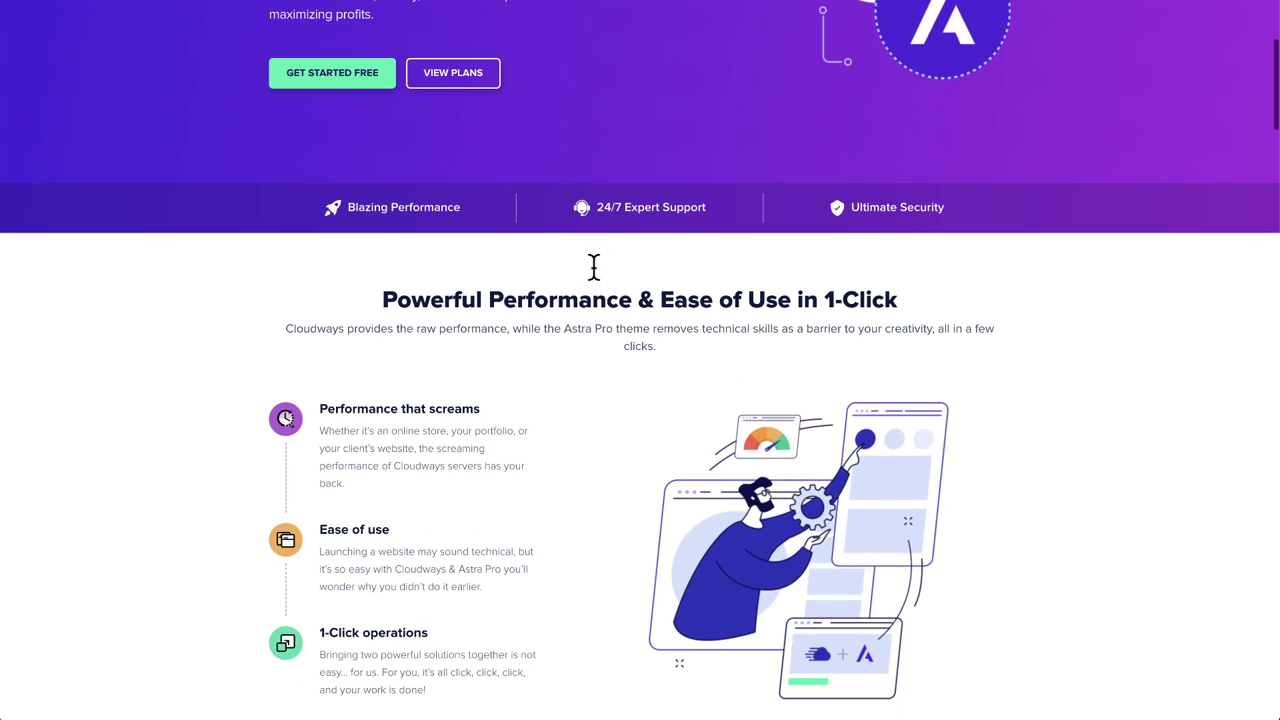
scroll(594, 268, down, 4)
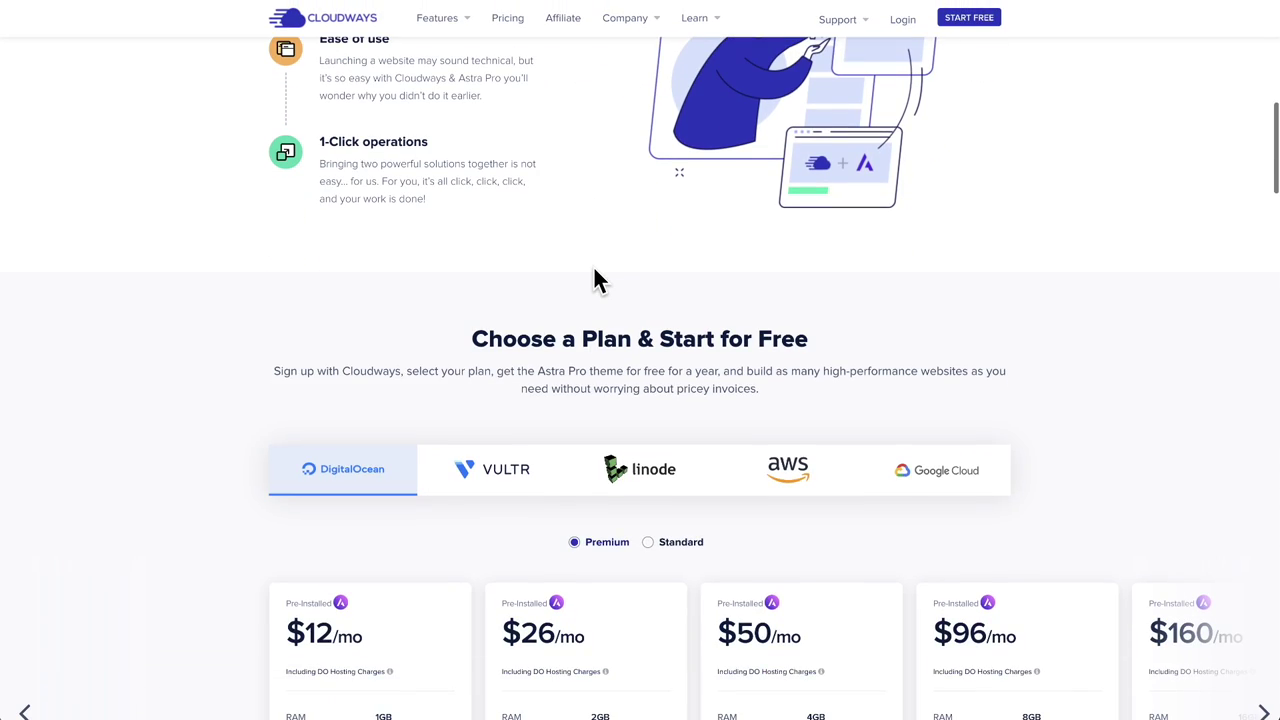
click(496, 272)
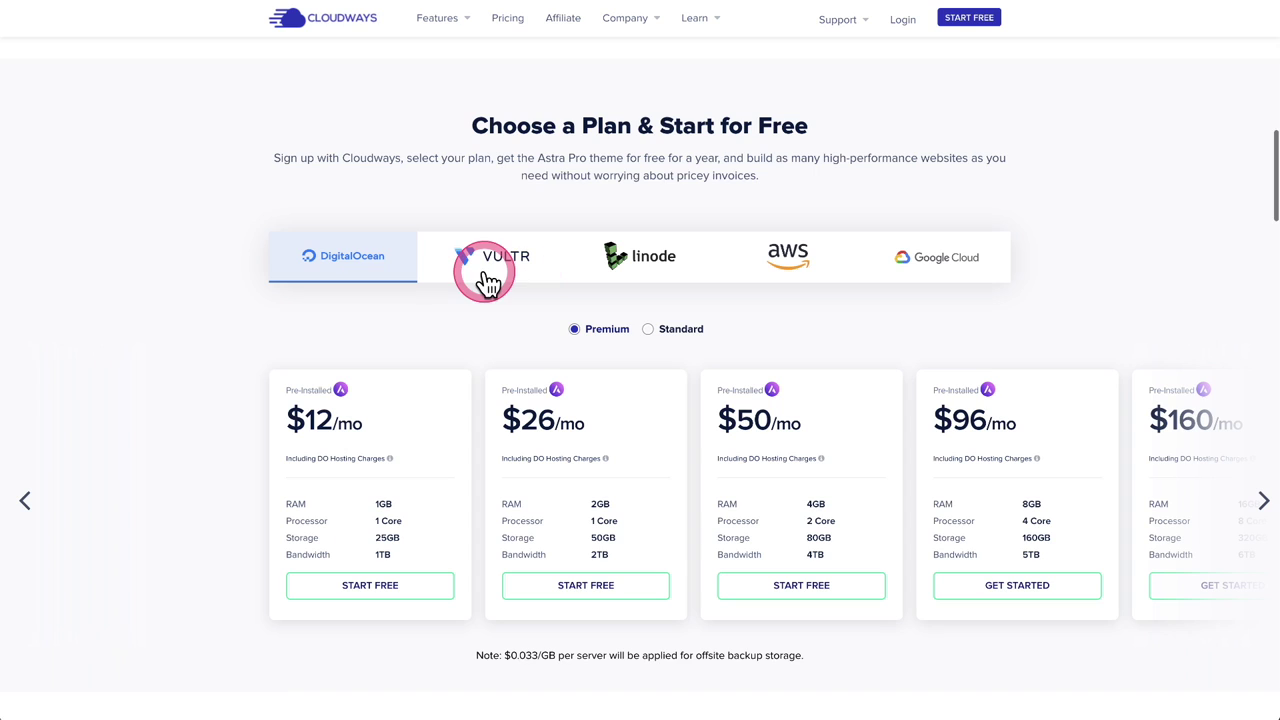
scroll(500, 275, up, 9)
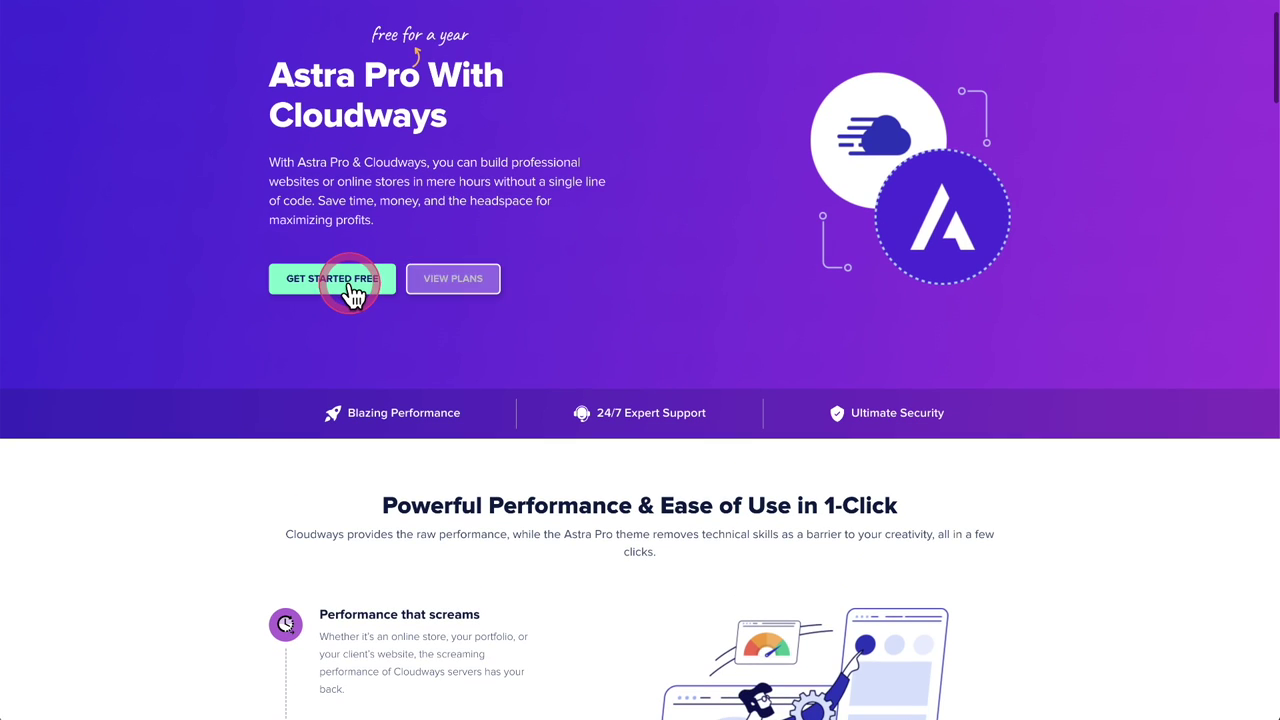
click(352, 290)
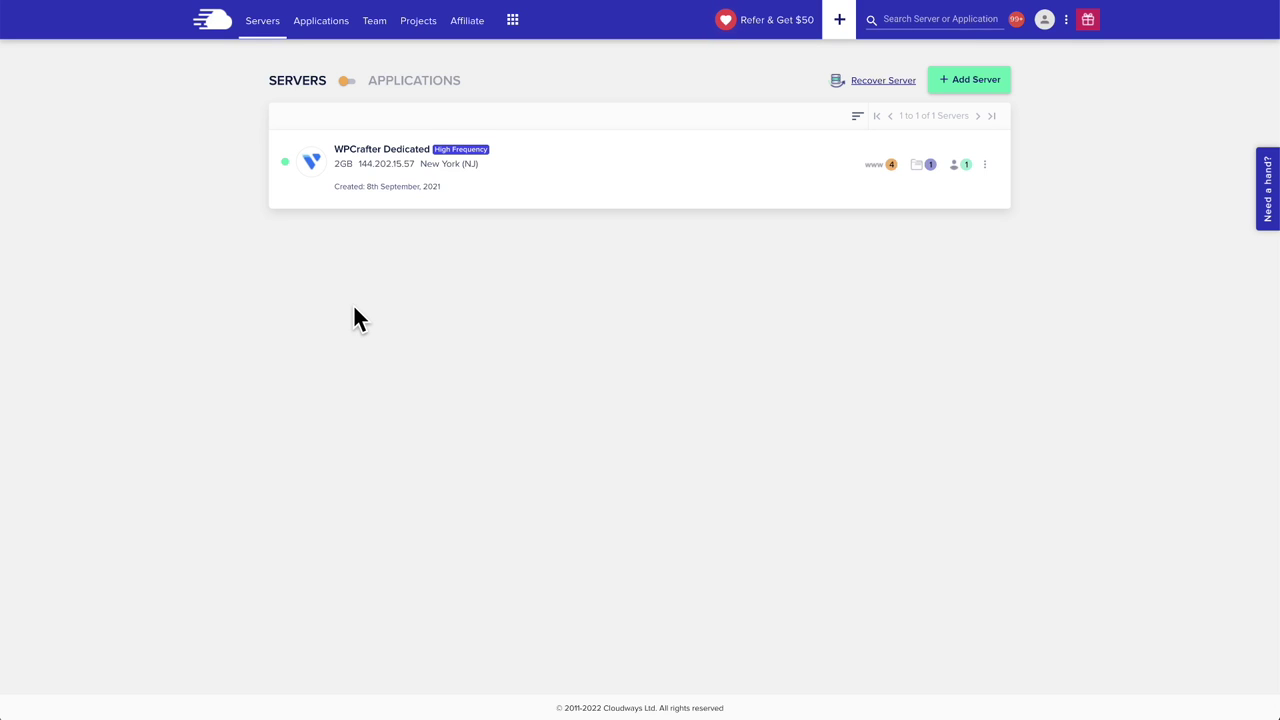
Add a new server with Astra Pro as the application, entering the app name and server name Sky.
click(960, 82)
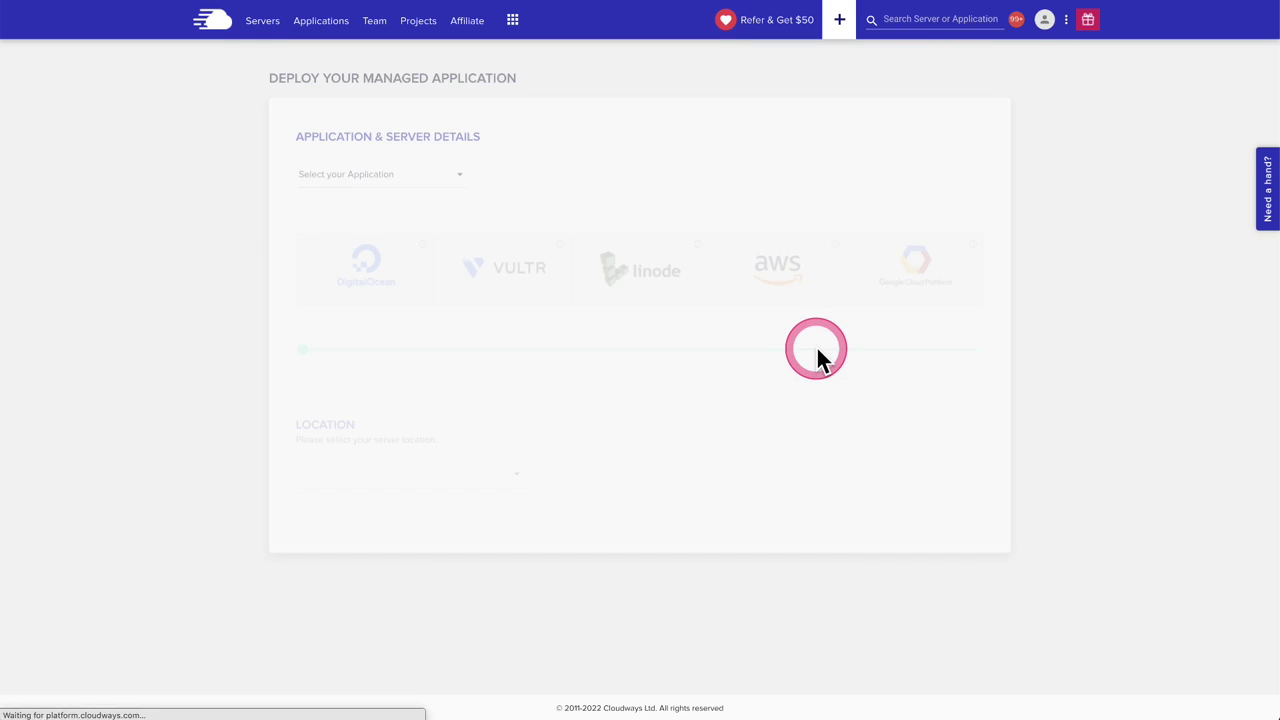
click(348, 183)
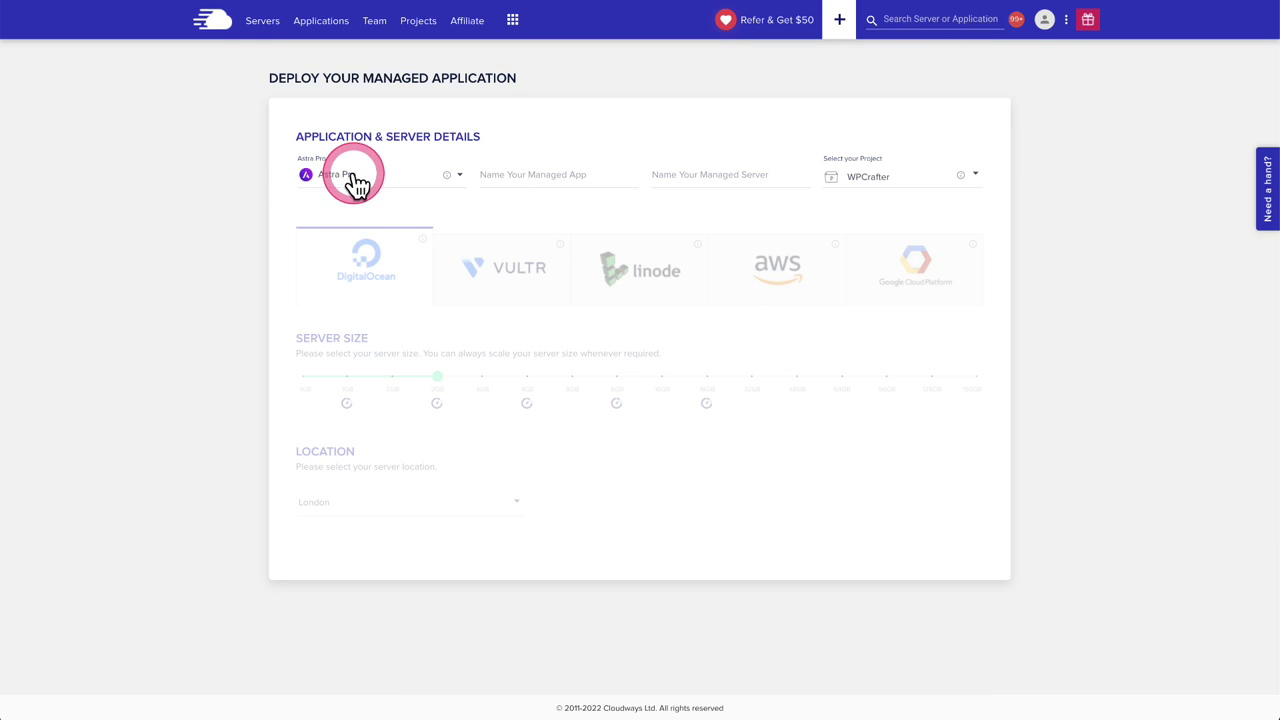
click(410, 178)
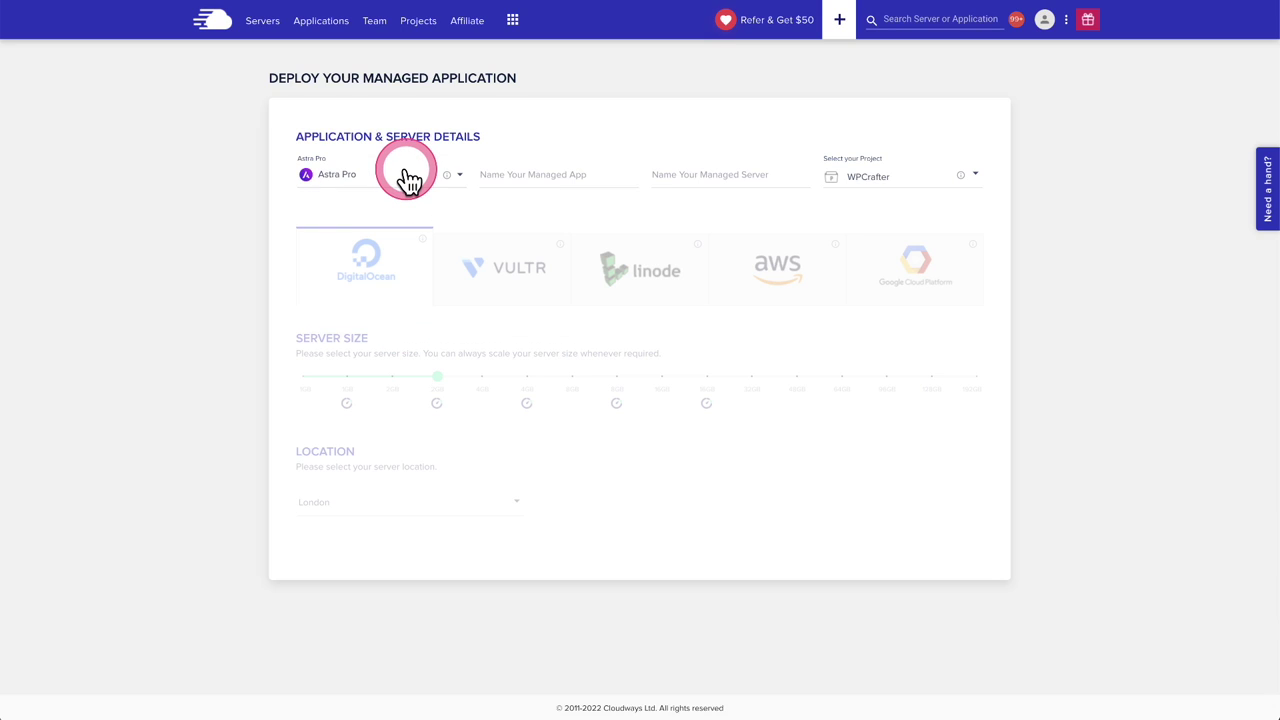
click(531, 172)
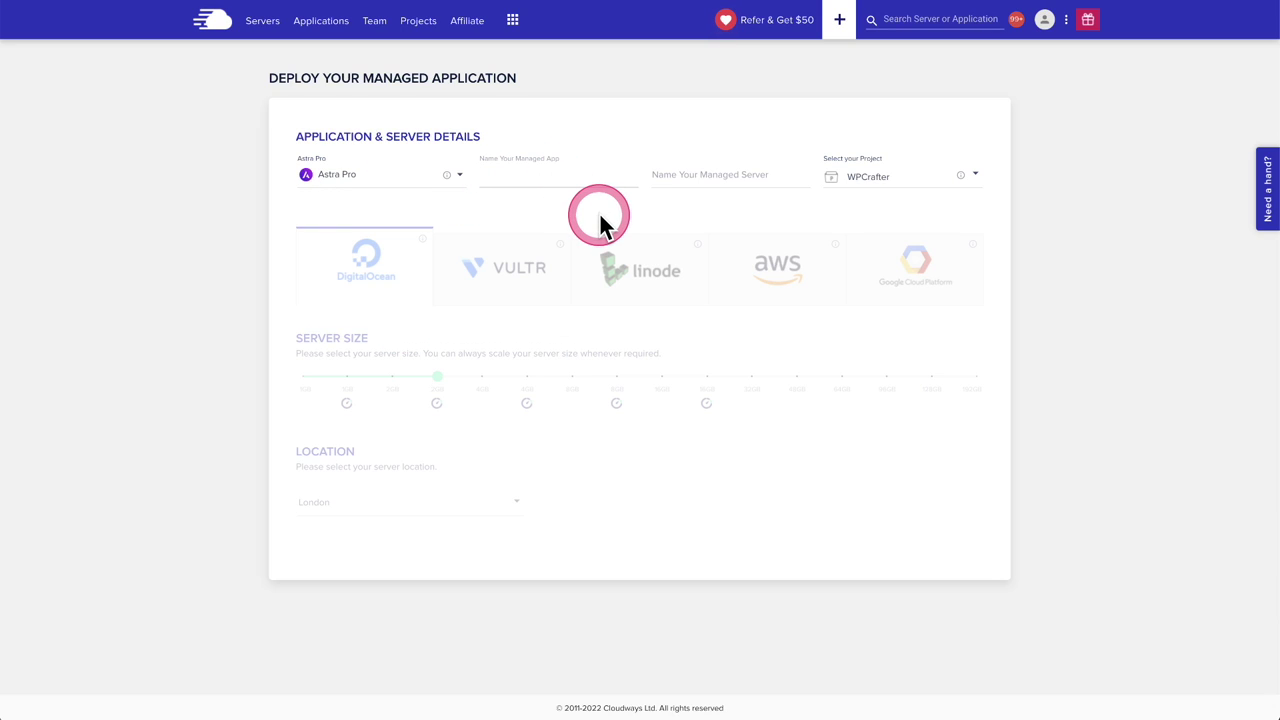
click(690, 175)
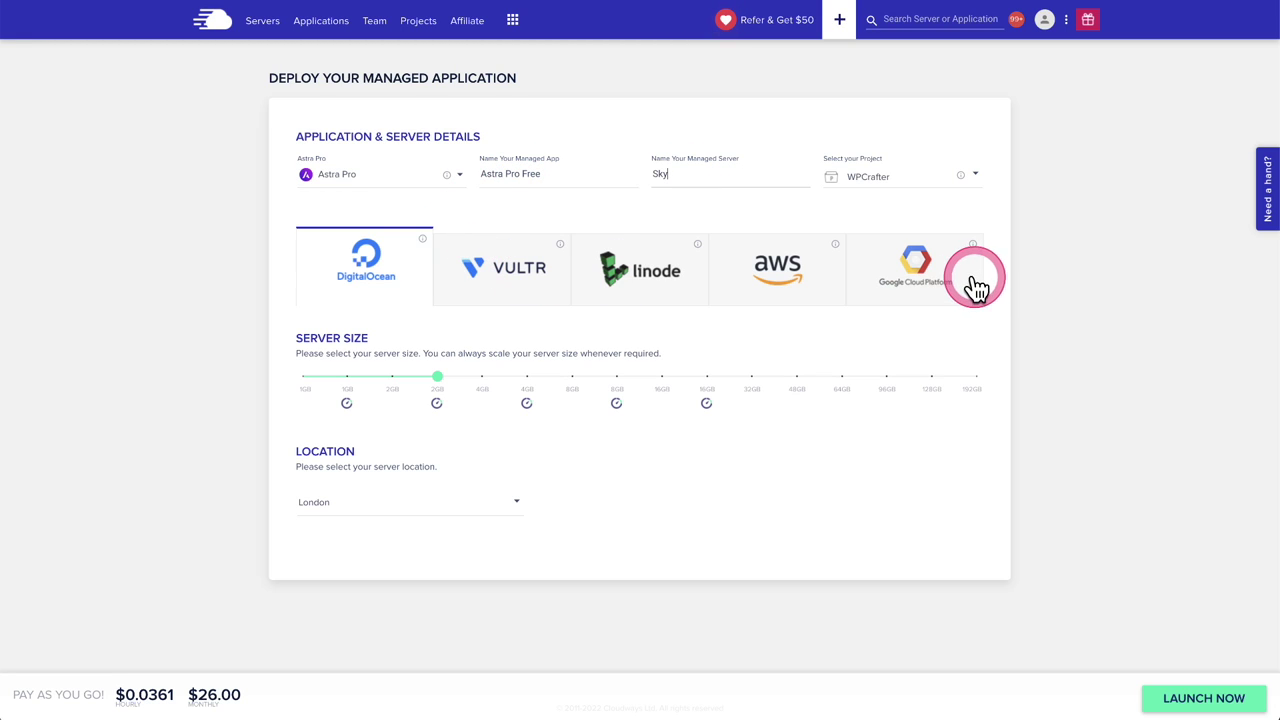
Choose Vultr High Frequency, 1GB size and USA - Seattle, then launch the server.
click(517, 298)
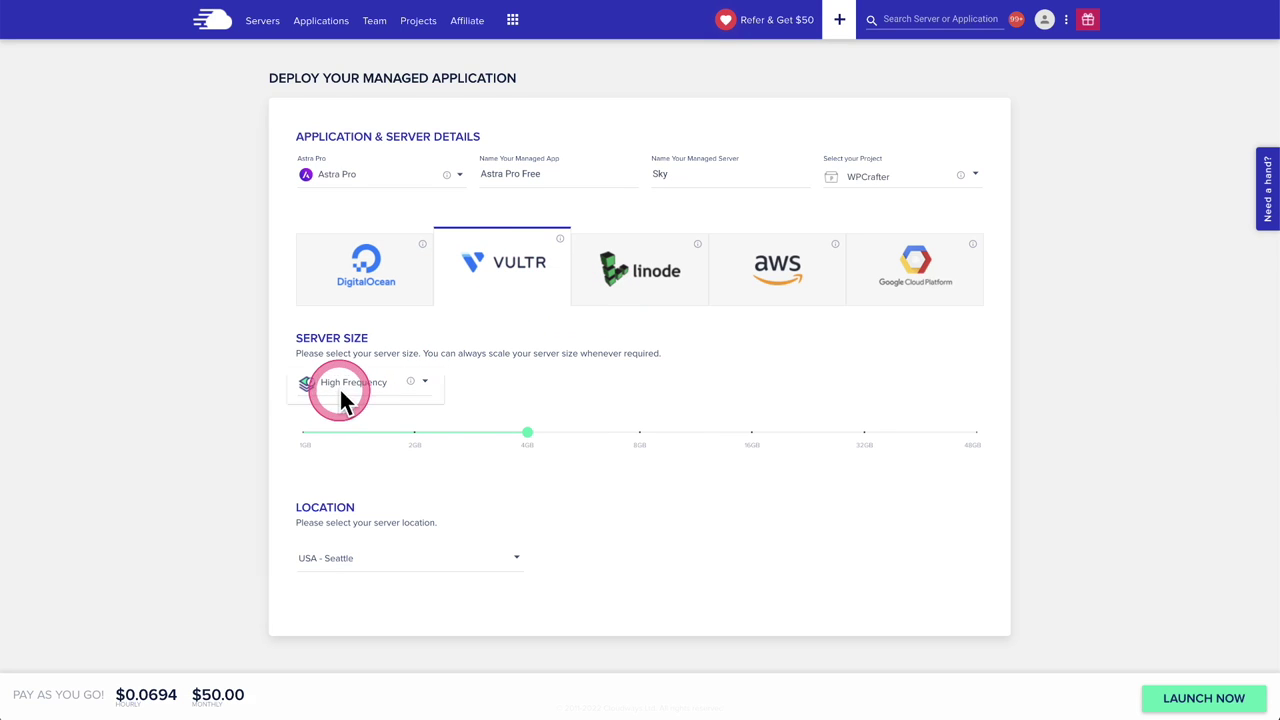
click(341, 395)
click(518, 370)
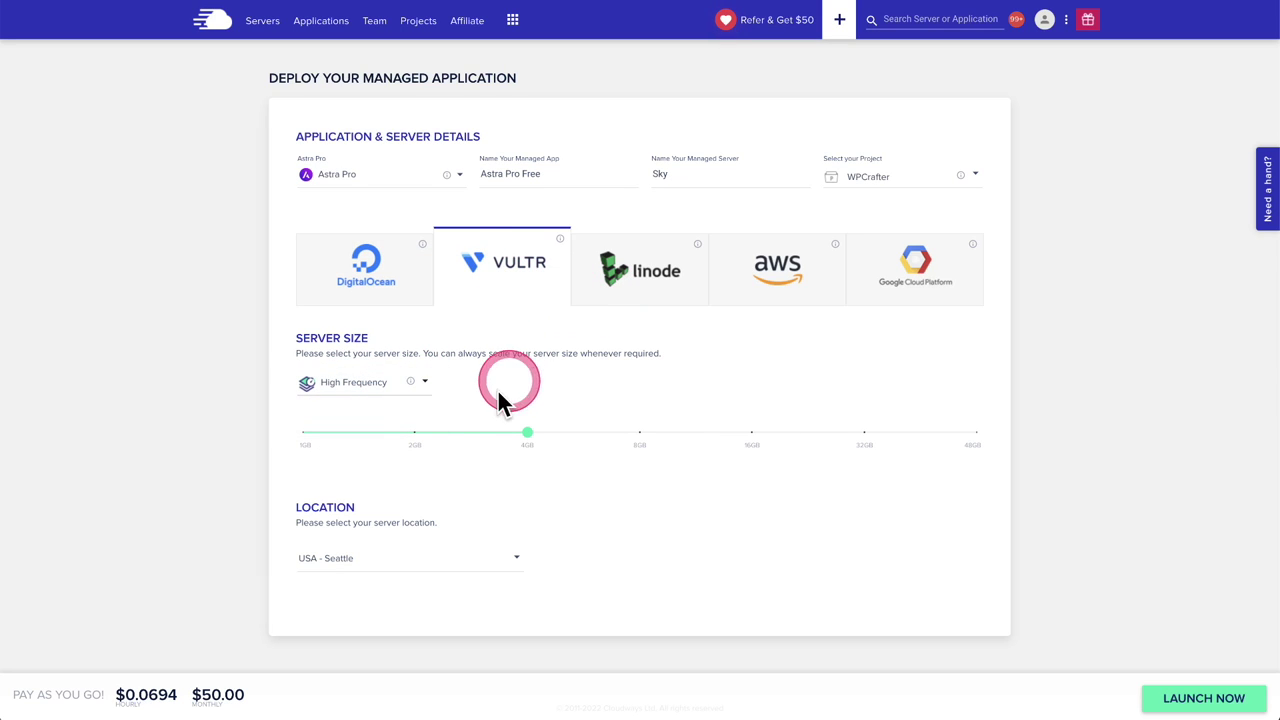
click(416, 442)
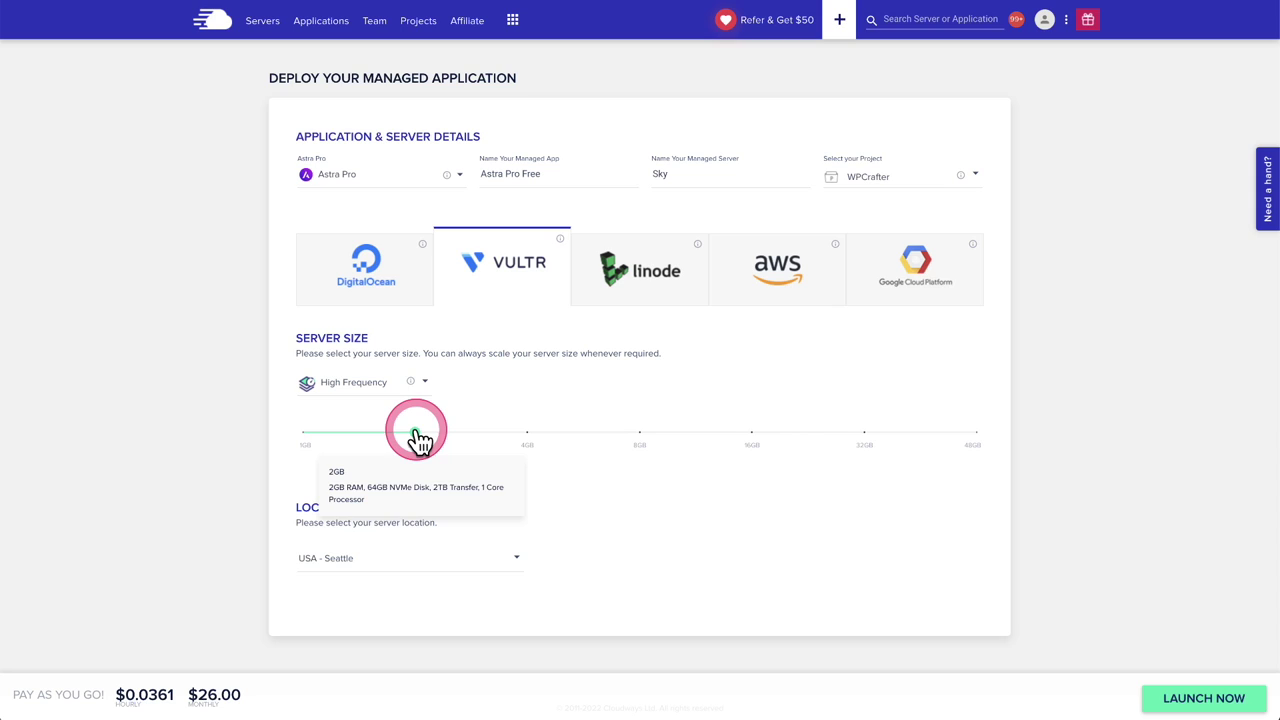
click(311, 438)
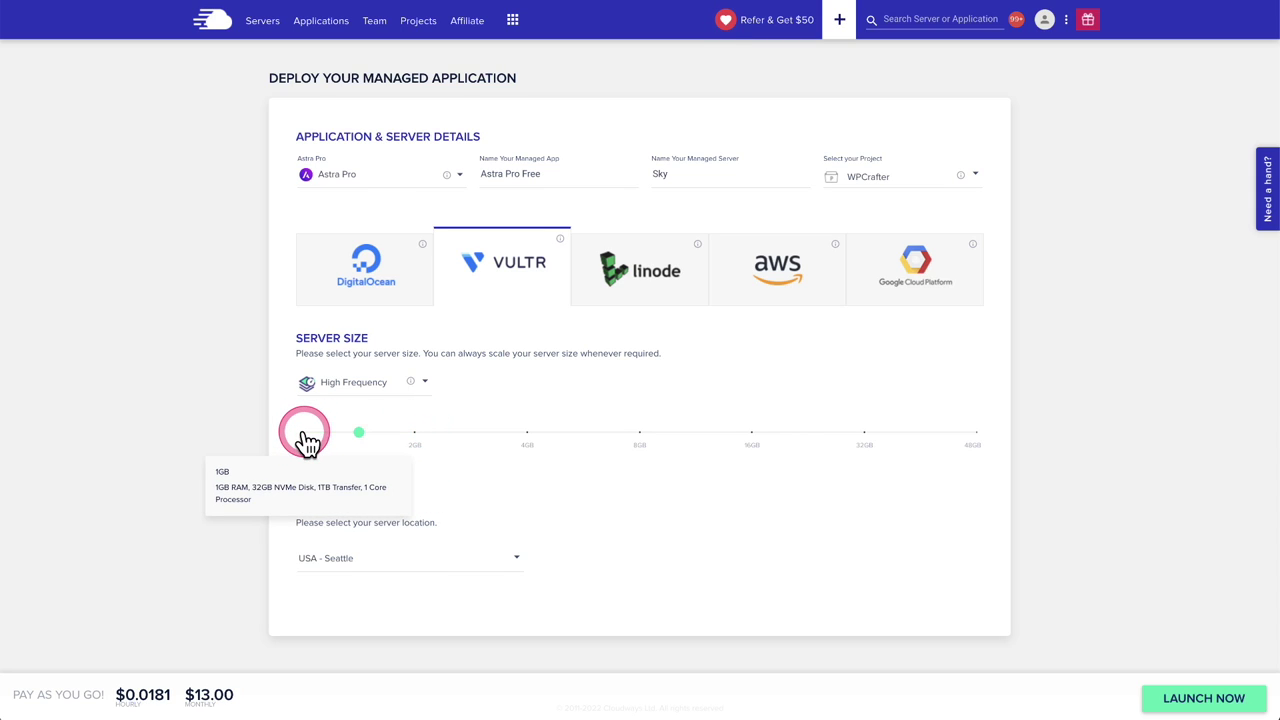
click(385, 556)
click(520, 508)
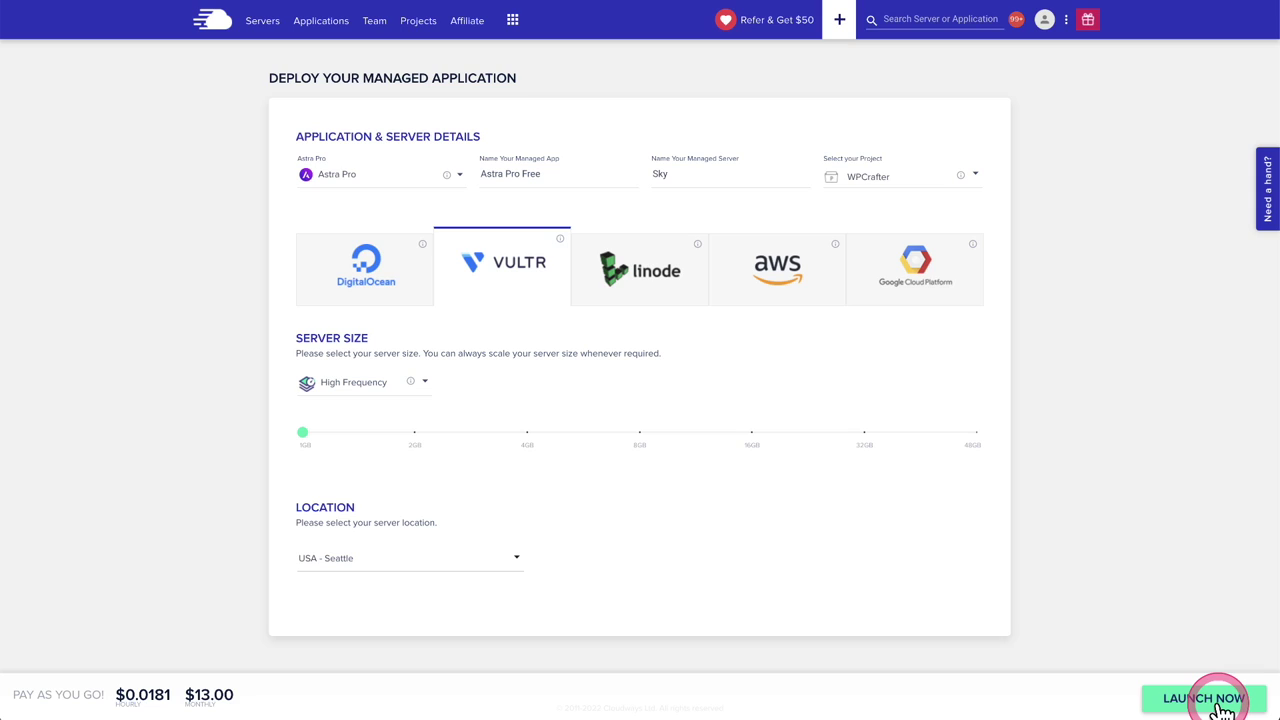
click(701, 518)
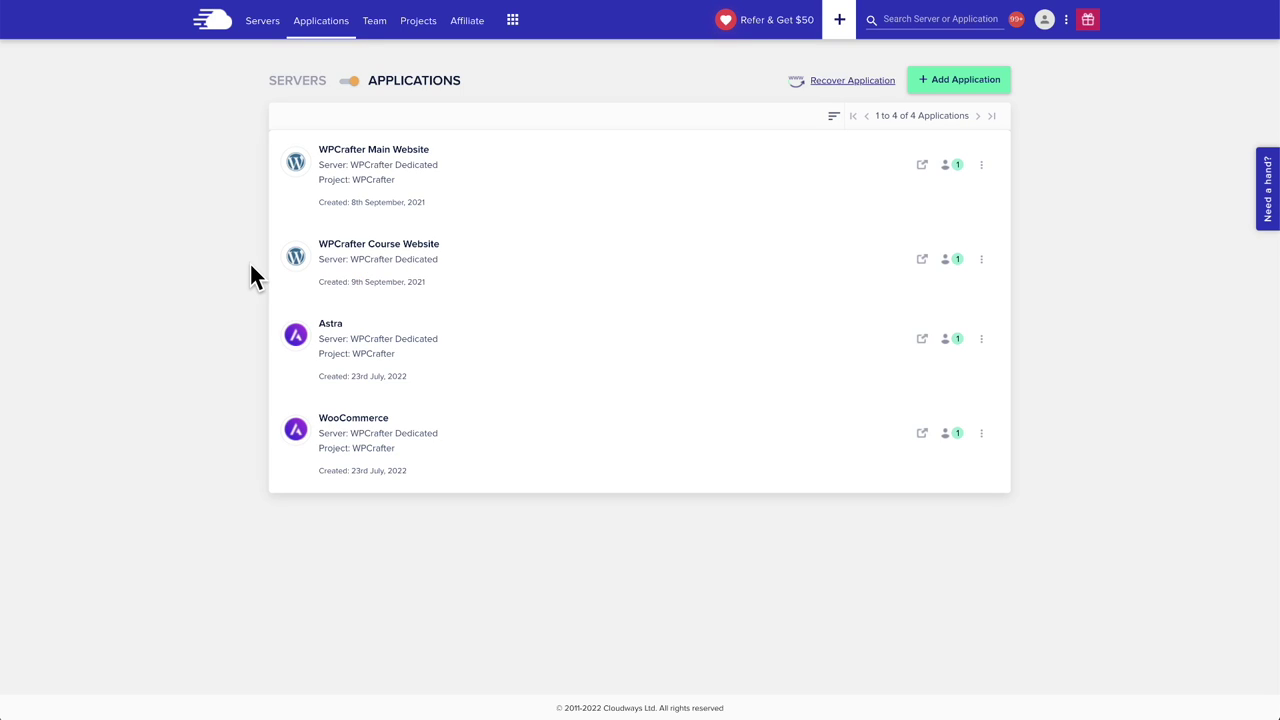
Start adding an application to the WPCrafter Dedicated server, then open the store's theme Customizer.
click(322, 30)
click(984, 88)
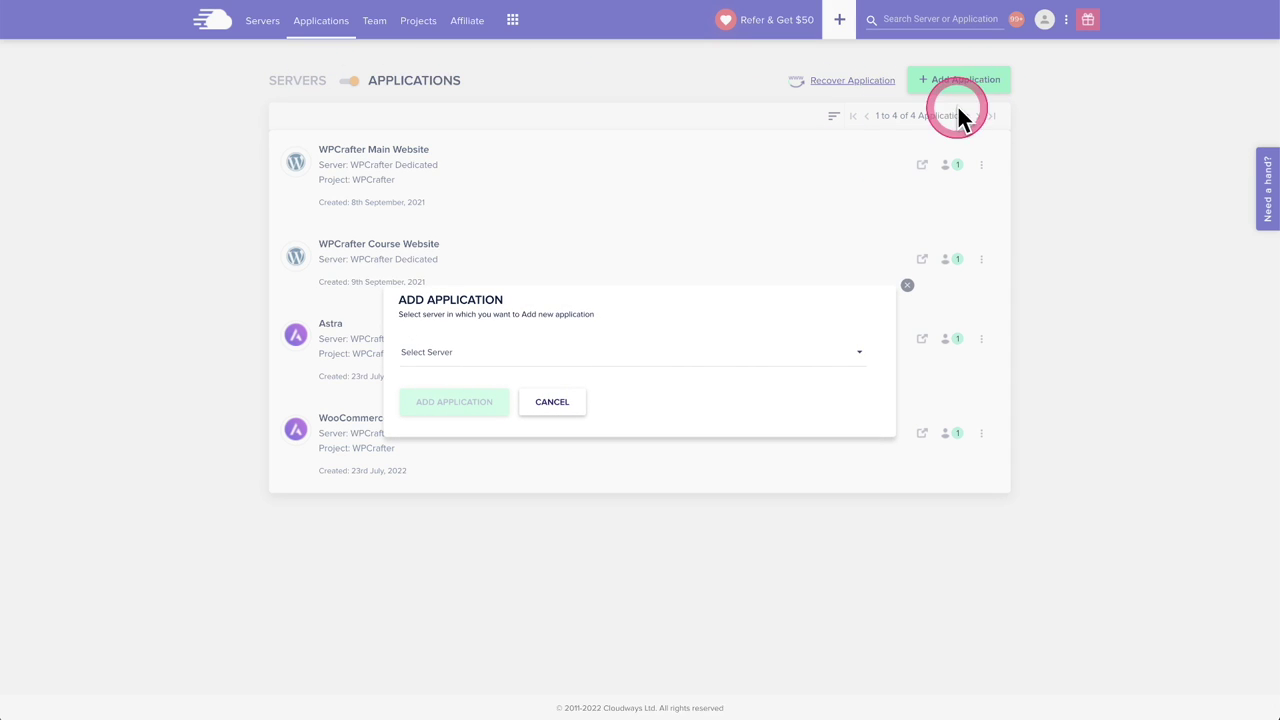
click(467, 352)
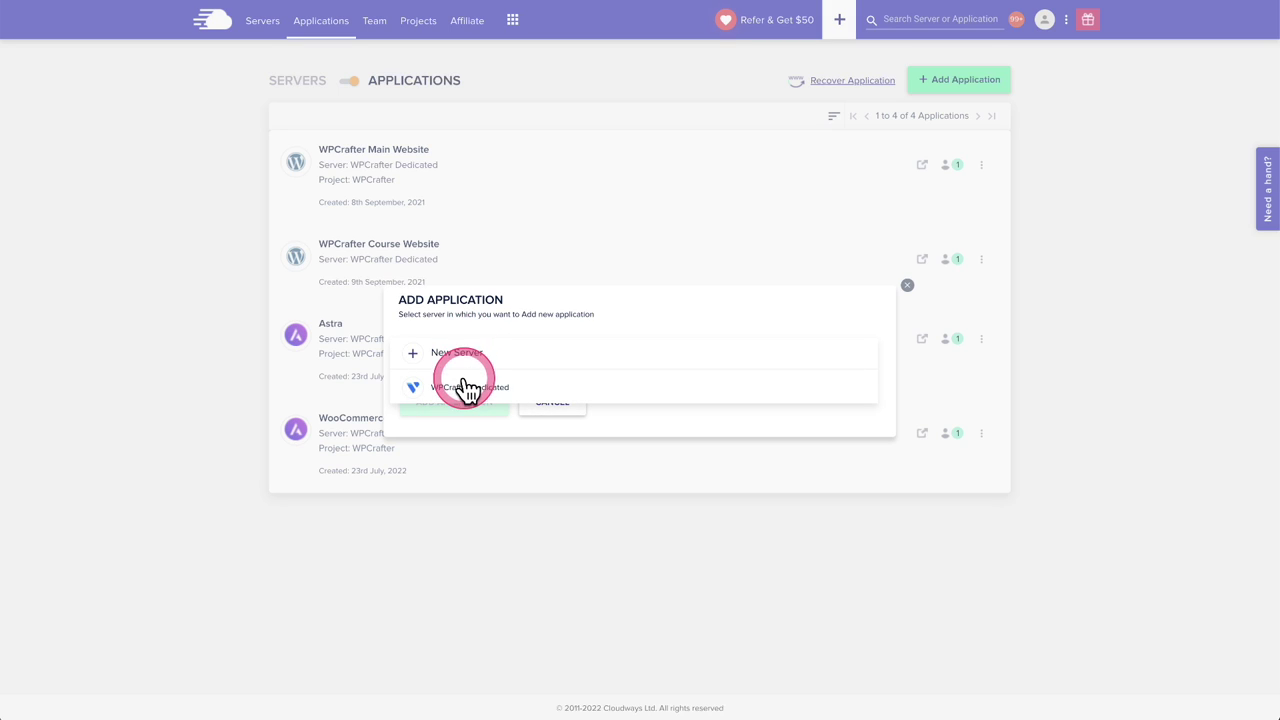
click(465, 387)
click(440, 402)
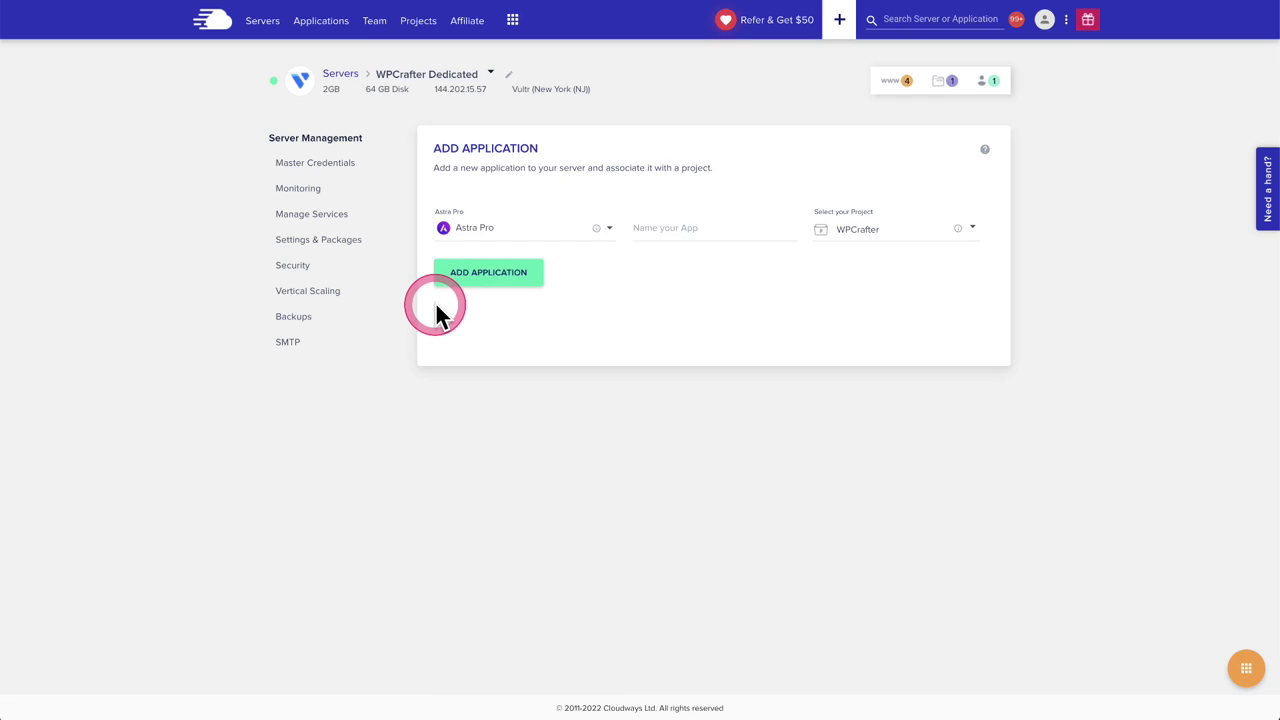
click(552, 238)
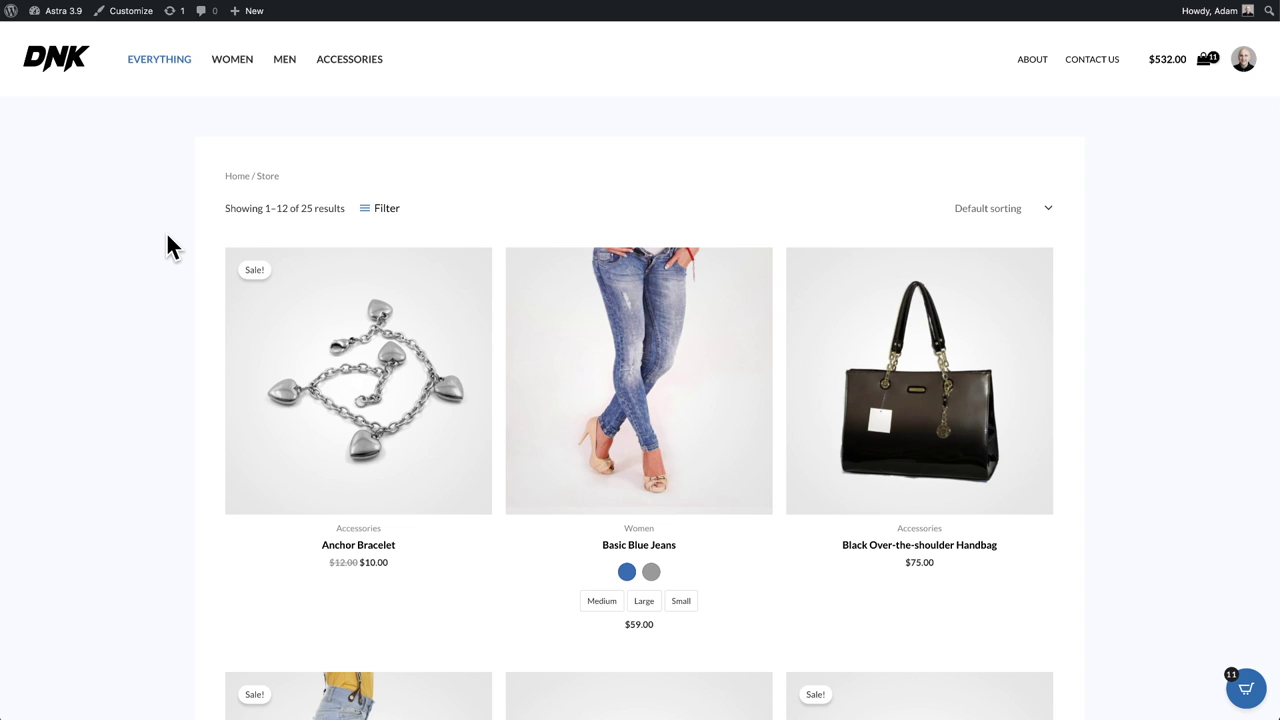
click(128, 11)
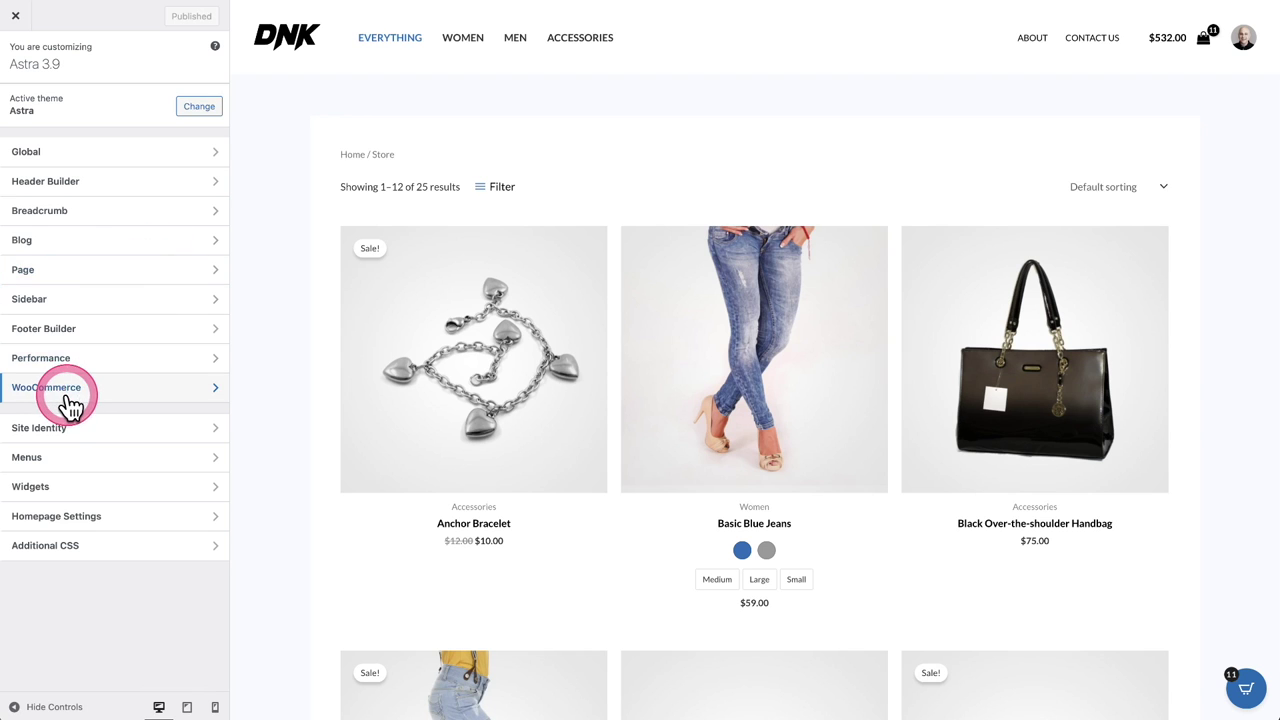
Open WooCommerce > Product Catalog in the Customizer and keep the third shop card design.
click(70, 405)
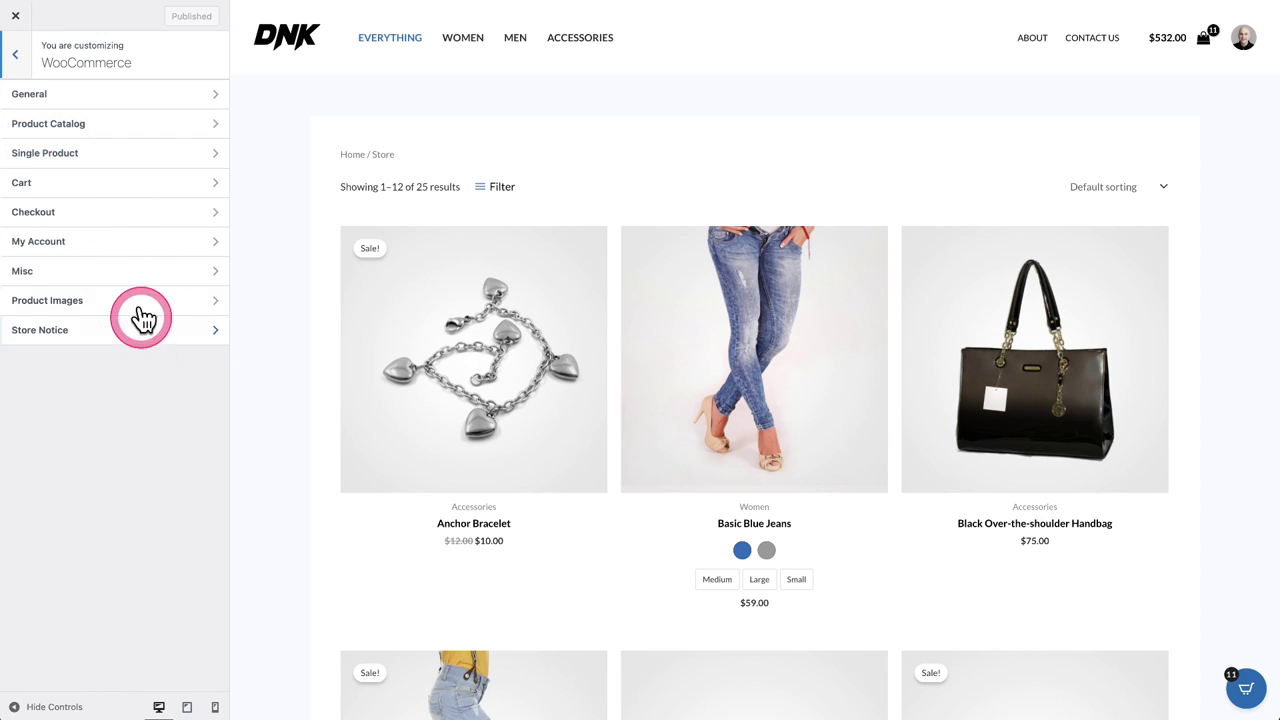
click(115, 136)
scroll(116, 140, down, 3)
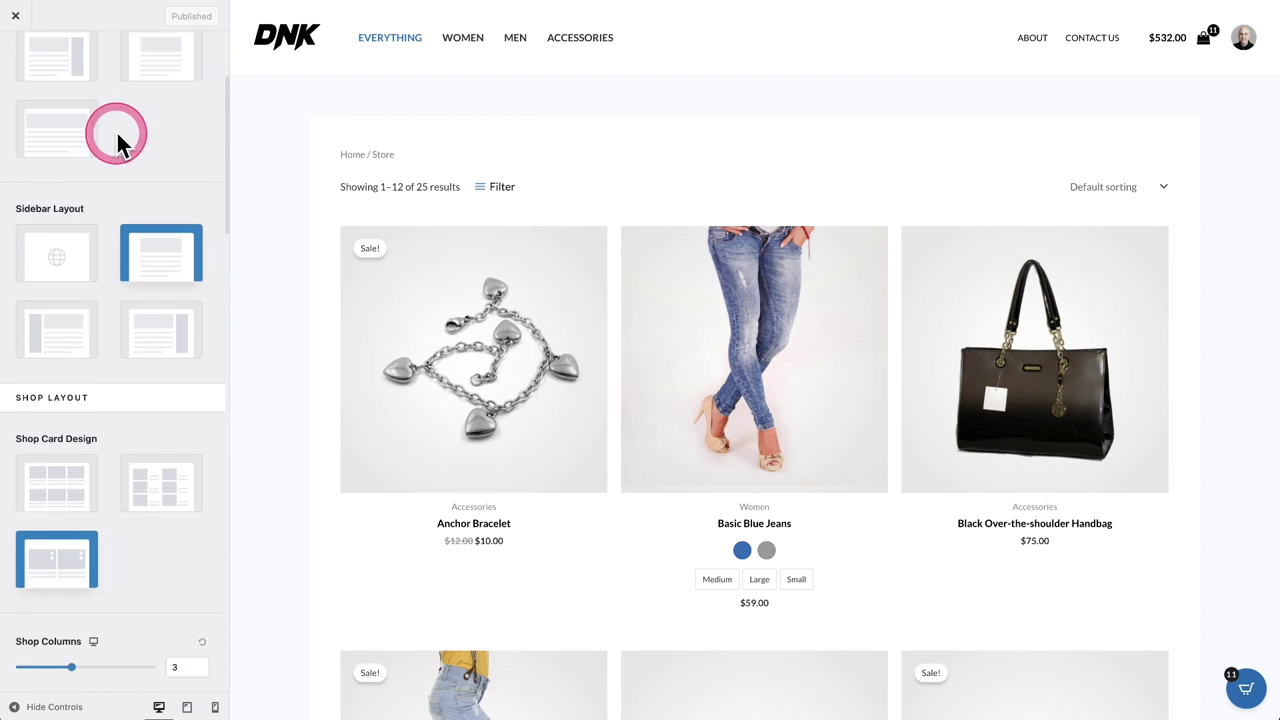
scroll(117, 140, down, 5)
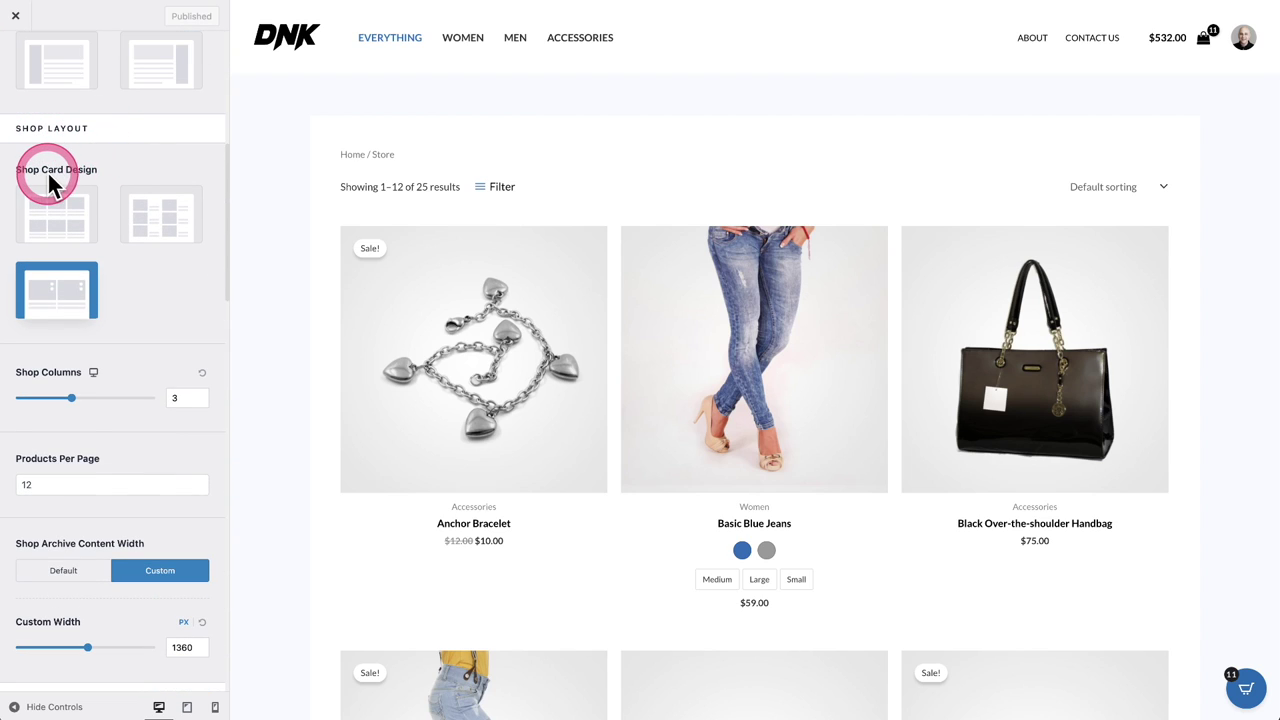
click(72, 300)
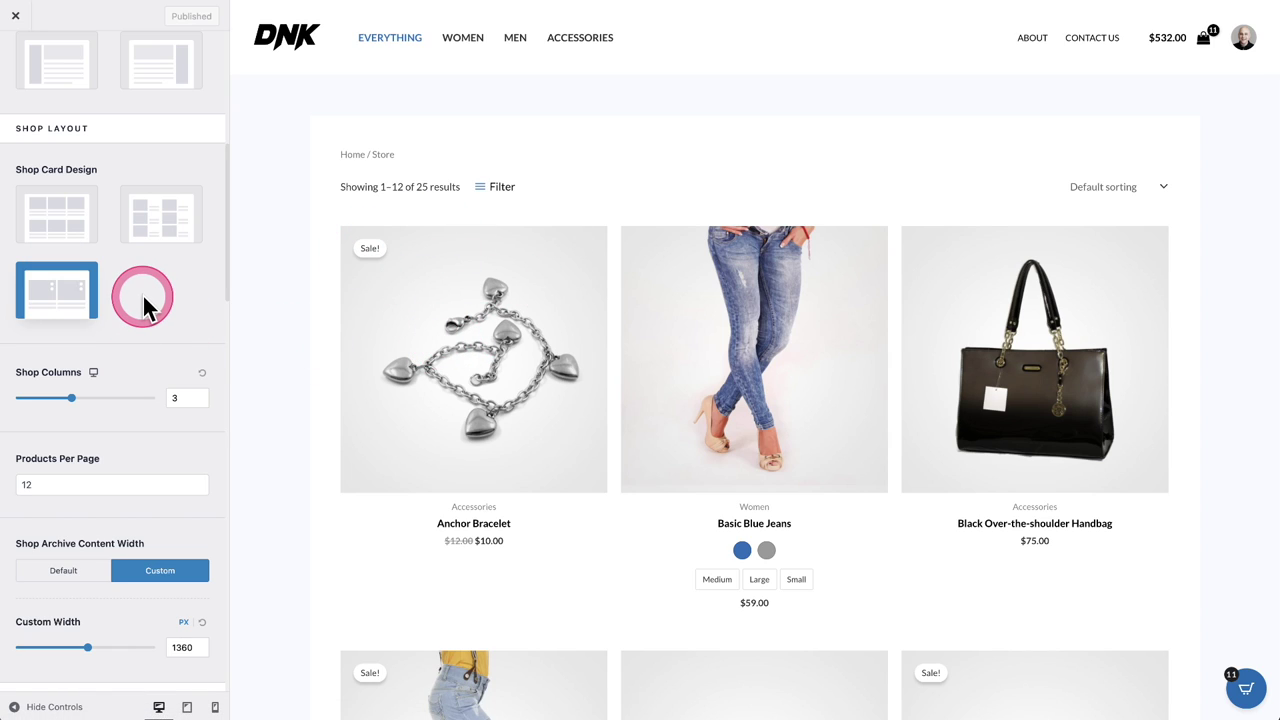
Arrange the Shop Card Structure to show category, title and price, hiding ratings, description and add-to-cart.
scroll(142, 293, down, 5)
scroll(142, 293, down, 7)
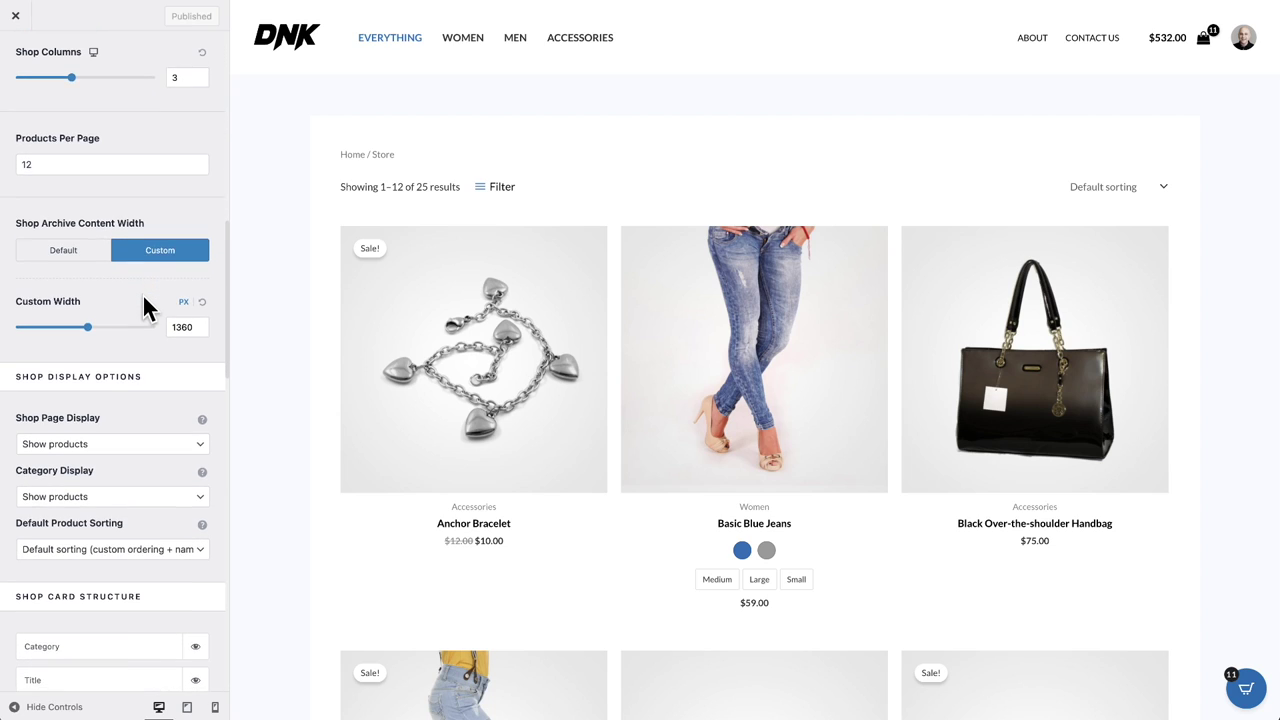
scroll(142, 293, down, 1)
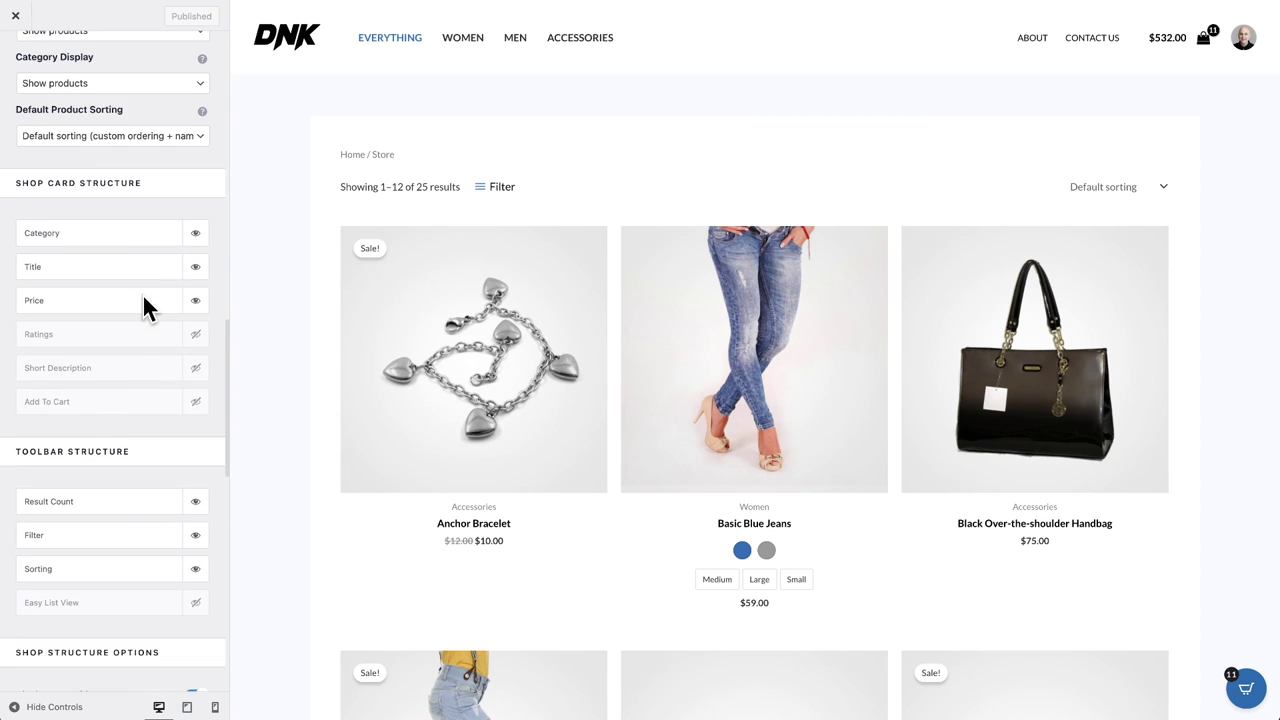
scroll(120, 260, up, 1)
click(34, 230)
drag(20, 222, 45, 222)
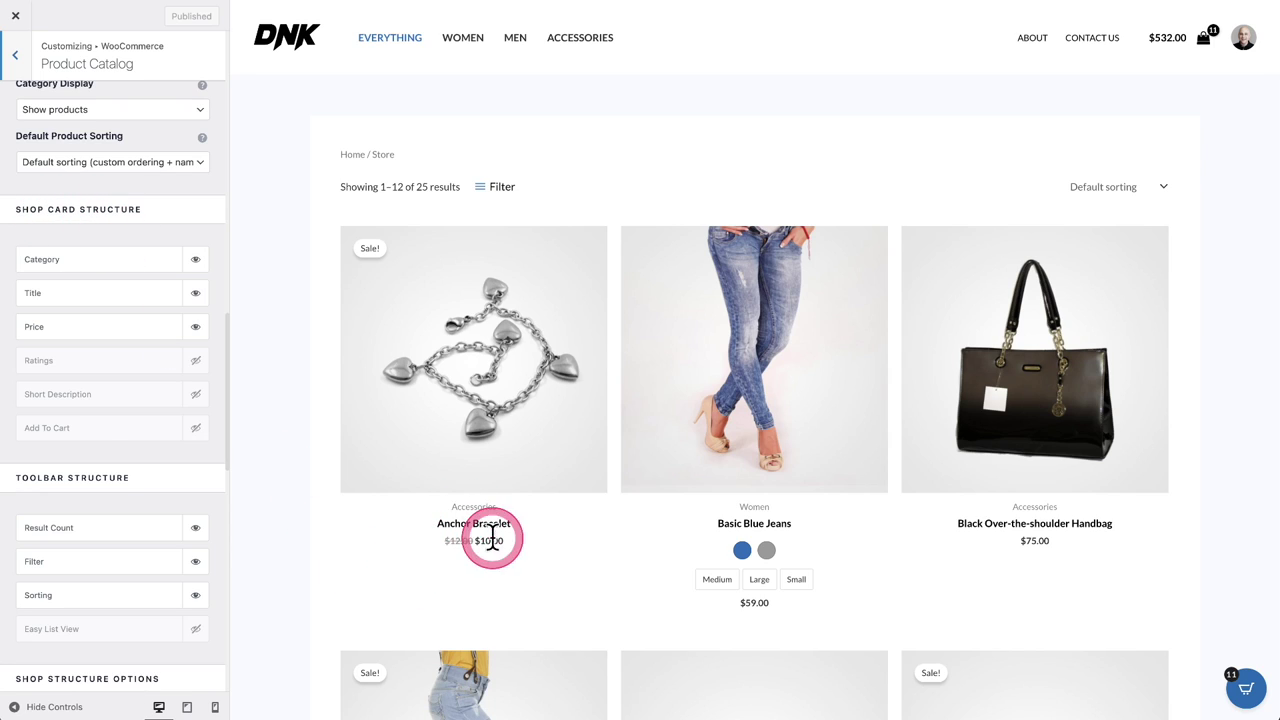
drag(72, 265, 118, 366)
scroll(117, 366, down, 5)
drag(51, 234, 110, 255)
click(496, 192)
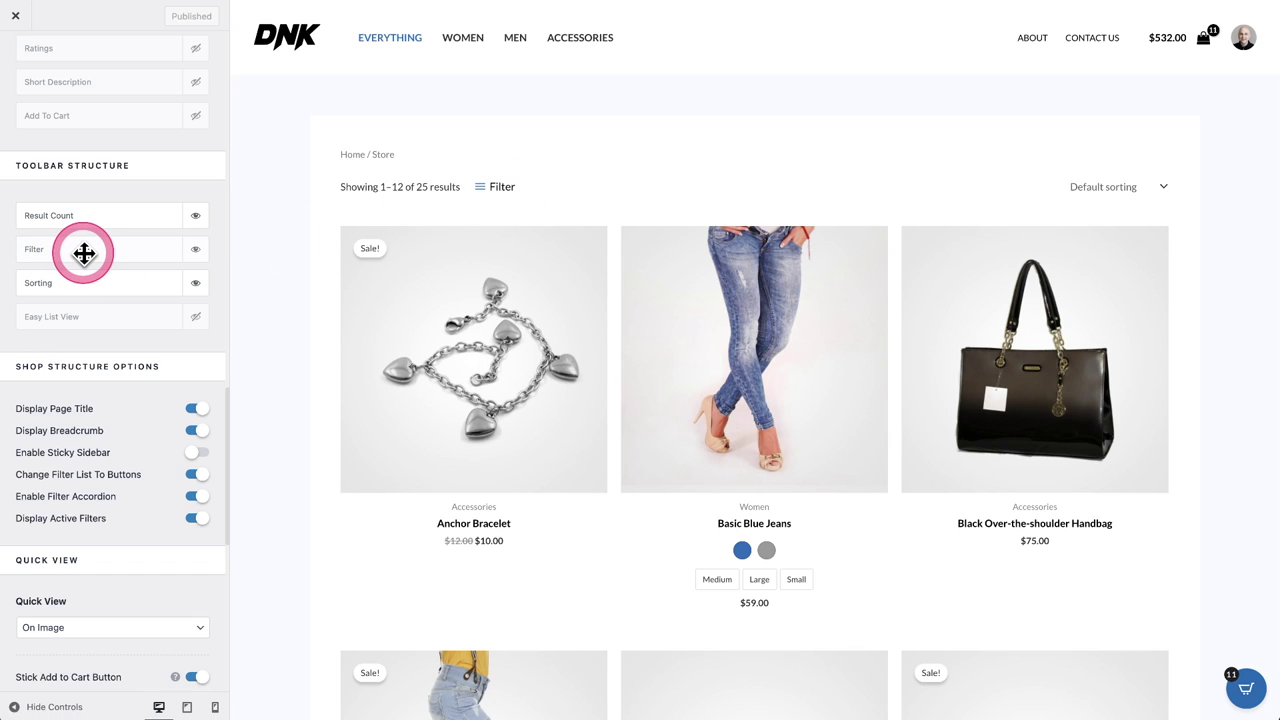
scroll(88, 254, down, 4)
scroll(88, 254, down, 6)
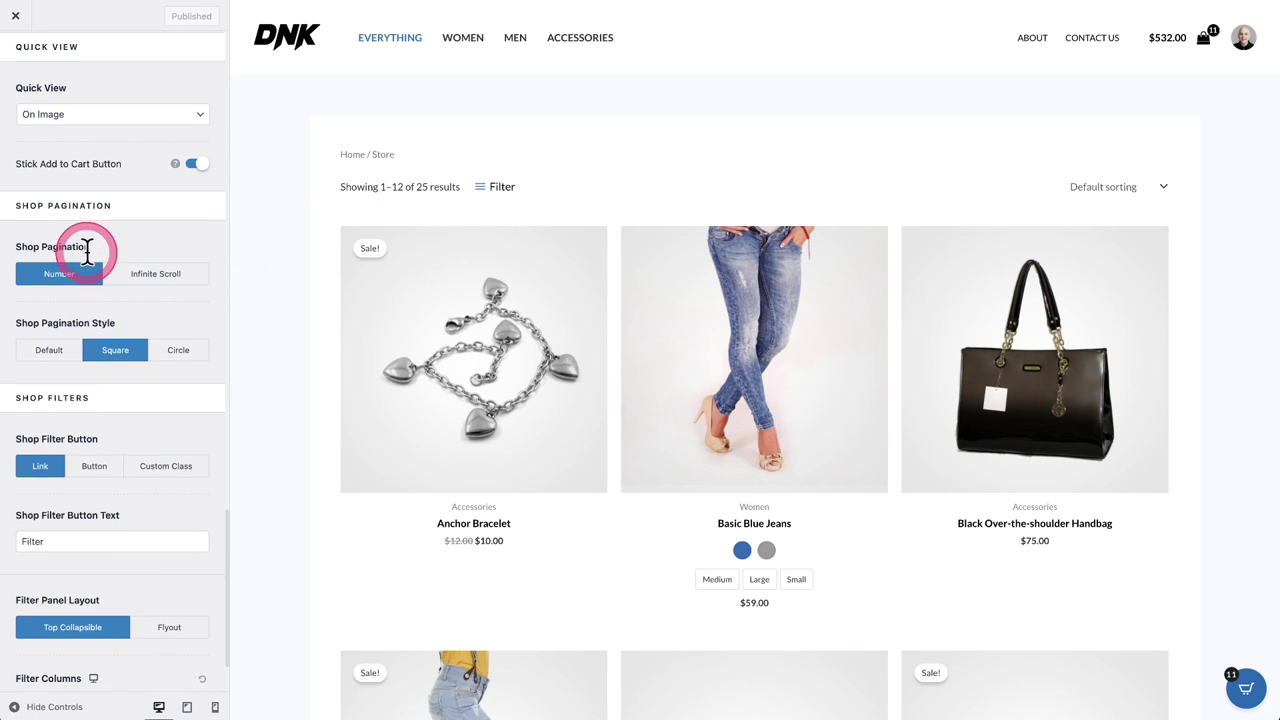
click(112, 360)
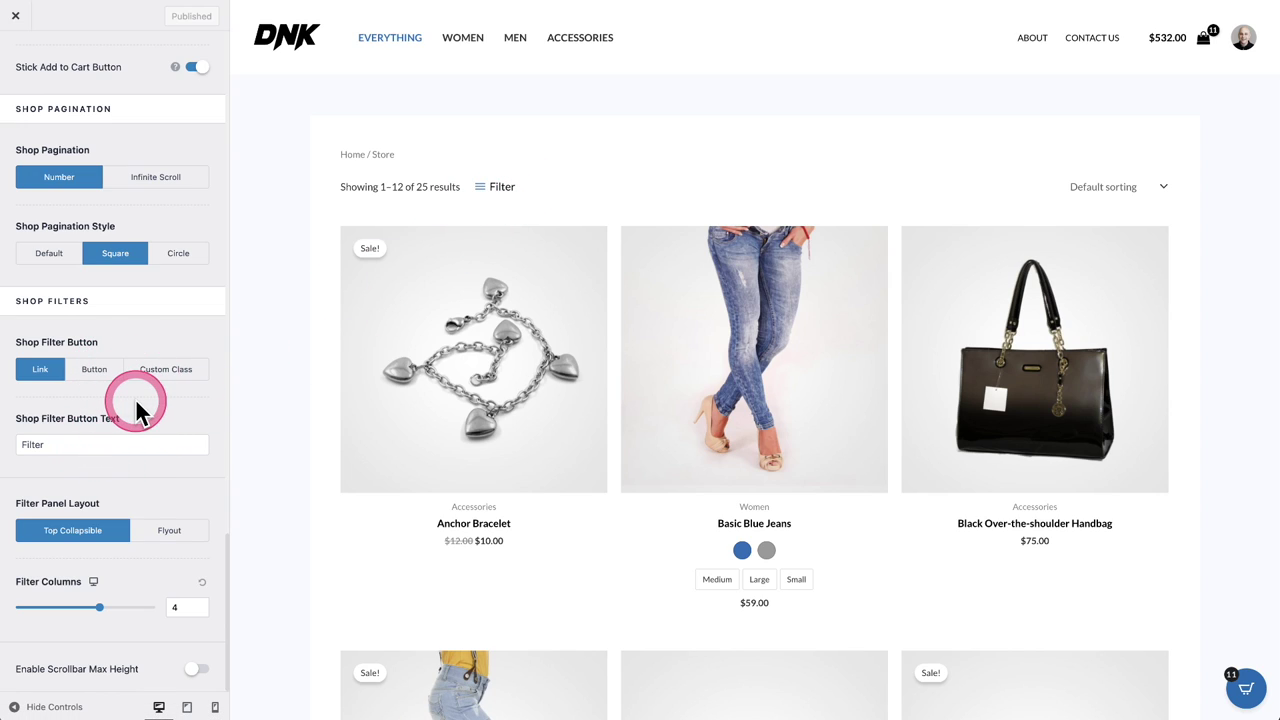
scroll(136, 407, up, 20)
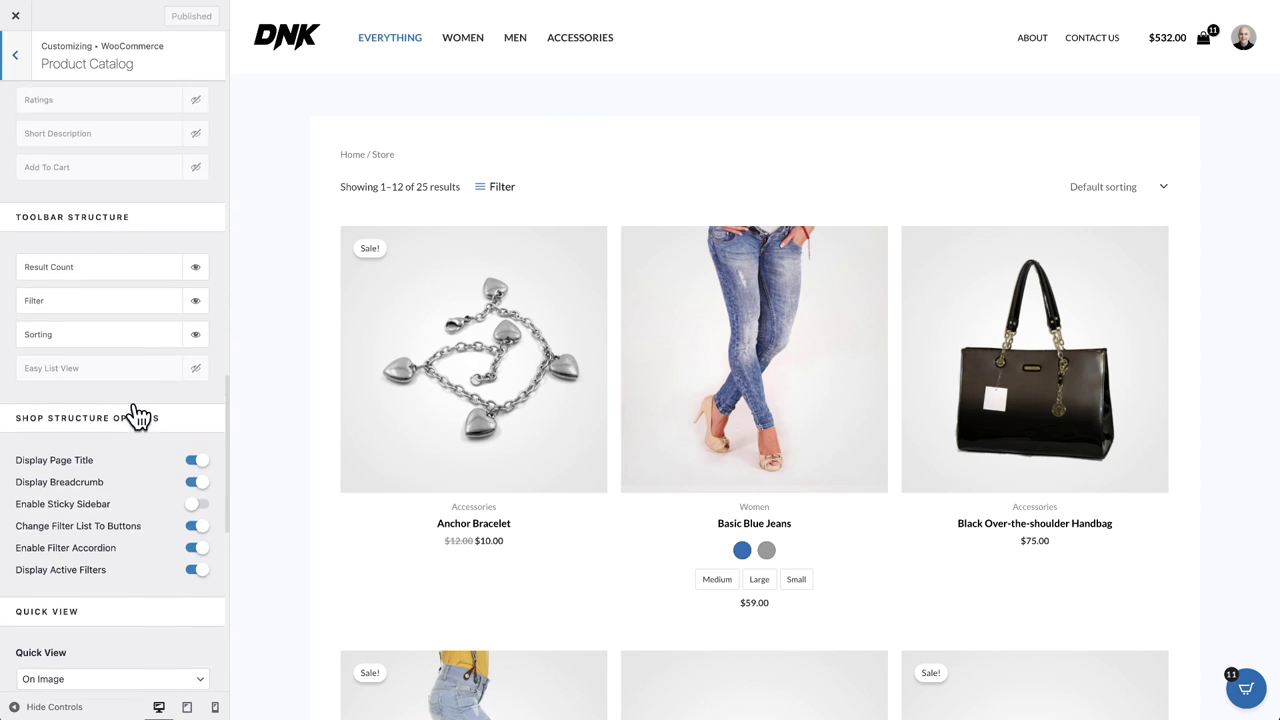
scroll(138, 415, up, 2)
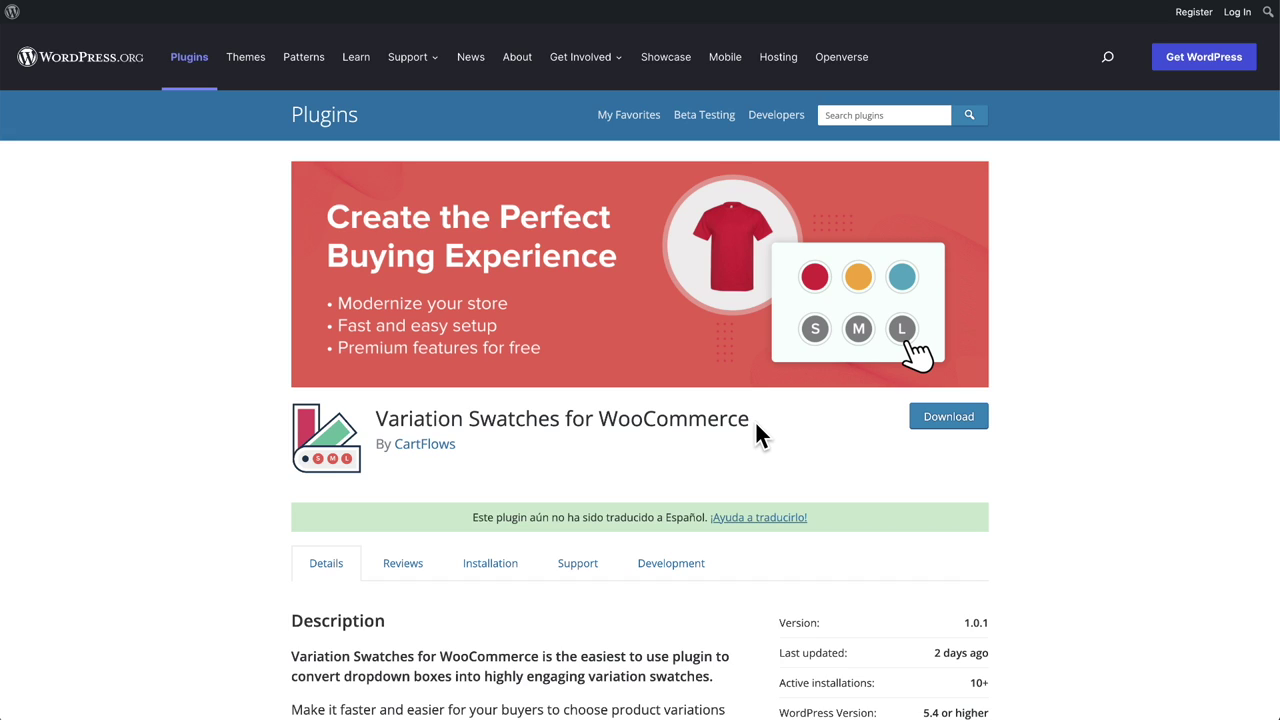
Open the Variation Swatches for WooCommerce plugin listing.
click(535, 422)
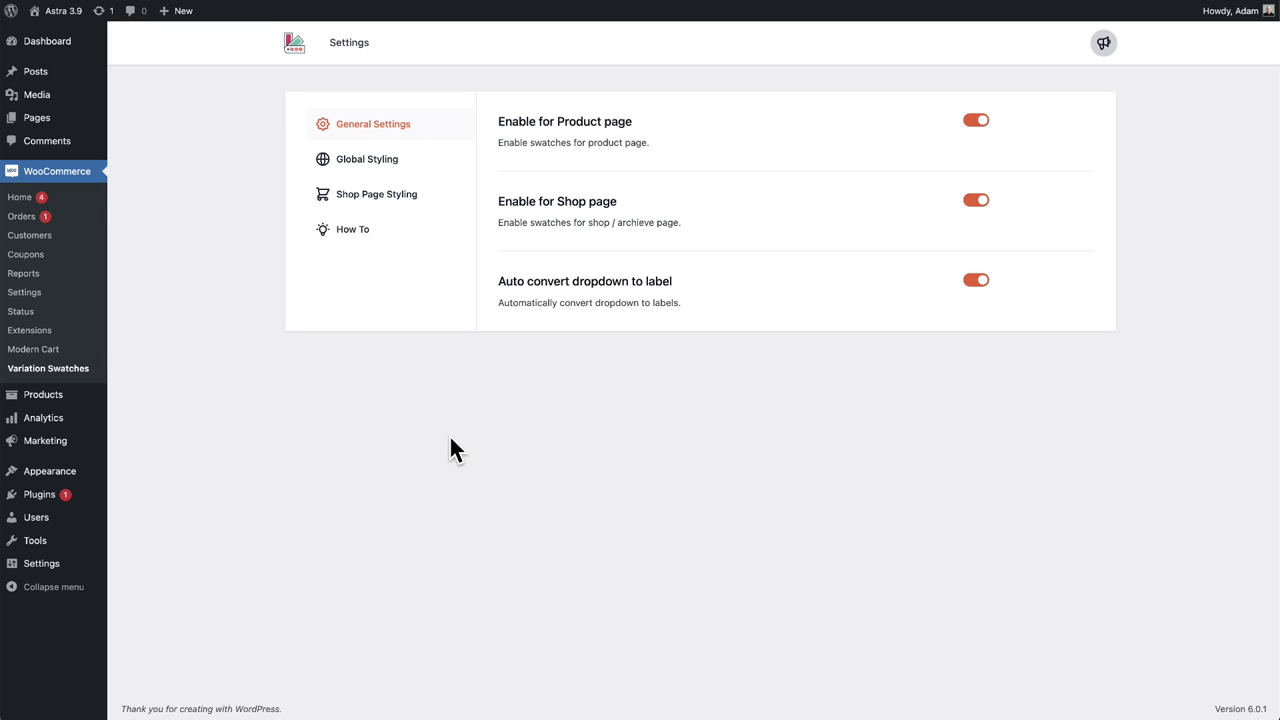
Go to Products > Attributes and place the cursor in the new attribute's Name field.
mouse_move(60, 398)
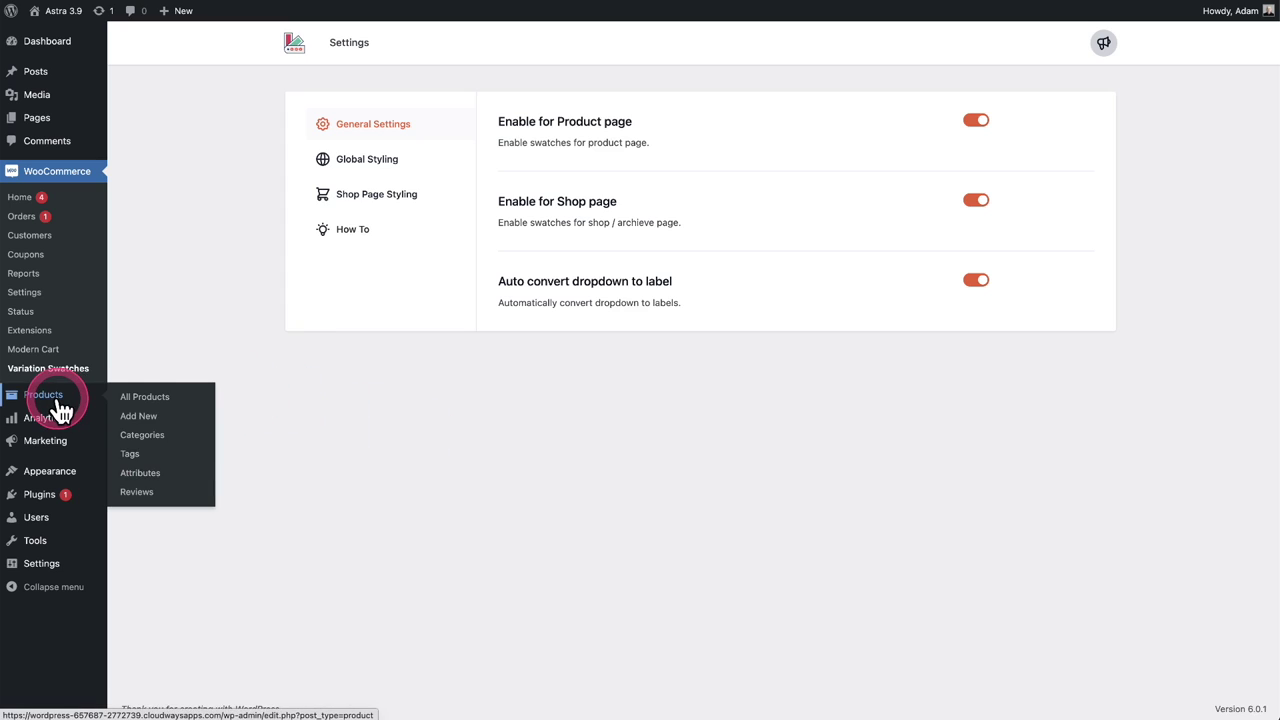
click(160, 476)
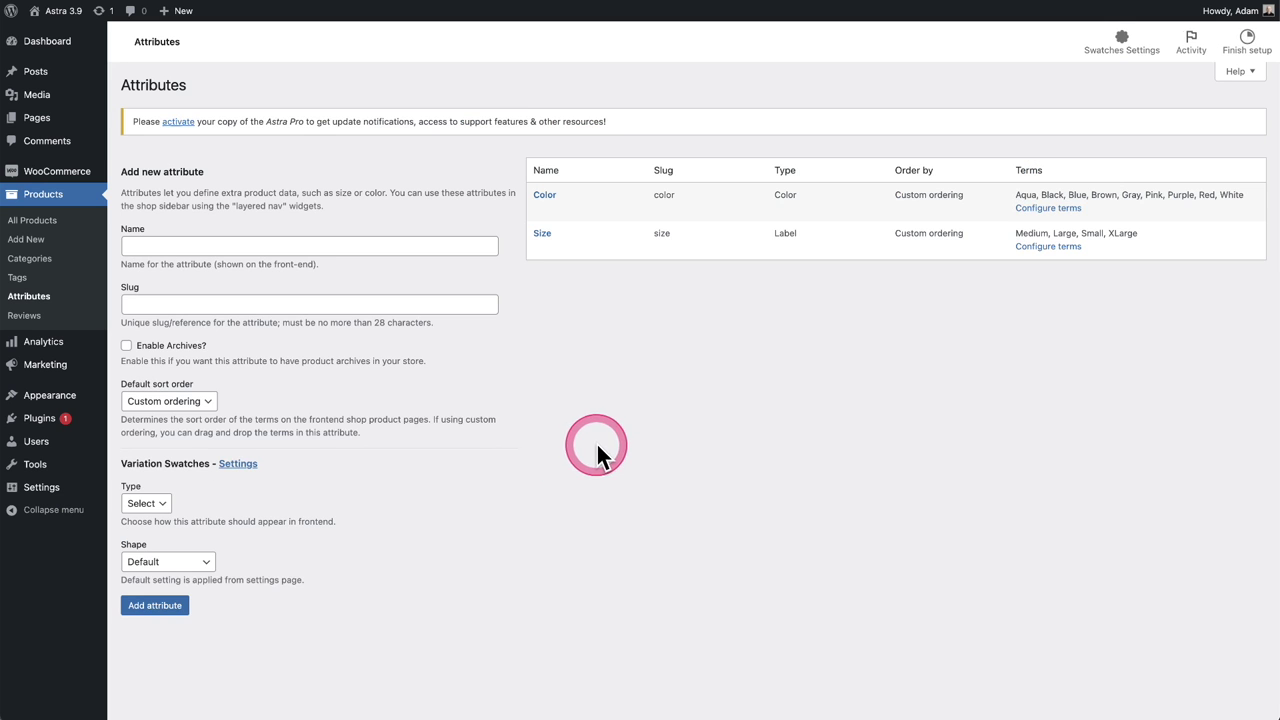
mouse_move(581, 257)
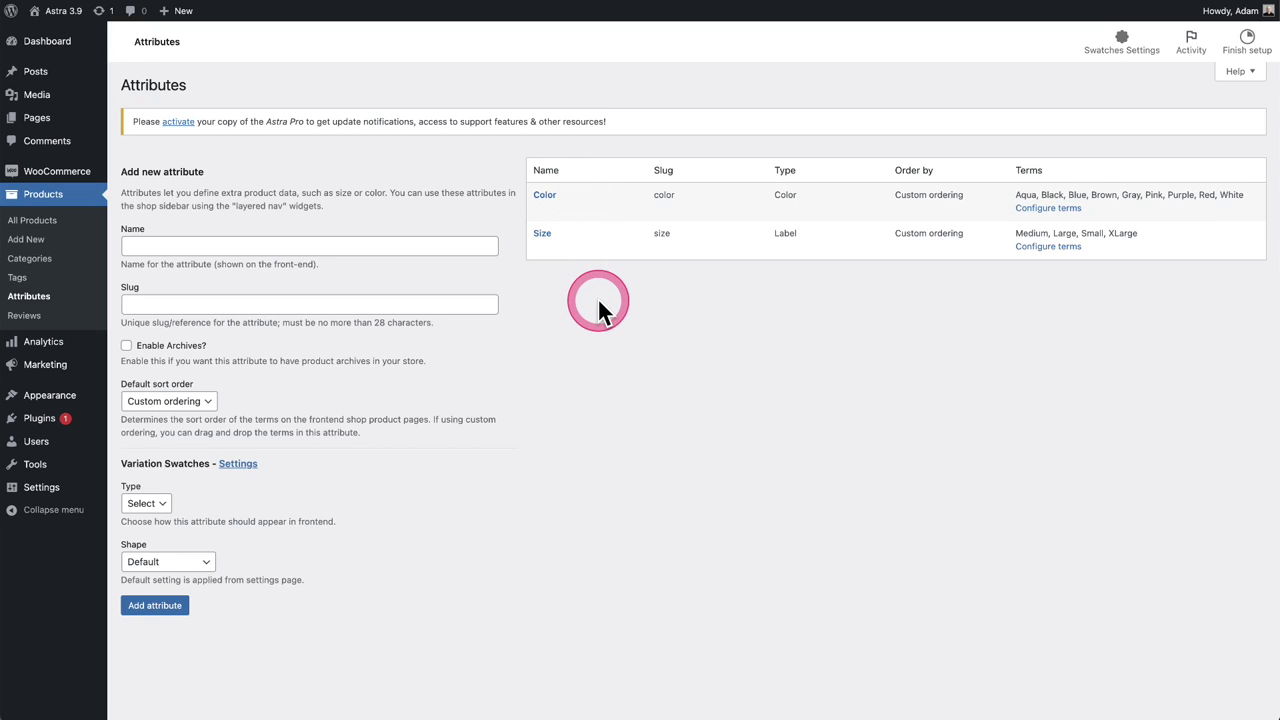
click(291, 245)
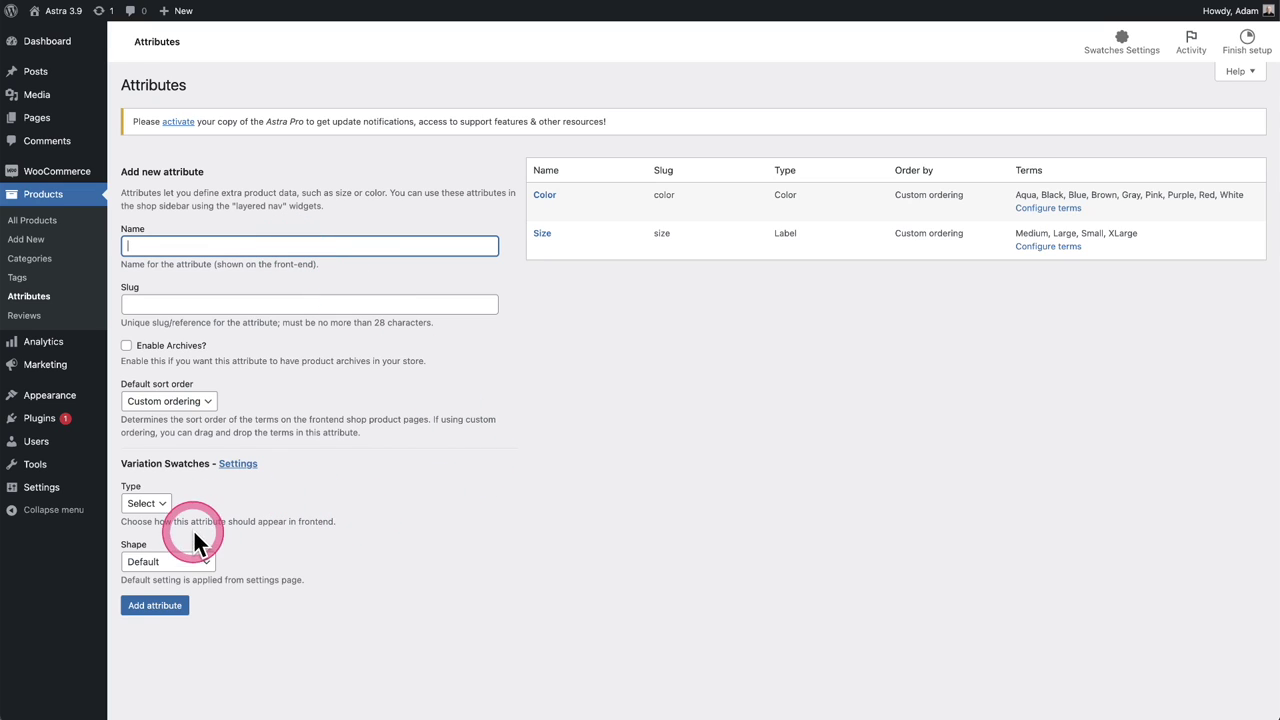
Review the Variation Swatches Type and Shape options, leaving Shape as Default.
click(160, 506)
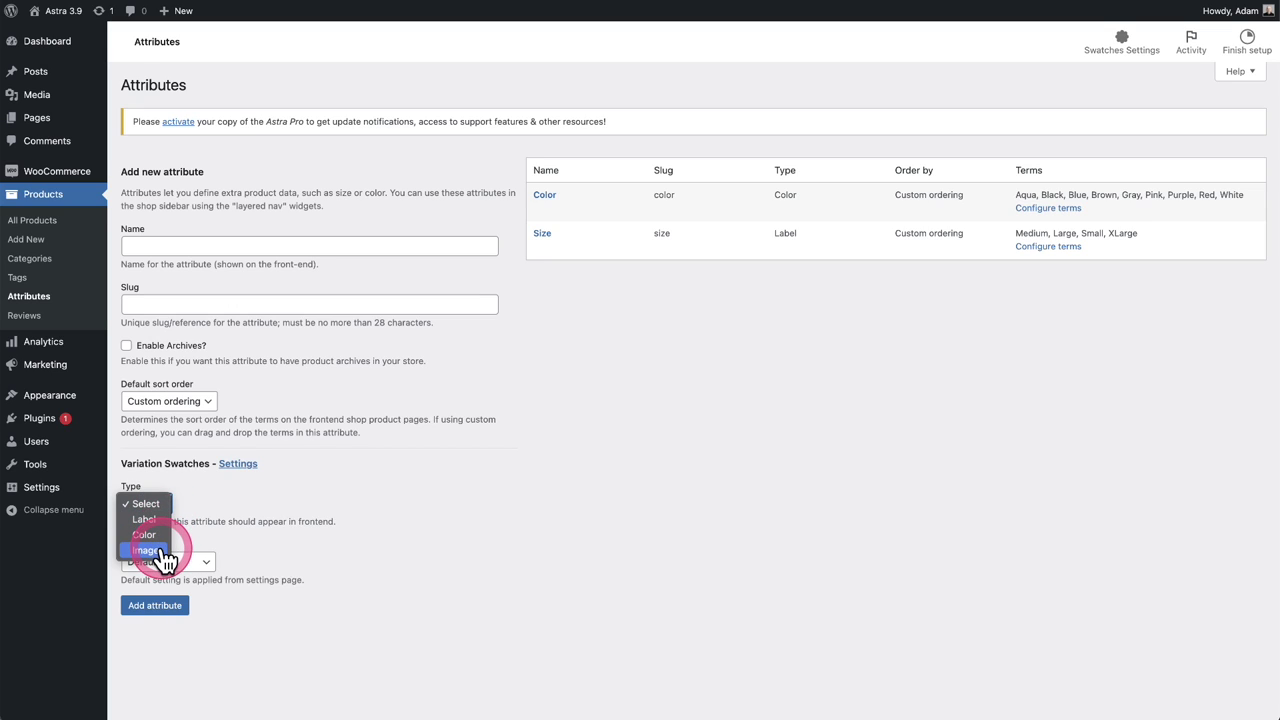
click(305, 535)
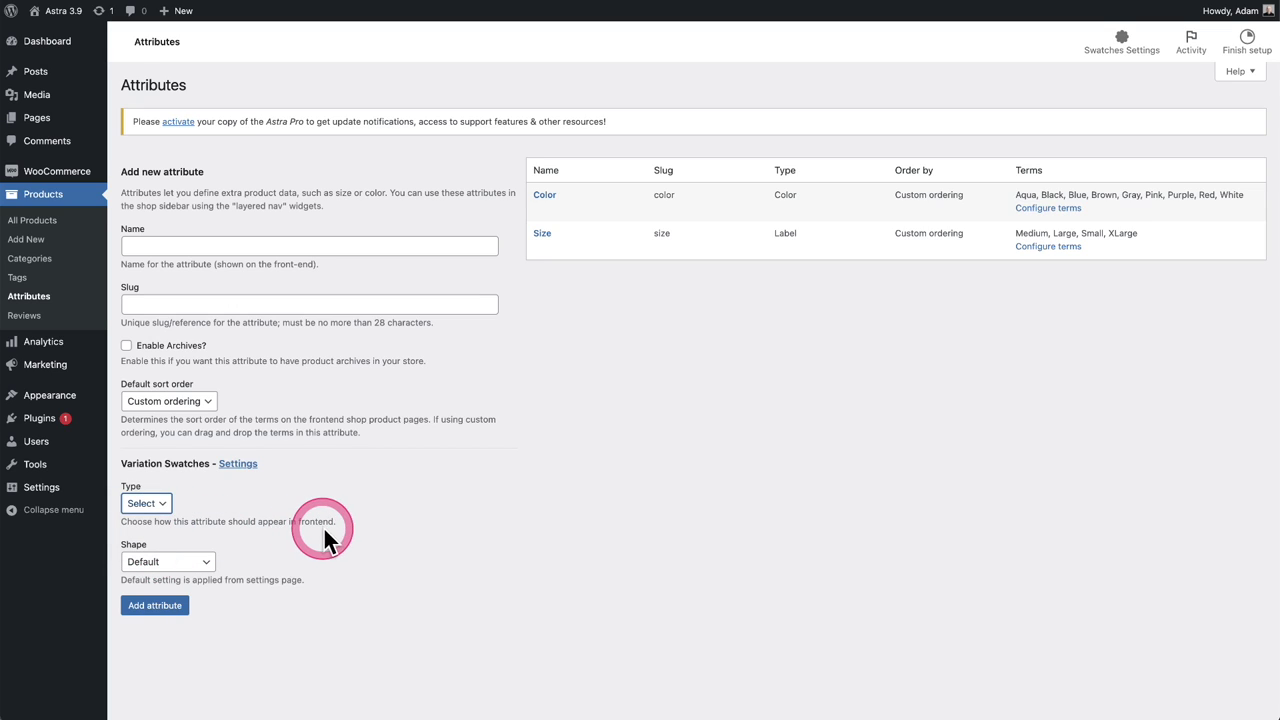
click(205, 572)
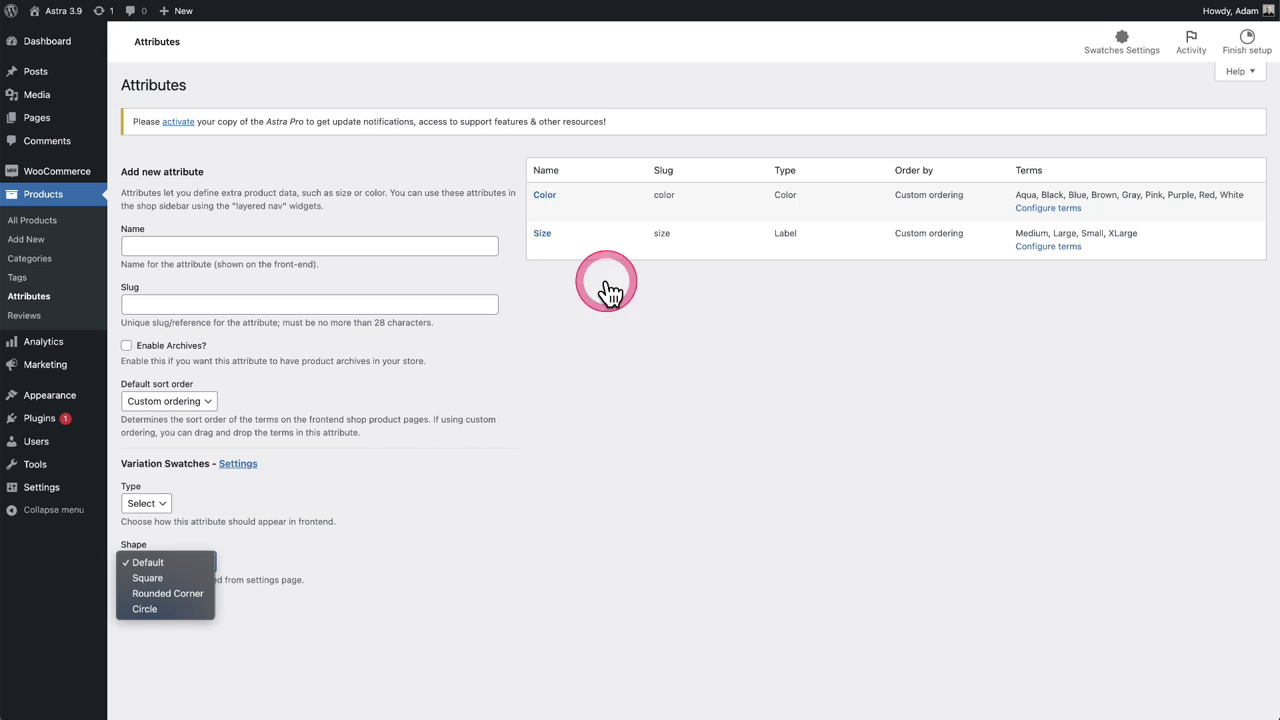
click(636, 362)
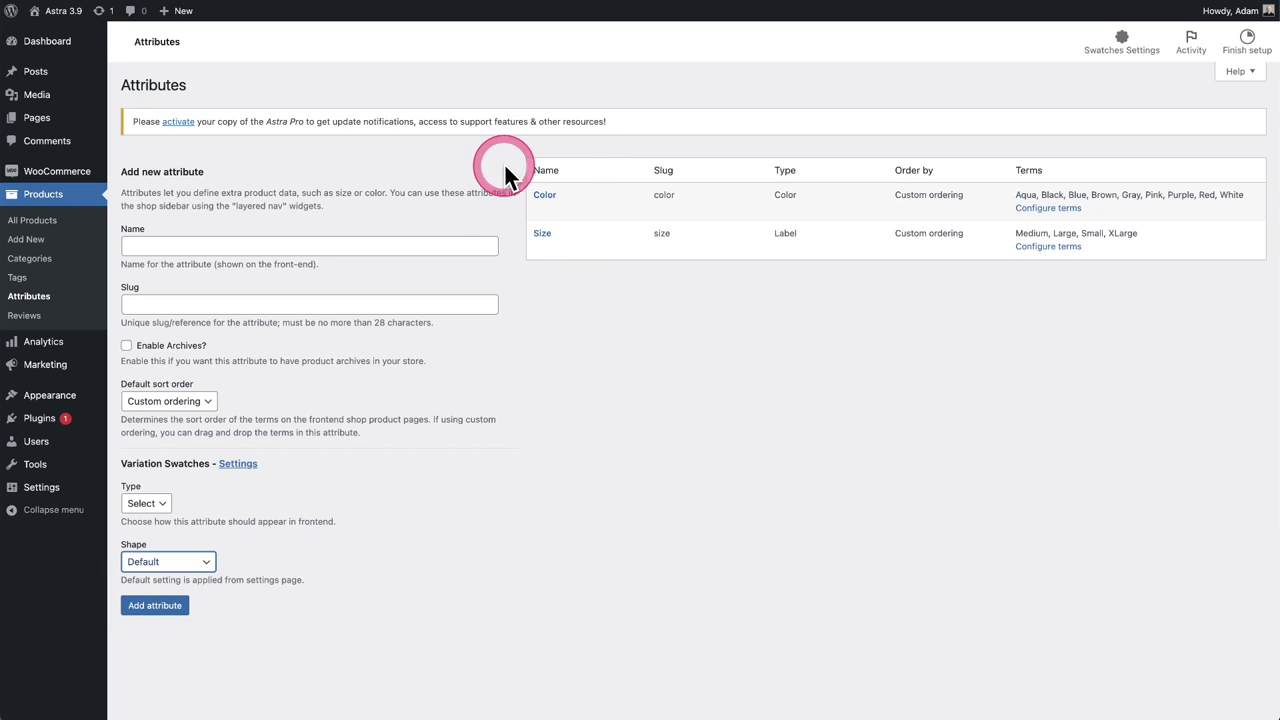
Open the Color attribute's edit form and edit its swatch size value of 32.
mouse_move(531, 200)
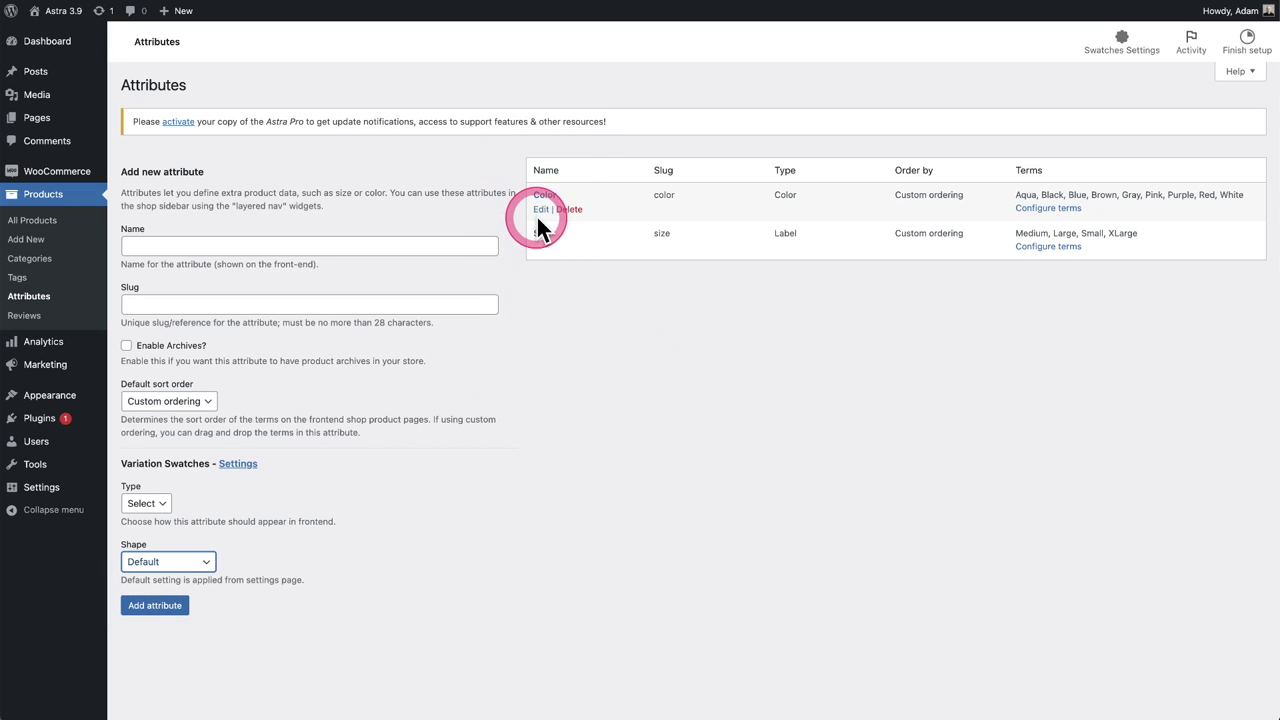
click(540, 210)
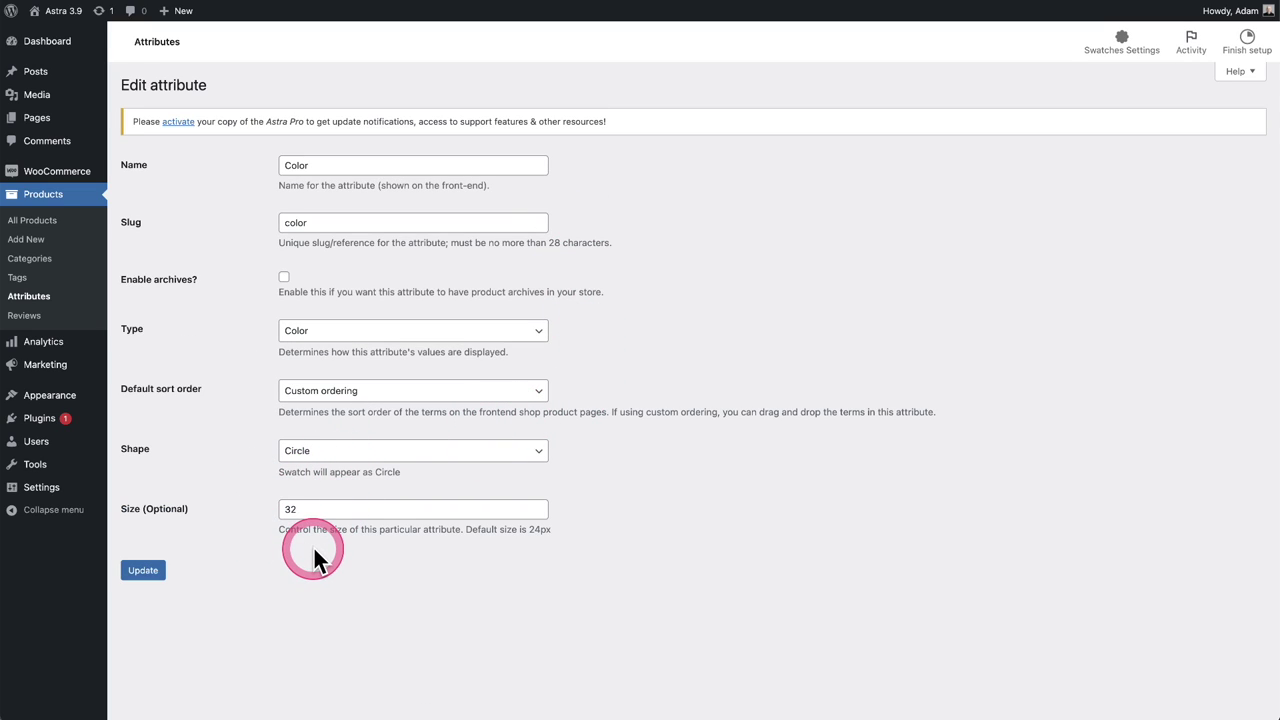
click(306, 512)
key(BackSpace)
key(BackSpace)
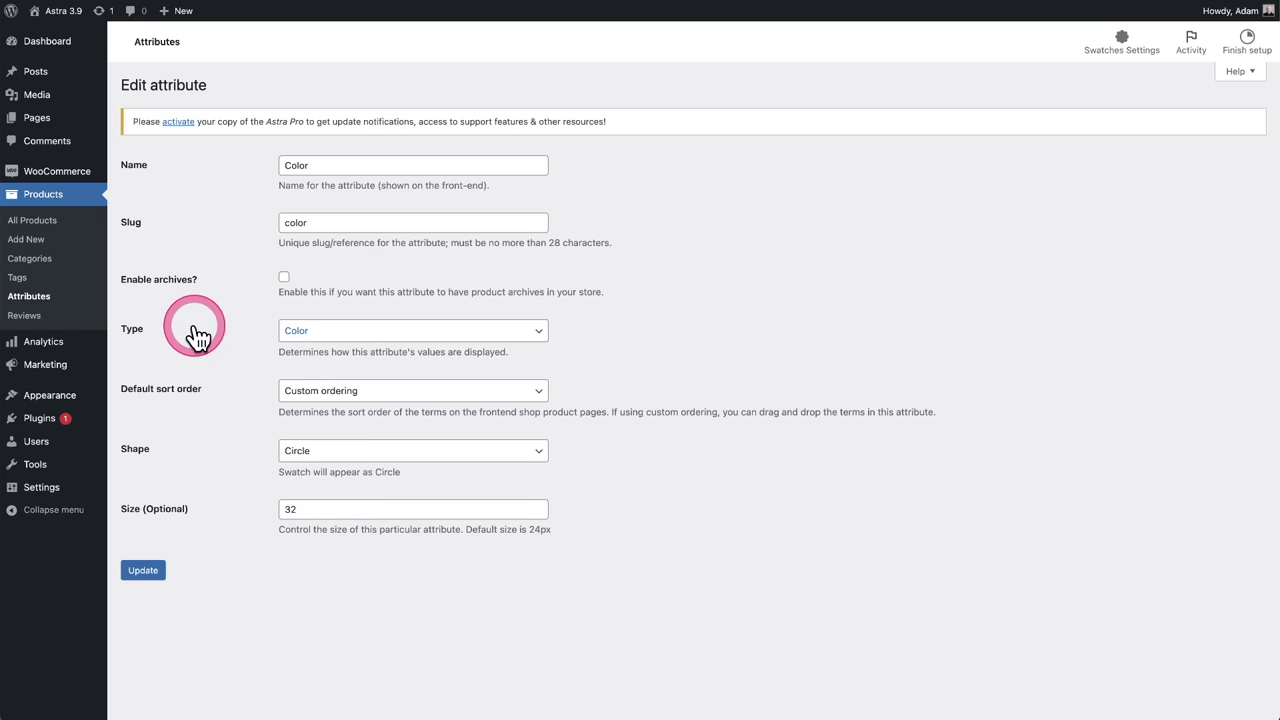
Look at the Label and Image swatch types for Color, keeping it as Color type.
click(460, 338)
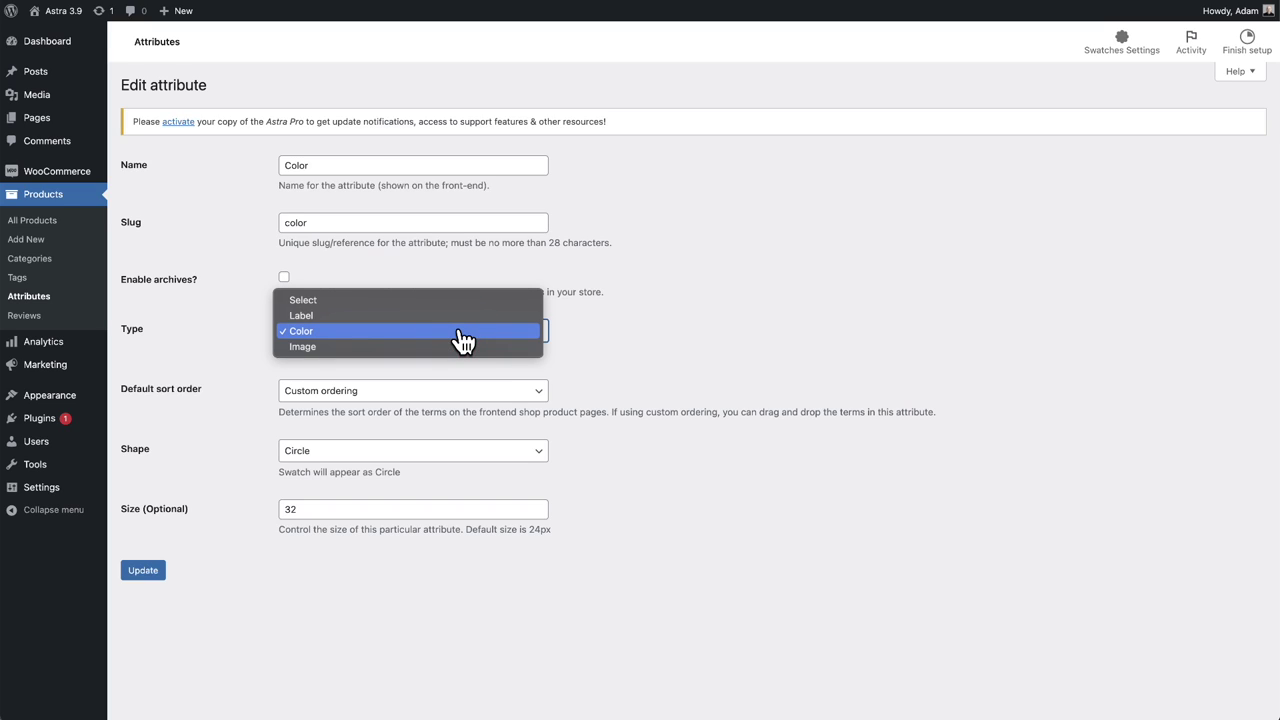
click(463, 340)
click(459, 320)
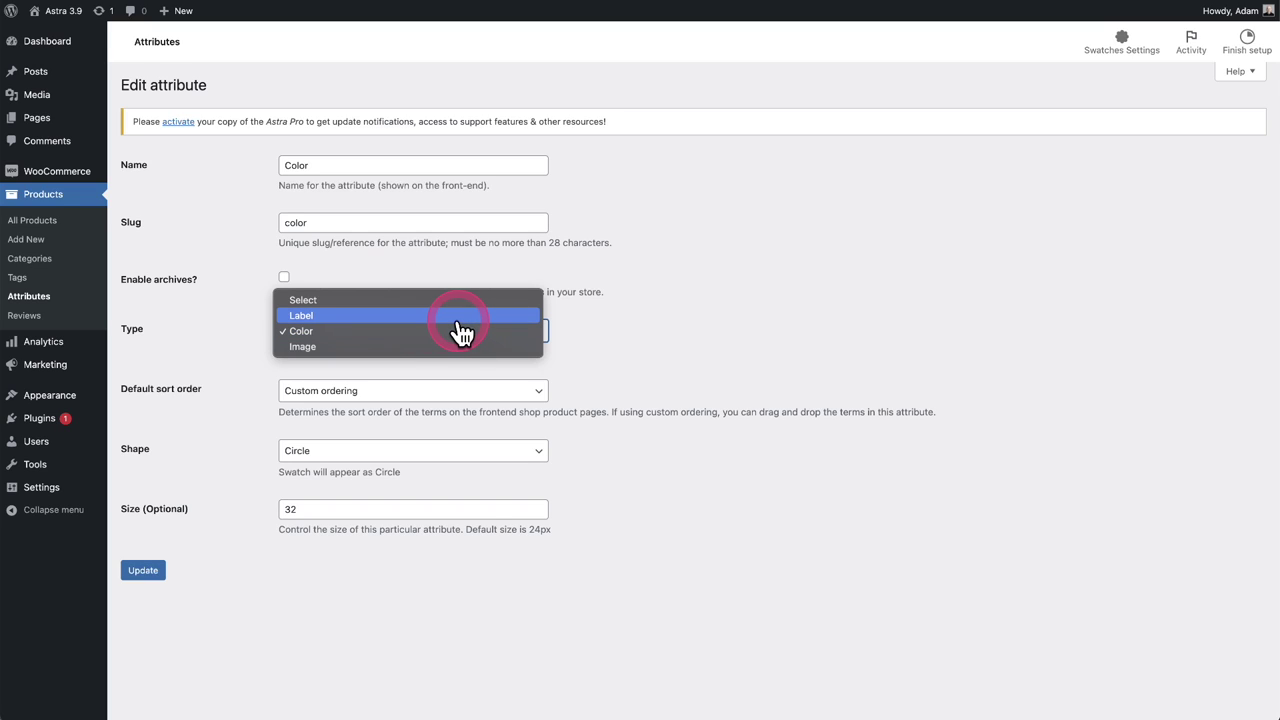
drag(461, 330, 463, 357)
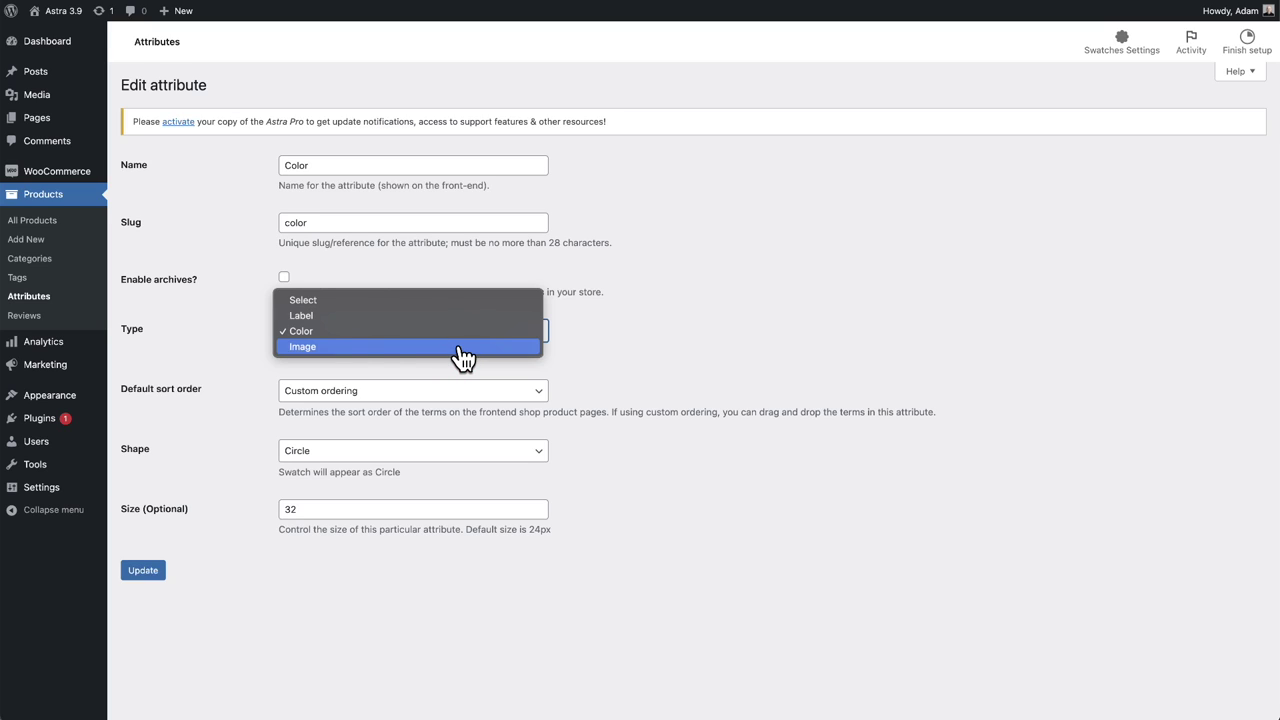
click(463, 355)
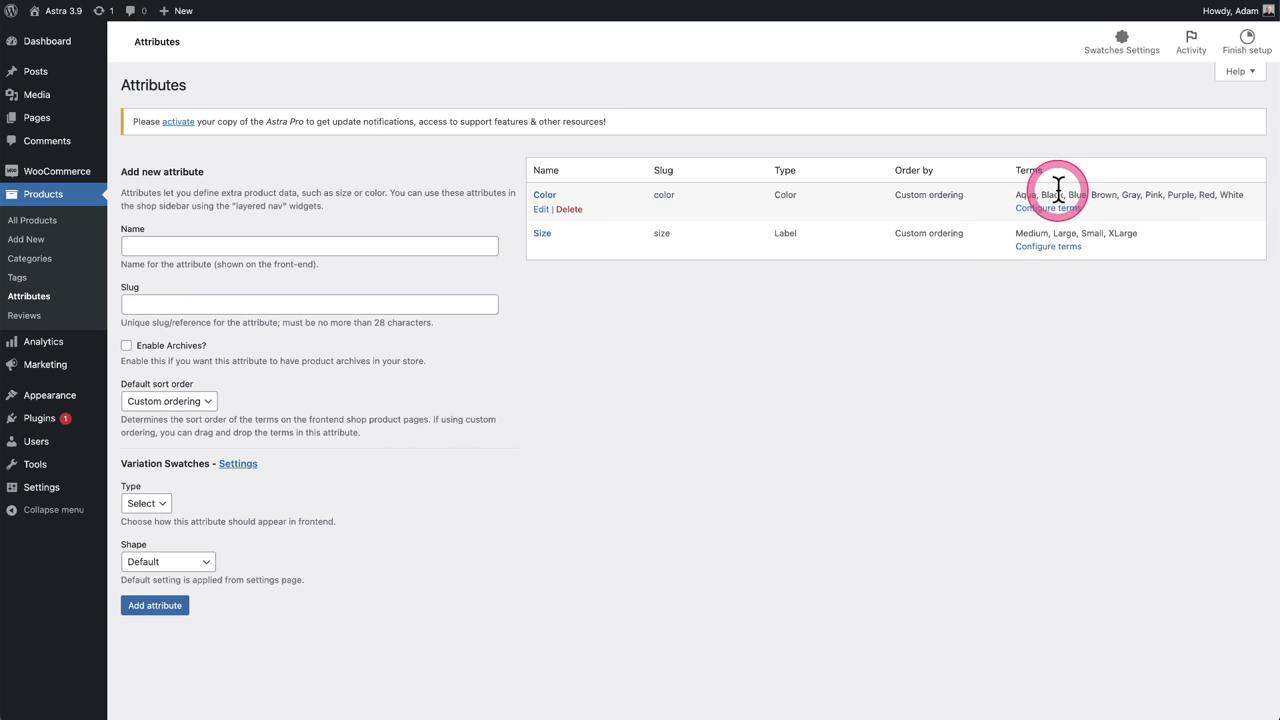
Review the Color attribute's nine terms and open the Aqua term for editing.
click(1044, 216)
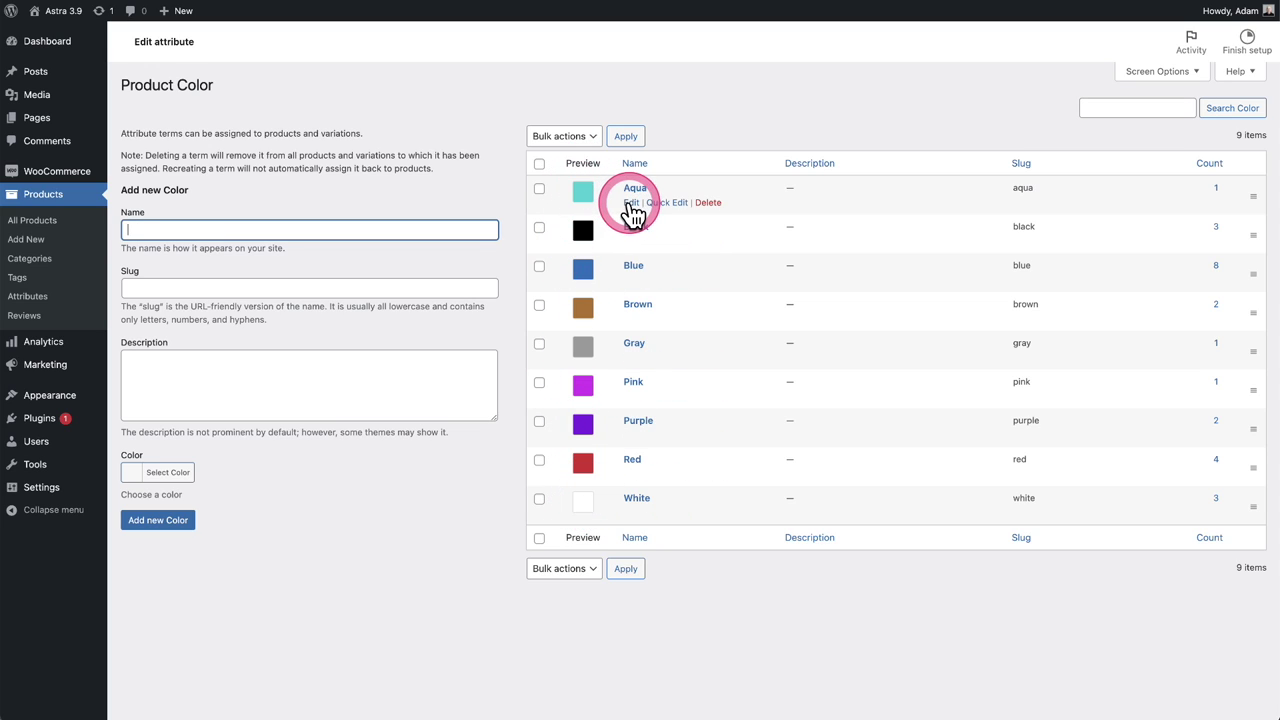
click(631, 204)
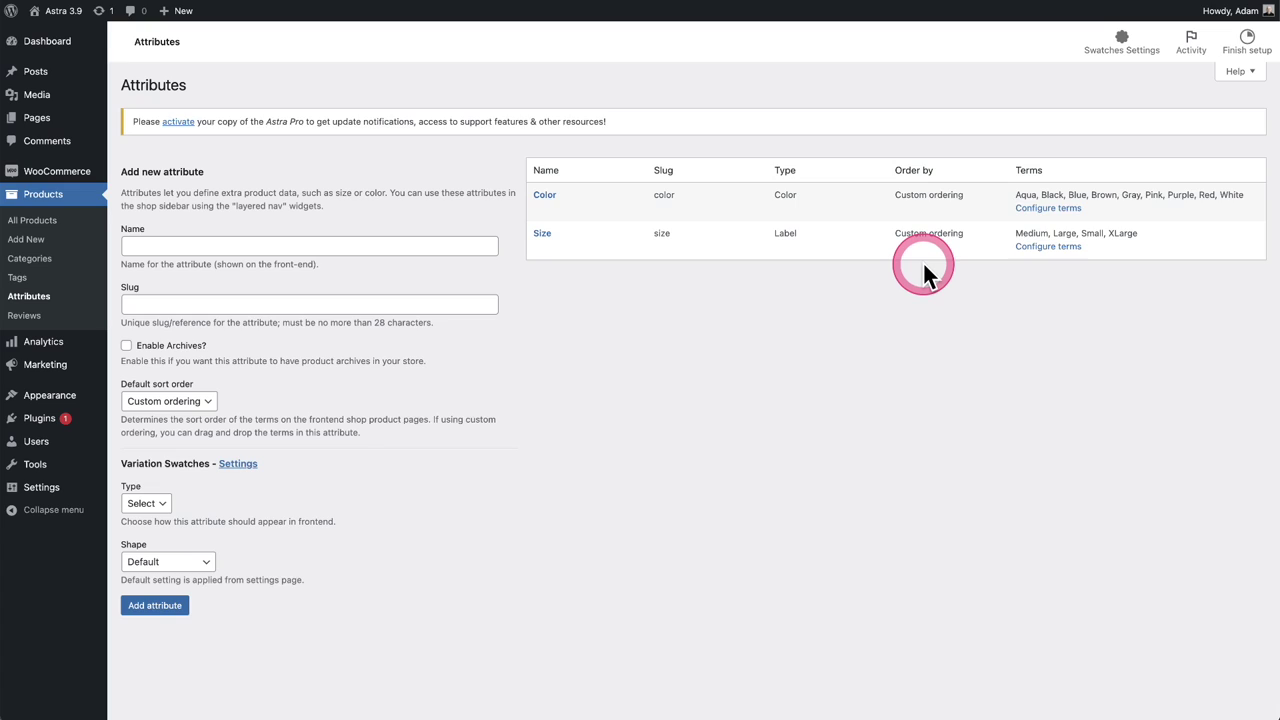
Open the Product Size attribute's Medium term for editing and select its name text.
click(1030, 247)
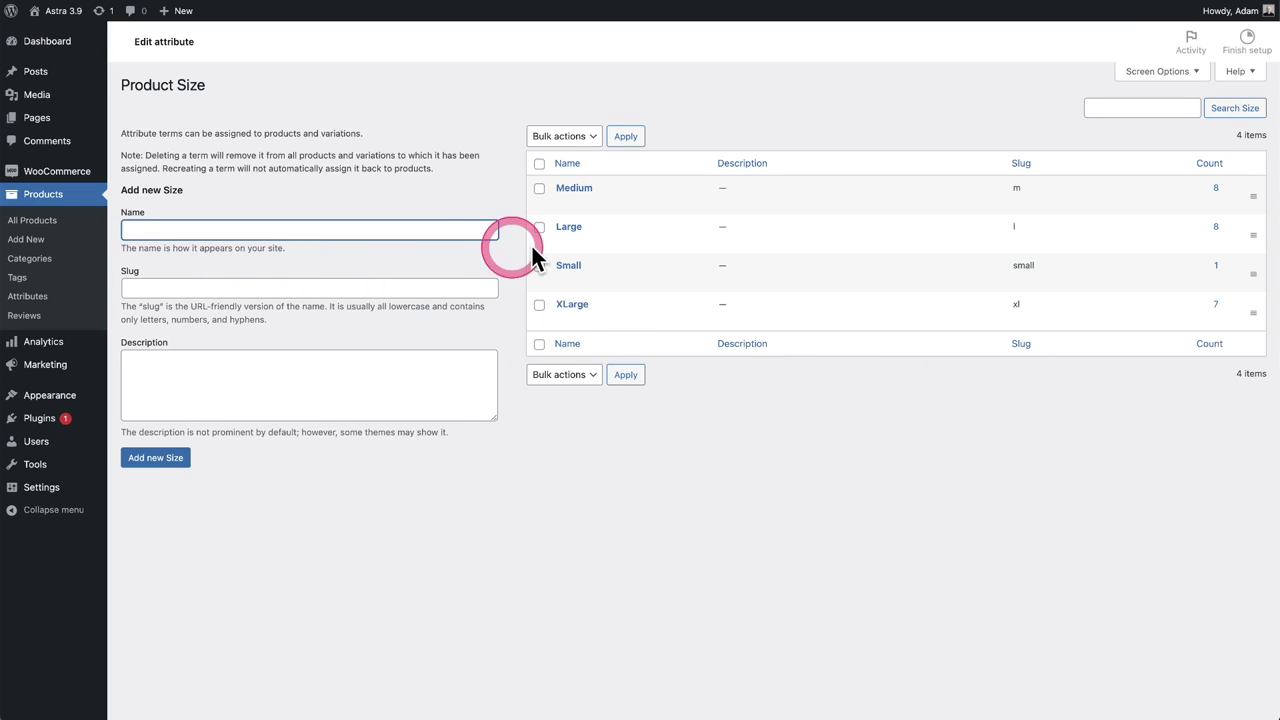
mouse_move(571, 209)
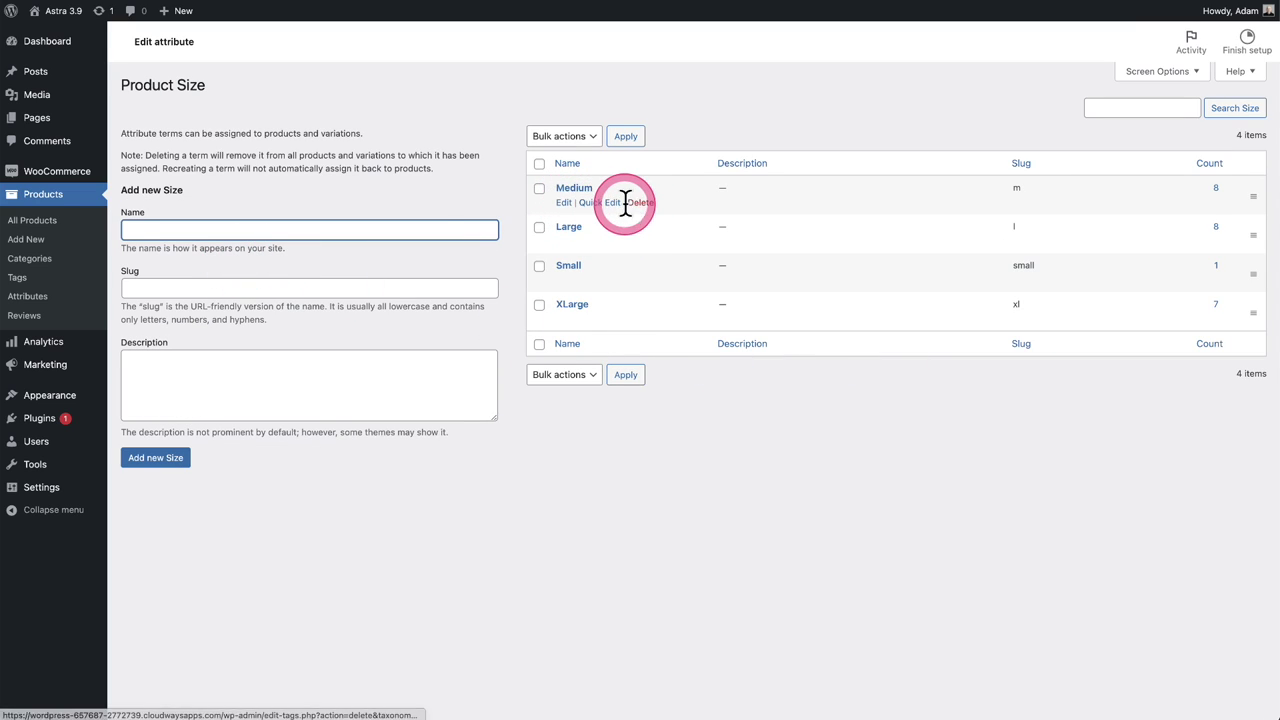
click(563, 203)
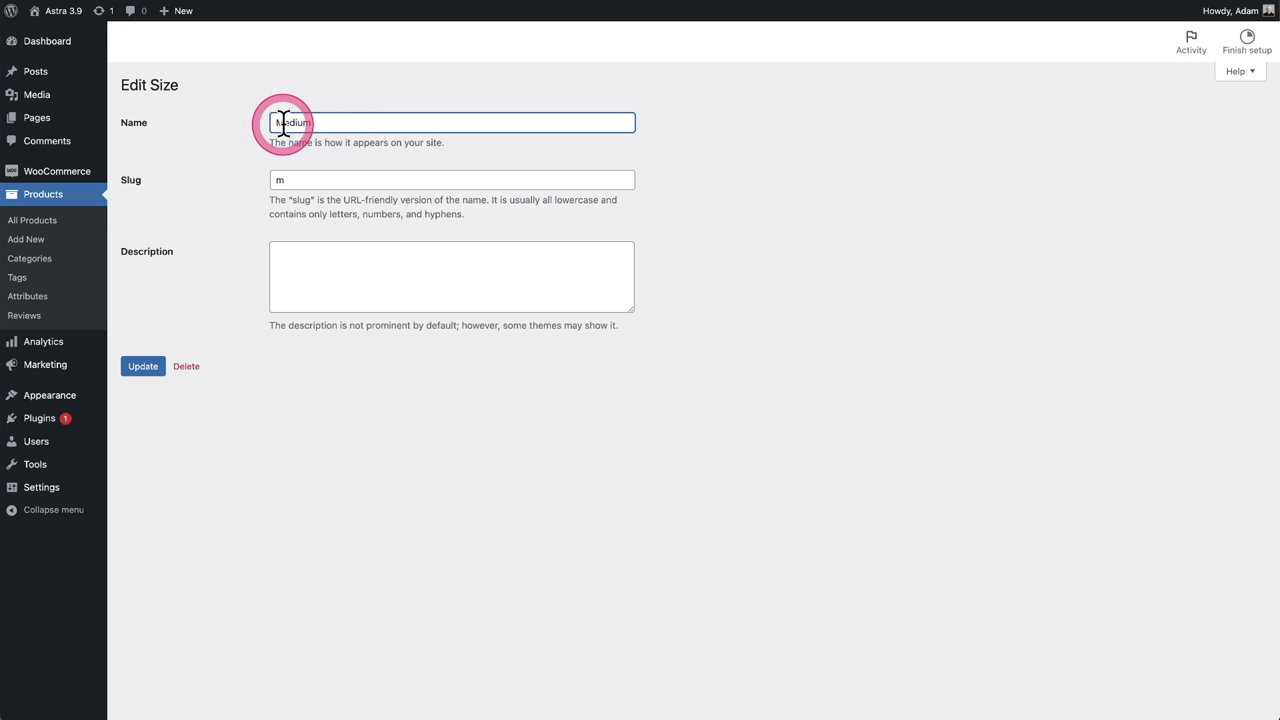
drag(285, 122, 351, 124)
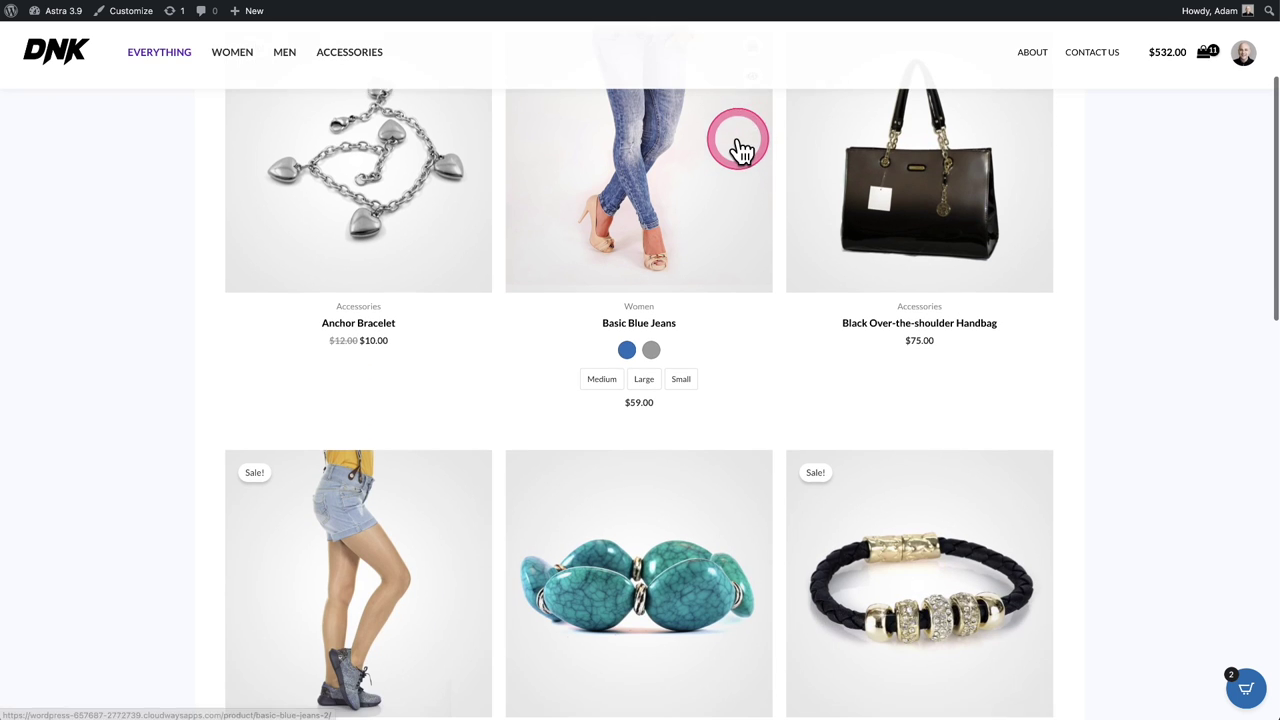
Scroll the storefront shop grid and open the Basic Blue Jeans product page.
scroll(660, 260, down, 1)
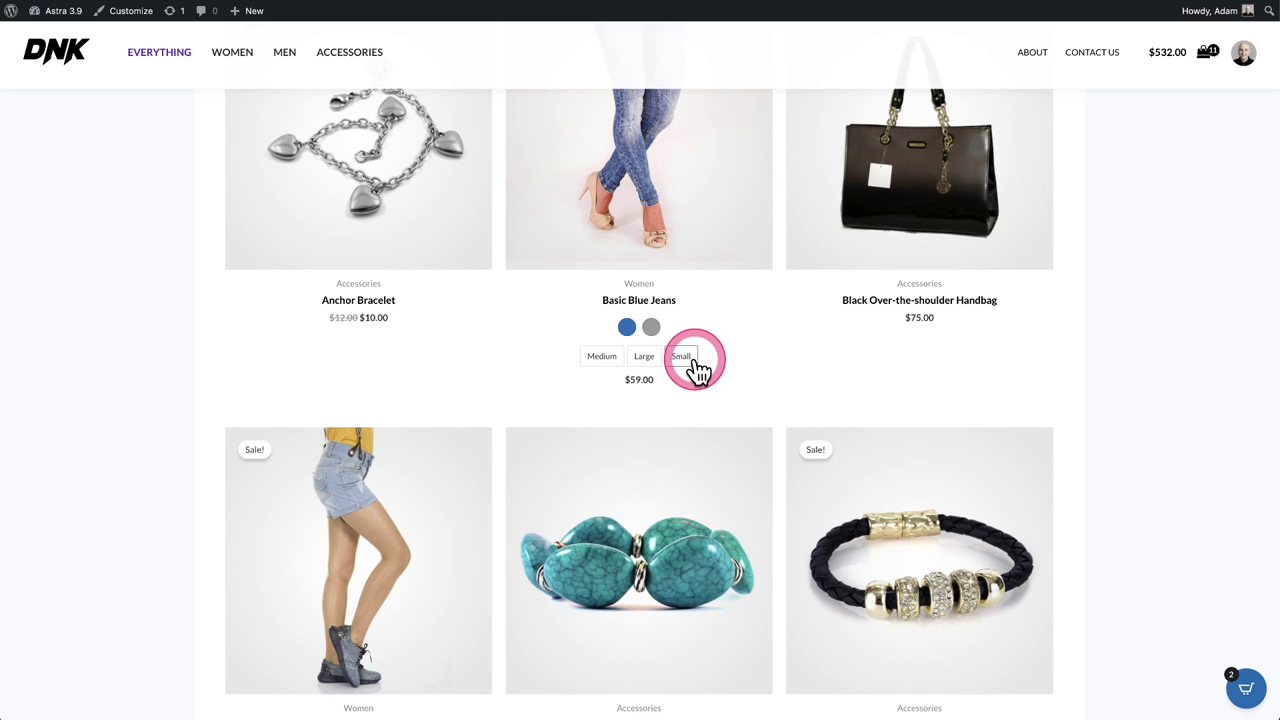
scroll(726, 330, up, 3)
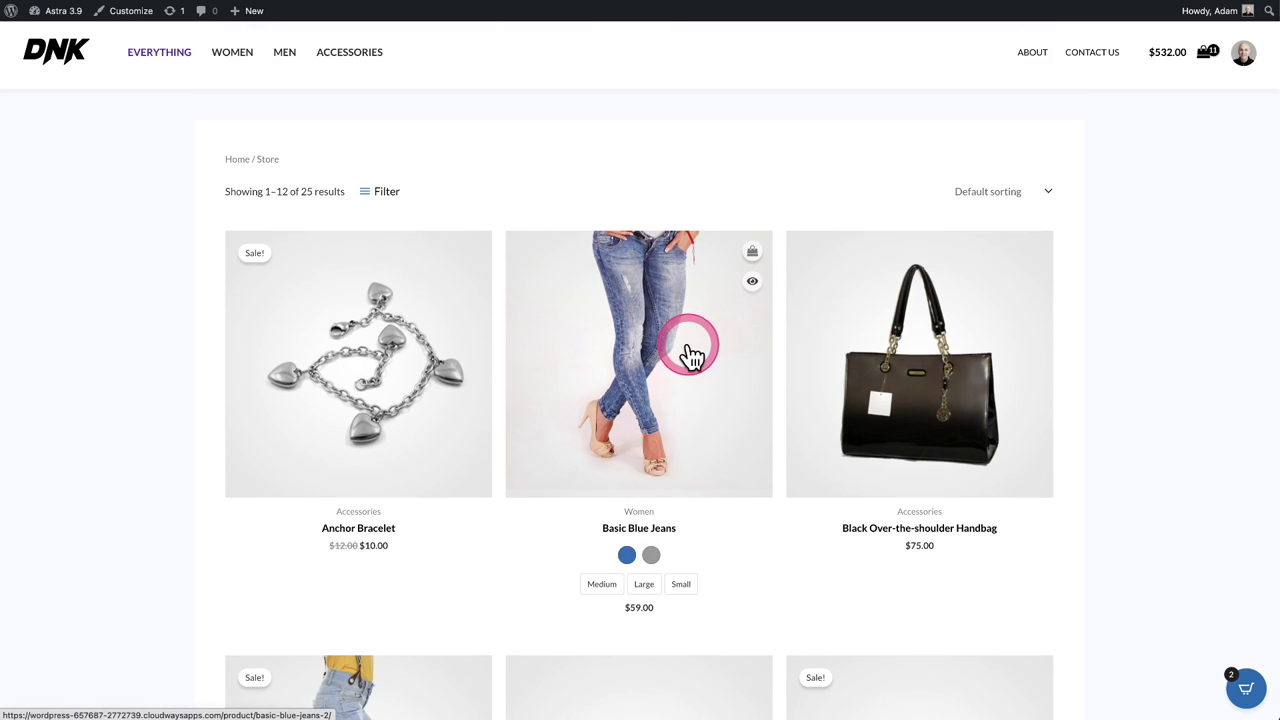
click(671, 357)
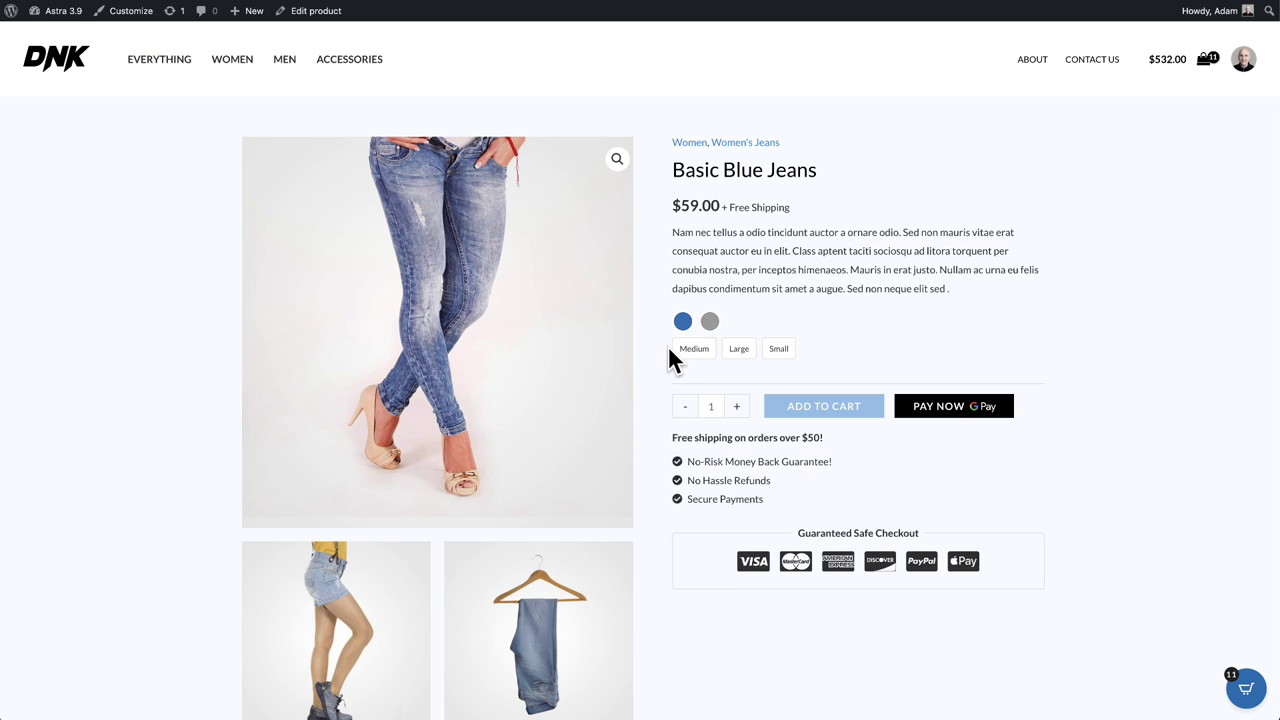
Open the Customizer's WooCommerce > Single Product settings beside the Basic Blue Jeans preview.
click(138, 25)
click(71, 390)
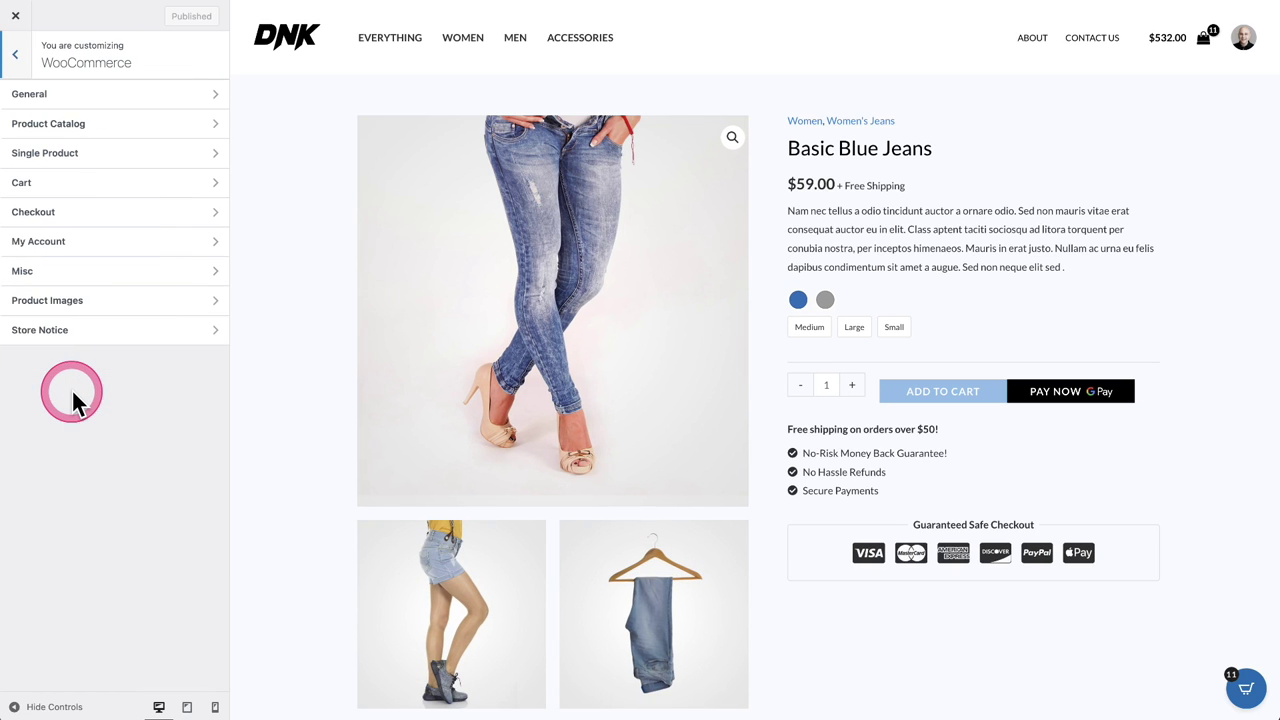
click(97, 155)
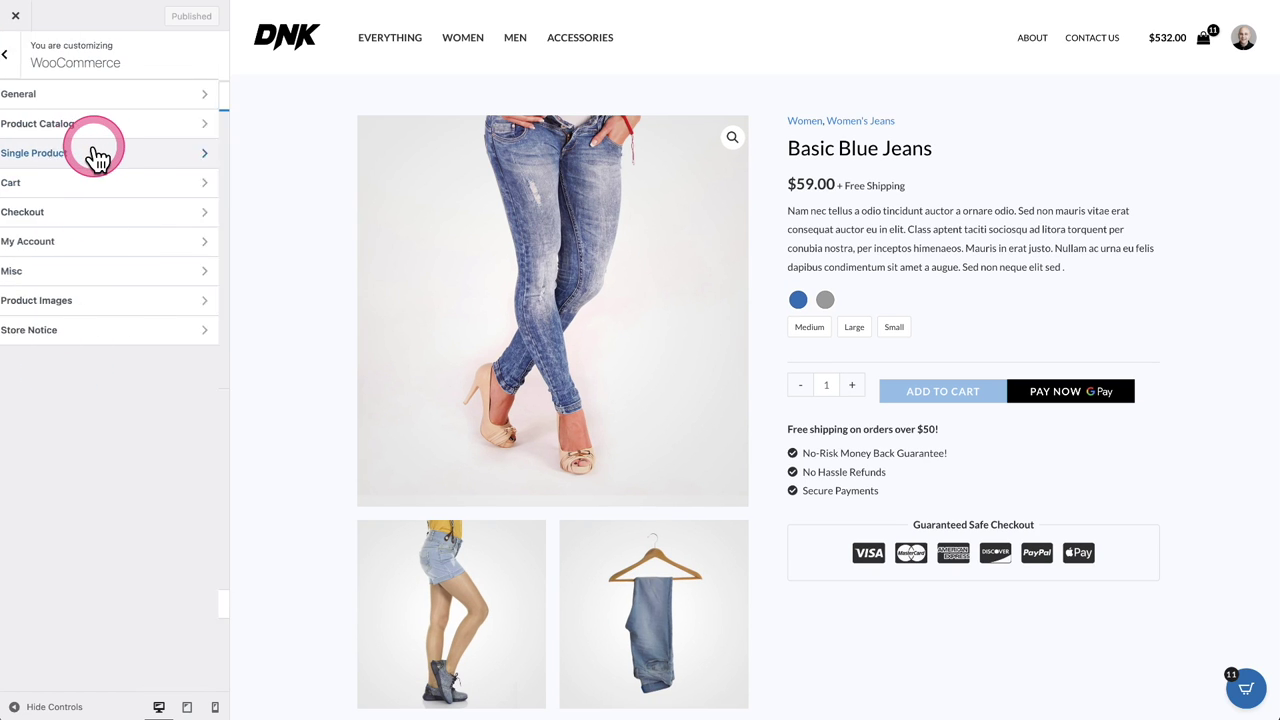
scroll(101, 197, down, 2)
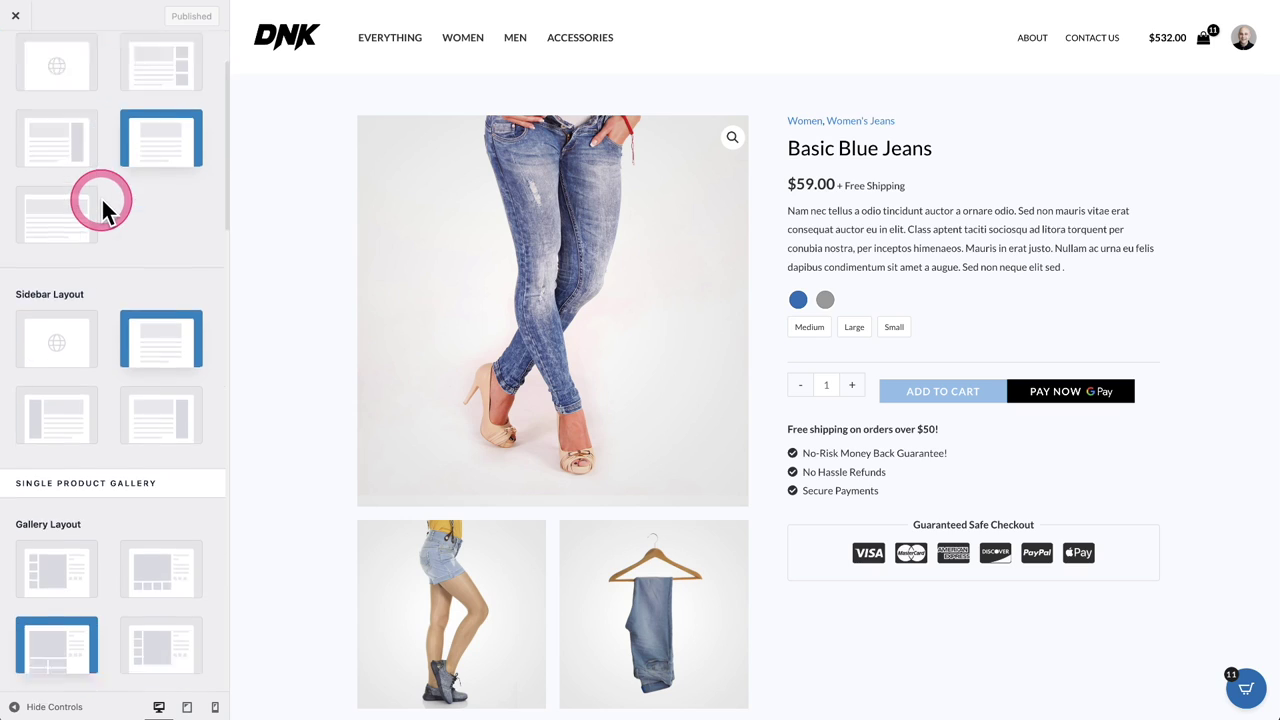
scroll(101, 197, down, 5)
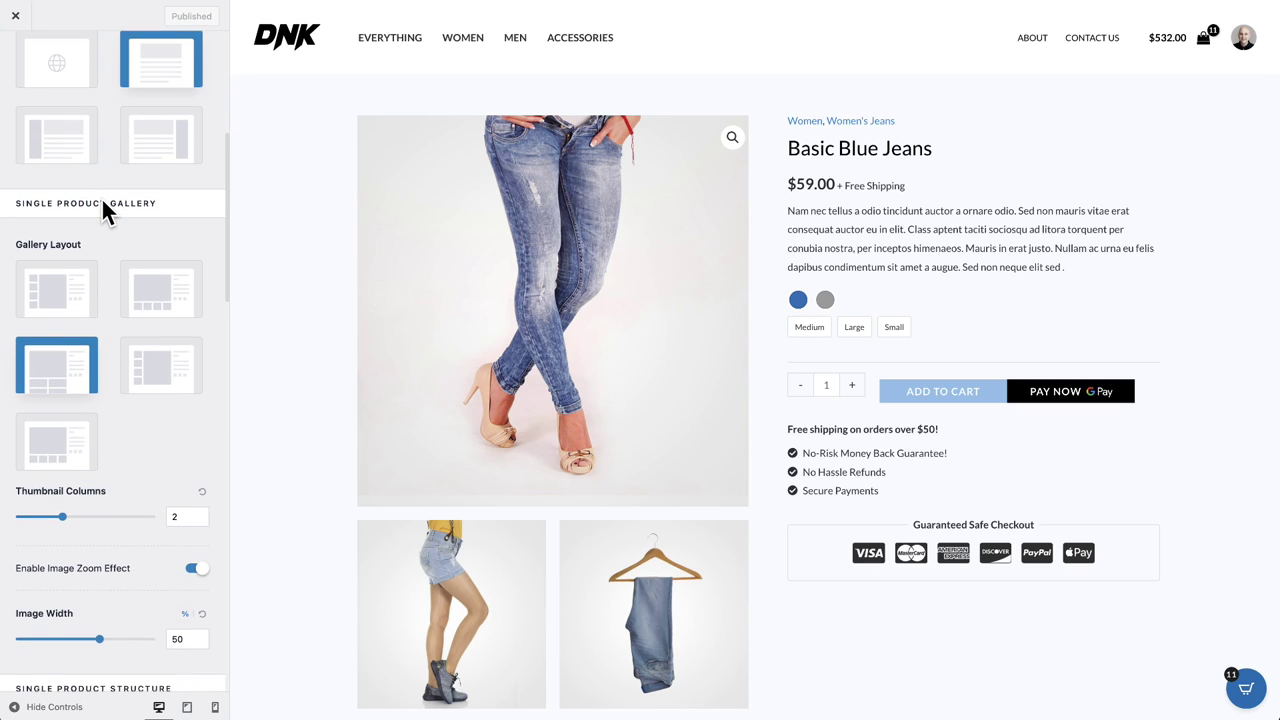
scroll(101, 197, down, 1)
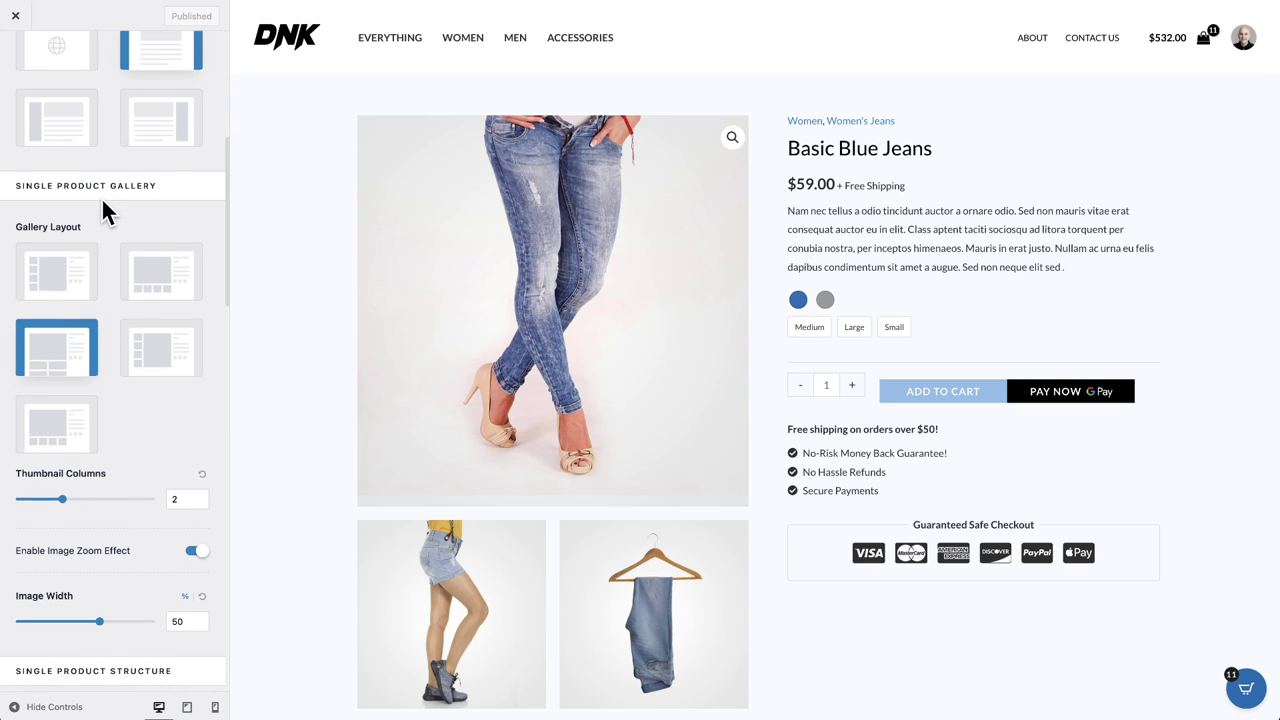
Test the product image zoom and choose the First Image Large gallery layout.
drag(543, 306, 388, 388)
click(56, 356)
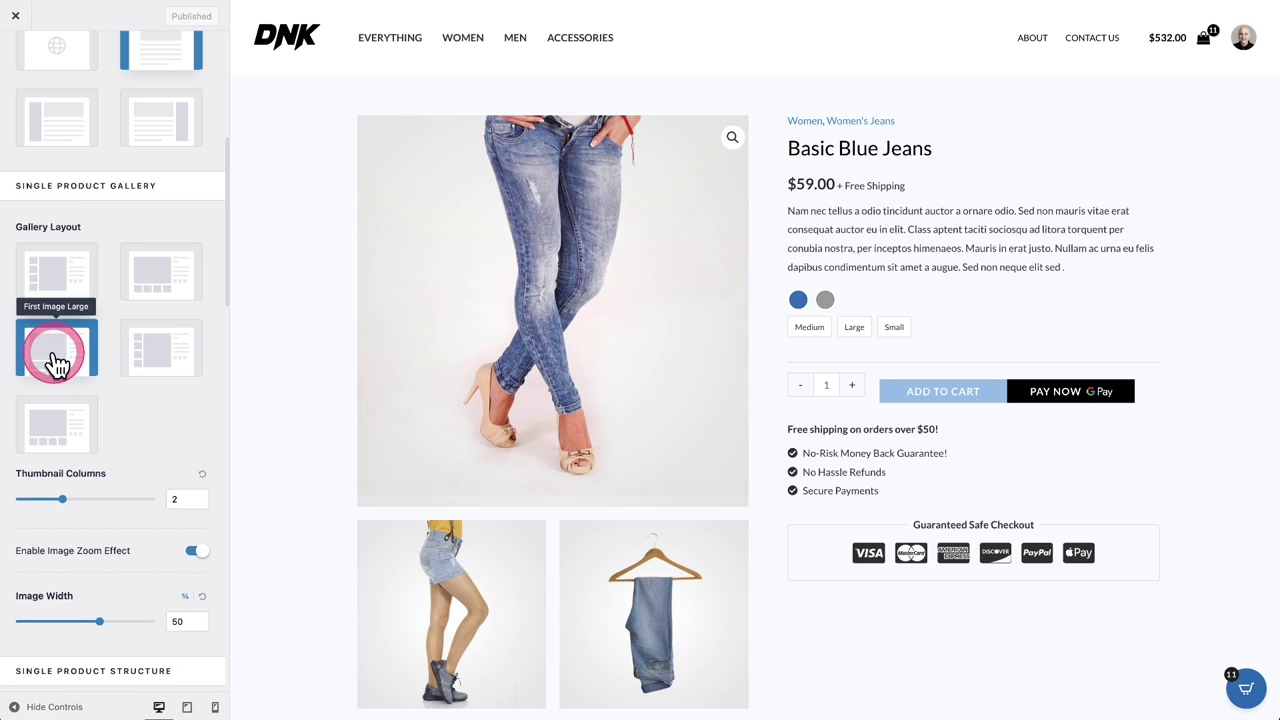
scroll(655, 395, down, 4)
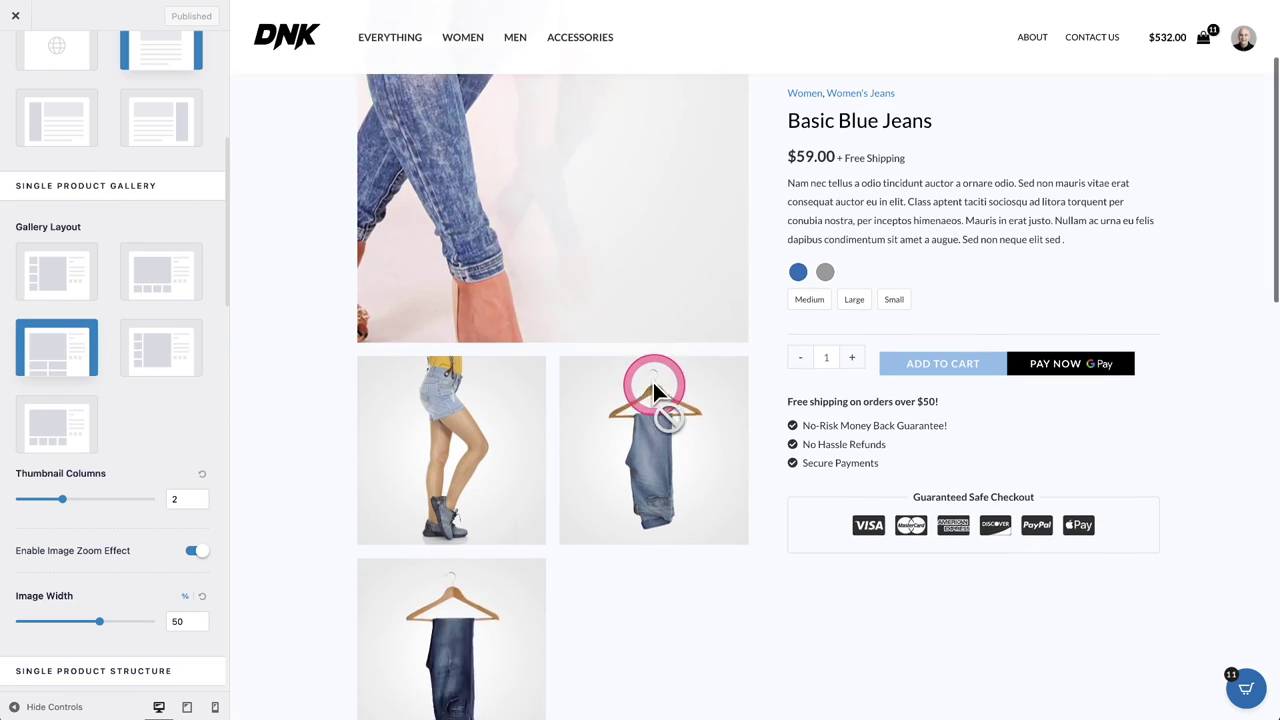
scroll(655, 395, up, 2)
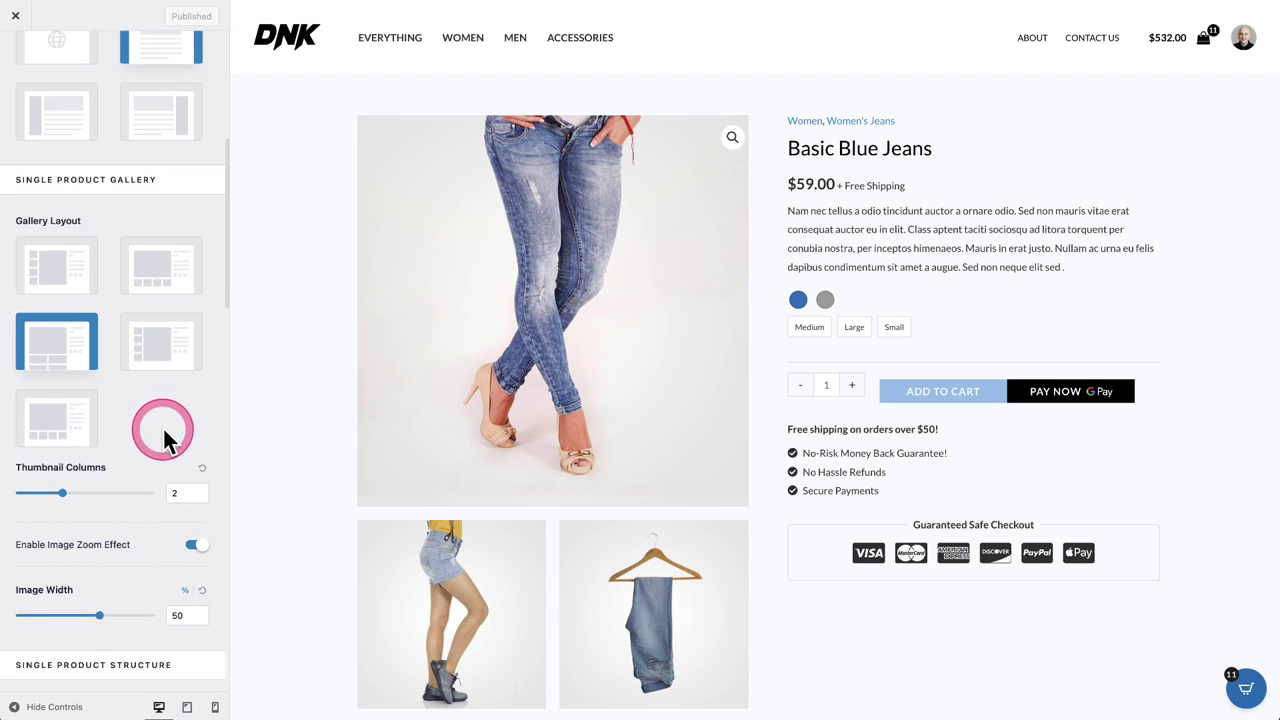
Scroll to Single Product Structure and try reordering the Extras element.
scroll(160, 420, down, 1)
scroll(175, 372, down, 5)
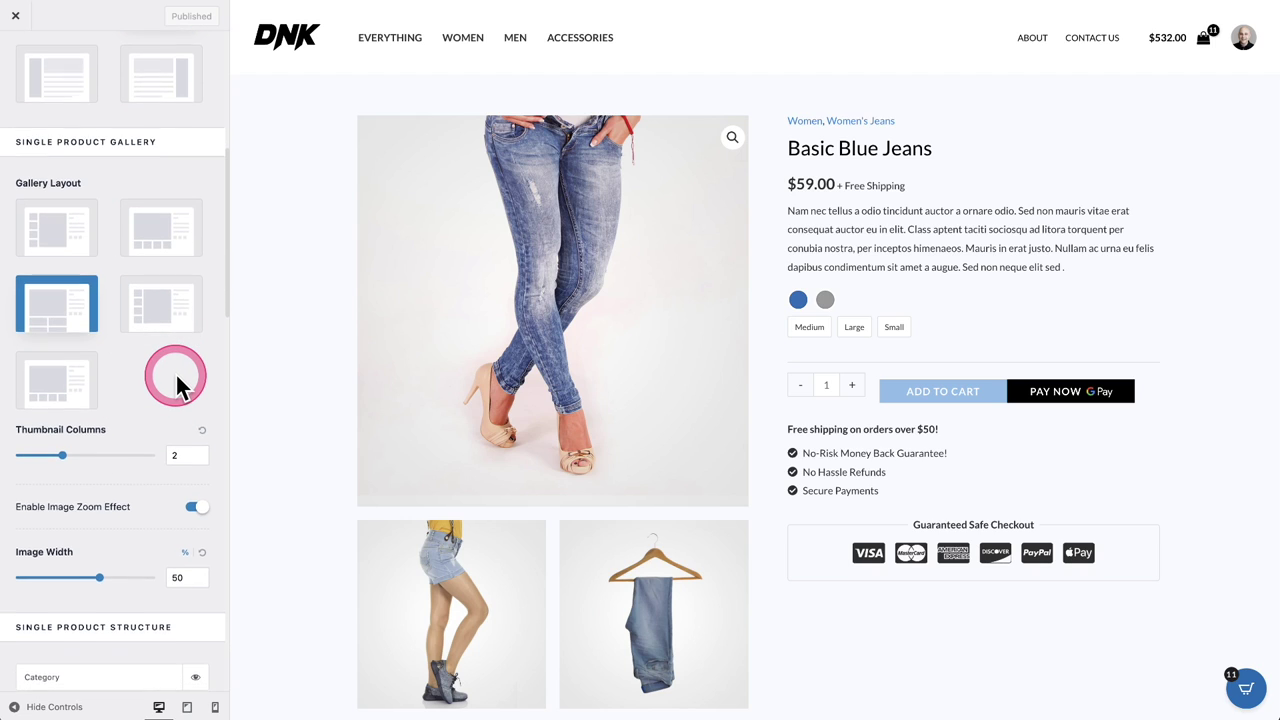
scroll(176, 382, down, 5)
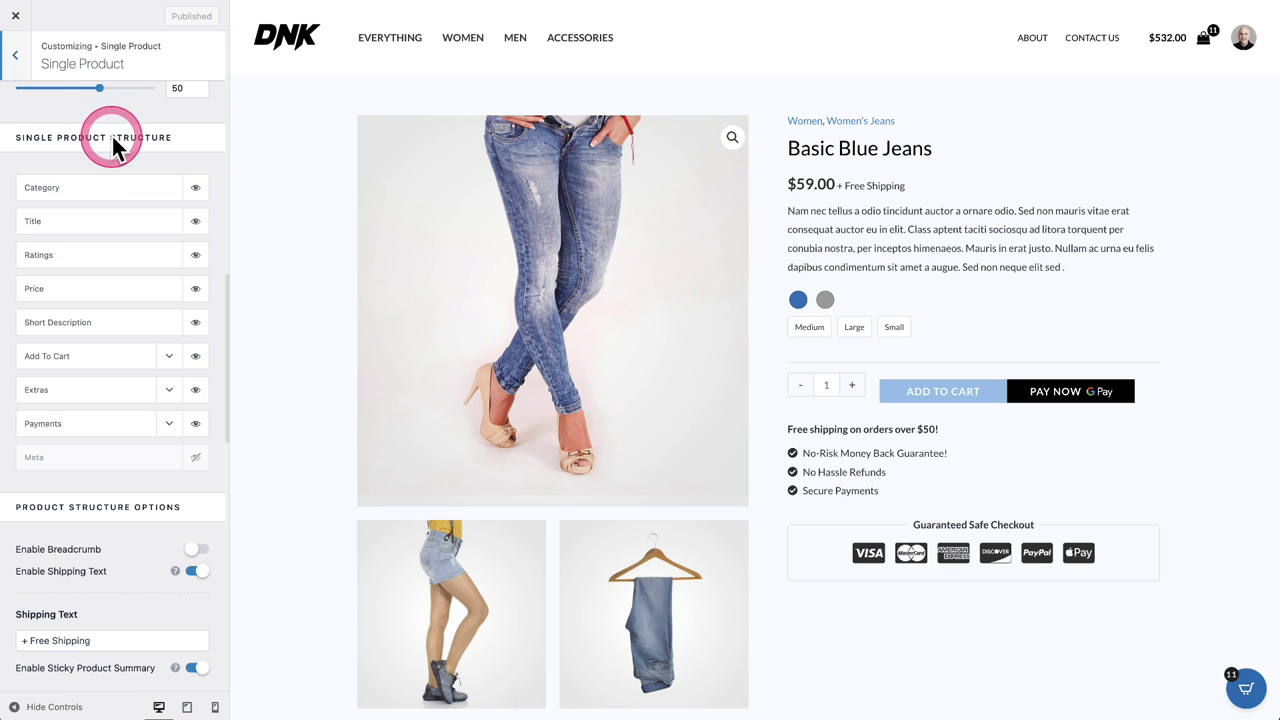
scroll(111, 133, down, 1)
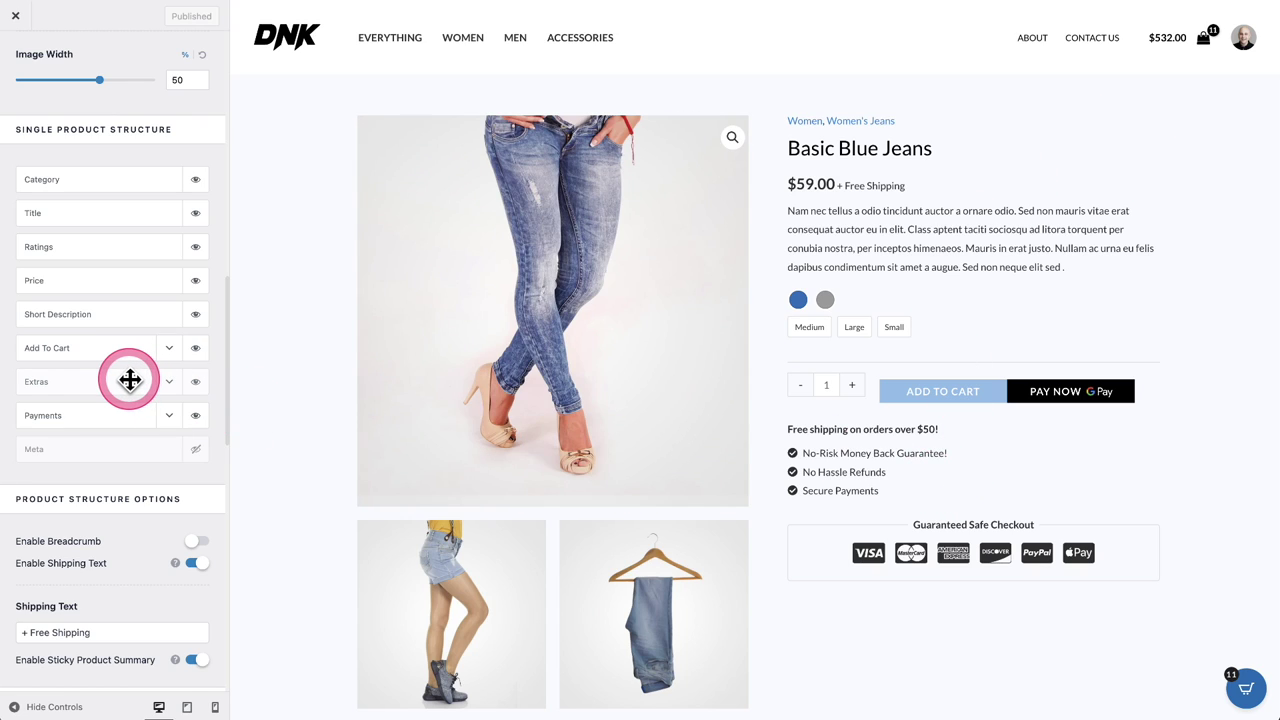
drag(125, 377, 96, 421)
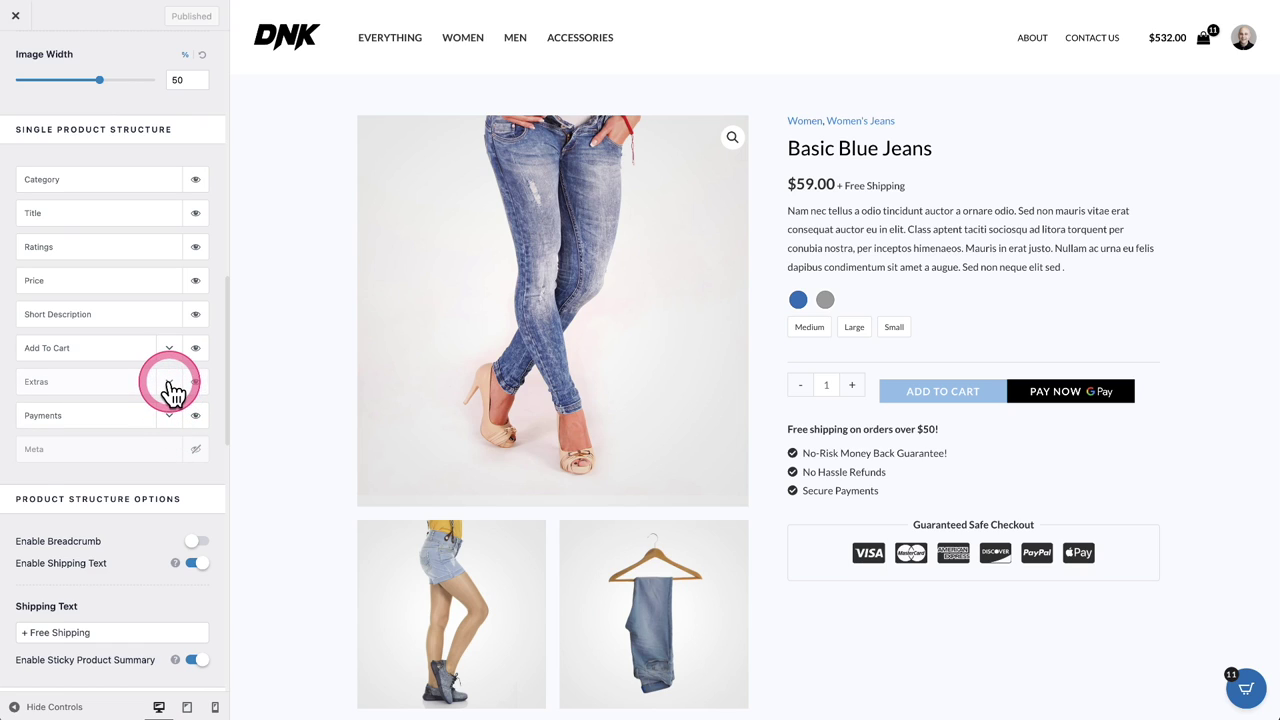
Expand Extras and inspect the No-Risk Money Back guarantee item's settings, then collapse it.
click(170, 386)
scroll(168, 390, down, 1)
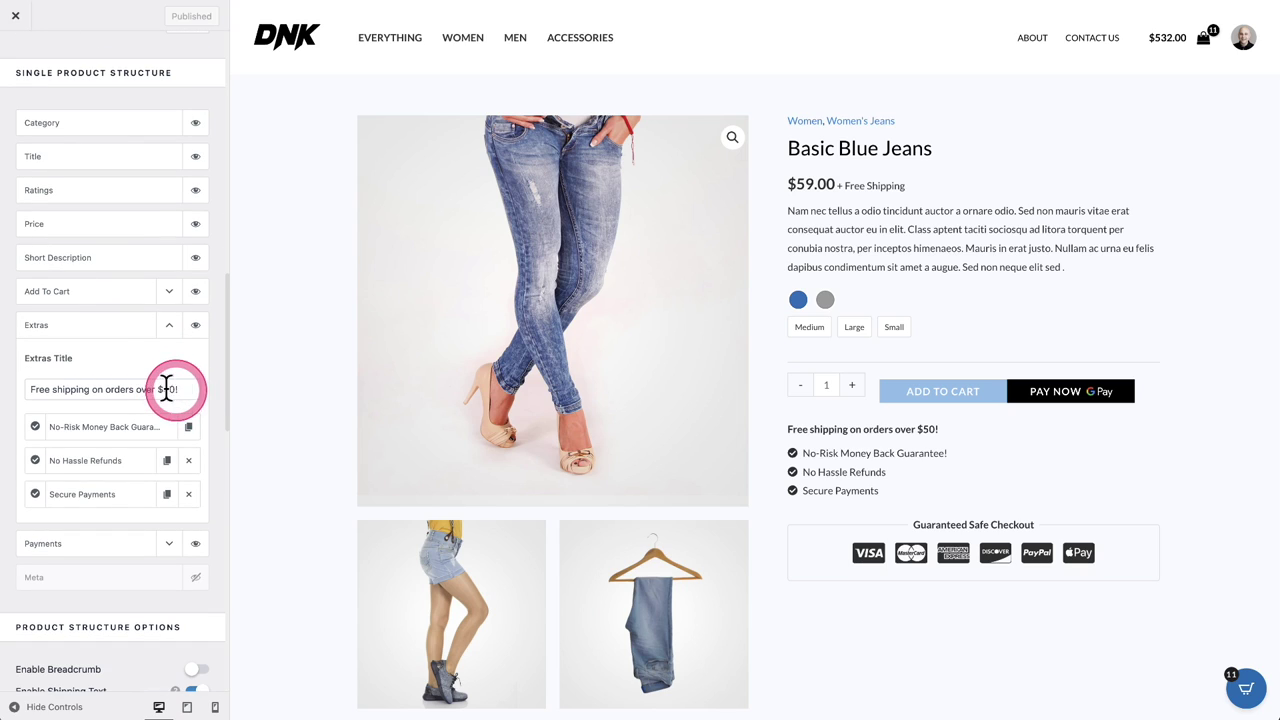
click(117, 437)
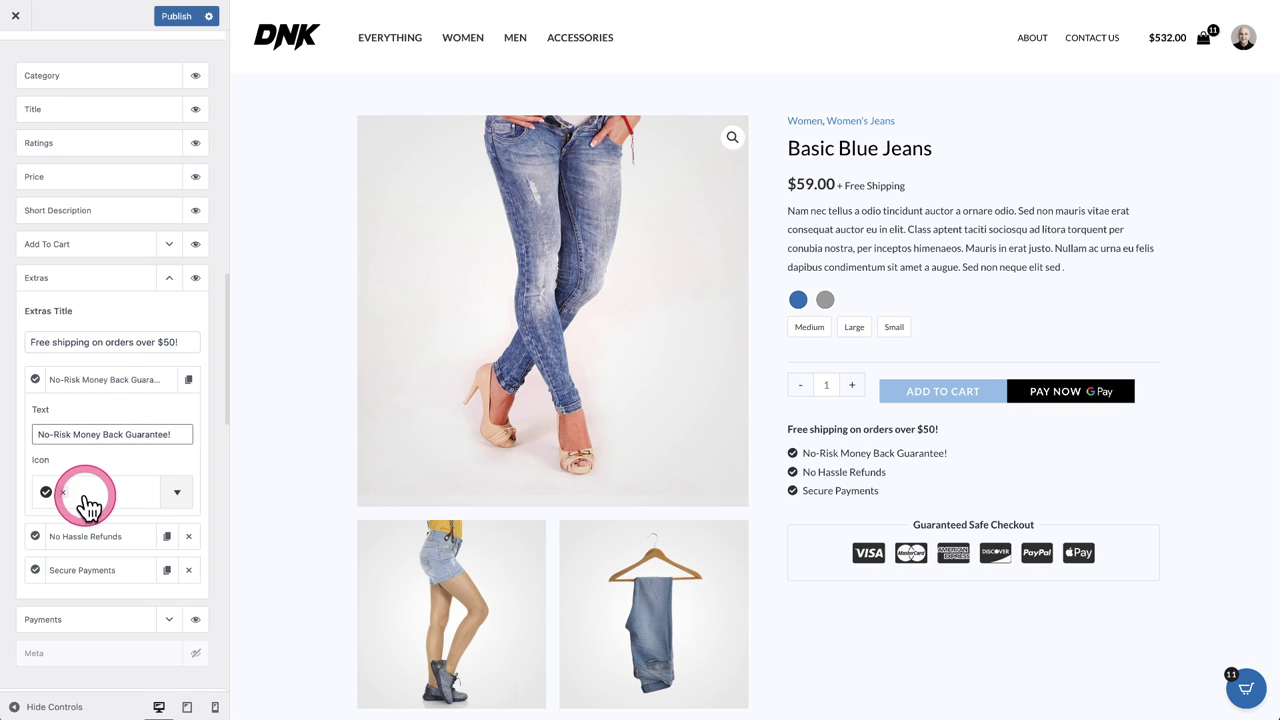
click(120, 382)
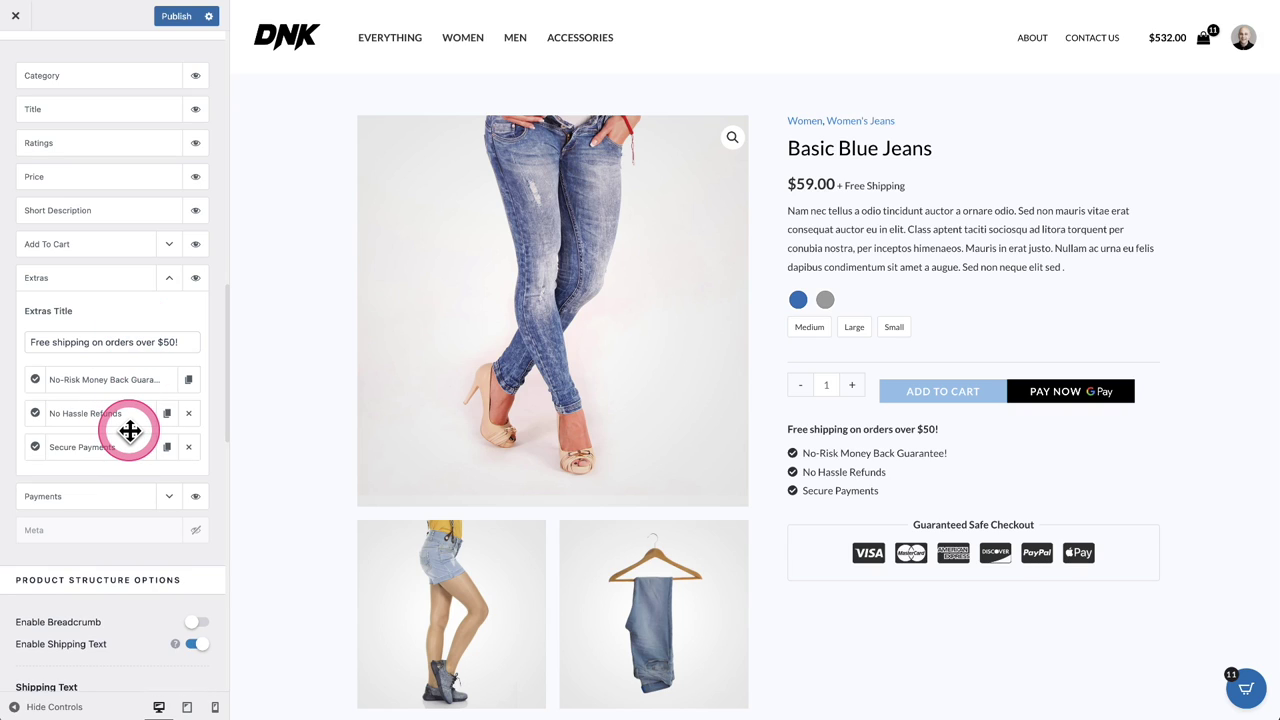
scroll(130, 430, down, 3)
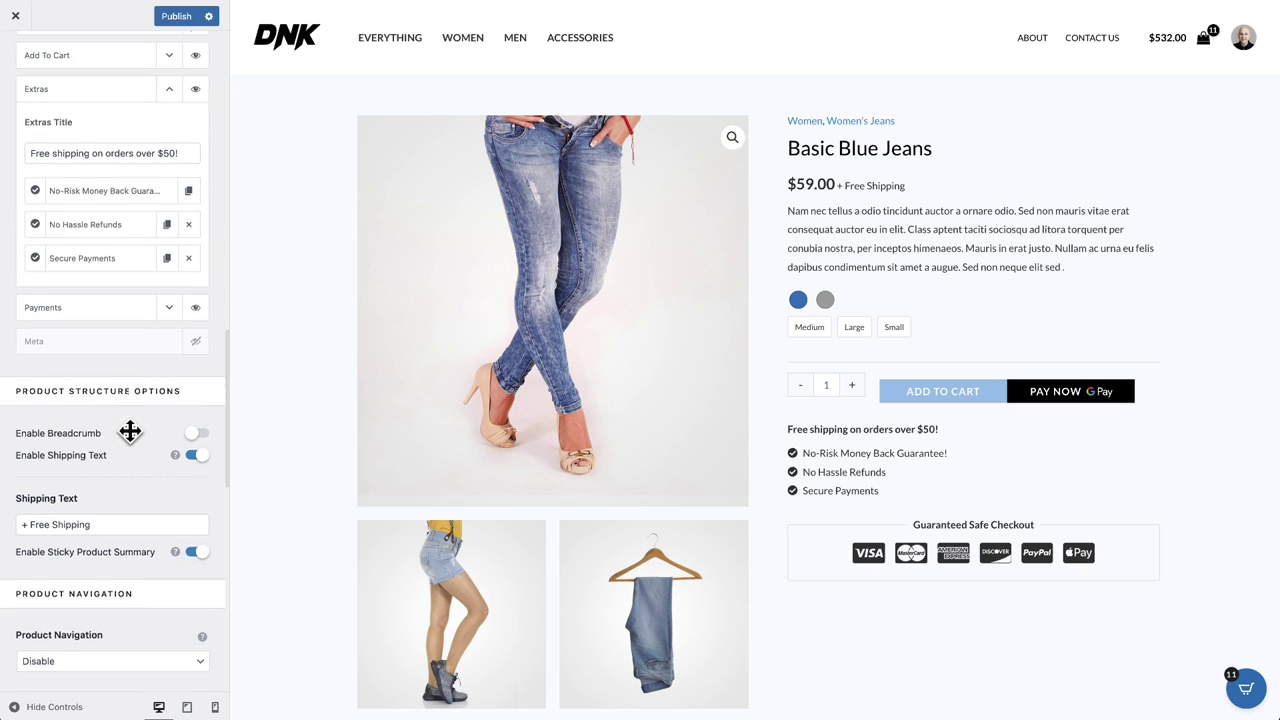
Turn off Show Discover in Payments and keep Grayscale icon colours after trying Default.
click(171, 309)
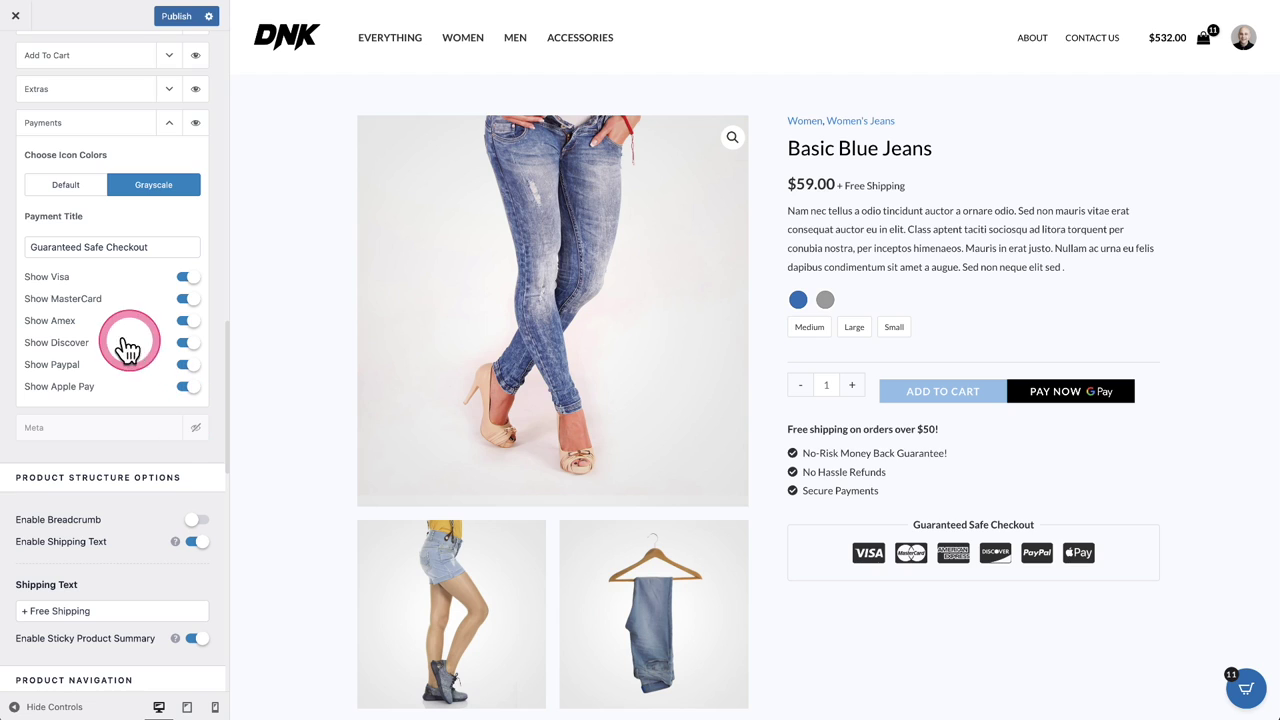
click(187, 344)
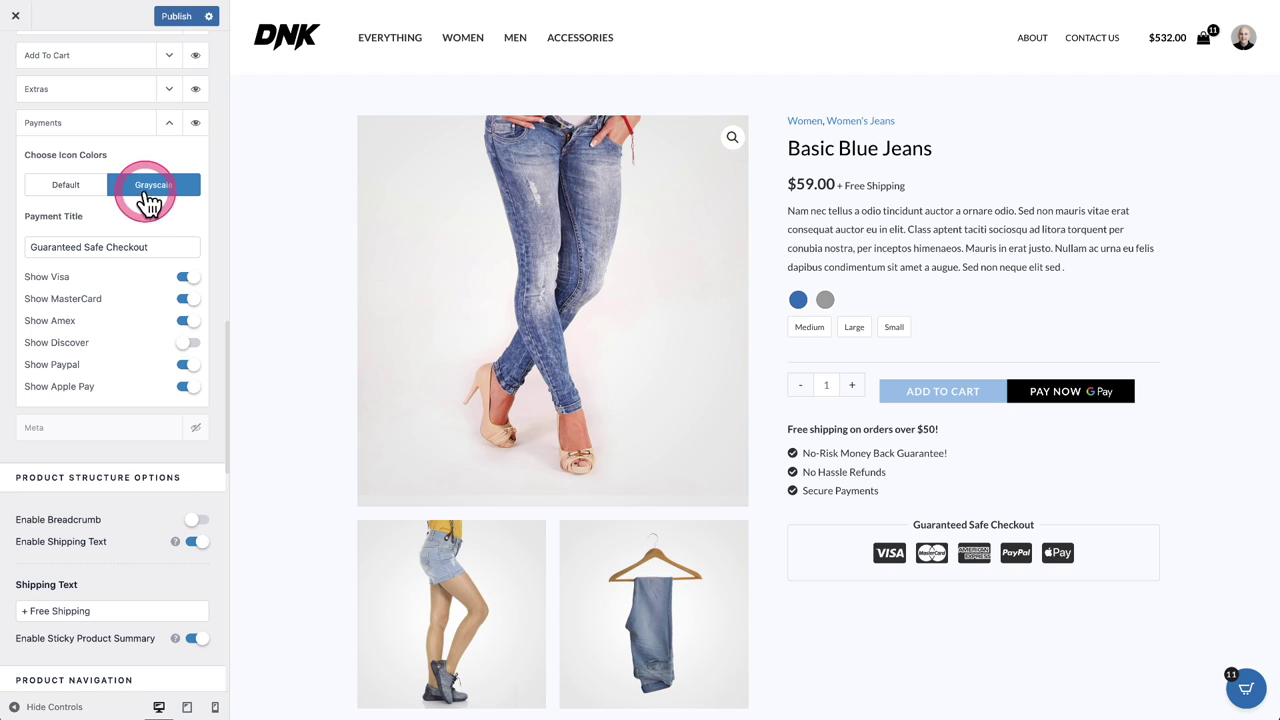
click(92, 189)
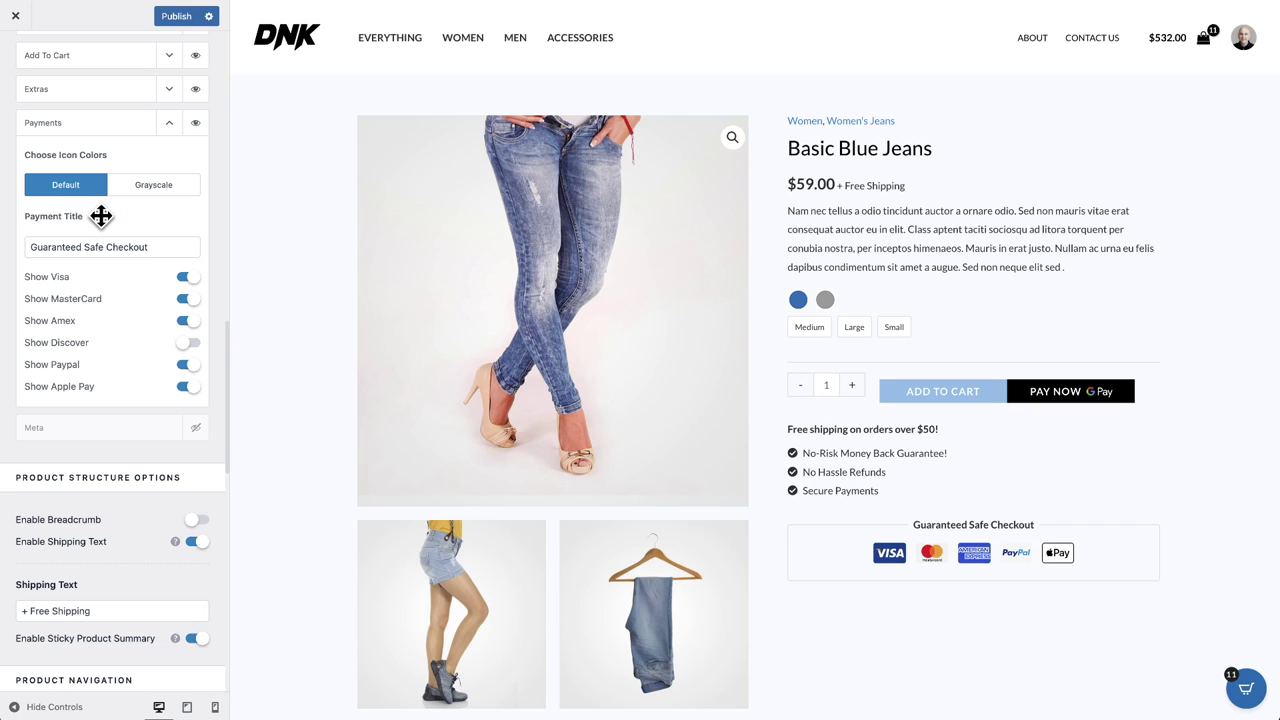
click(150, 190)
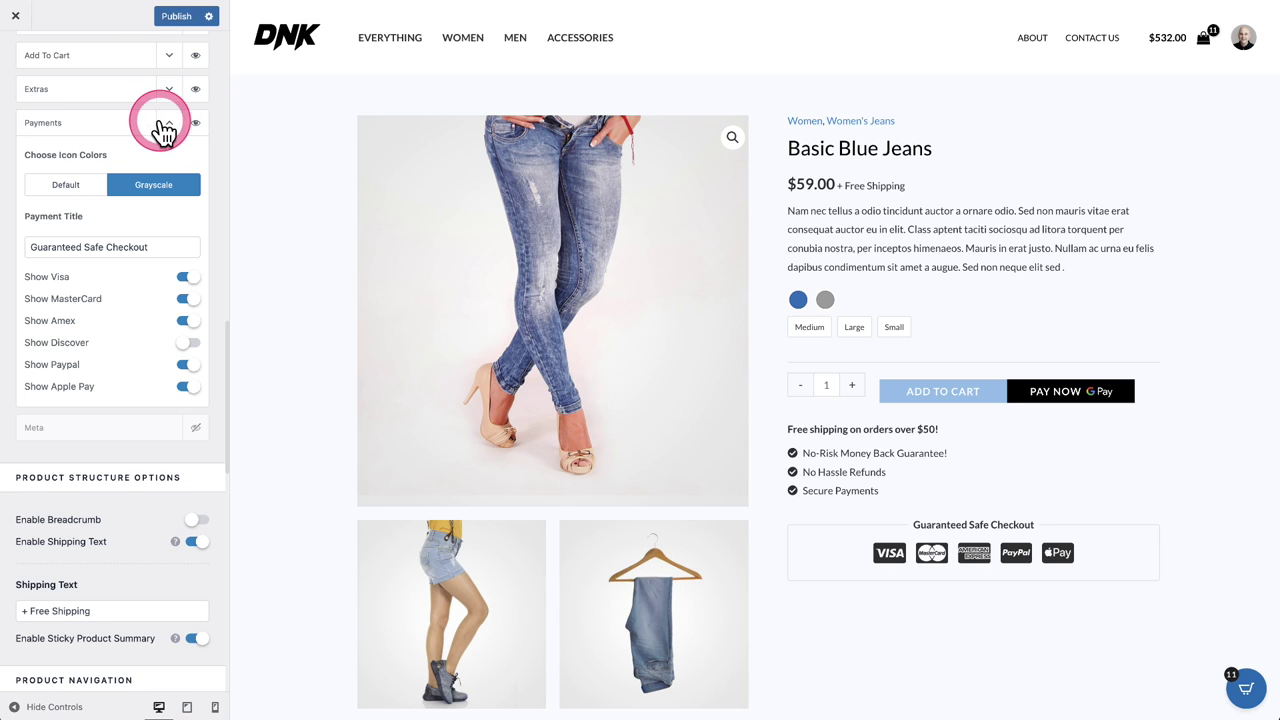
click(168, 124)
Scroll the Single Product panel down to the Product Description section.
drag(168, 130, 574, 240)
scroll(590, 245, down, 3)
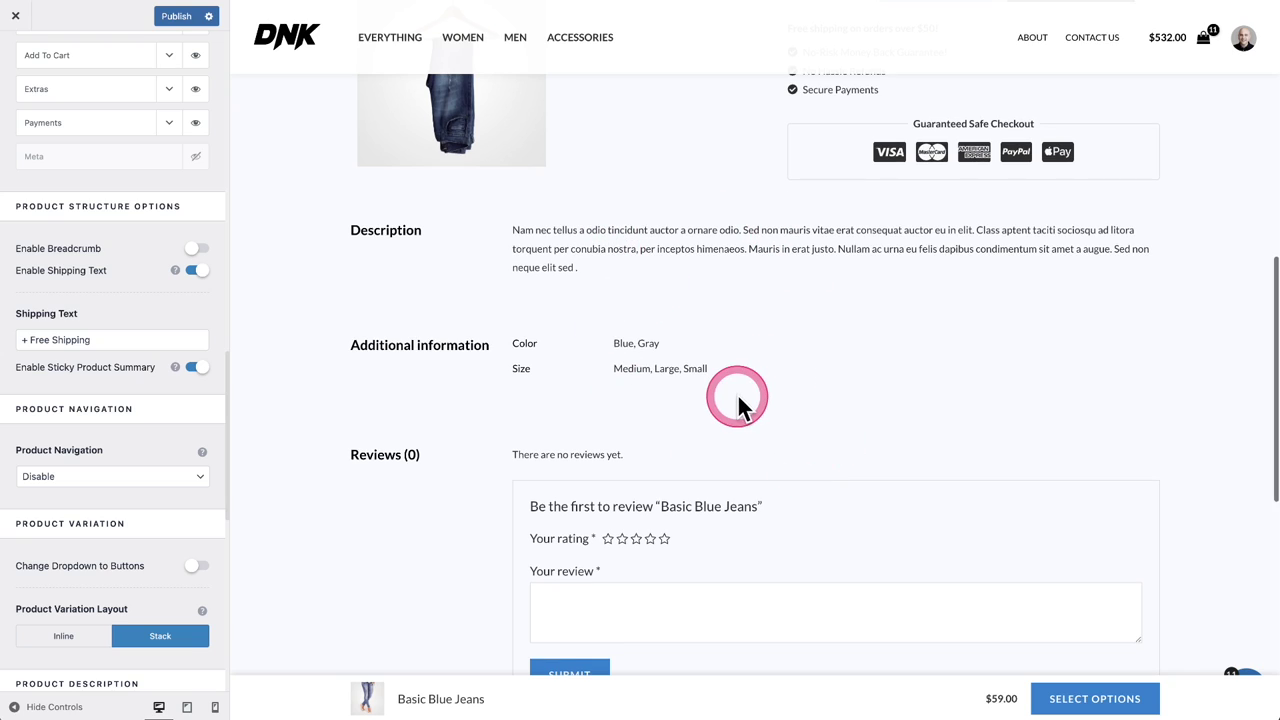
scroll(80, 255, down, 2)
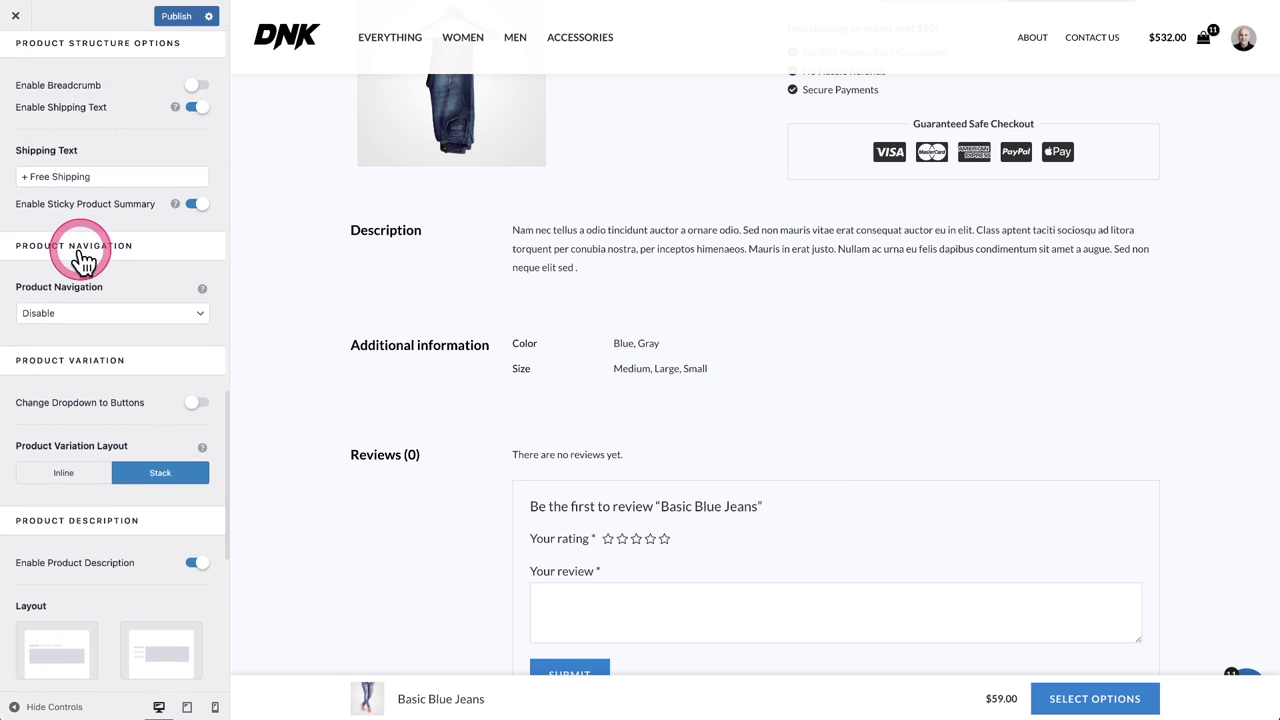
scroll(85, 258, down, 4)
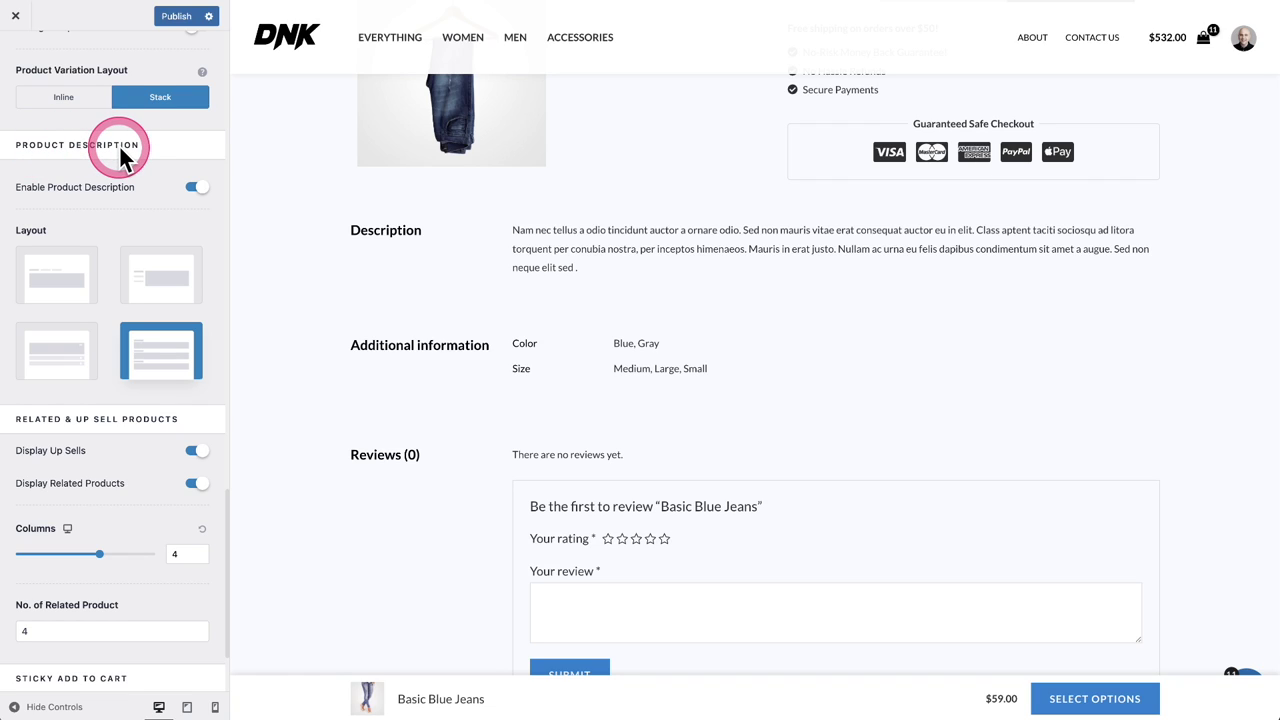
scroll(121, 200, down, 1)
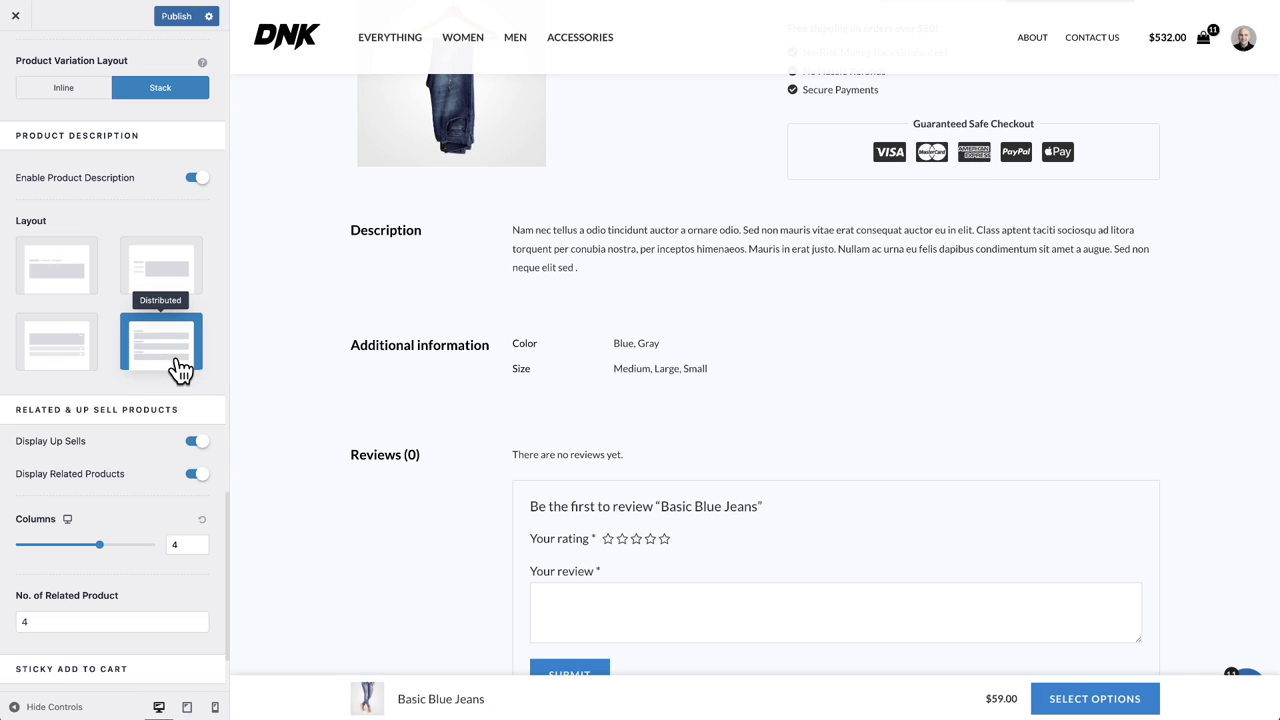
Try the accordion description layout, then choose Distributed with Sticky Add to Cart at Bottom.
click(52, 352)
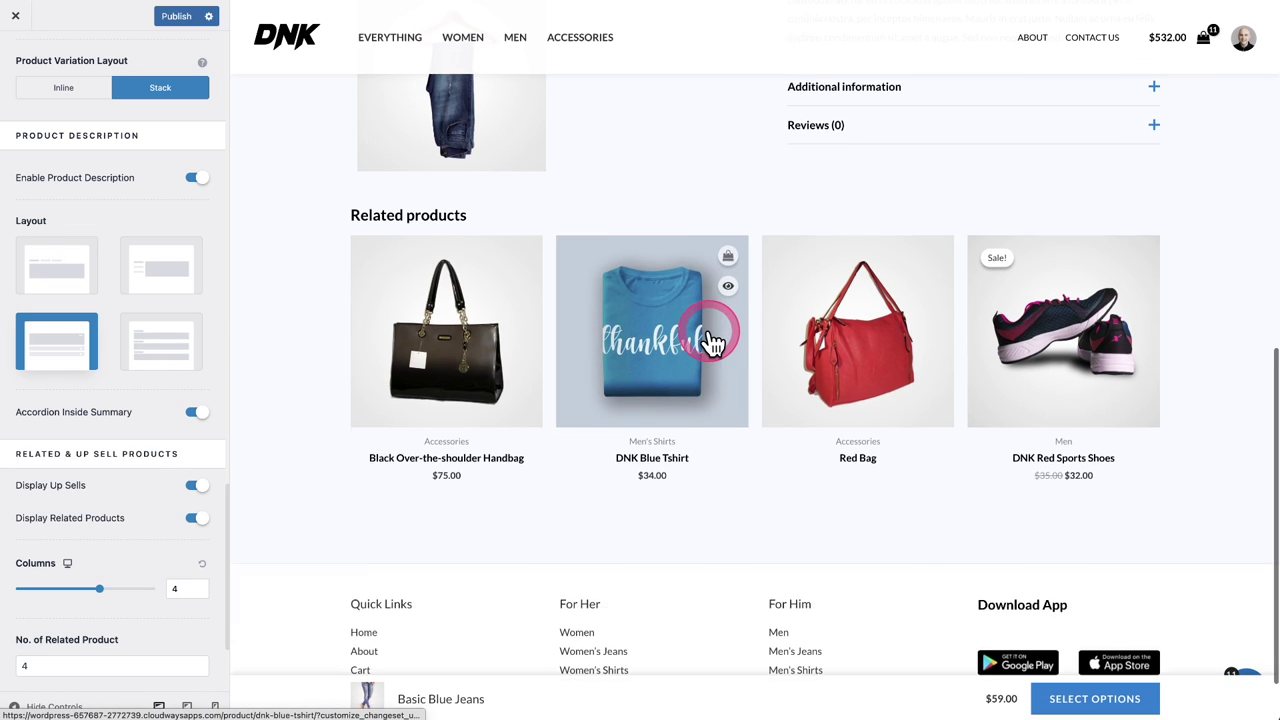
scroll(712, 342, up, 5)
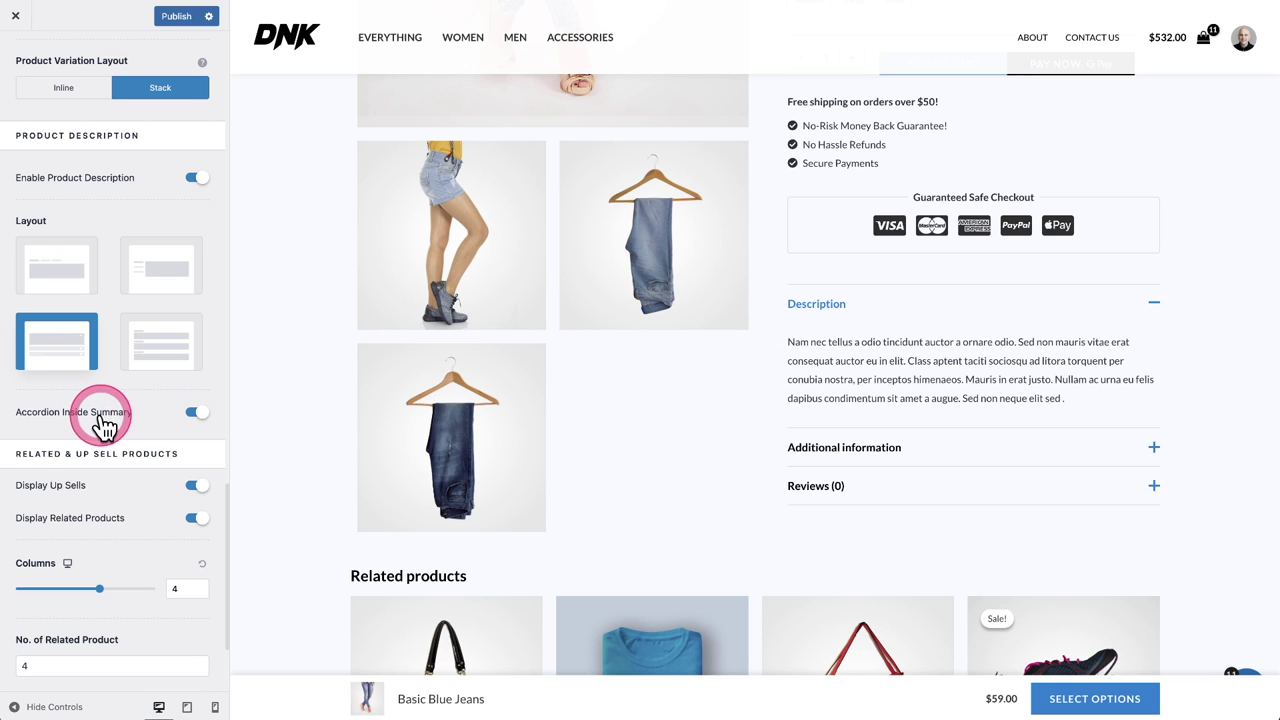
scroll(900, 423, up, 3)
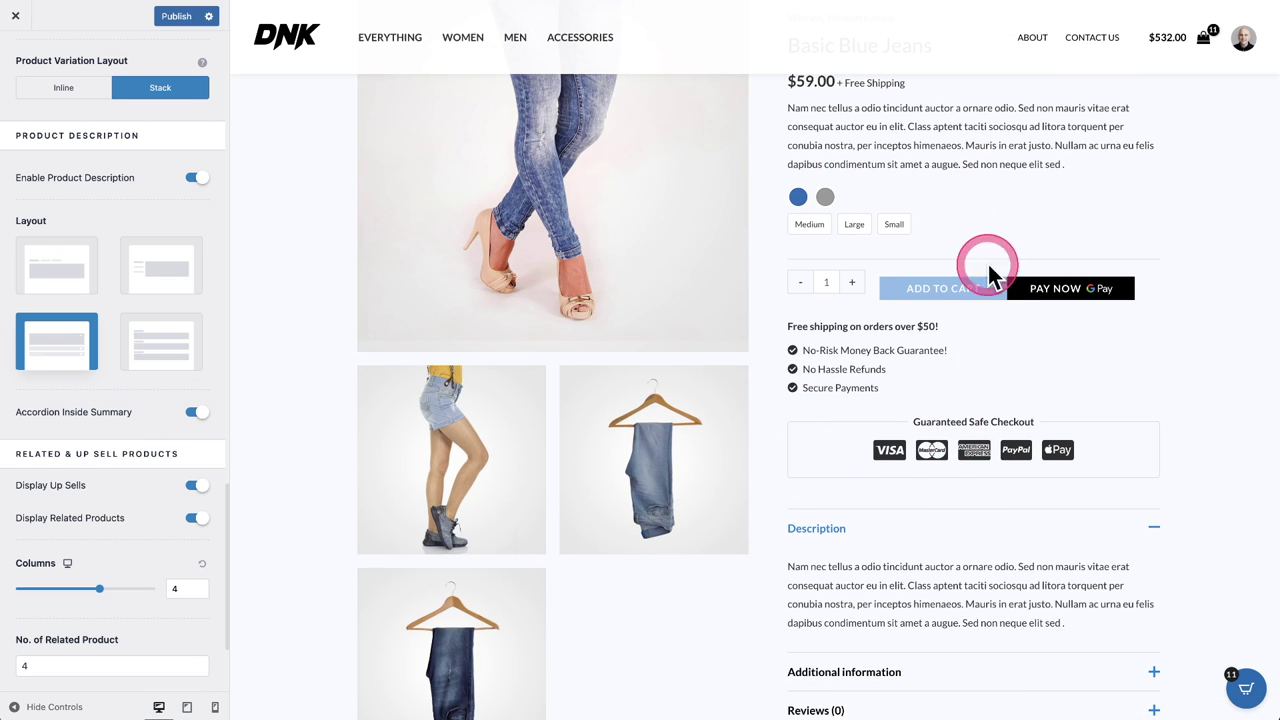
scroll(975, 280, down, 3)
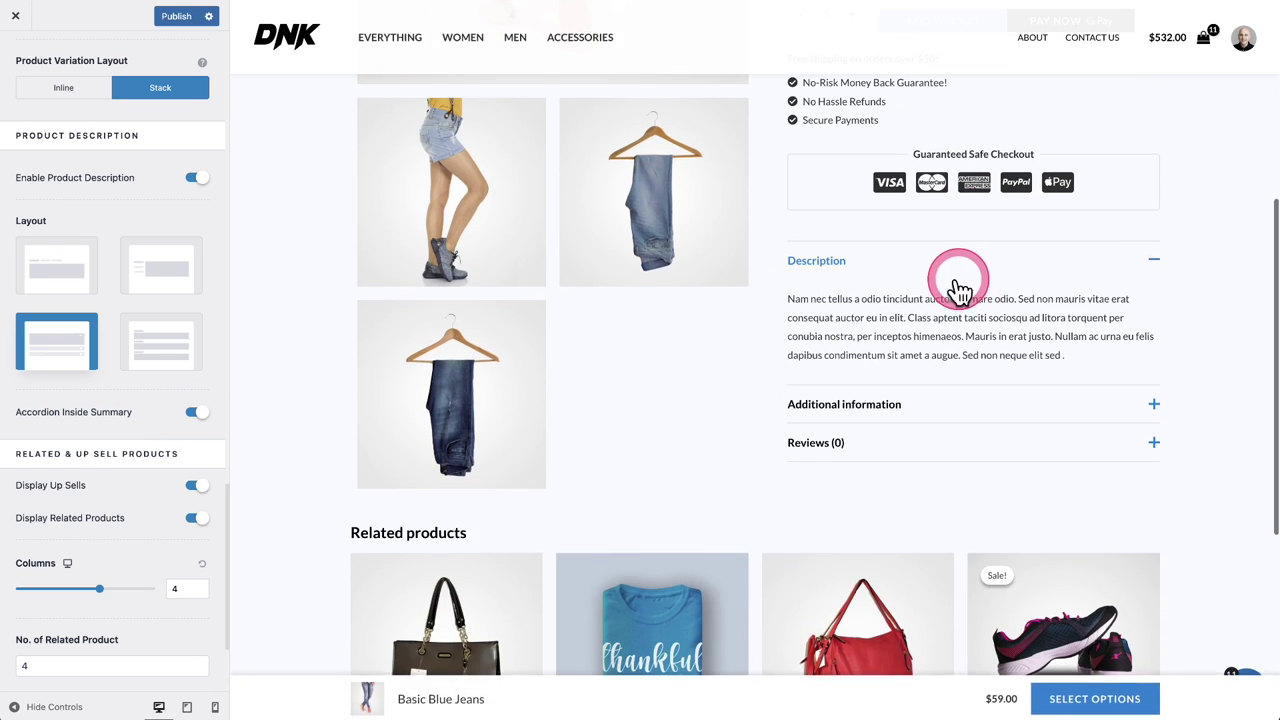
click(960, 404)
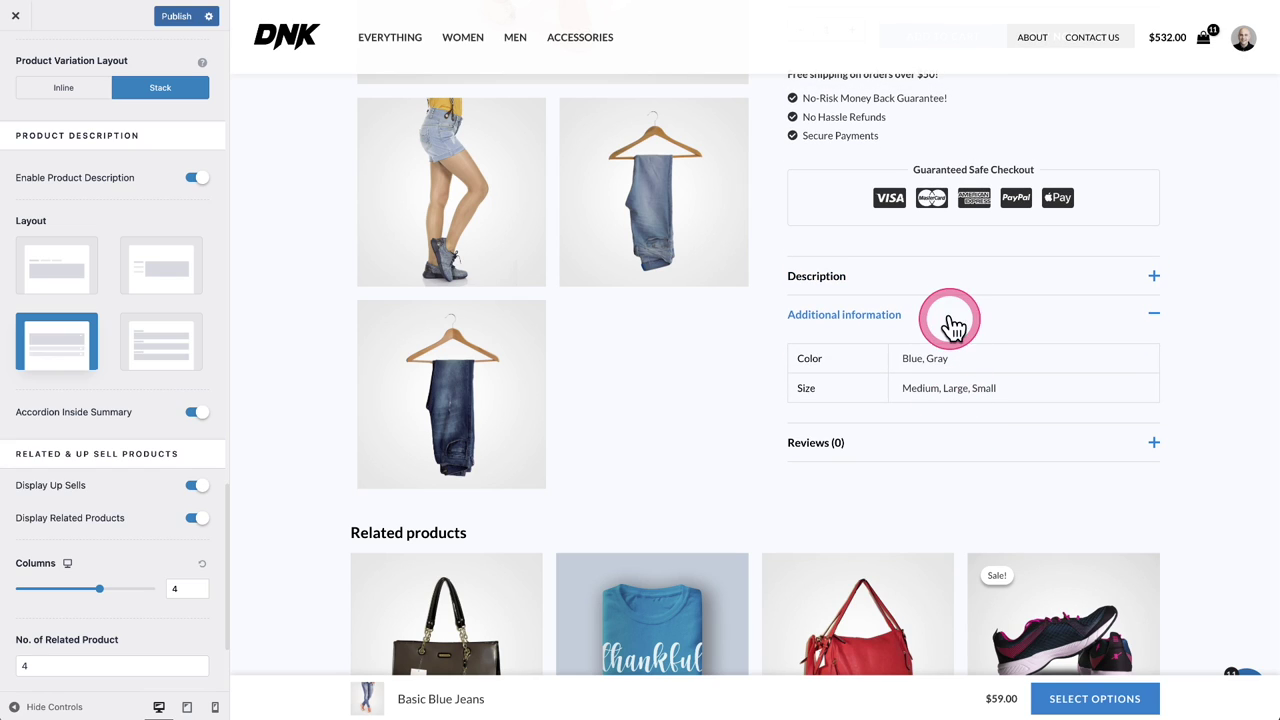
click(944, 282)
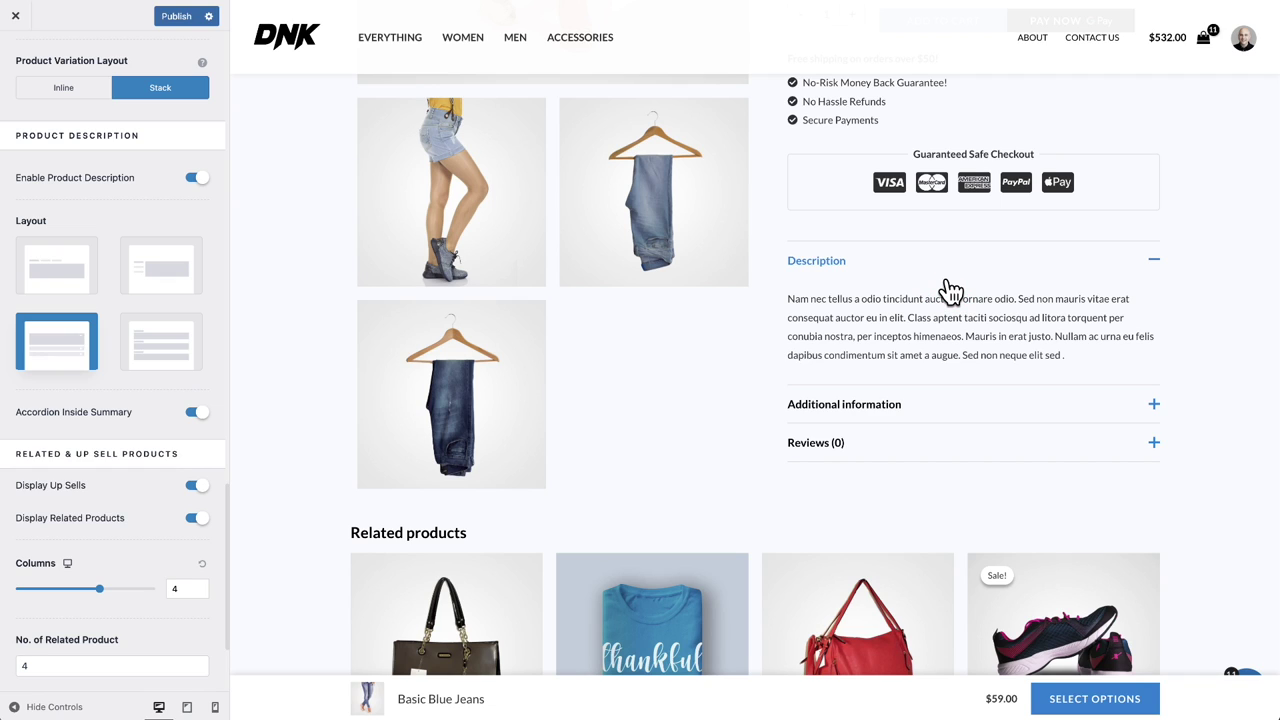
click(188, 360)
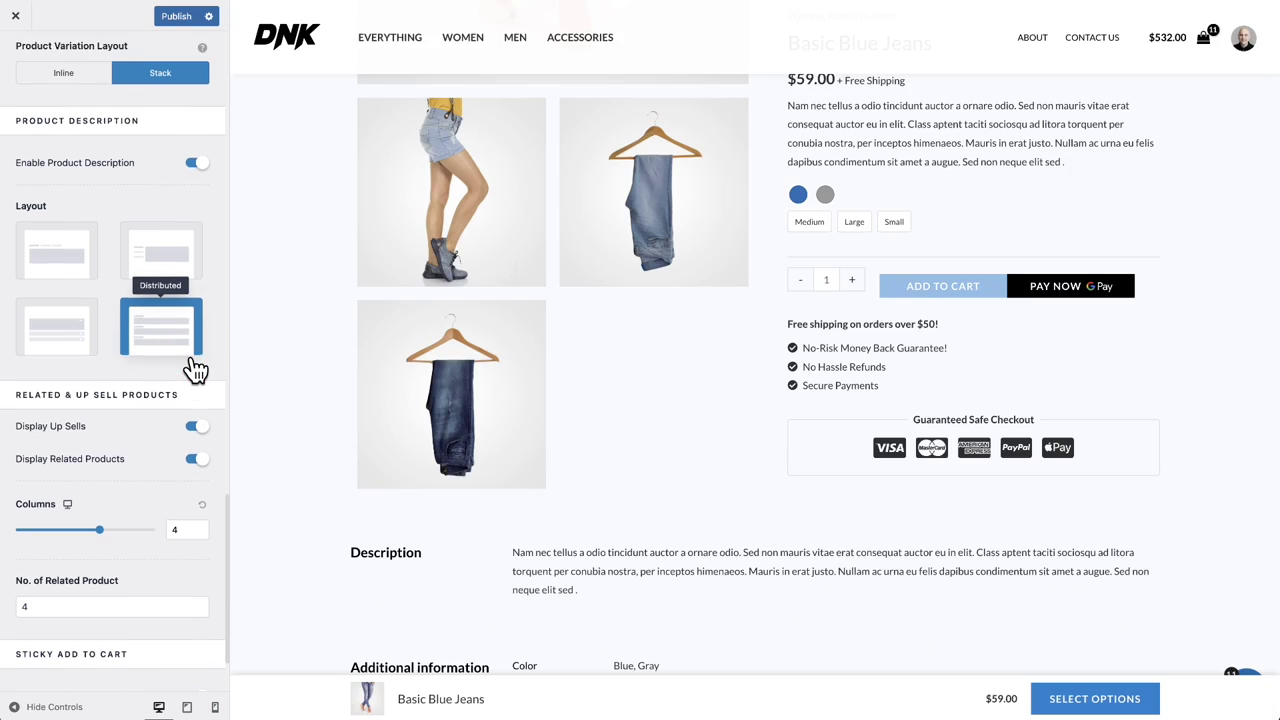
scroll(194, 366, down, 2)
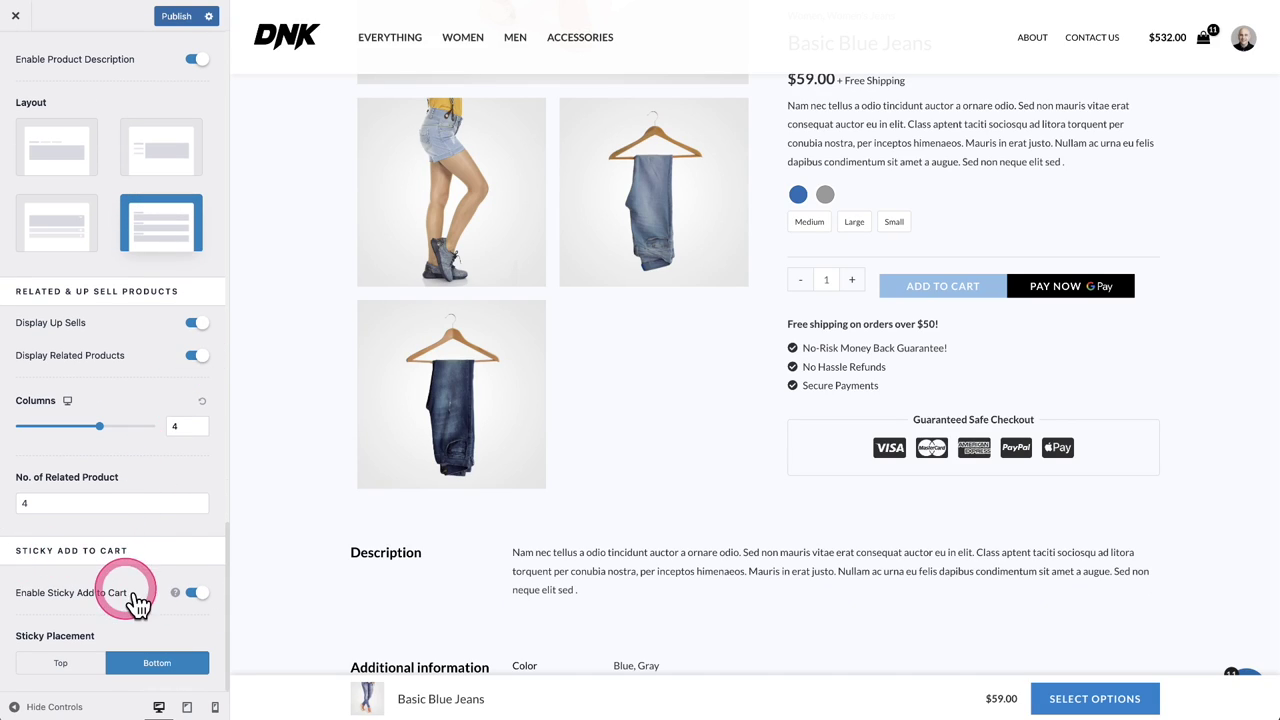
click(157, 665)
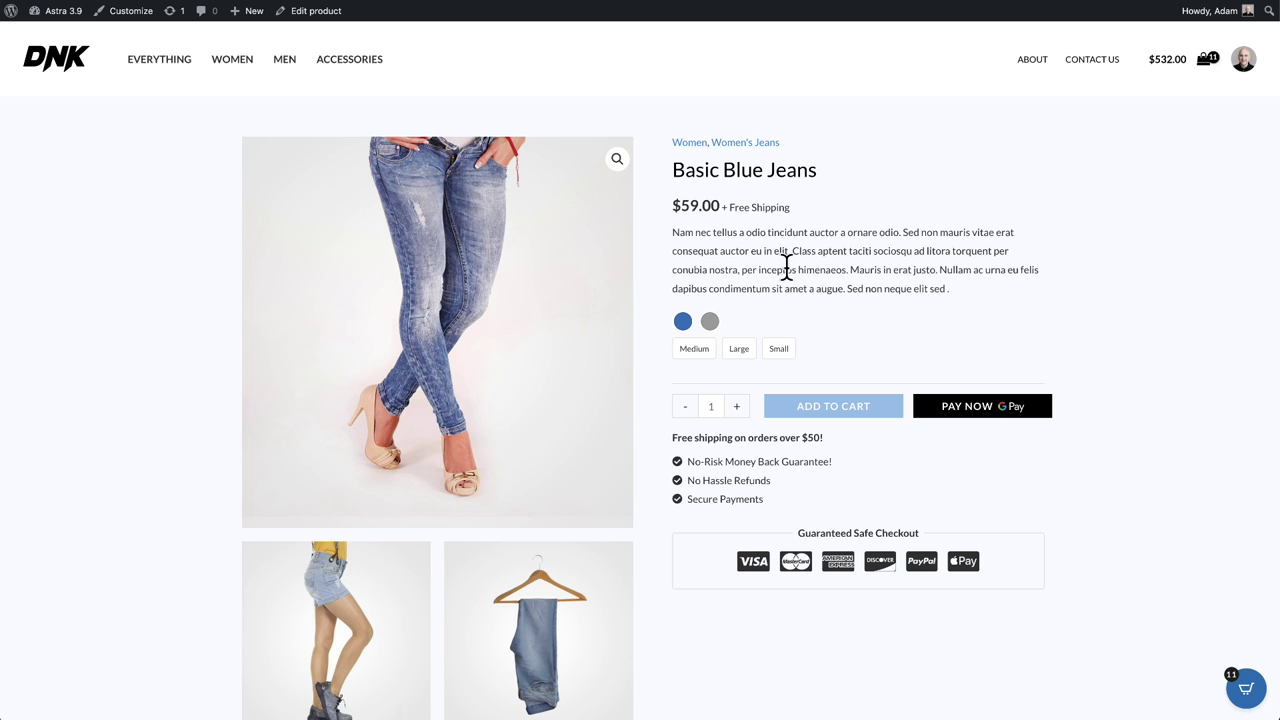
Open and close the Review Your Cart slide-out panel, then head to the Dashboard.
click(1246, 688)
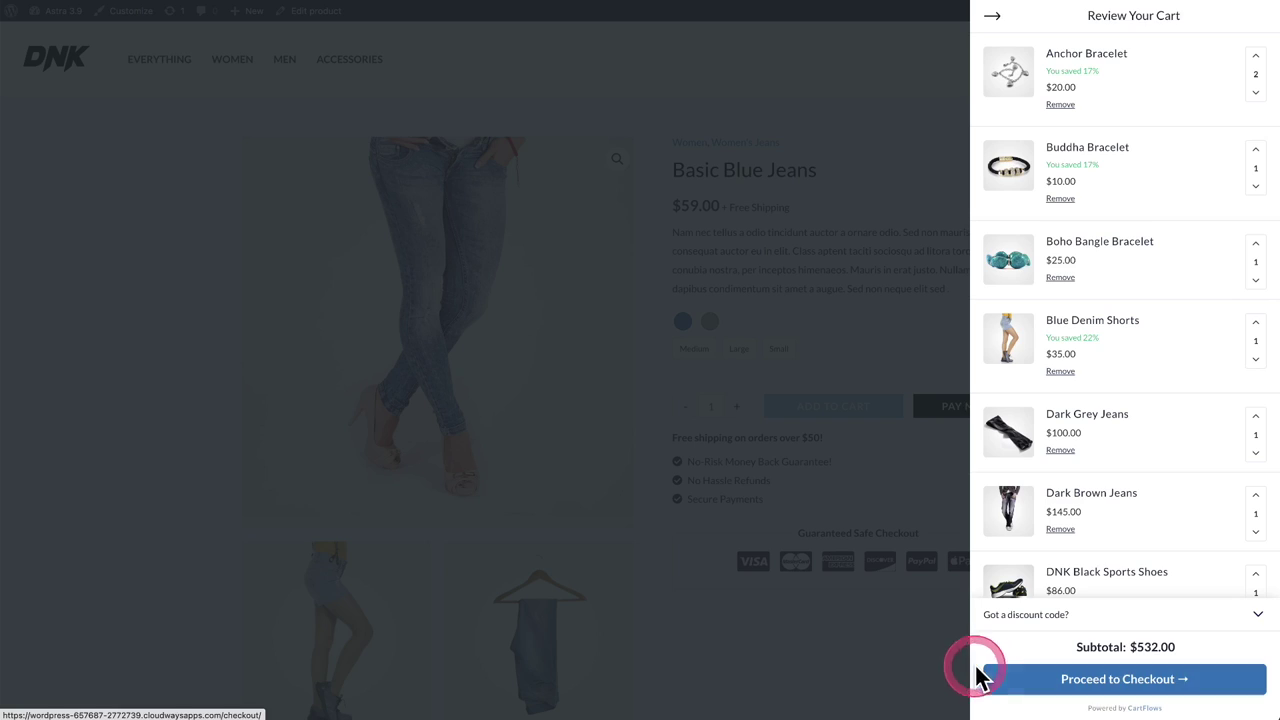
click(885, 668)
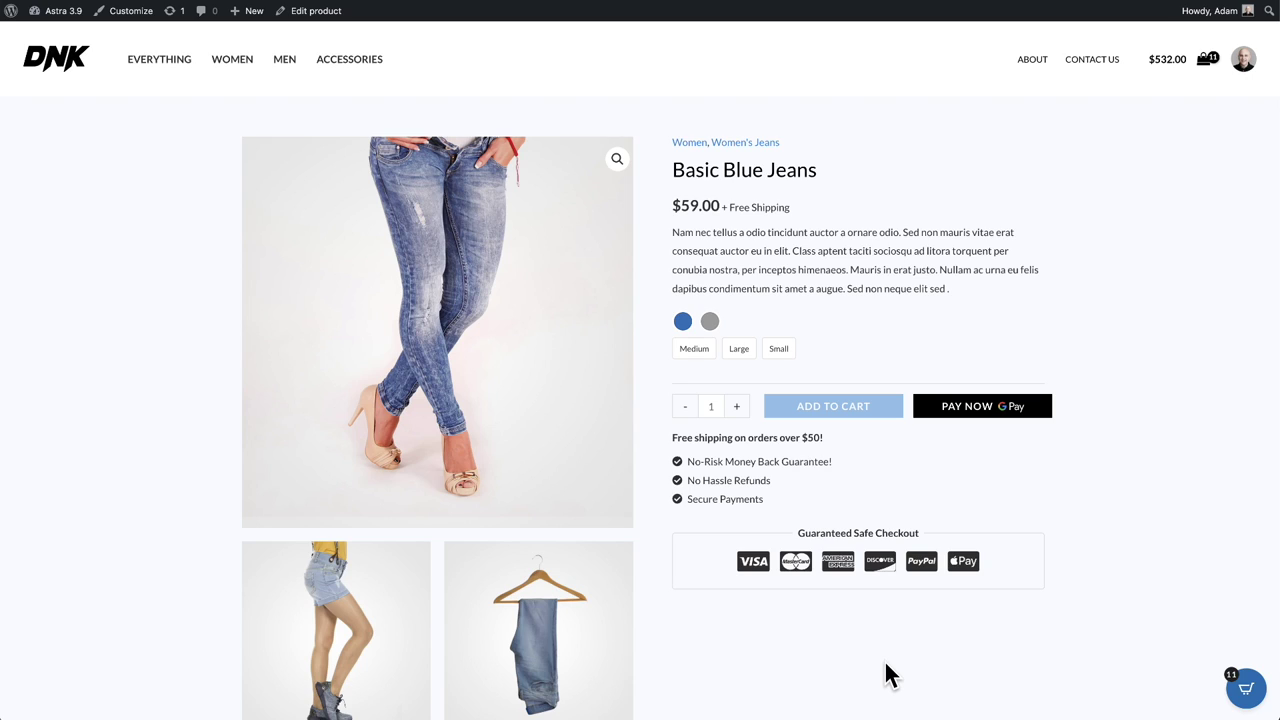
mouse_move(885, 662)
mouse_down()
mouse_move(868, 632)
mouse_move(864, 378)
mouse_move(837, 268)
mouse_up()
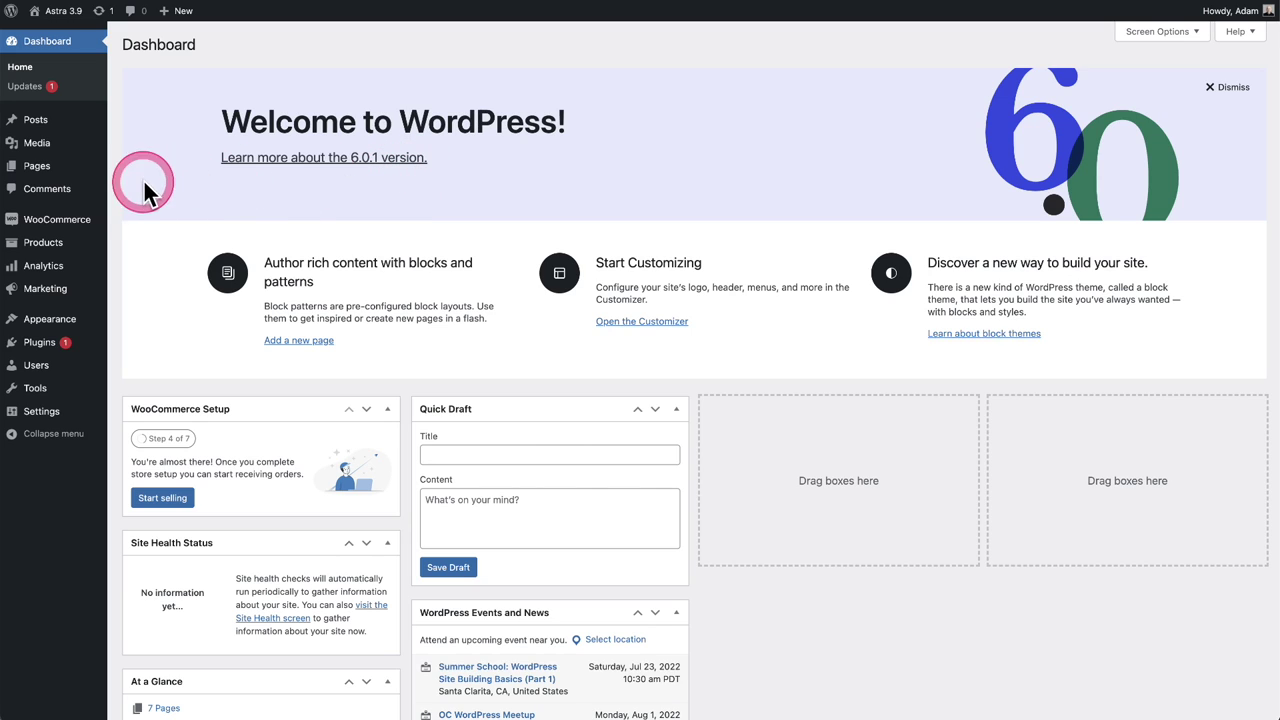
Open WooCommerce > Modern Cart and scroll through its General Settings.
mouse_move(60, 229)
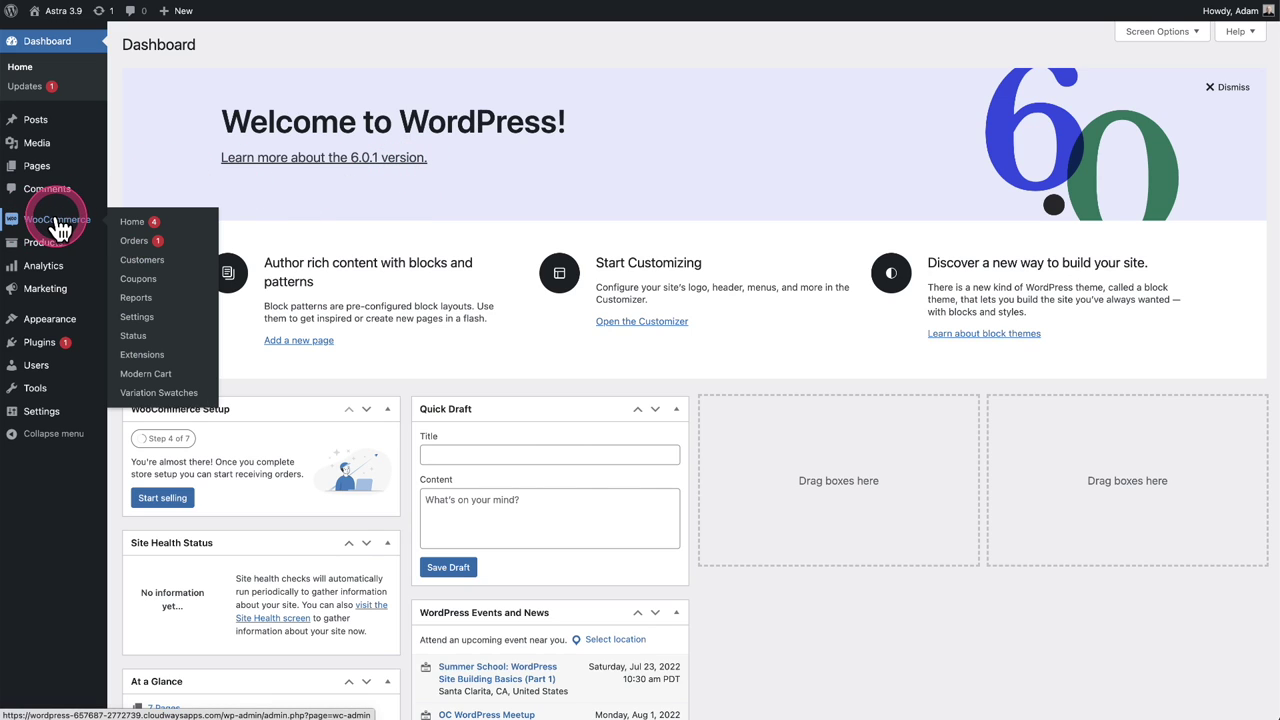
click(170, 376)
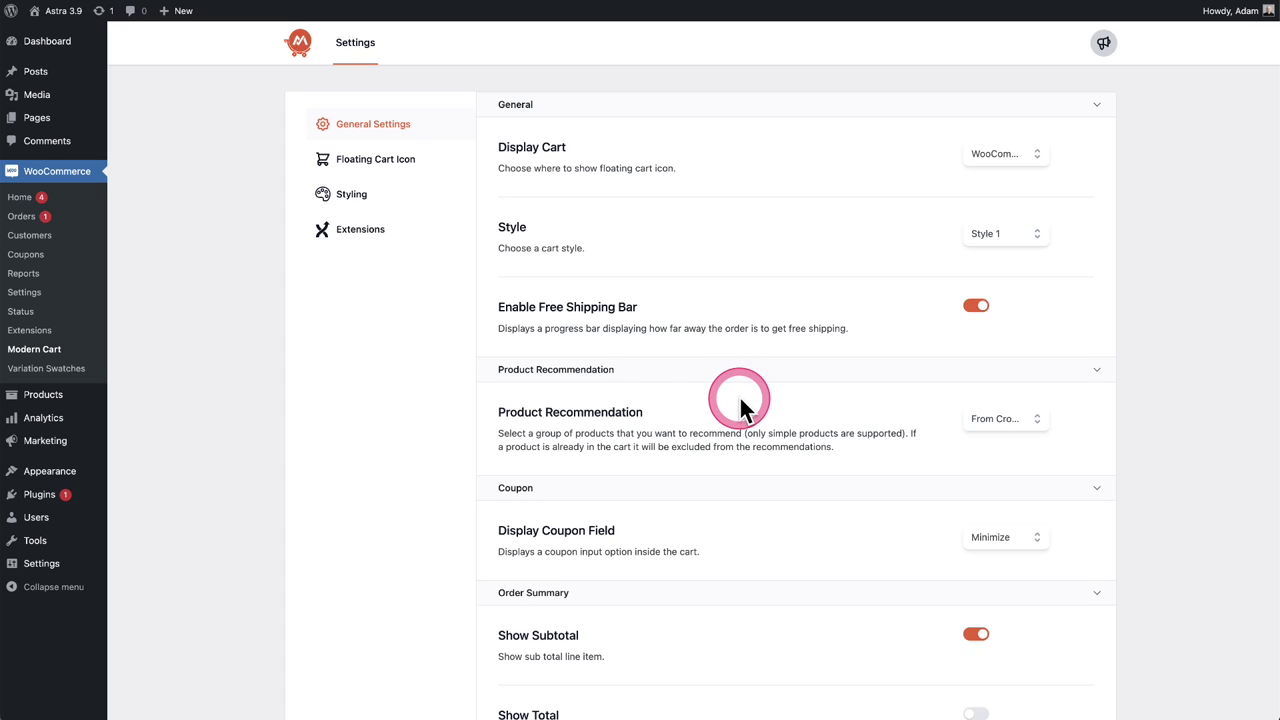
scroll(741, 402, down, 1)
scroll(741, 402, down, 3)
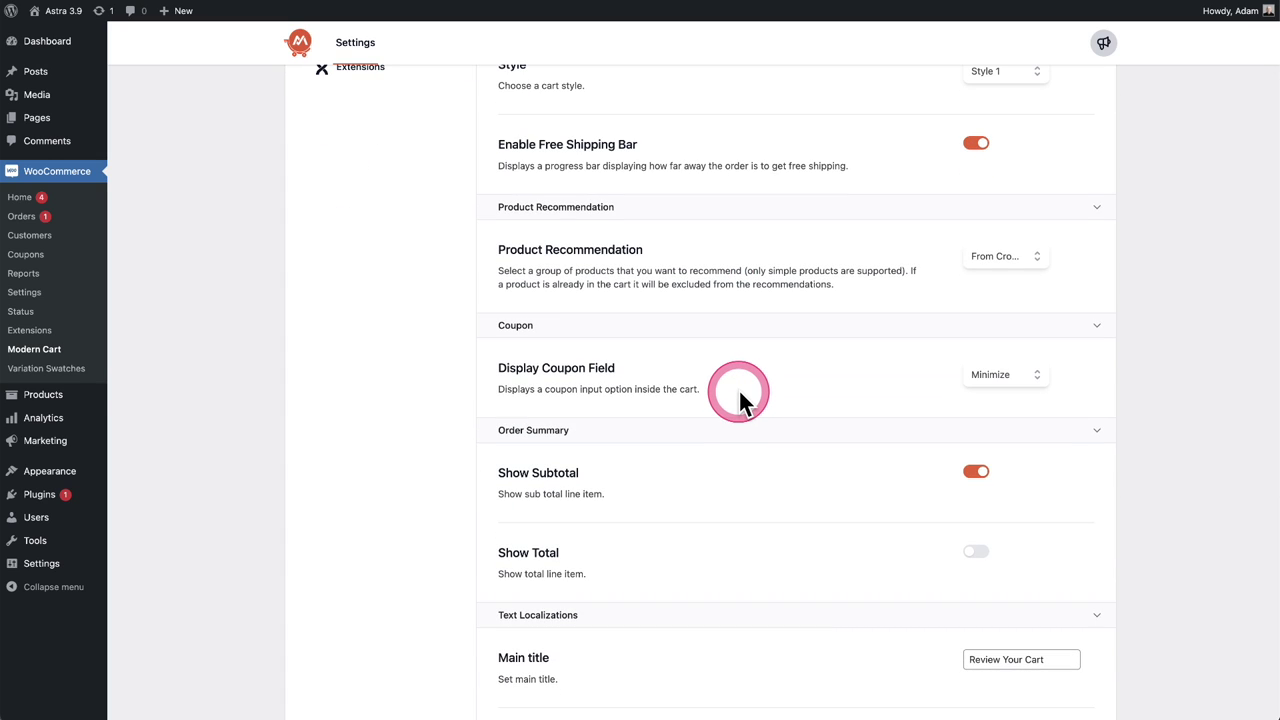
scroll(740, 393, down, 8)
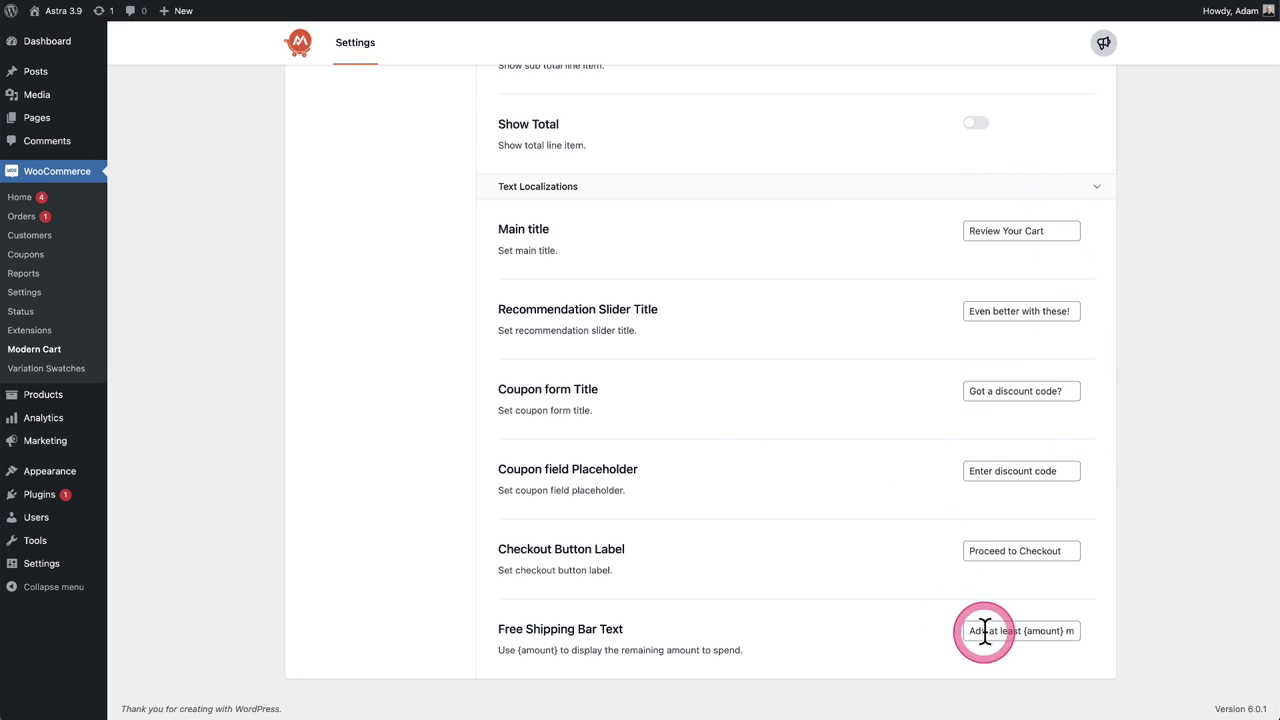
scroll(697, 457, up, 10)
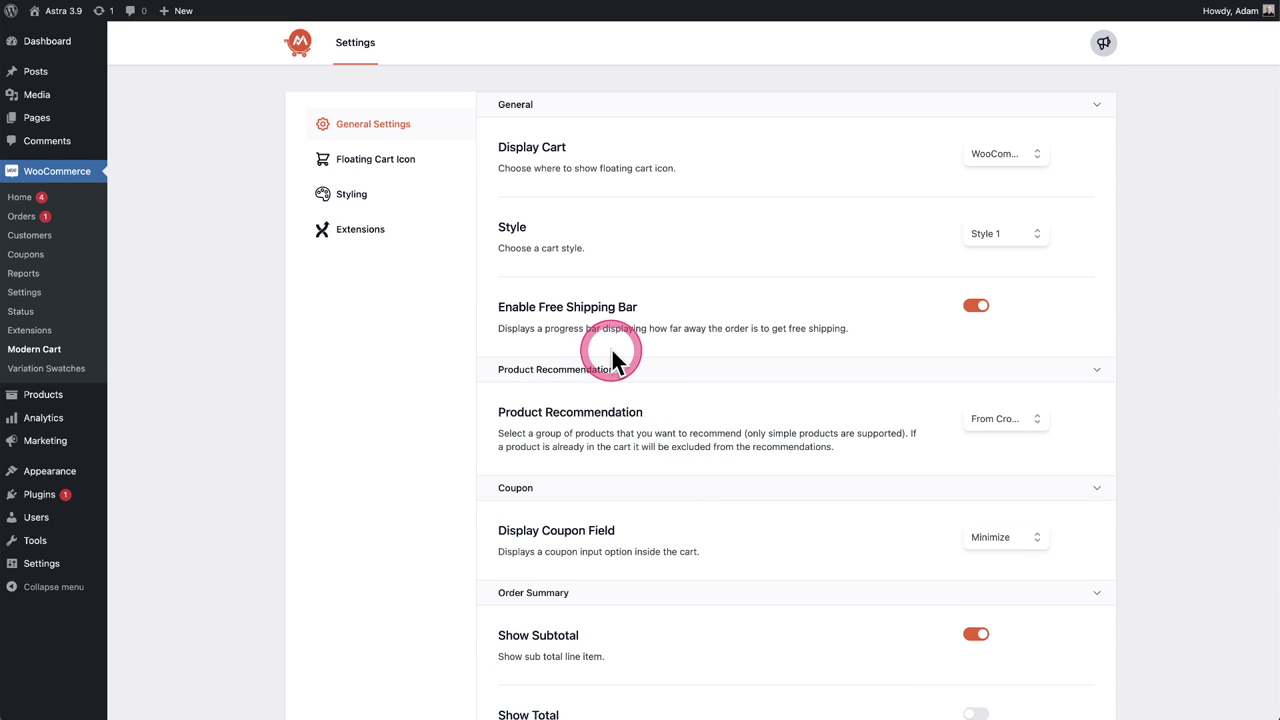
Browse the Floating Cart Icon, Styling and Stripe express checkout Extensions tabs.
click(395, 165)
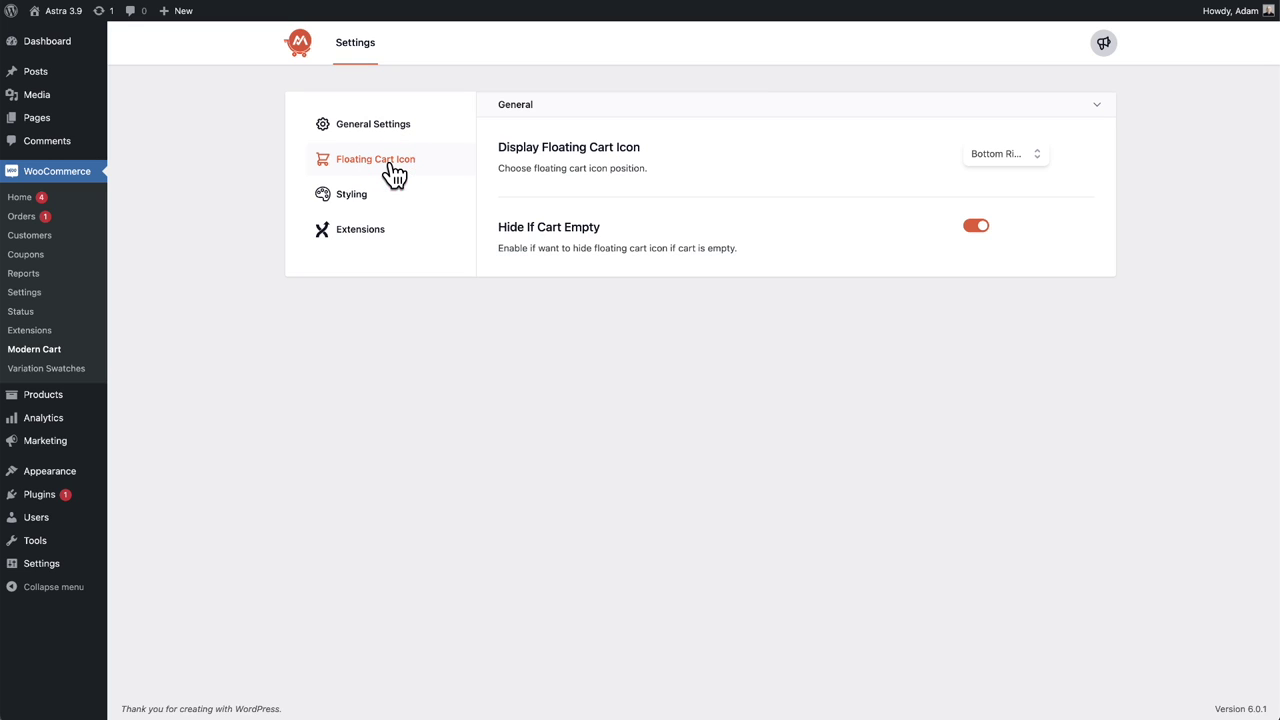
click(383, 196)
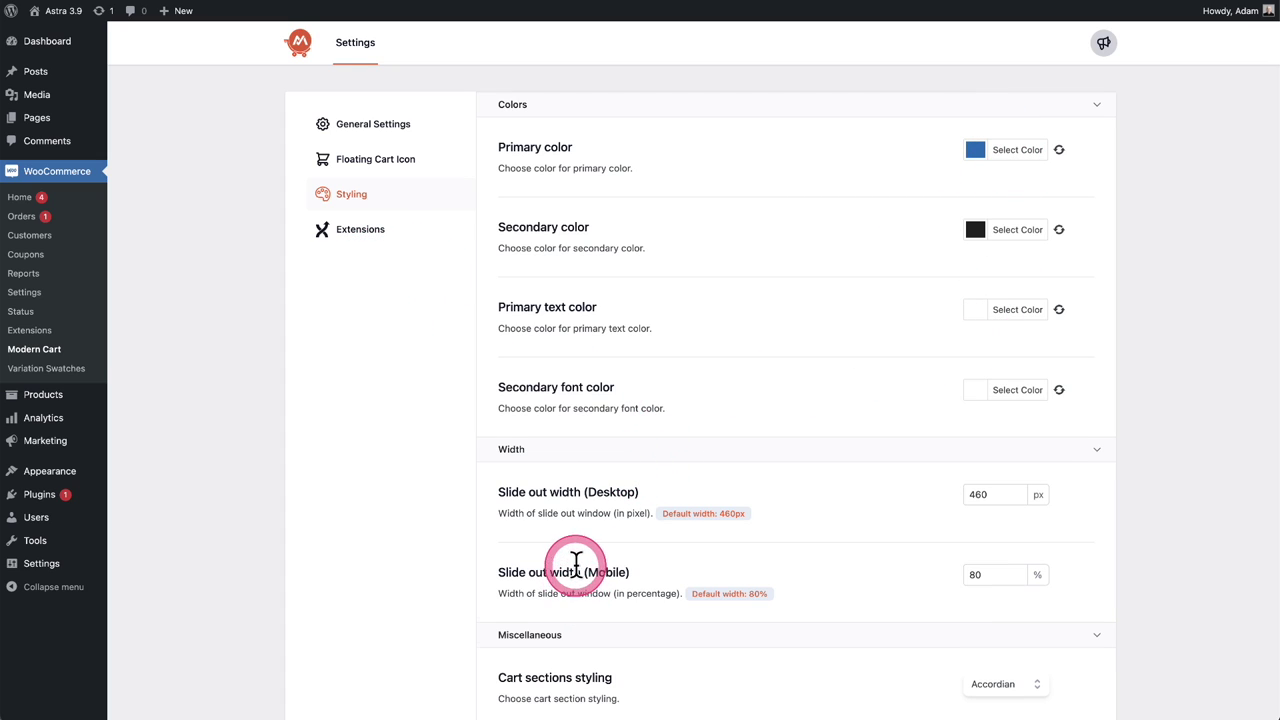
scroll(580, 570, down, 3)
scroll(580, 570, up, 2)
scroll(580, 570, up, 1)
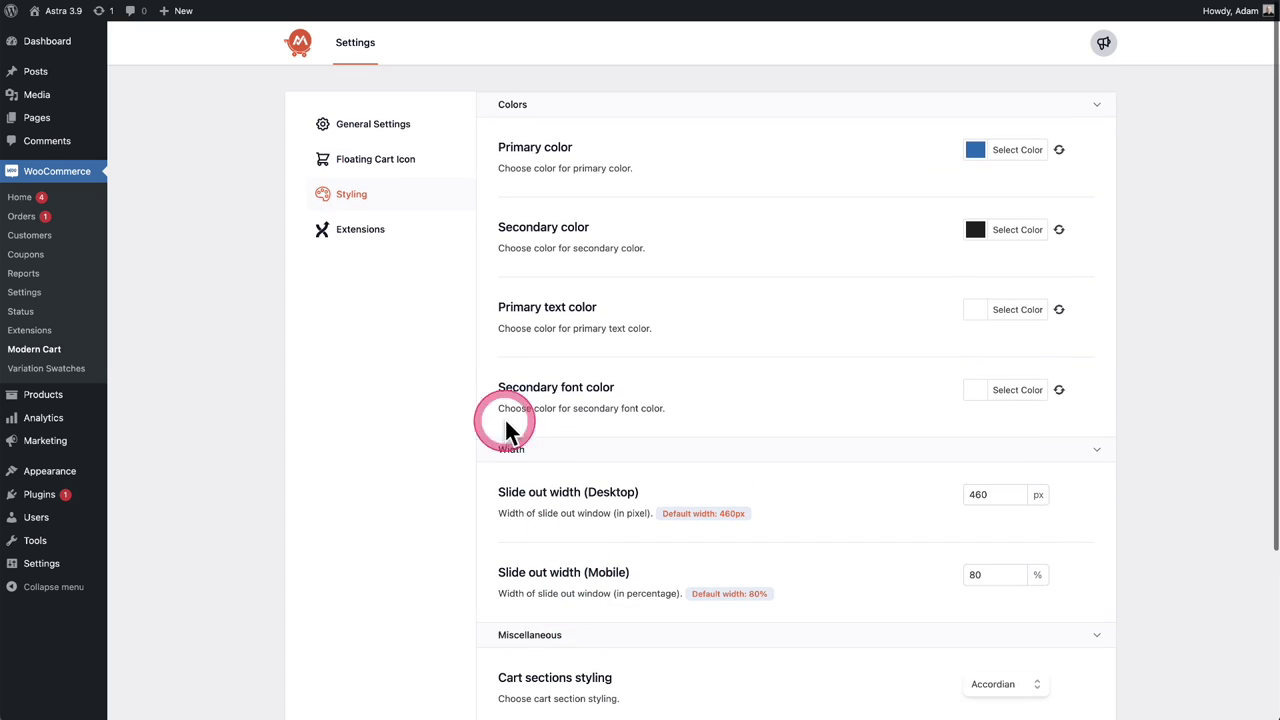
click(370, 238)
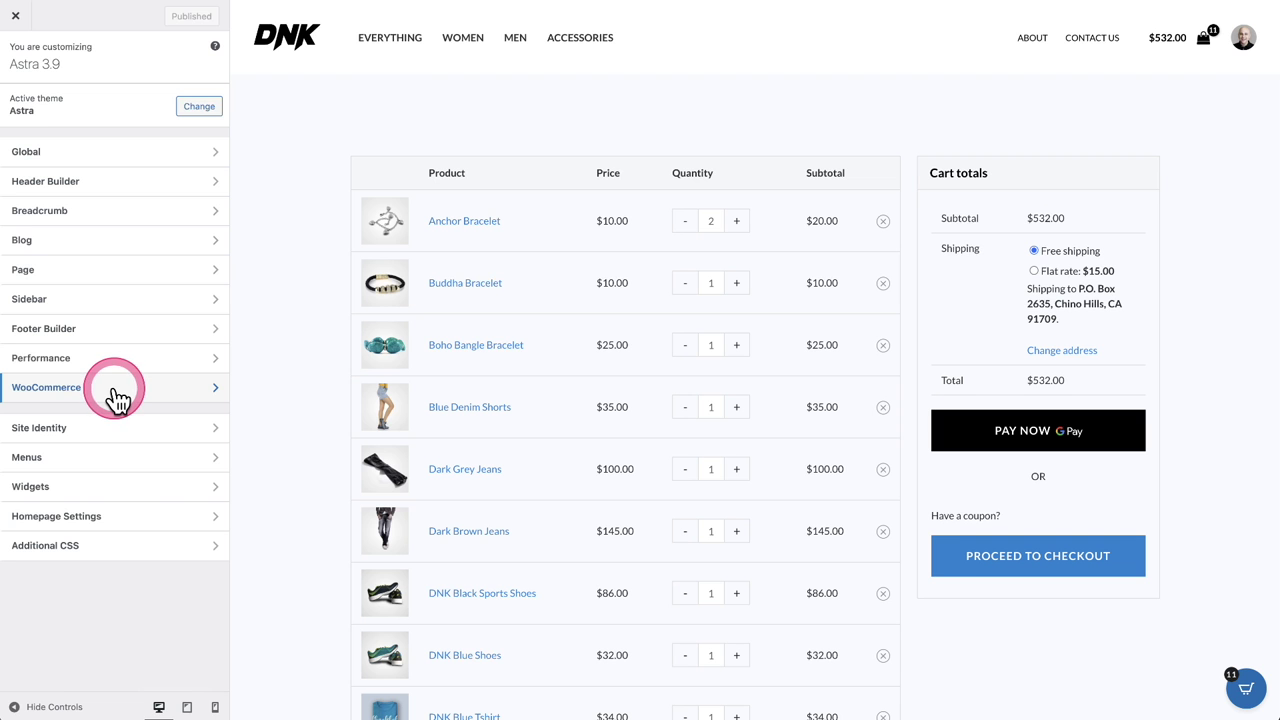
Review the WooCommerce Cart toggles and Cart Button Text, leaving the button text unchanged.
click(110, 390)
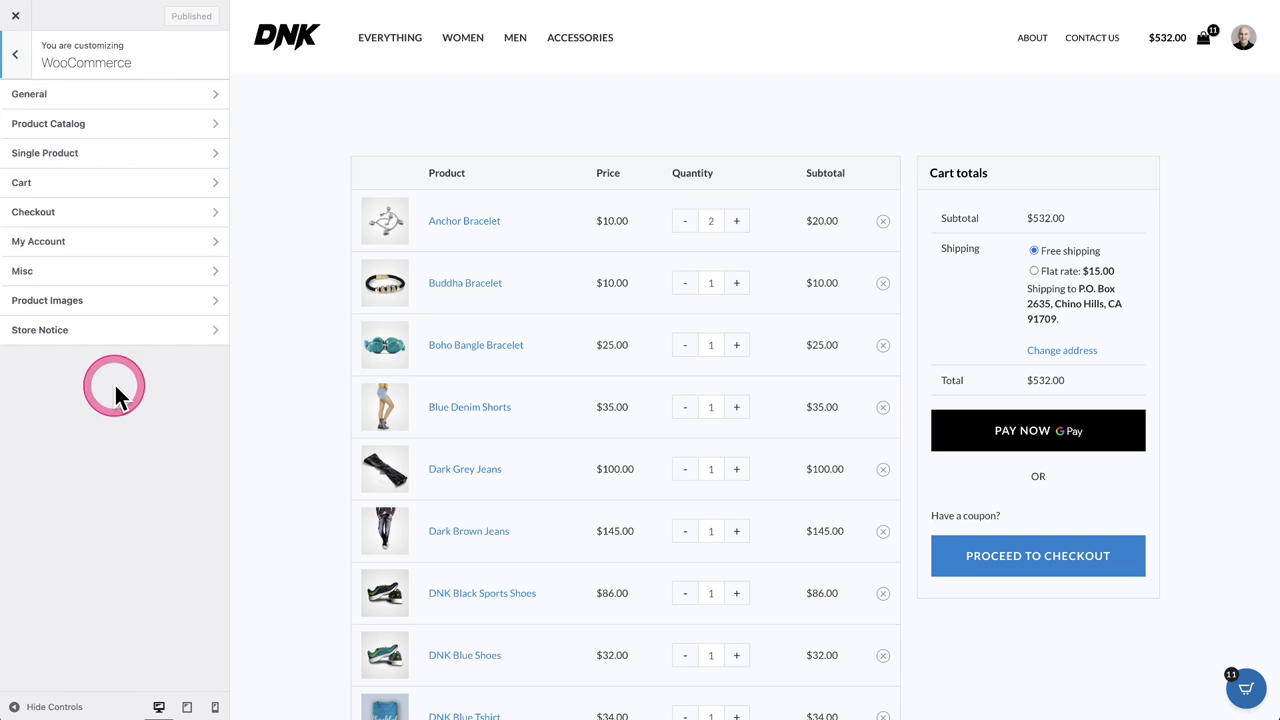
click(110, 186)
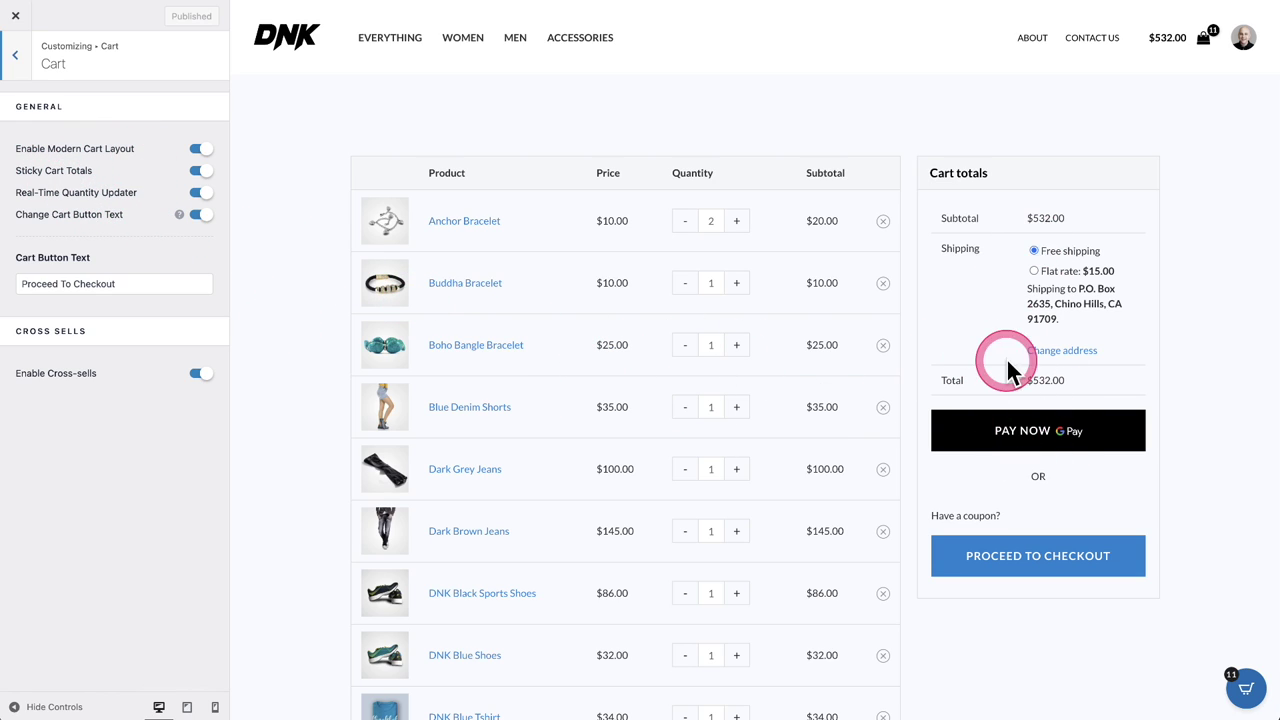
scroll(760, 290, down, 1)
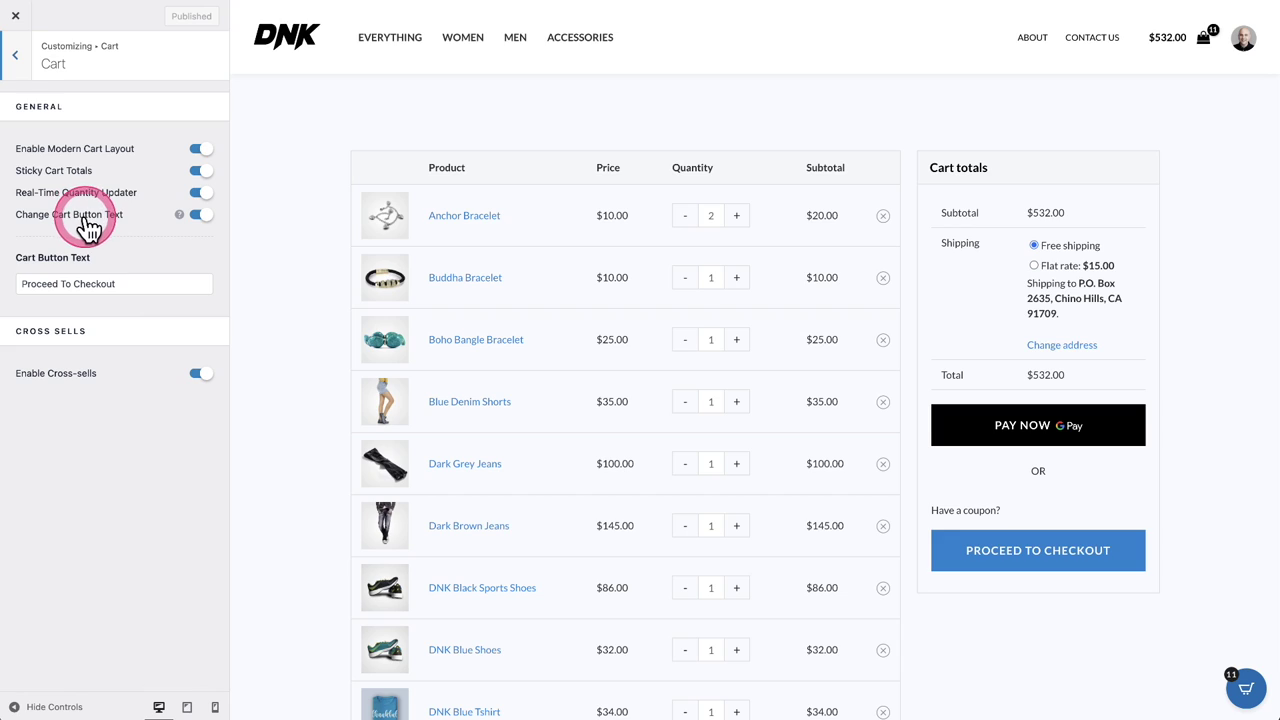
triple_click(169, 282)
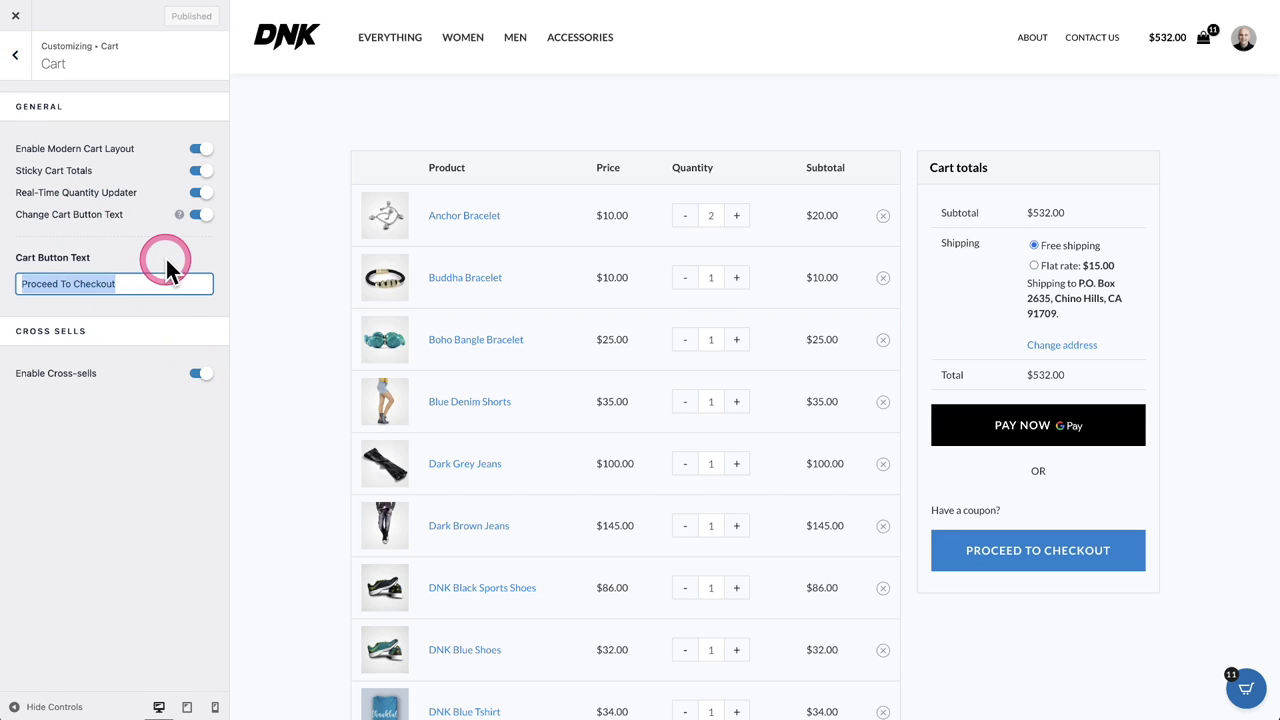
click(148, 259)
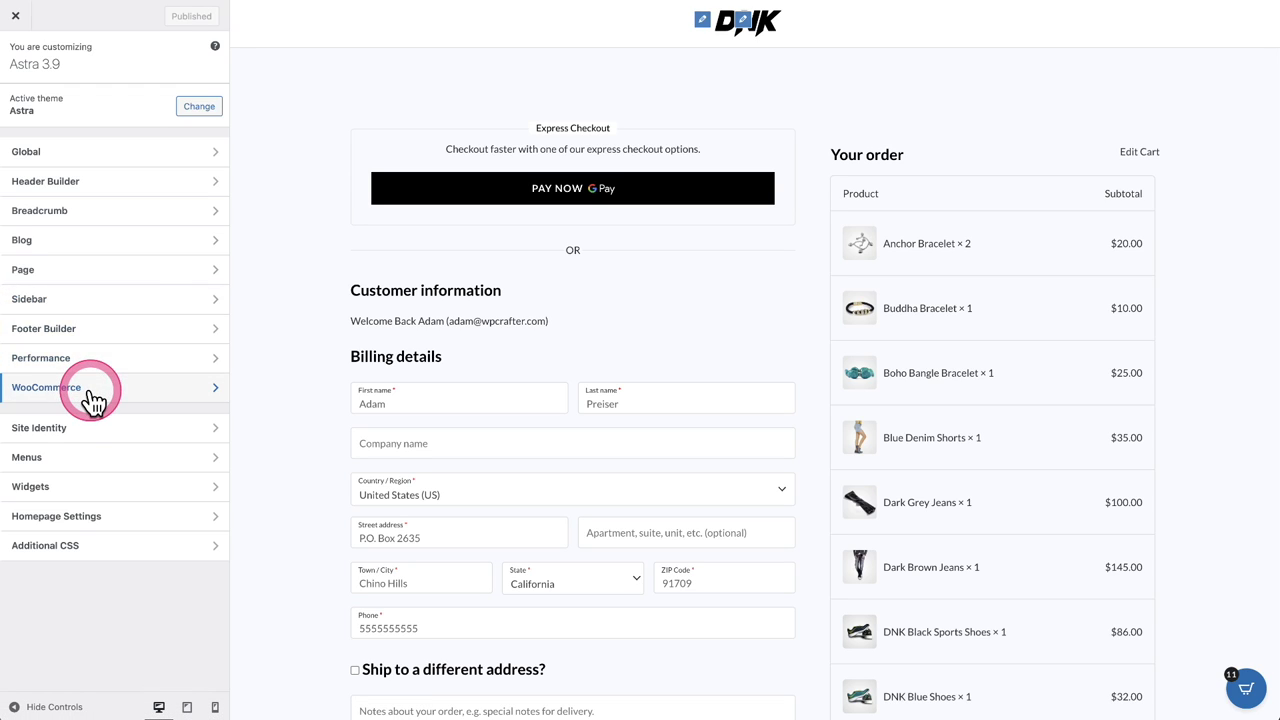
Give the Checkout the Modern two-column layout, with 'Place Order' button text showing the order total.
click(90, 386)
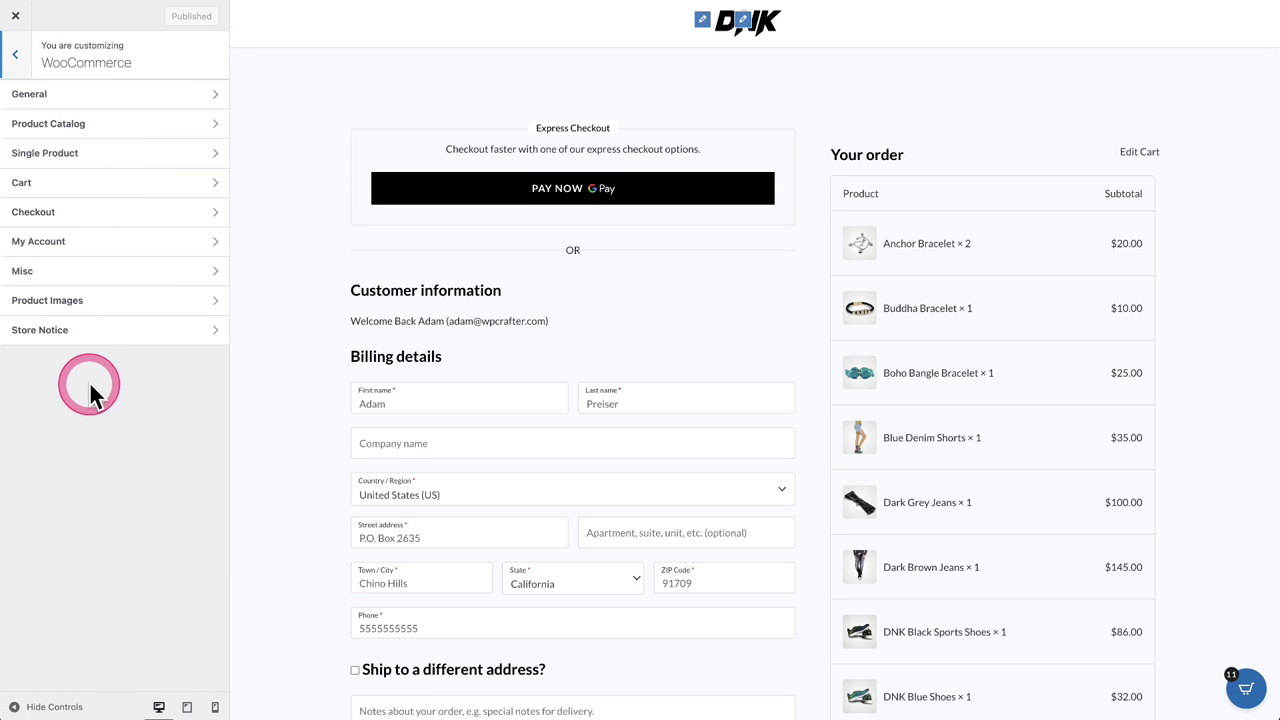
click(86, 212)
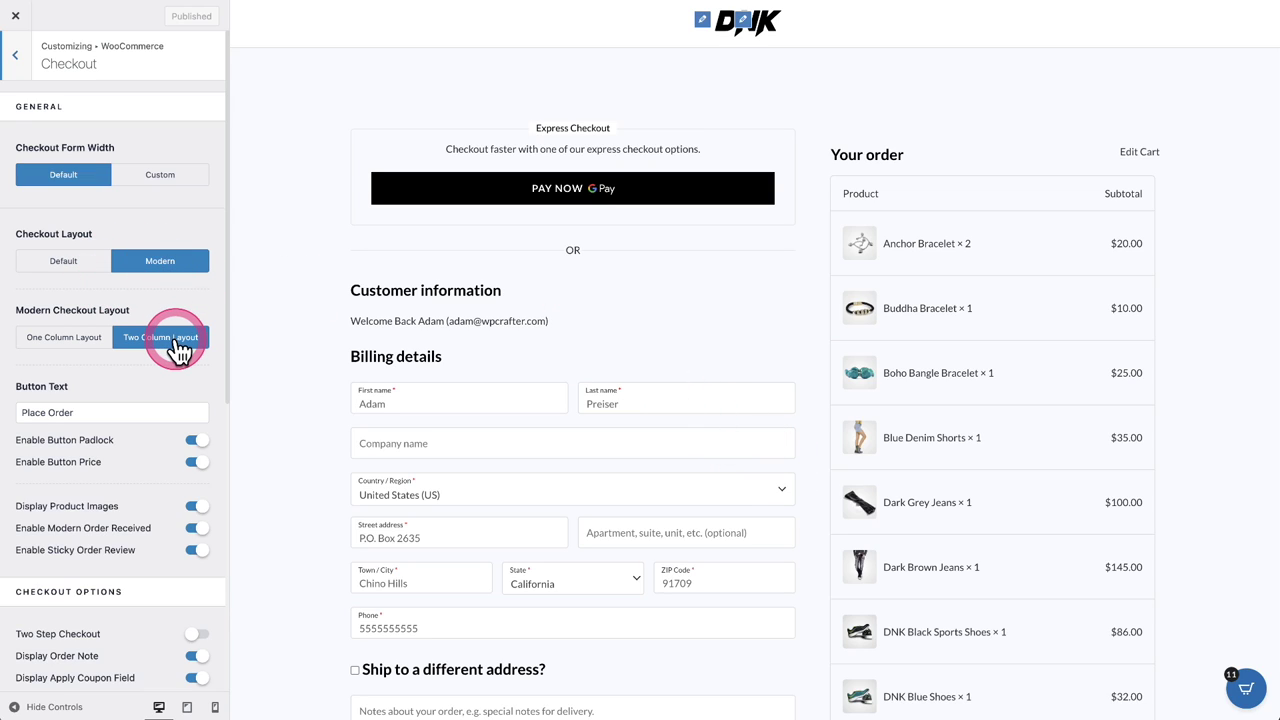
scroll(175, 345, down, 3)
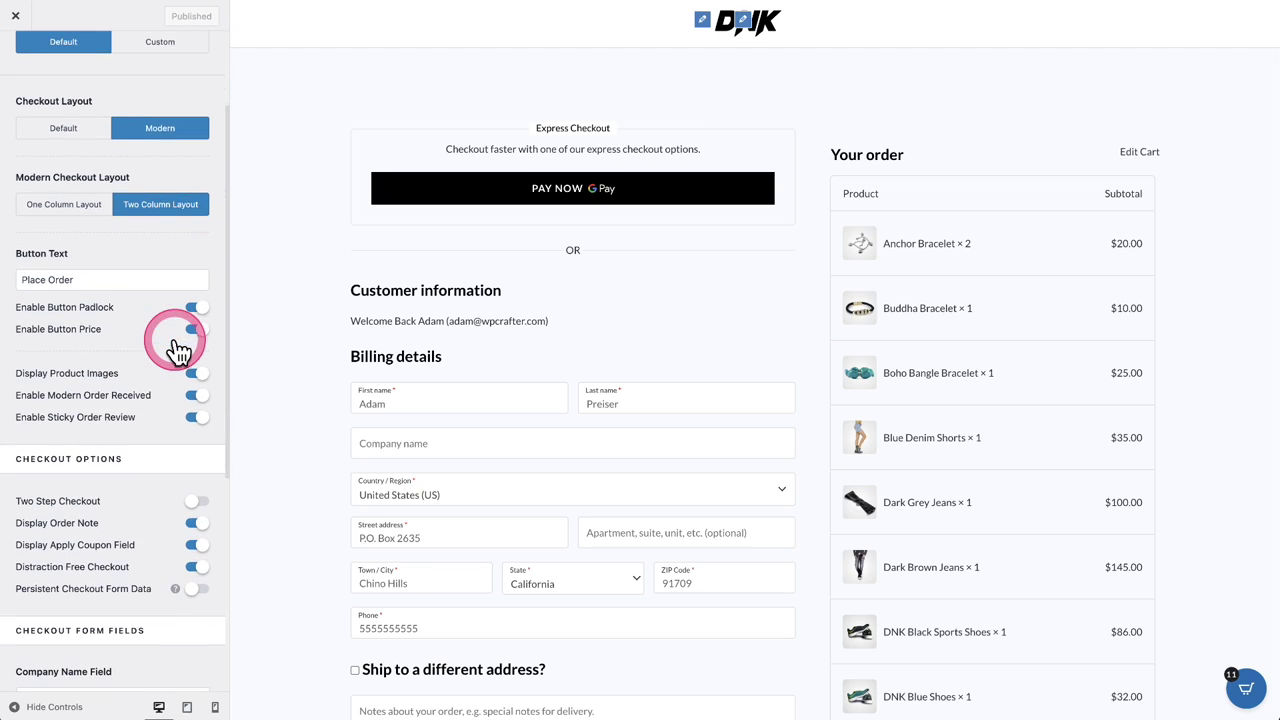
drag(87, 278, 88, 261)
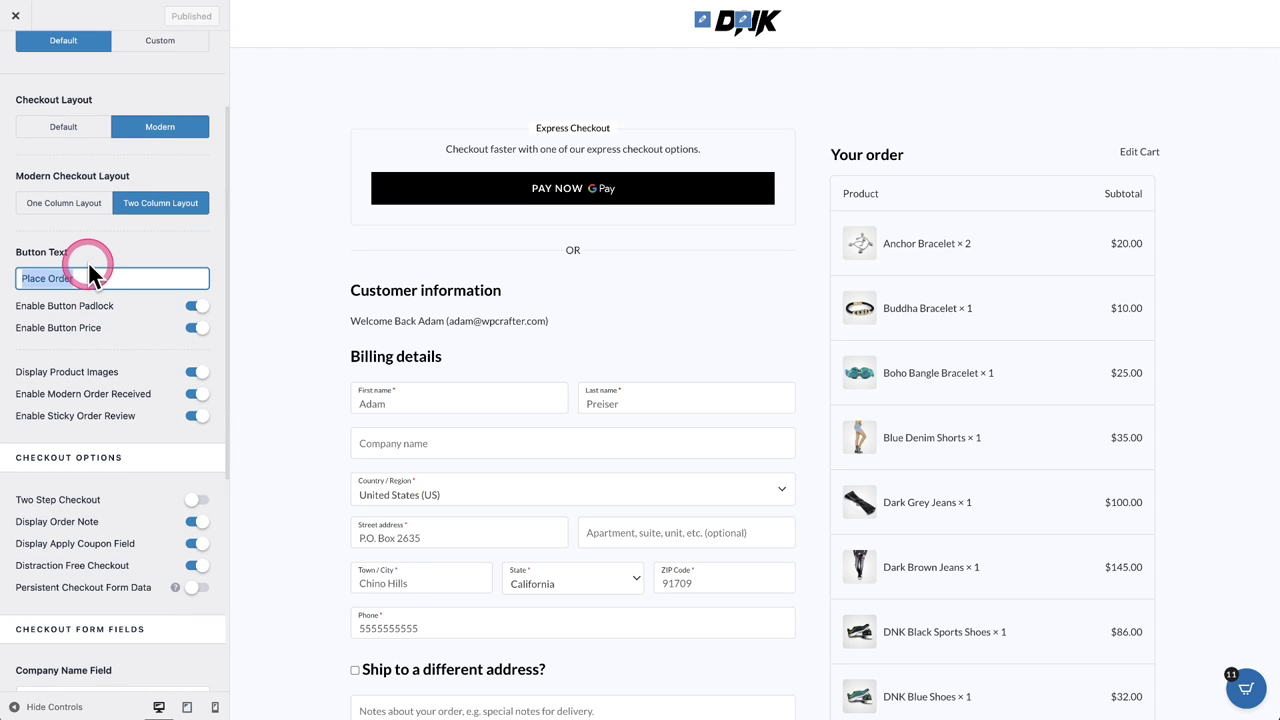
scroll(351, 330, down, 6)
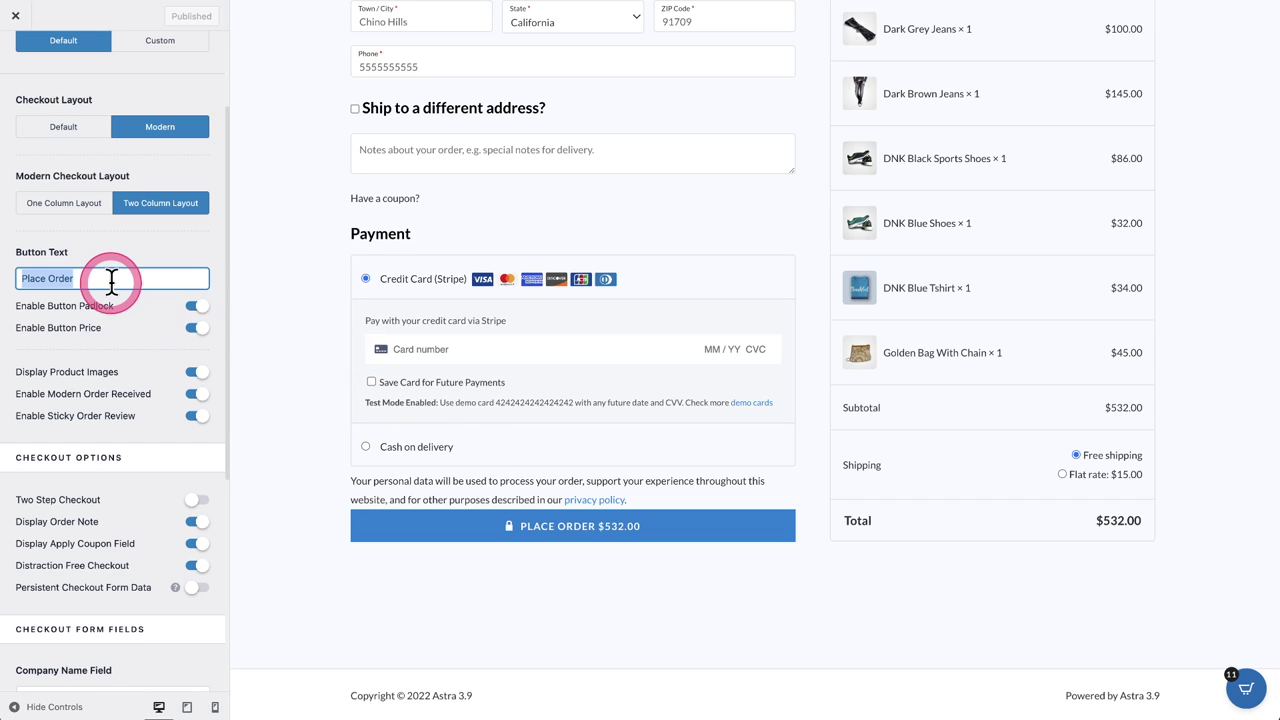
click(190, 330)
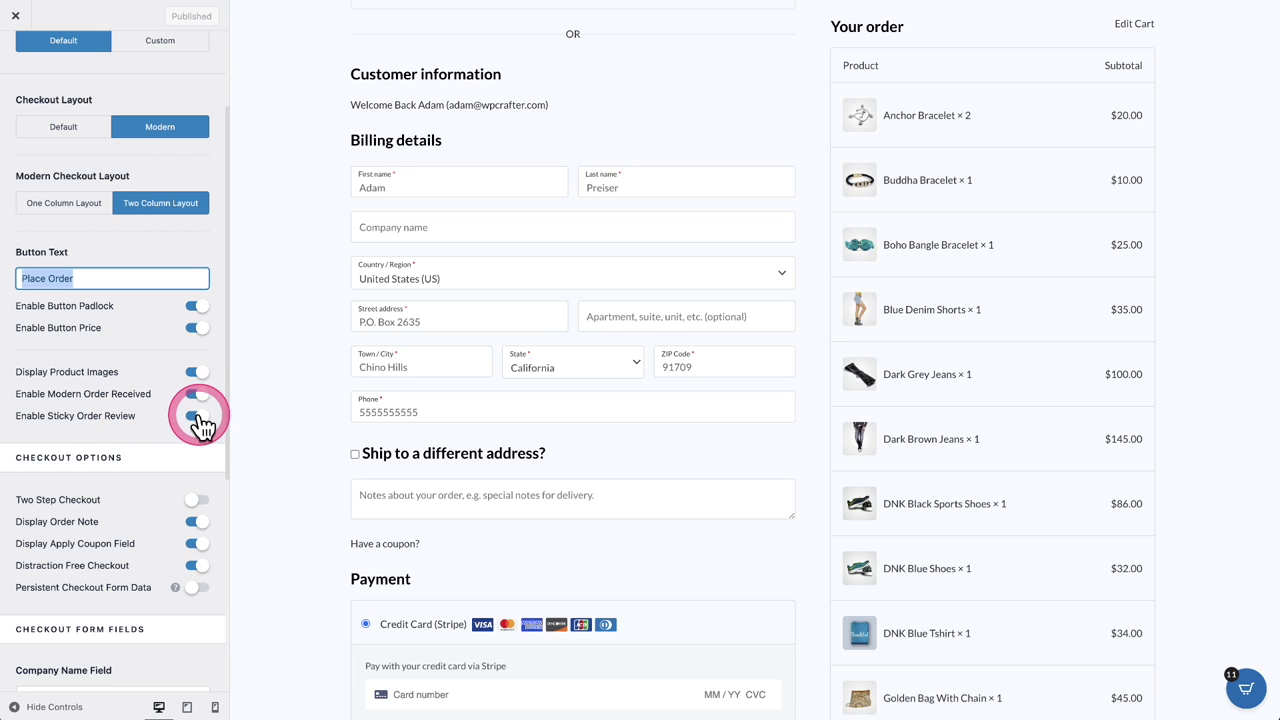
scroll(200, 425, down, 5)
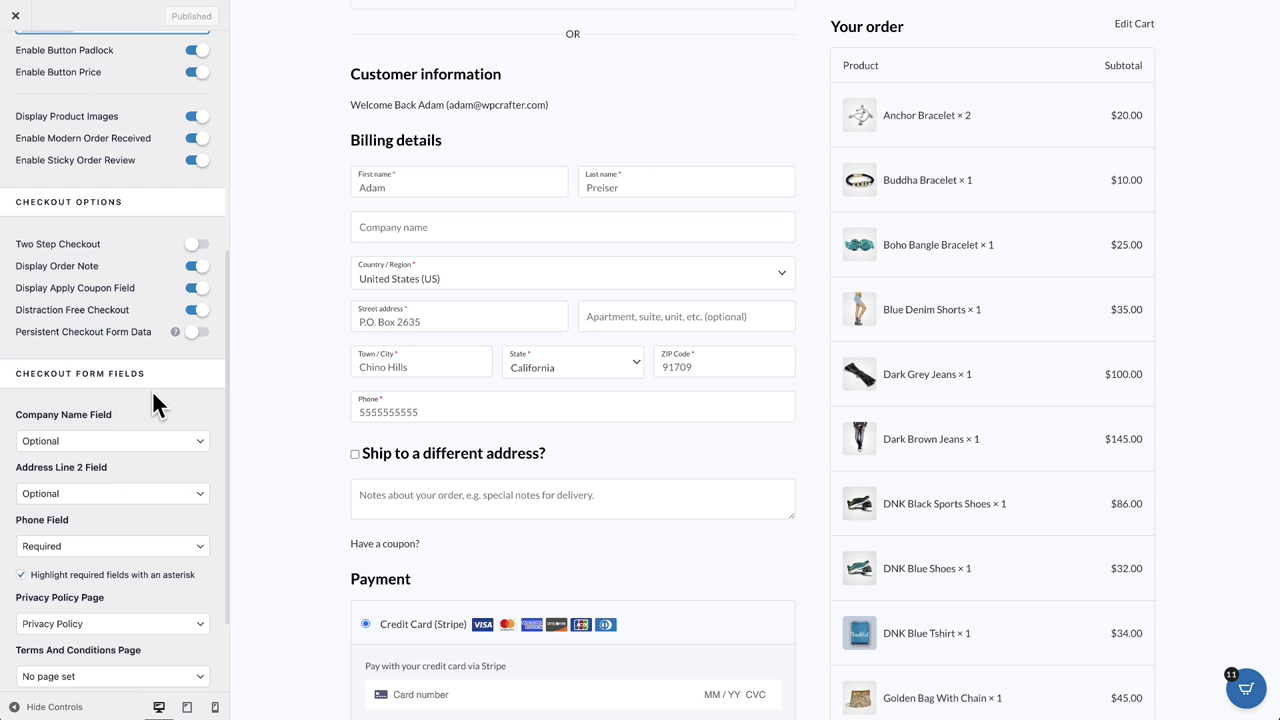
scroll(155, 400, up, 5)
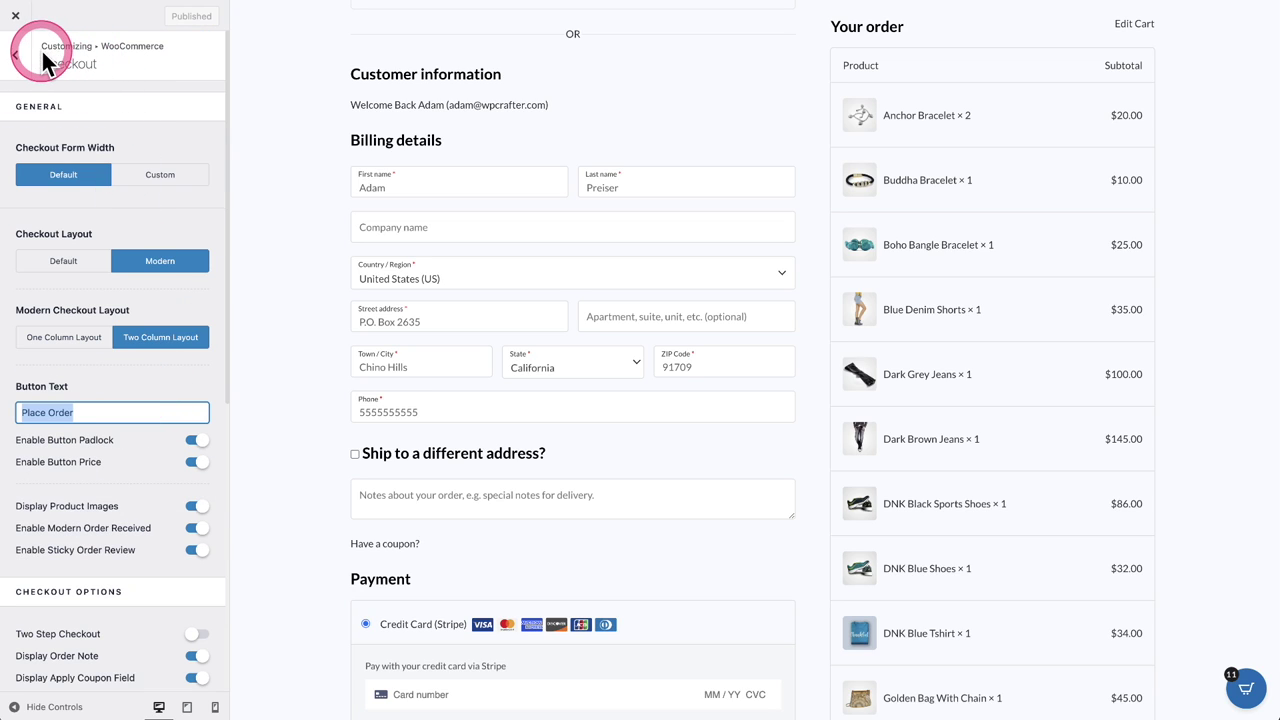
In WooCommerce Misc, switch on Enable Steps Navigation and switch off Enable Step Number.
click(16, 55)
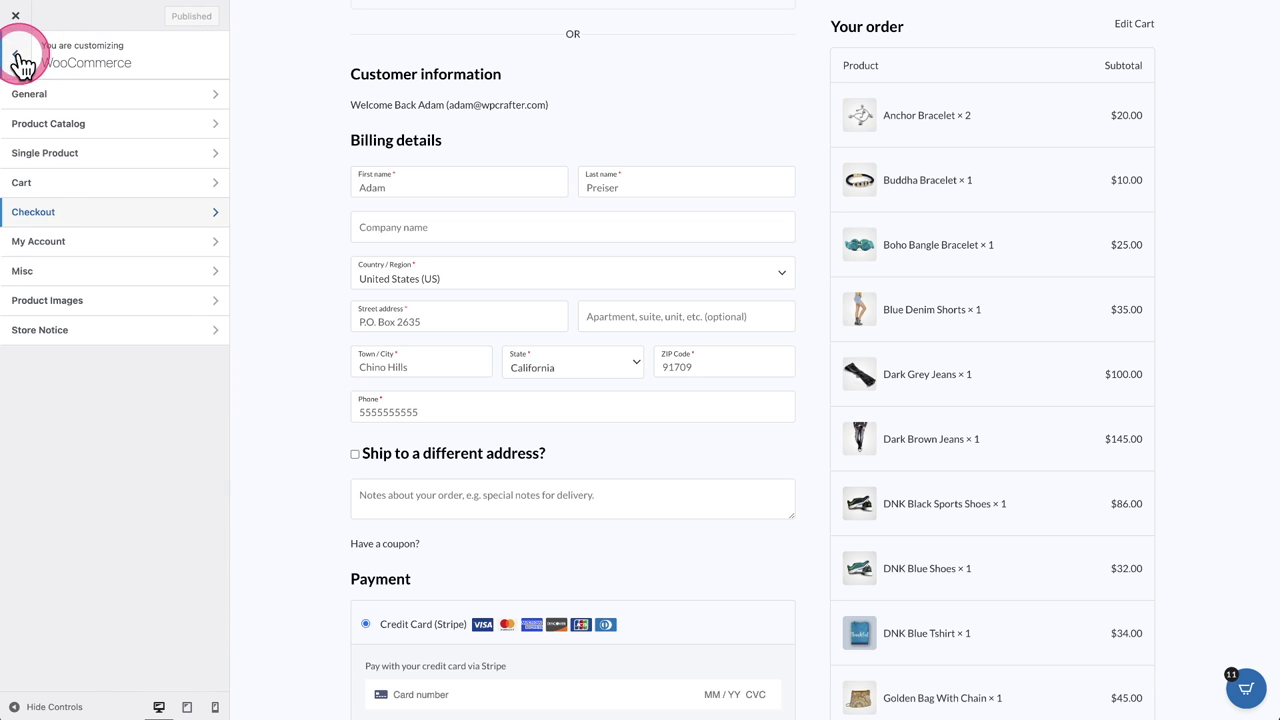
click(40, 268)
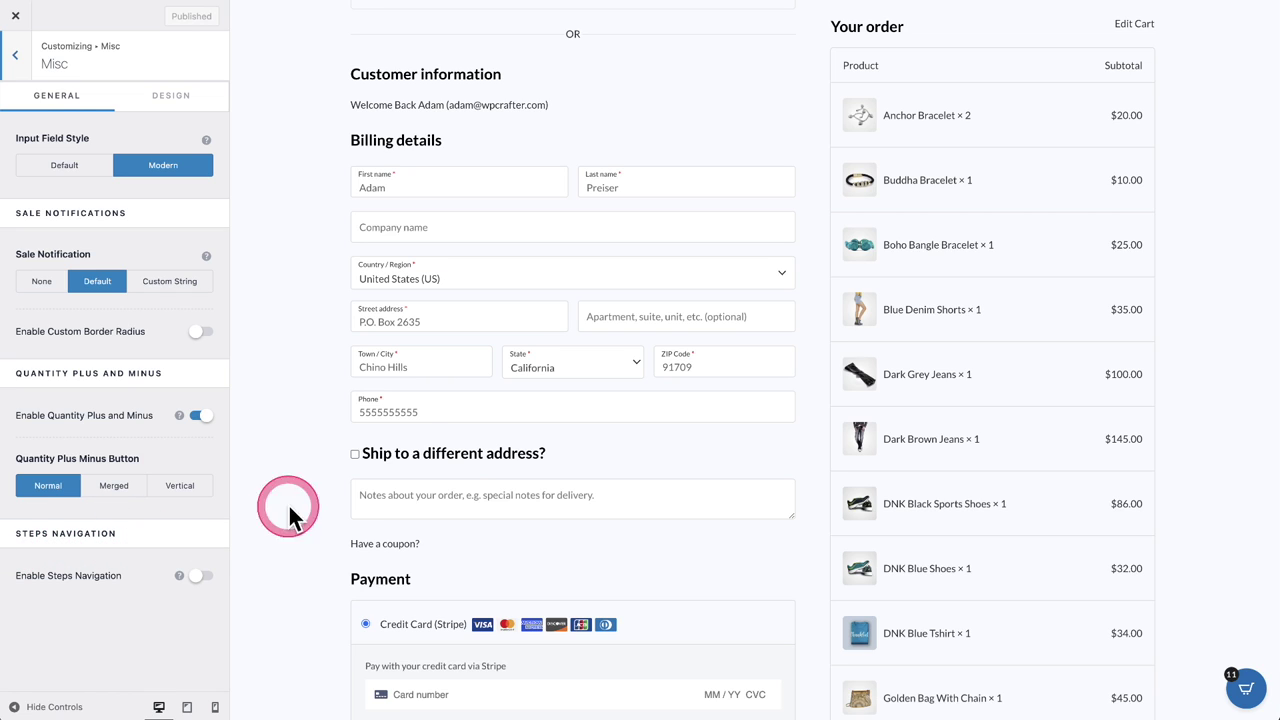
scroll(457, 449, up, 3)
click(200, 575)
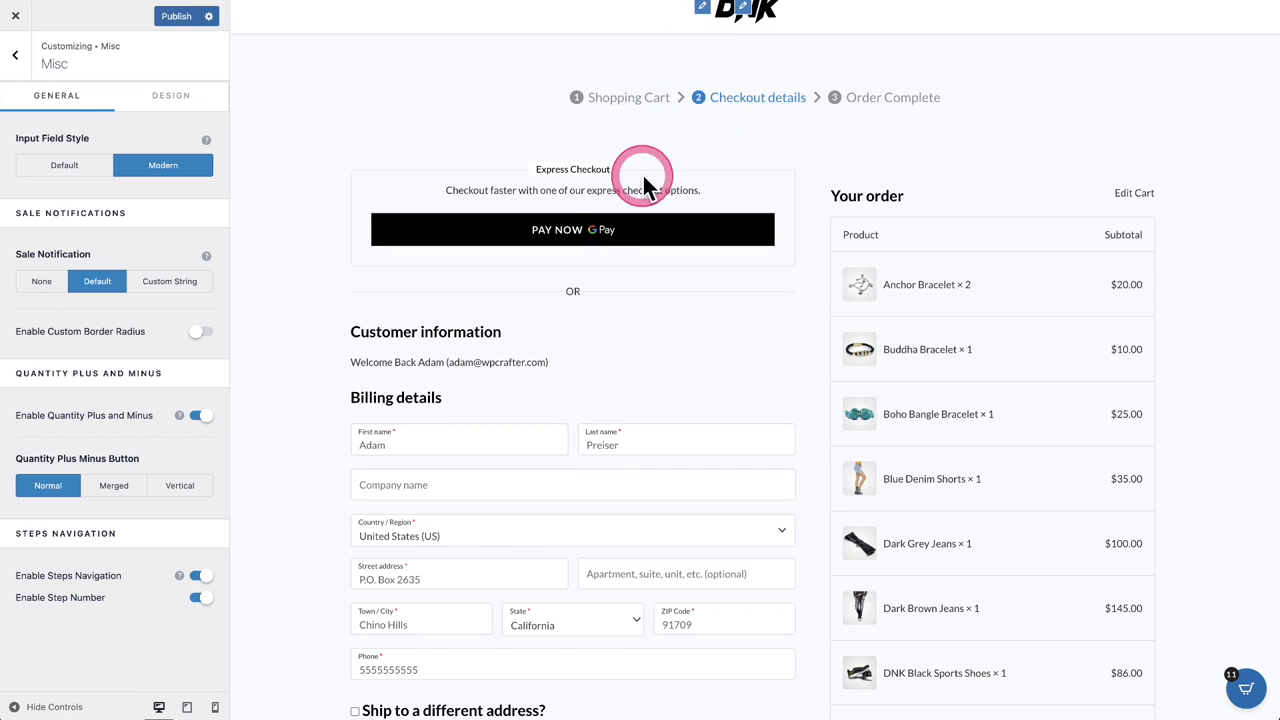
click(199, 600)
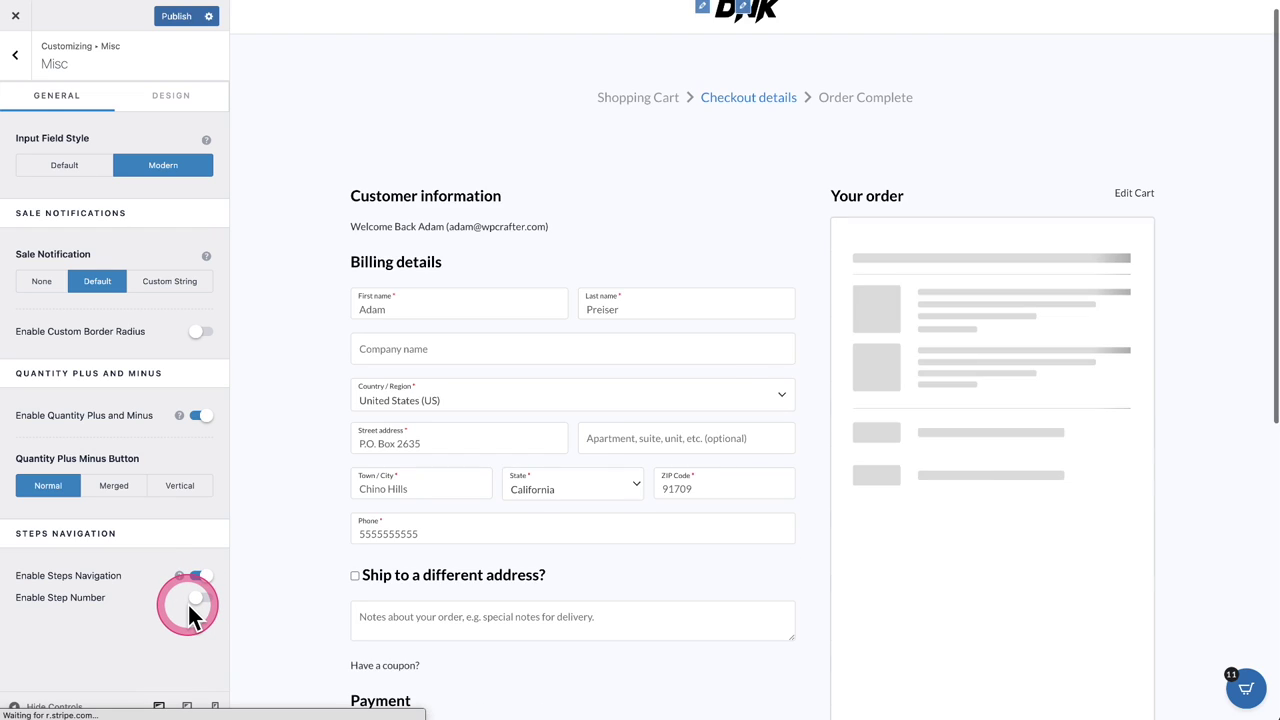
click(197, 576)
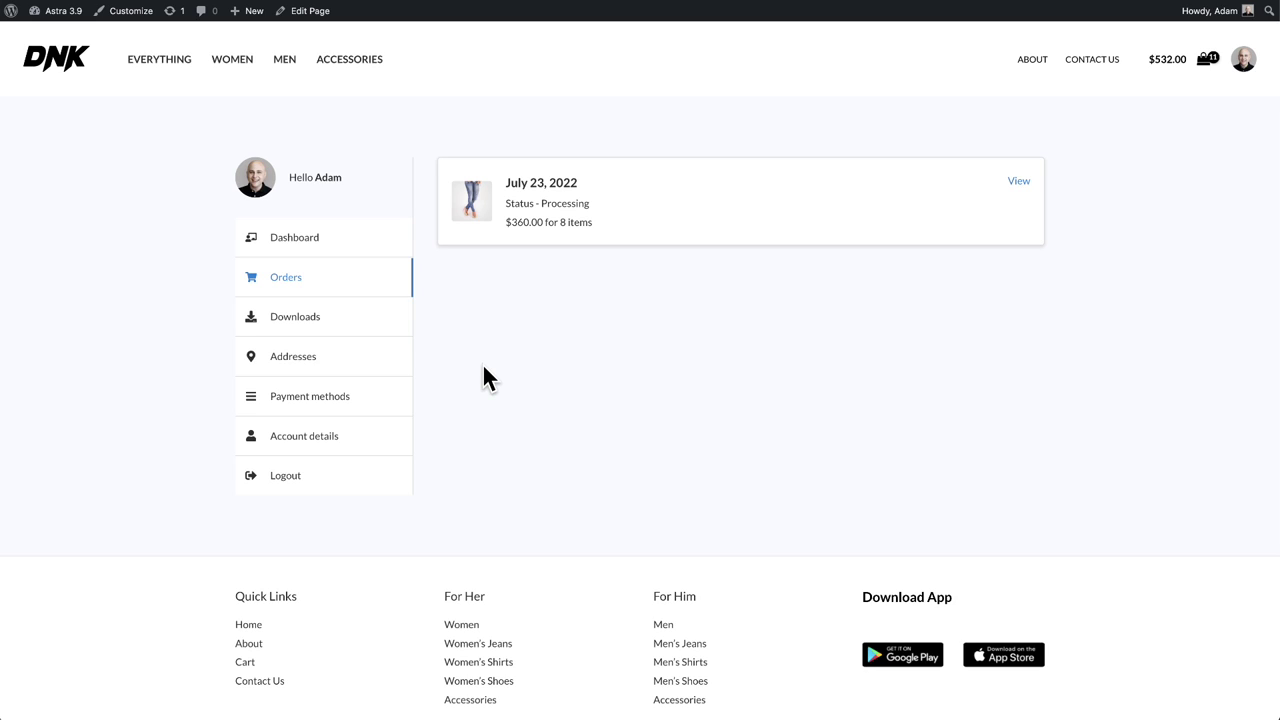
Bring up the WooCommerce My Account styling options in the Customizer.
drag(483, 368, 161, 144)
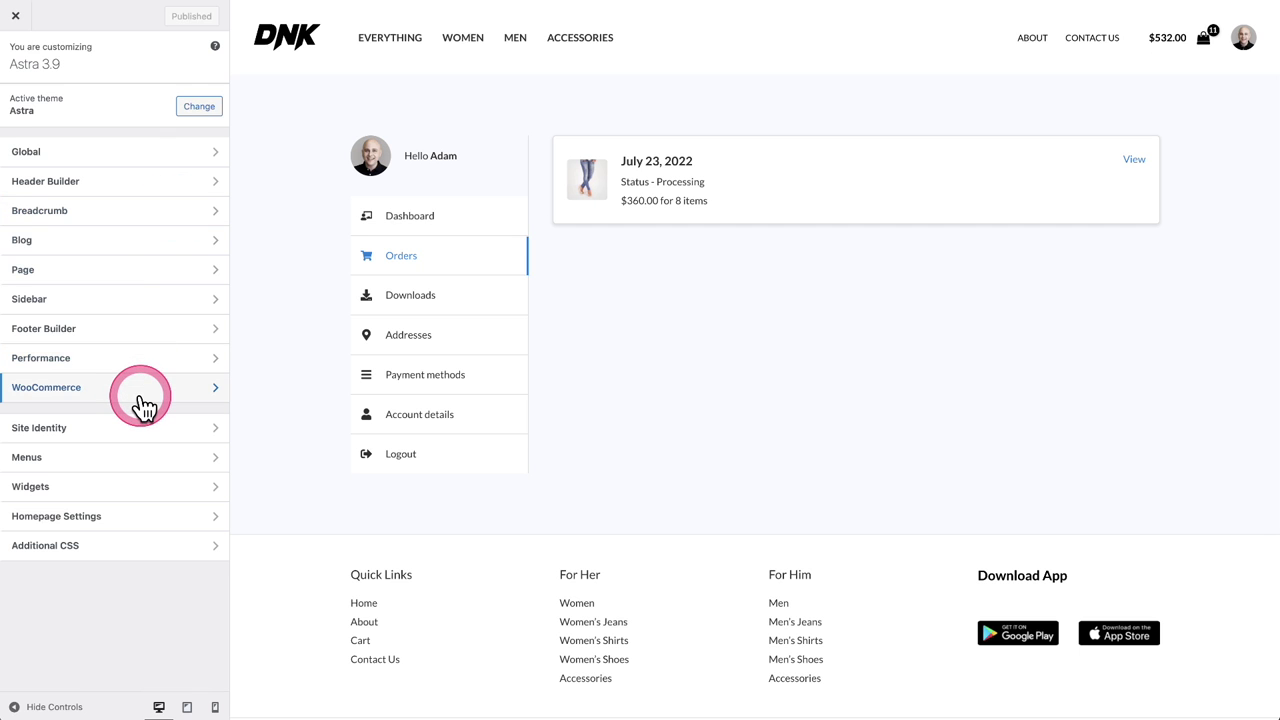
click(137, 400)
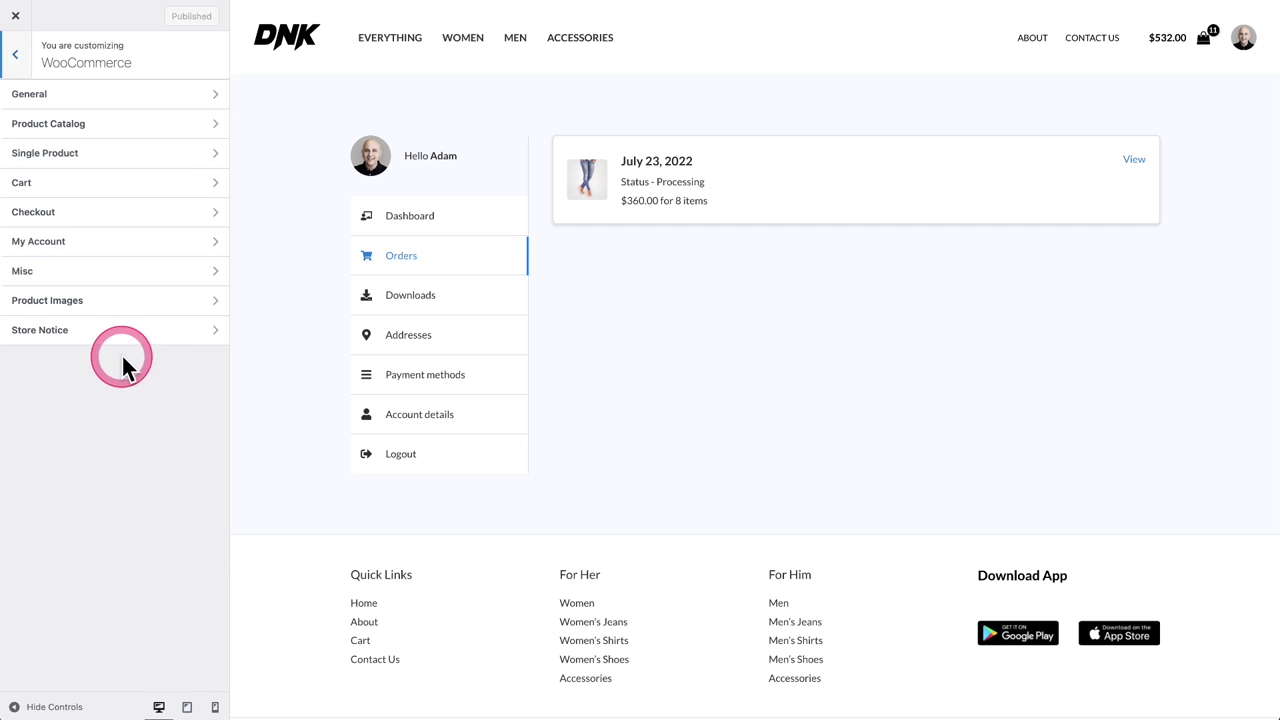
click(103, 243)
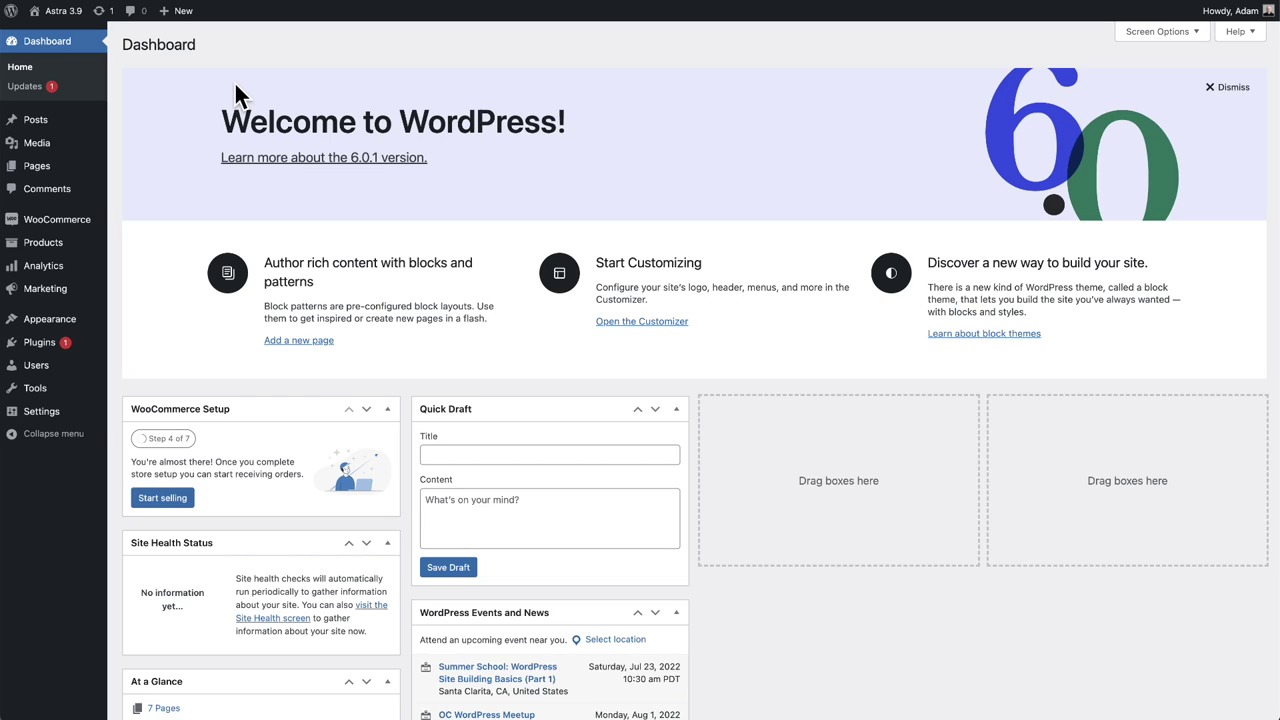
Show the Express Checkout tab of Stripe Card Processing under WooCommerce Settings > Payments.
mouse_move(94, 229)
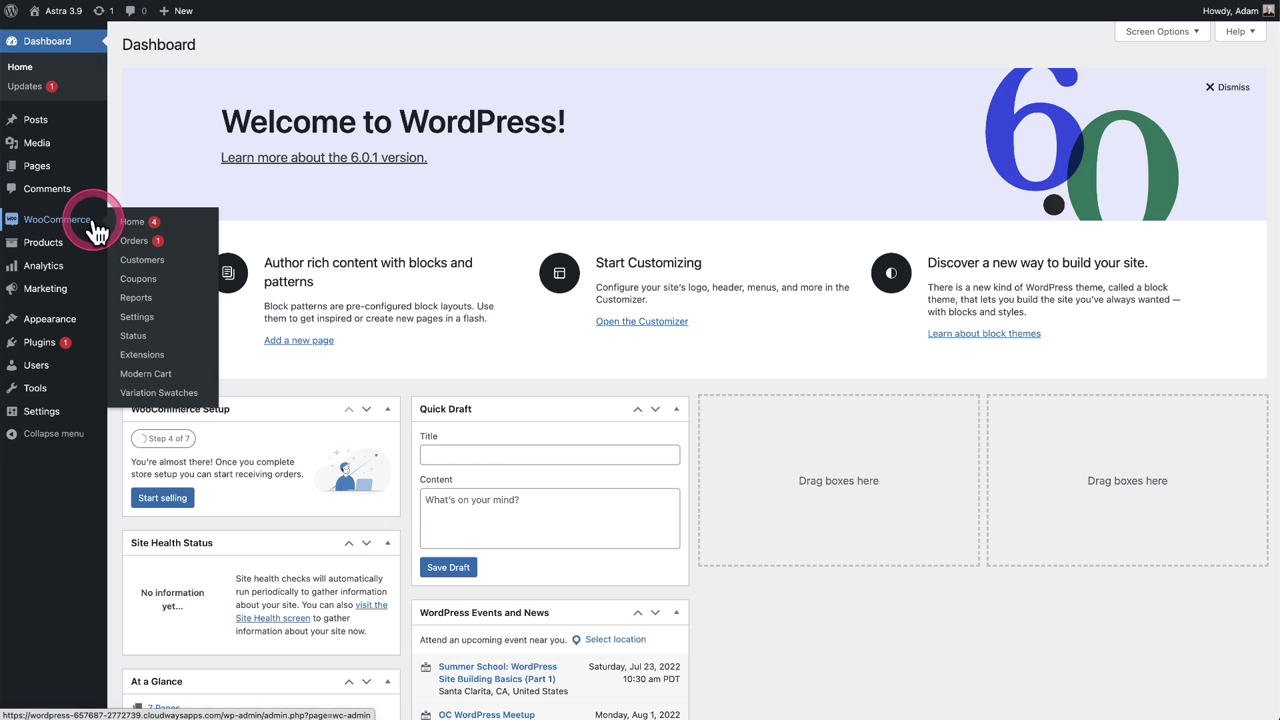
click(147, 316)
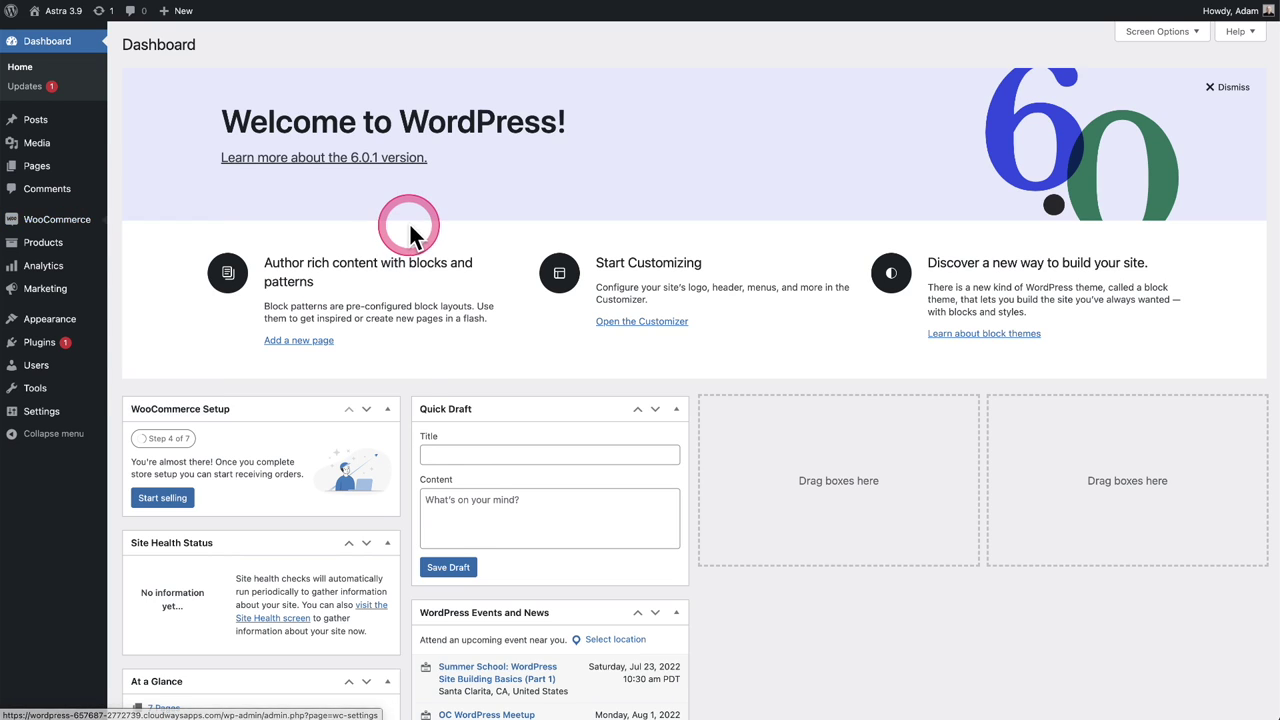
click(328, 112)
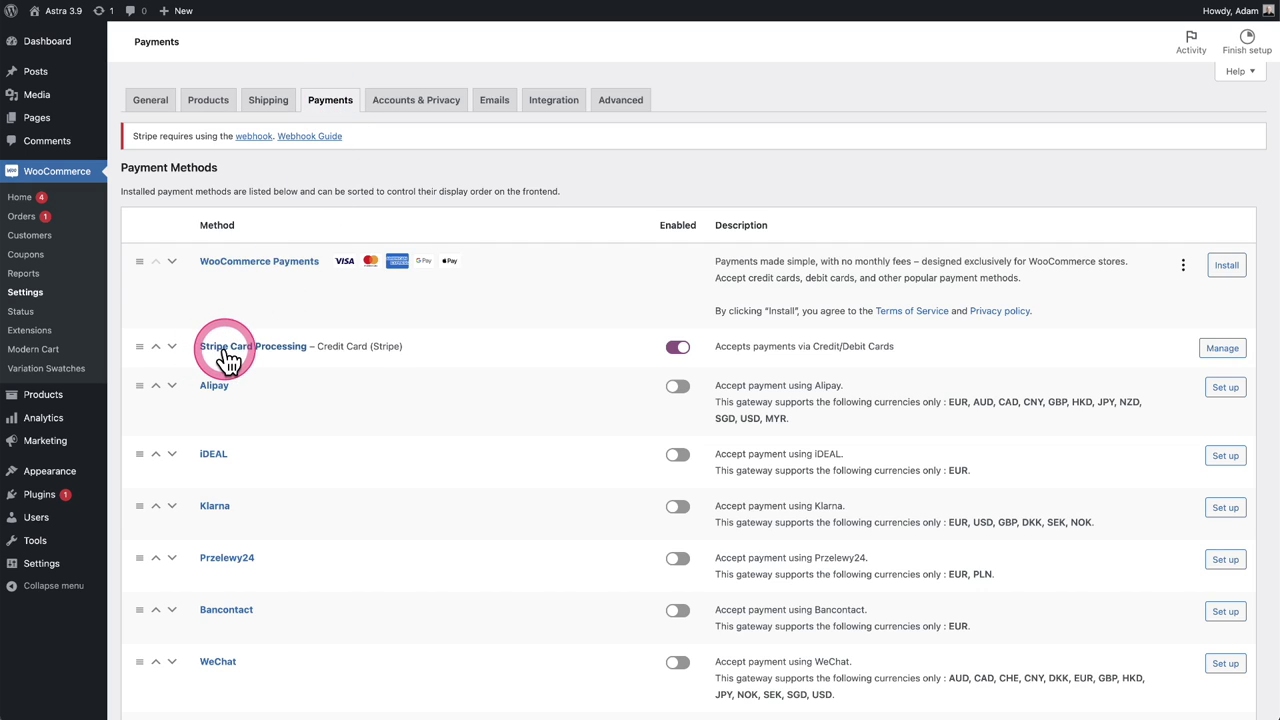
click(263, 356)
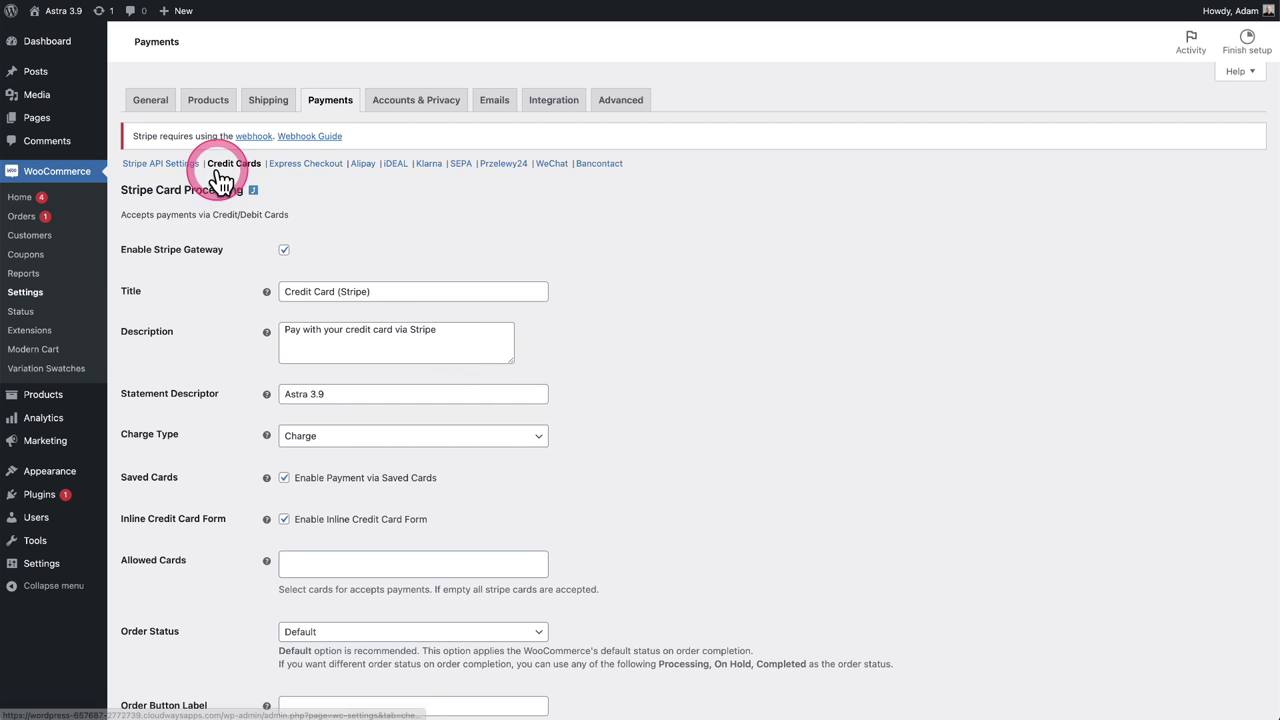
scroll(428, 371, down, 2)
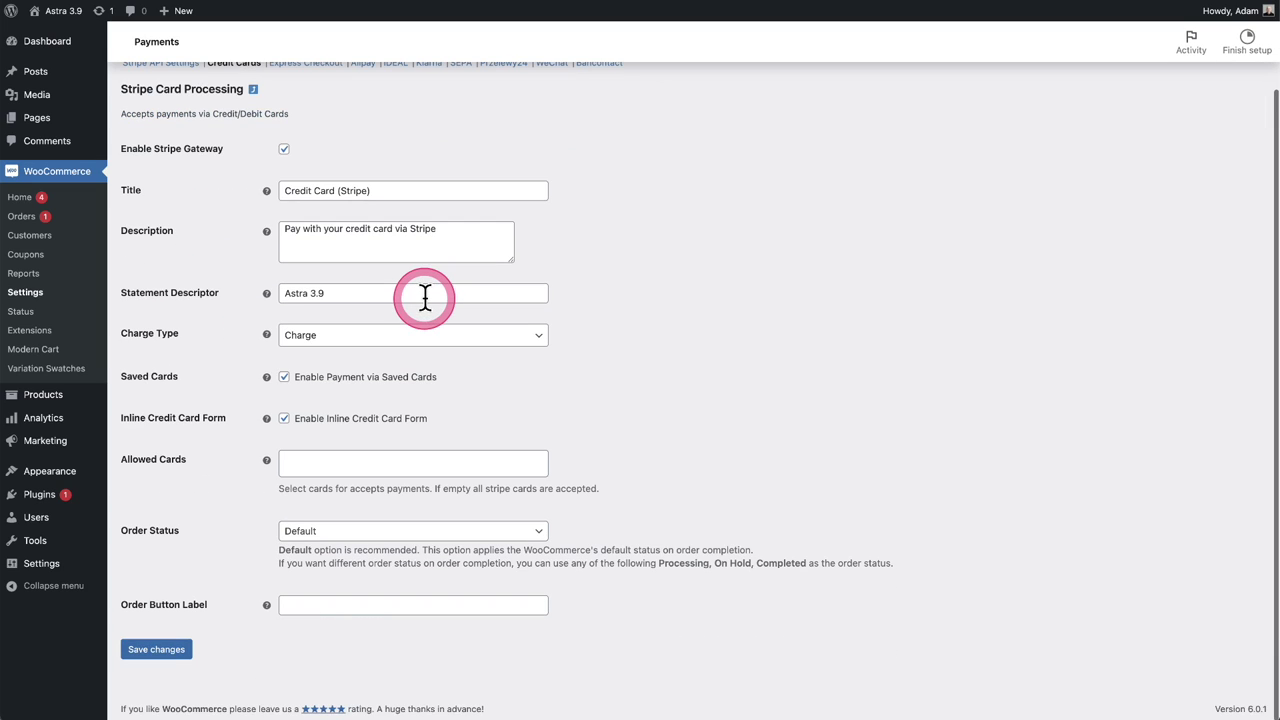
scroll(425, 297, up, 2)
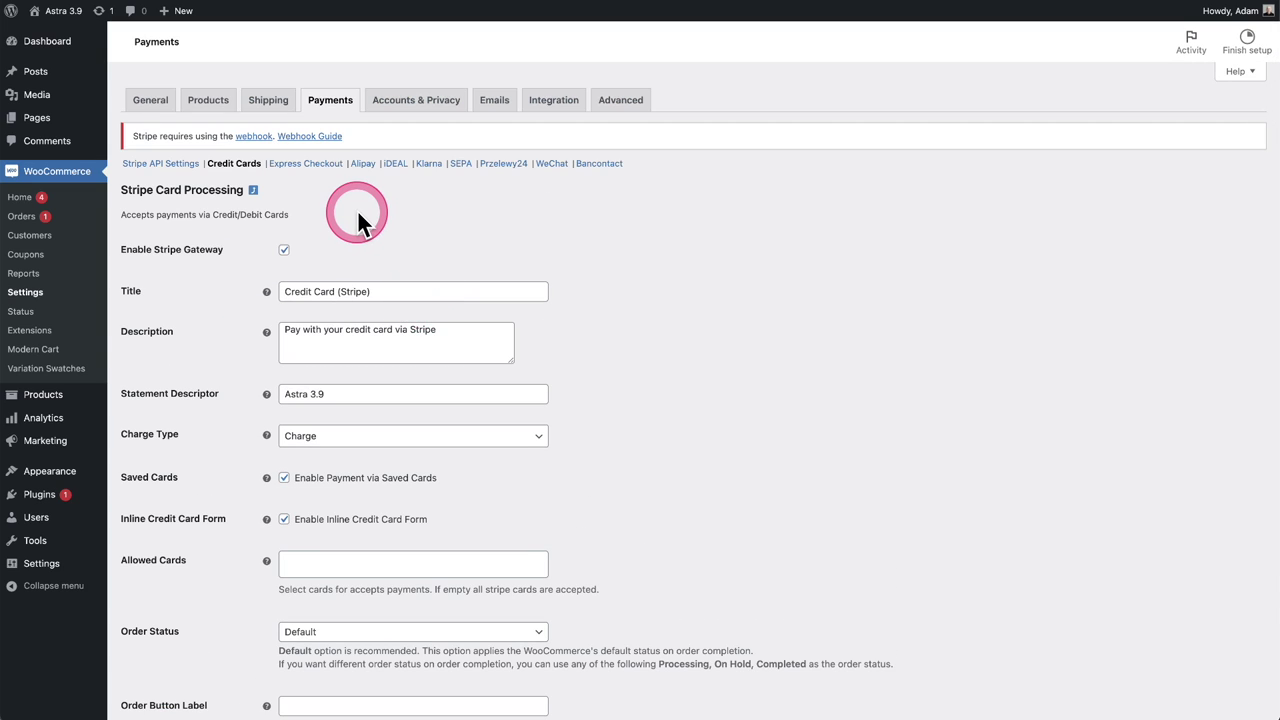
click(305, 165)
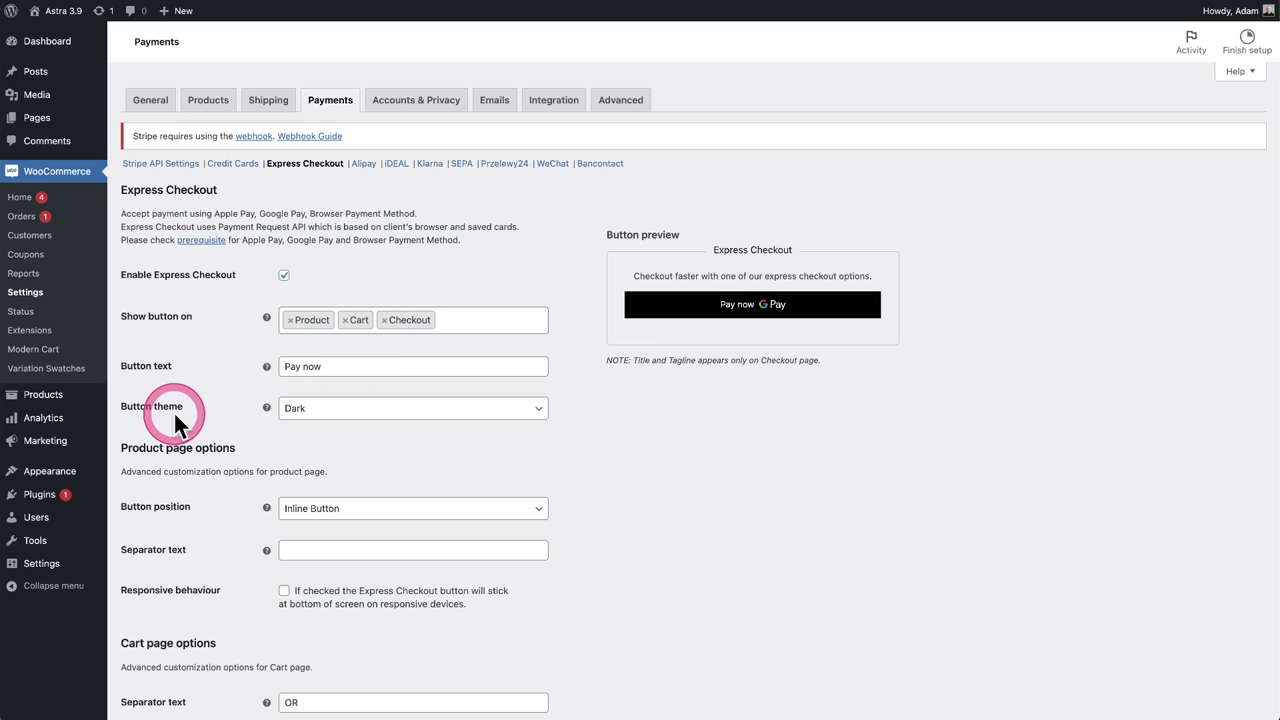
click(438, 410)
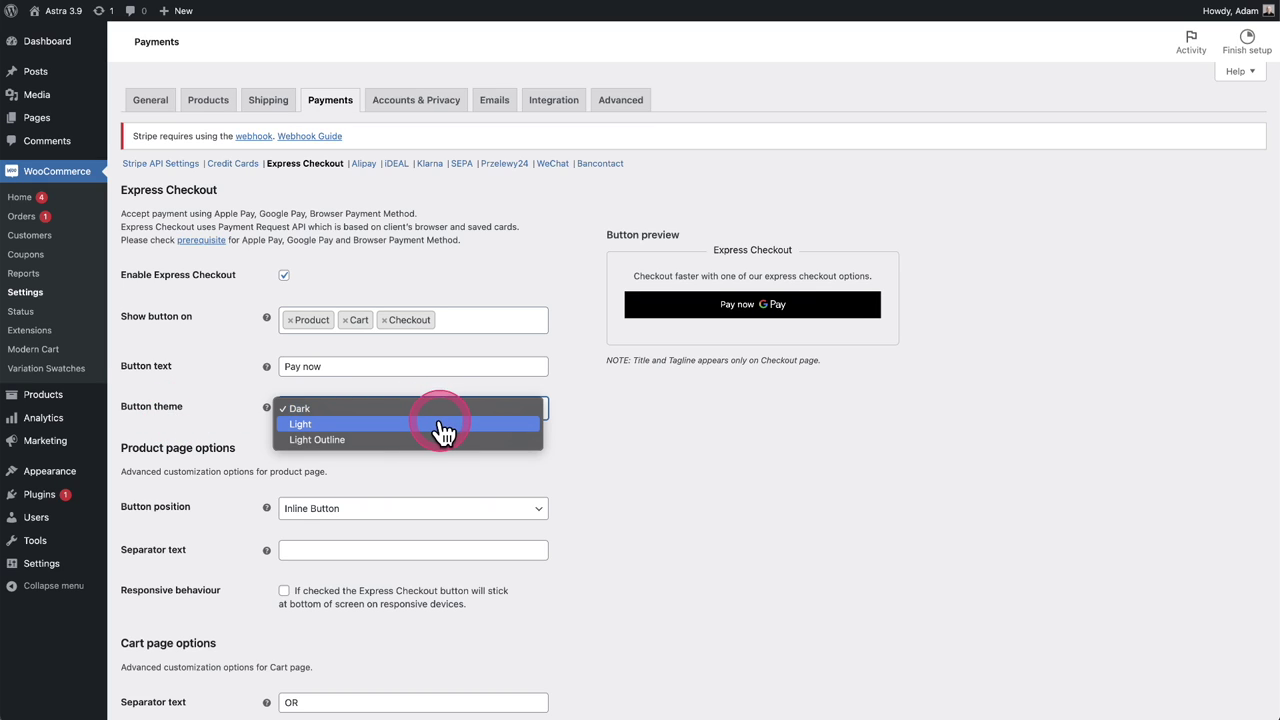
click(443, 428)
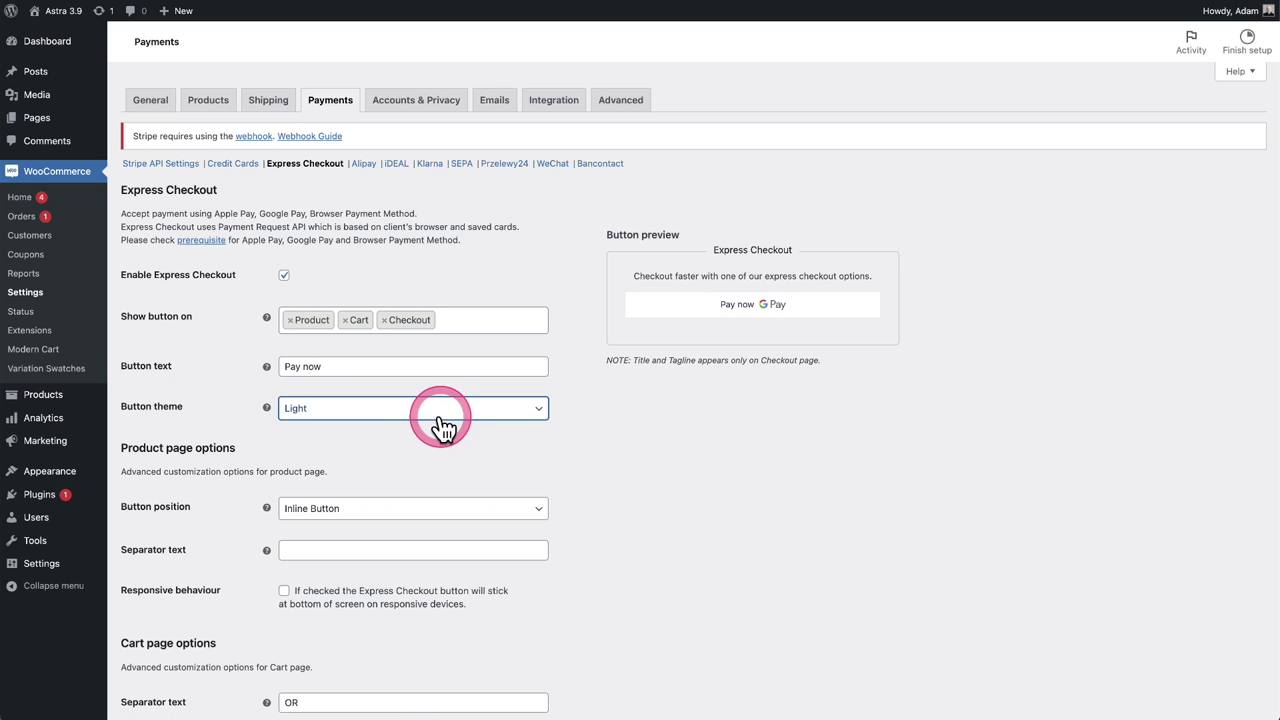
click(440, 415)
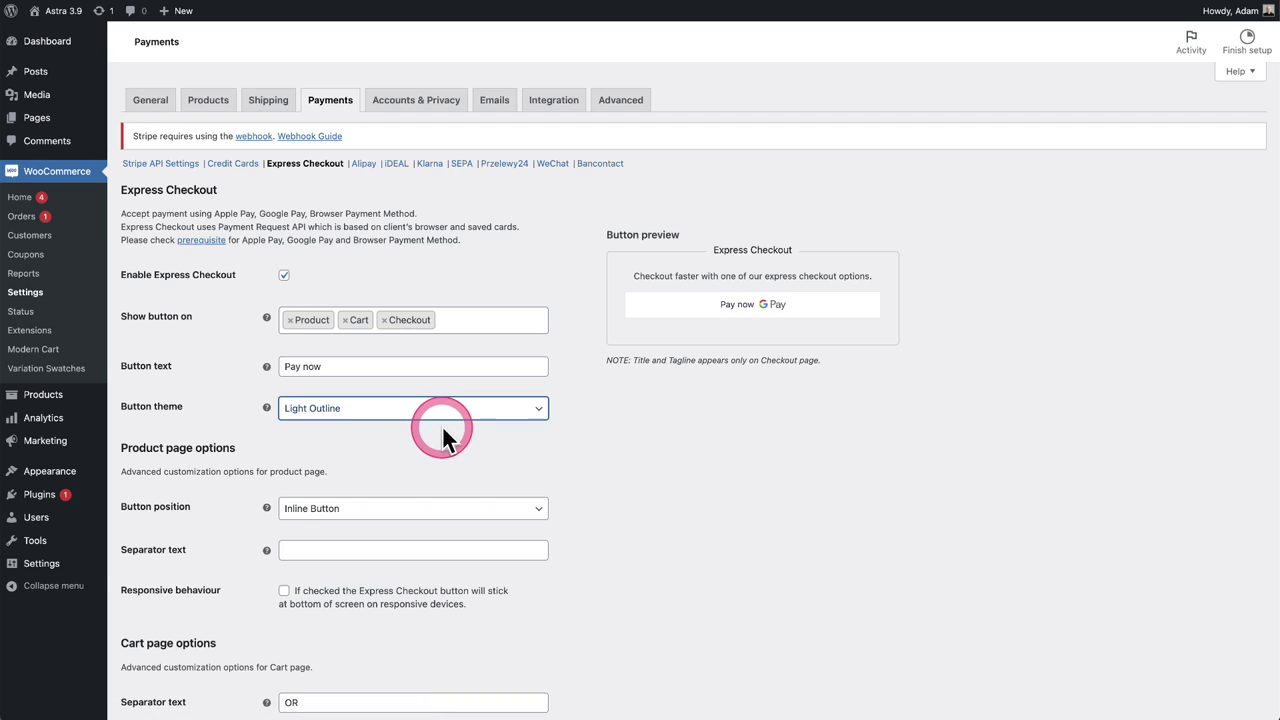
click(443, 420)
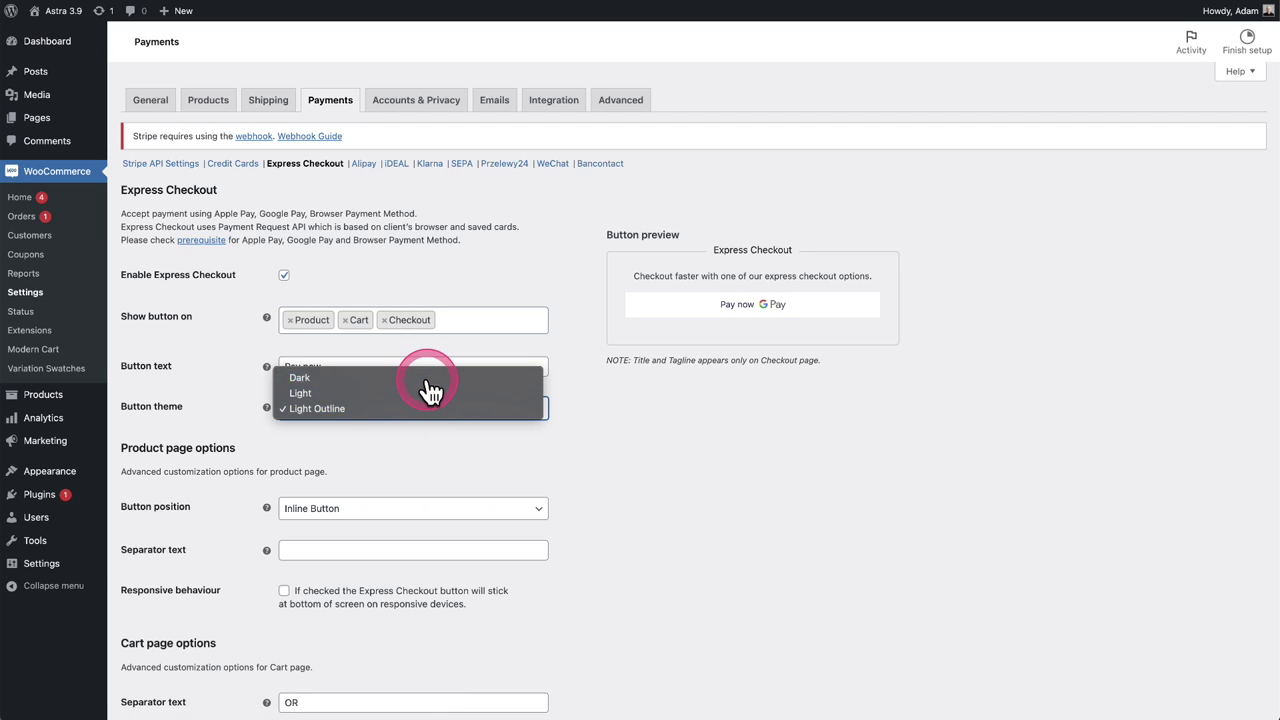
click(423, 377)
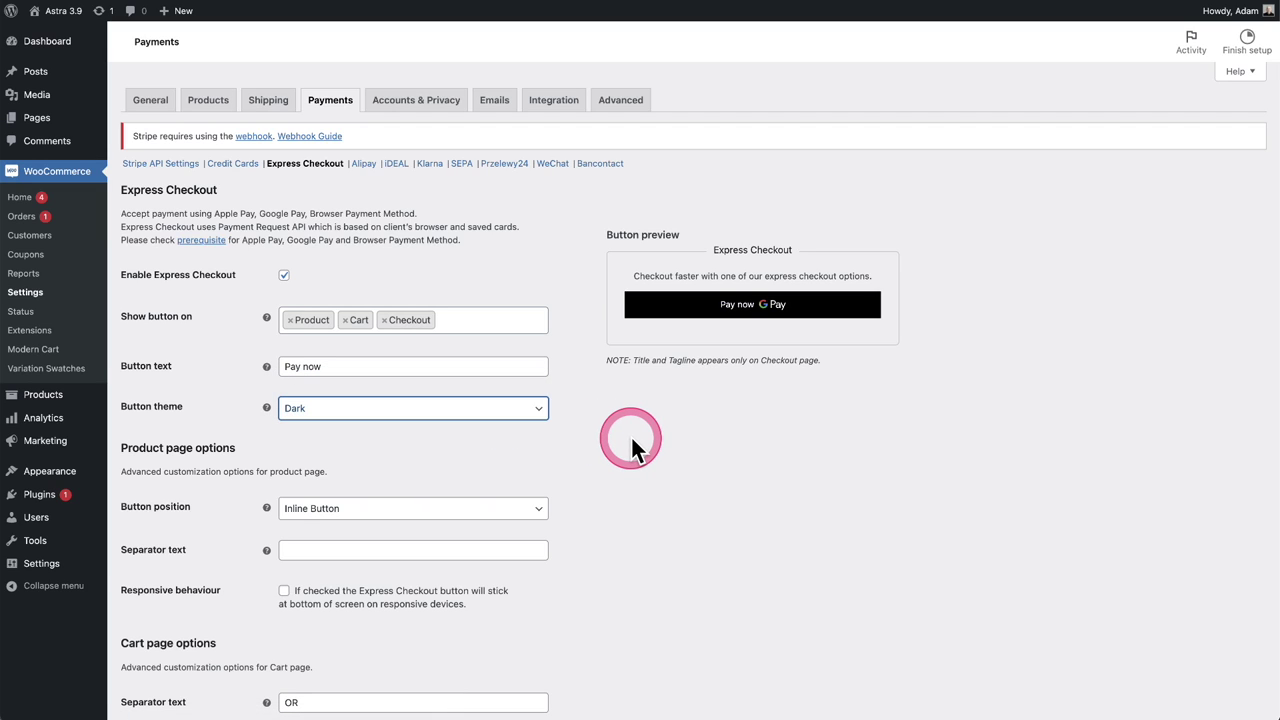
click(631, 435)
scroll(631, 435, down, 3)
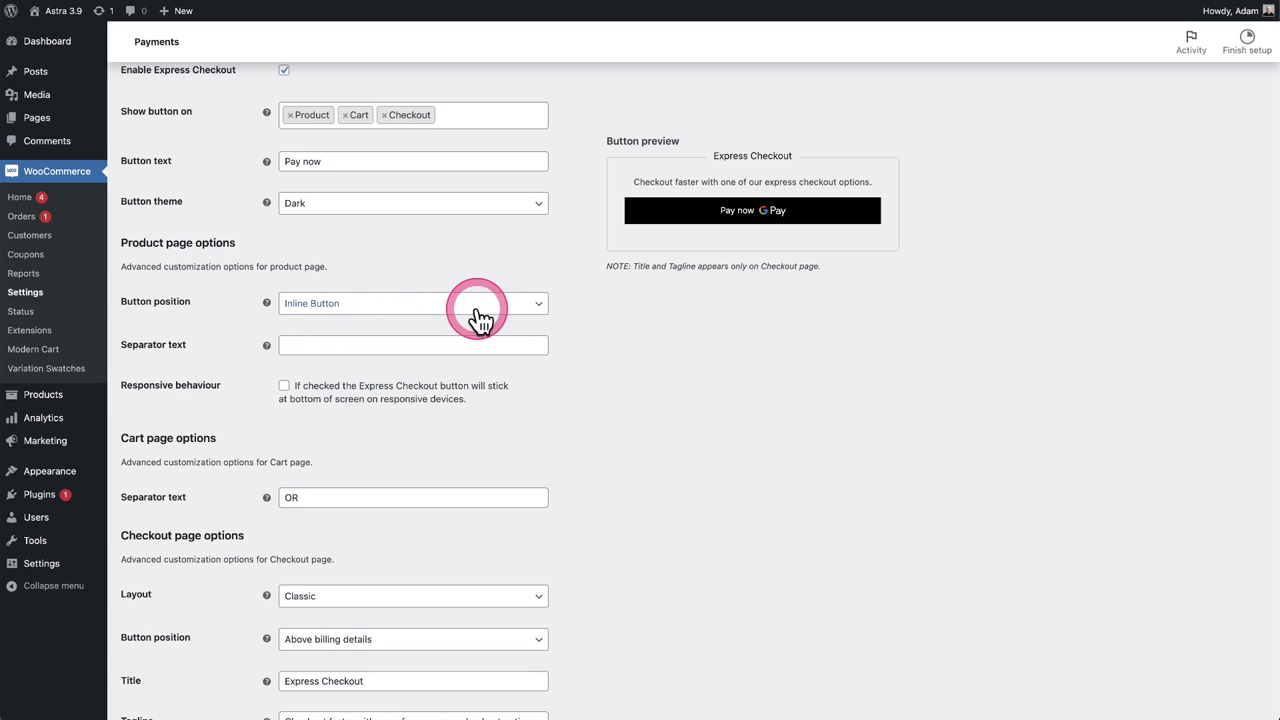
click(483, 316)
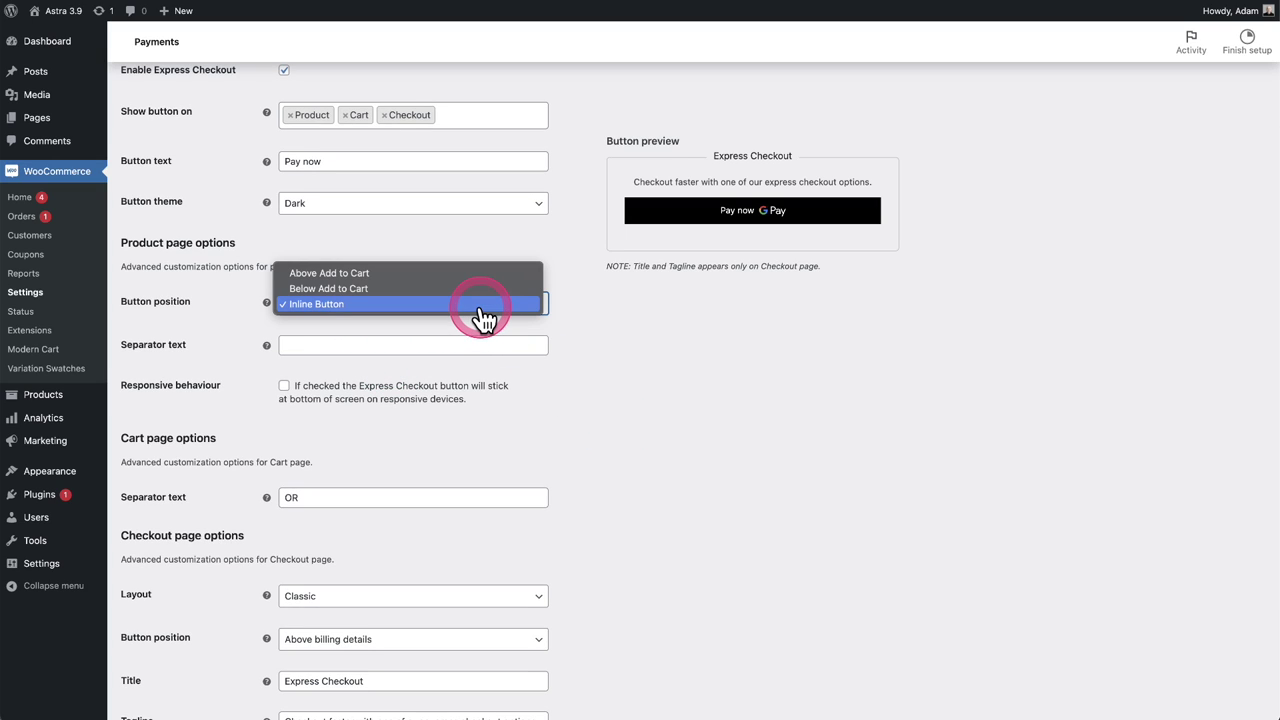
click(500, 330)
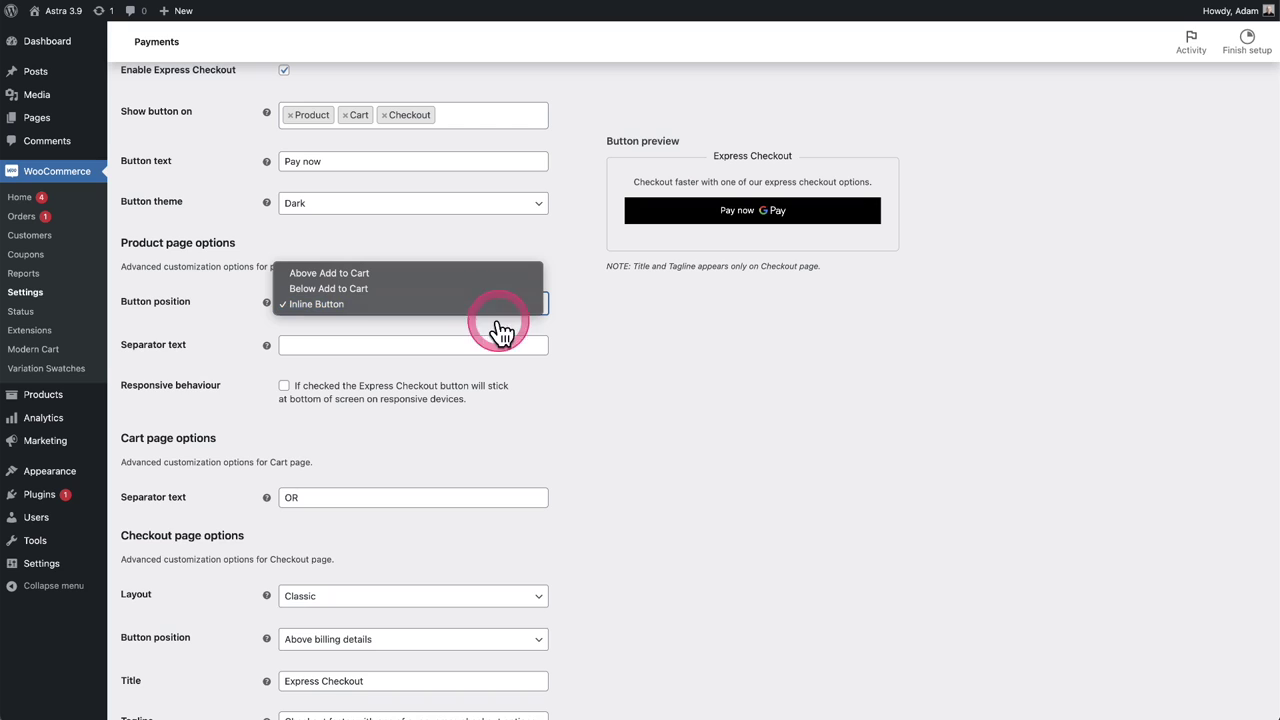
click(607, 375)
scroll(600, 366, down, 1)
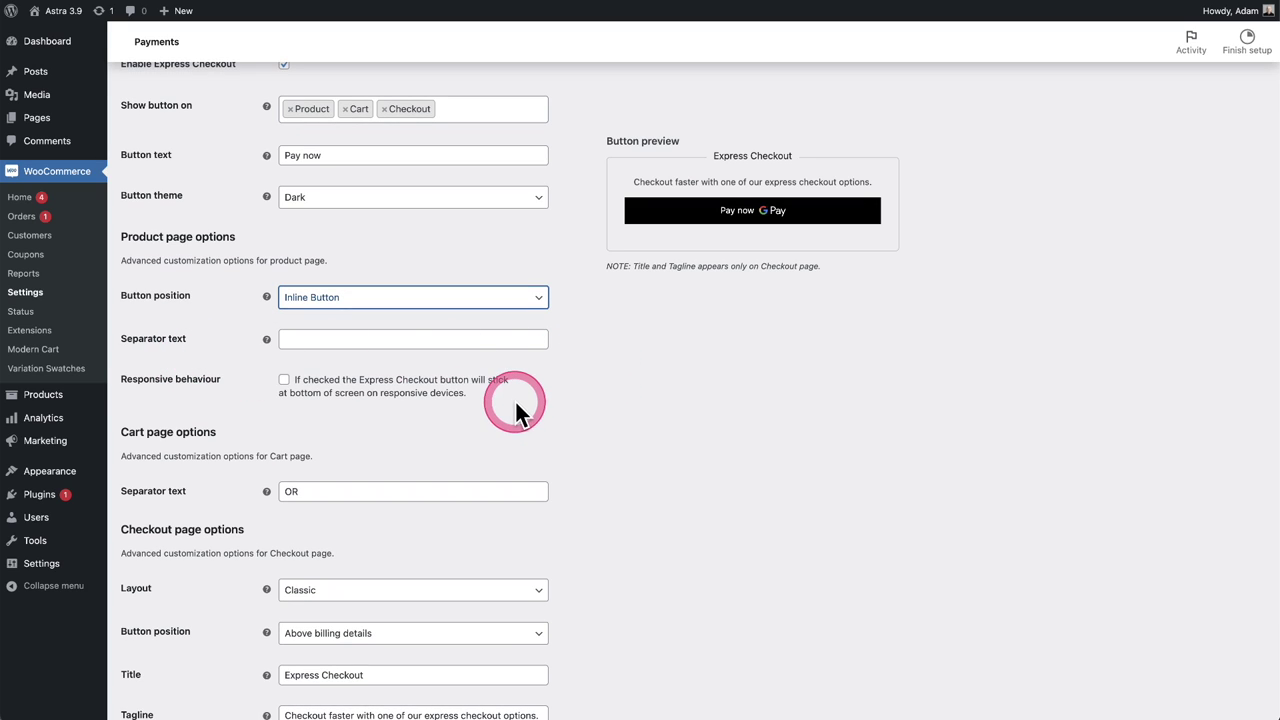
scroll(603, 346, down, 4)
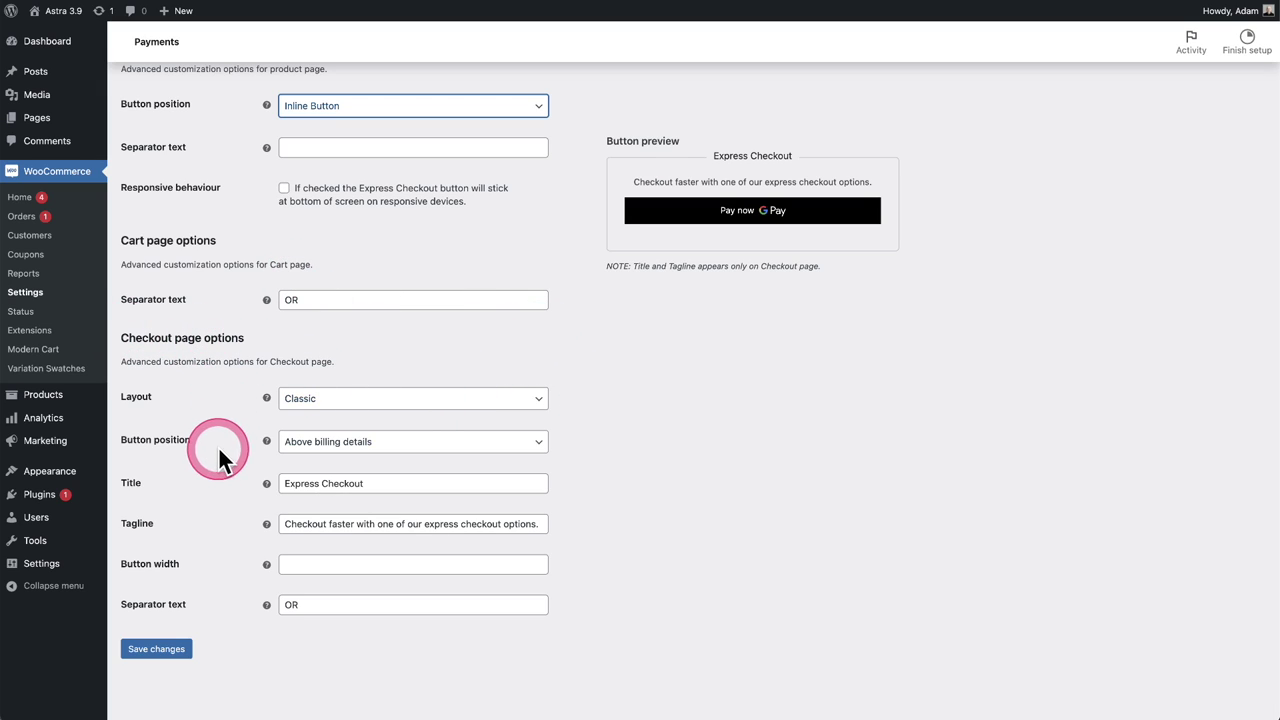
click(537, 405)
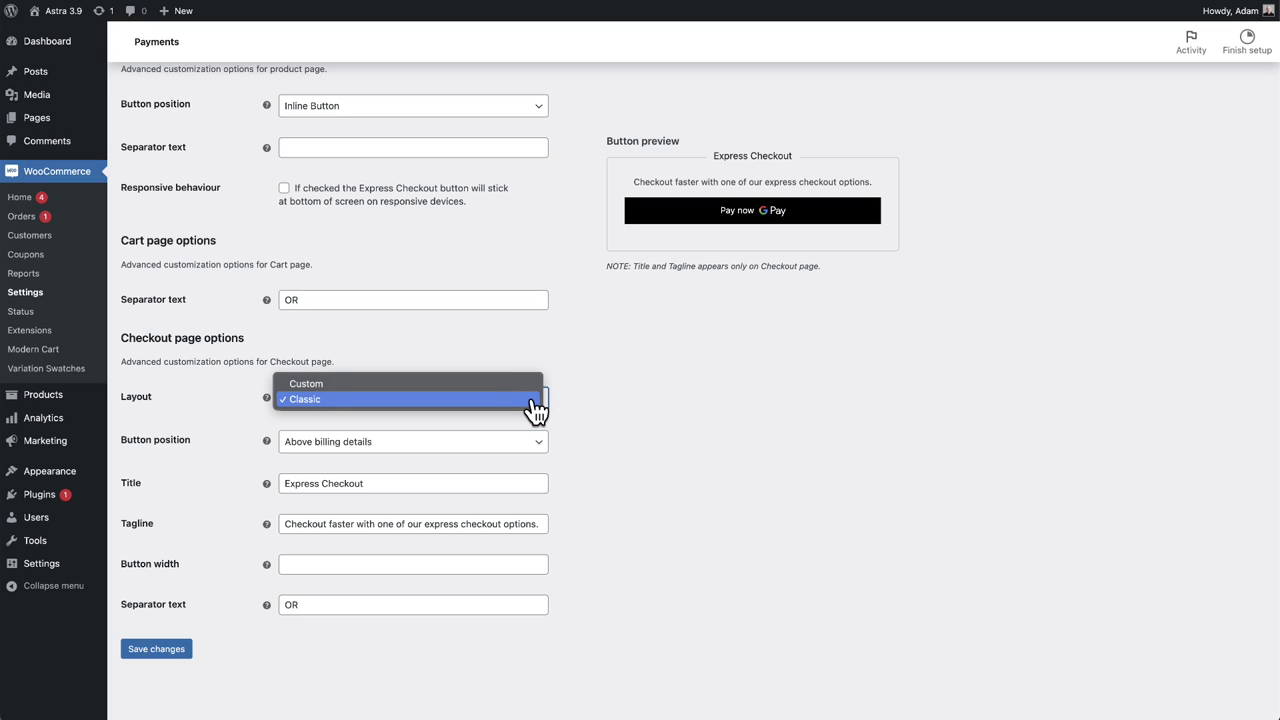
click(520, 385)
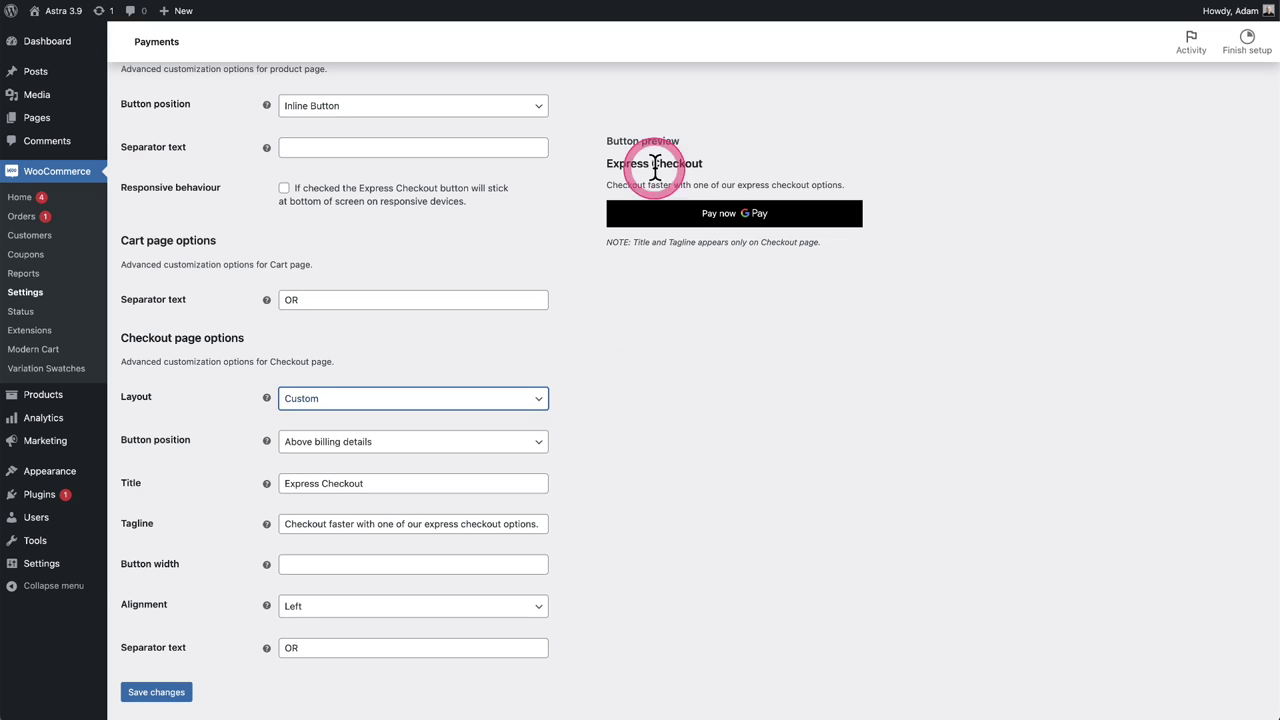
click(530, 397)
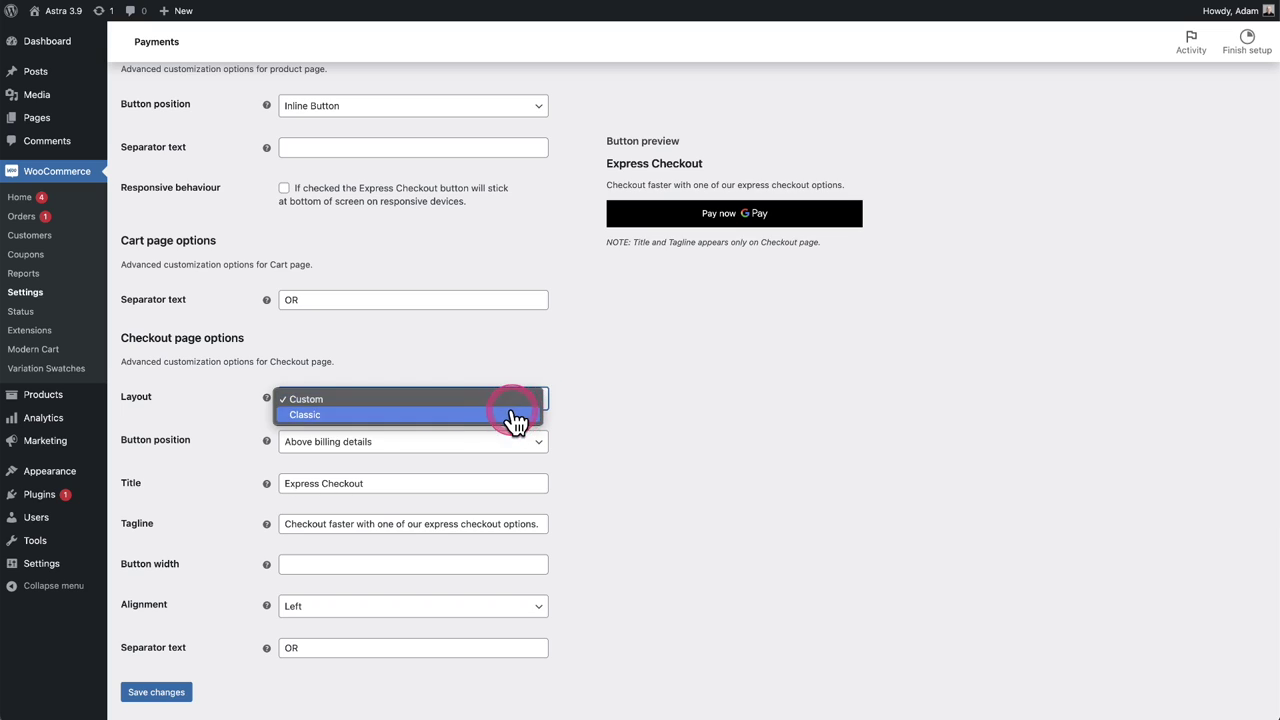
click(515, 415)
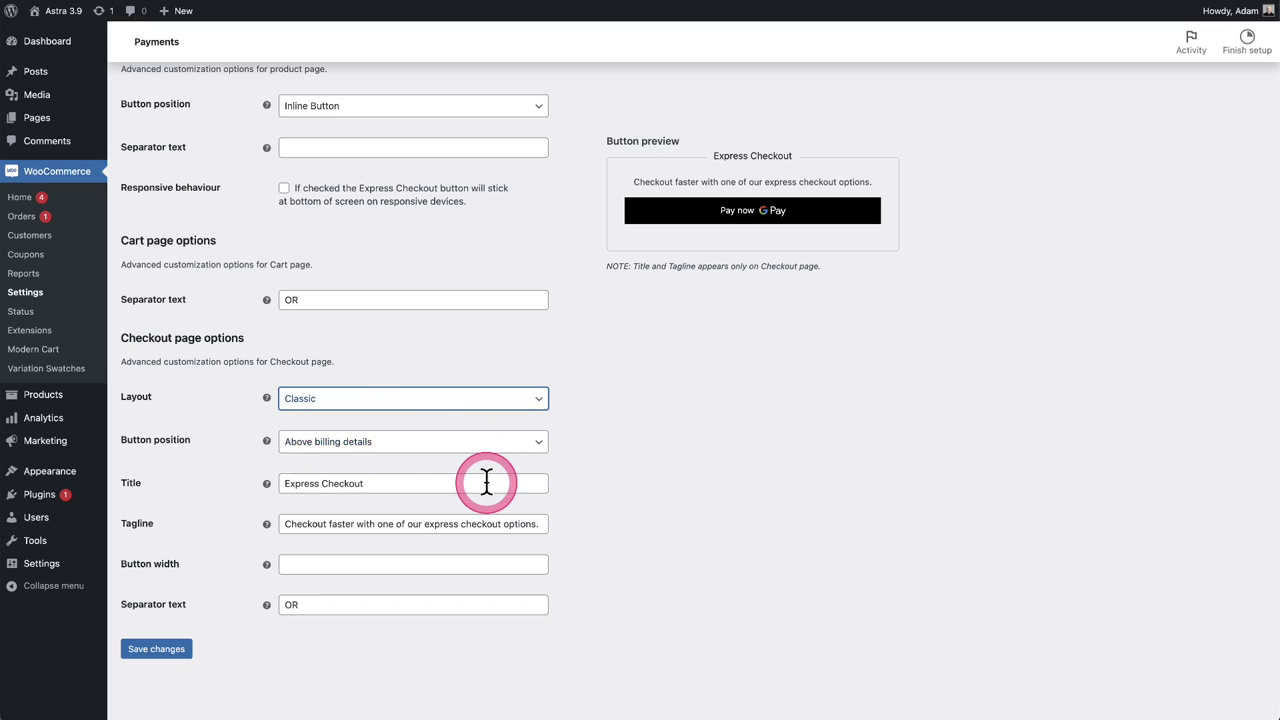